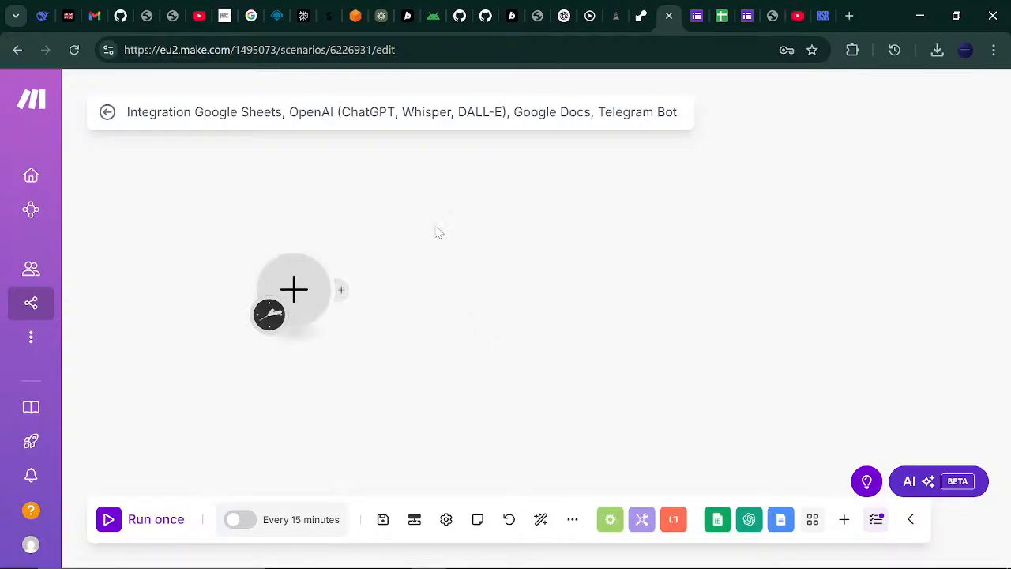
# - Drag the empty trigger module right and down toward the canvas centre, then deselect the address bar
pyautogui.moveTo(436, 228); pyautogui.dragTo(541, 229)
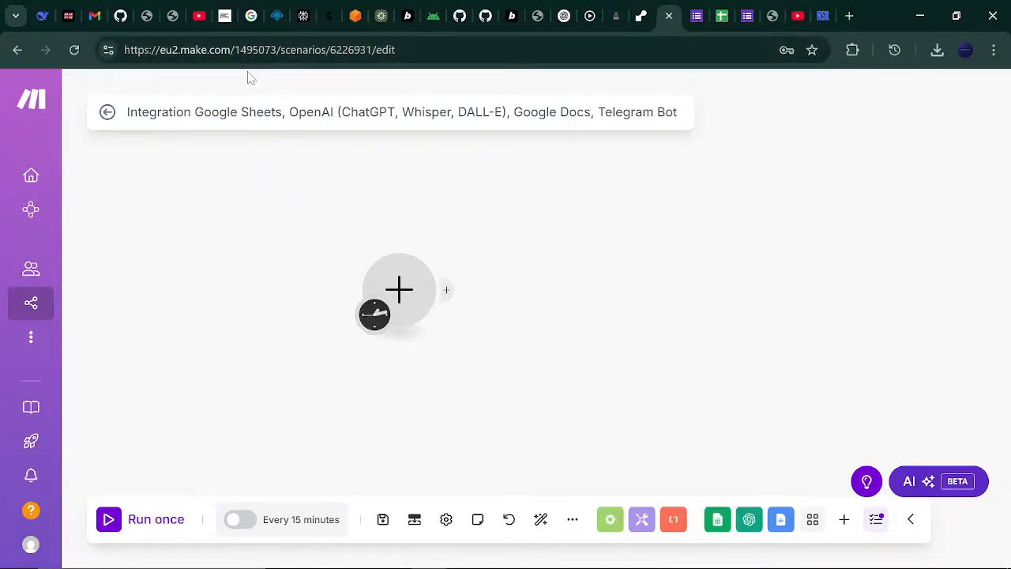
pyautogui.moveTo(399, 289); pyautogui.dragTo(387, 316)
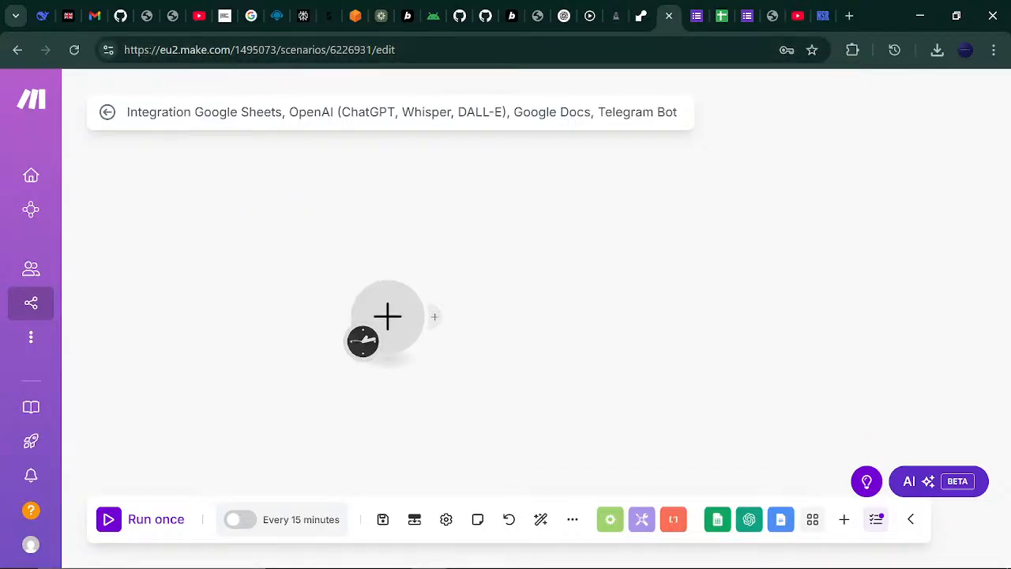
pyautogui.click(355, 50)
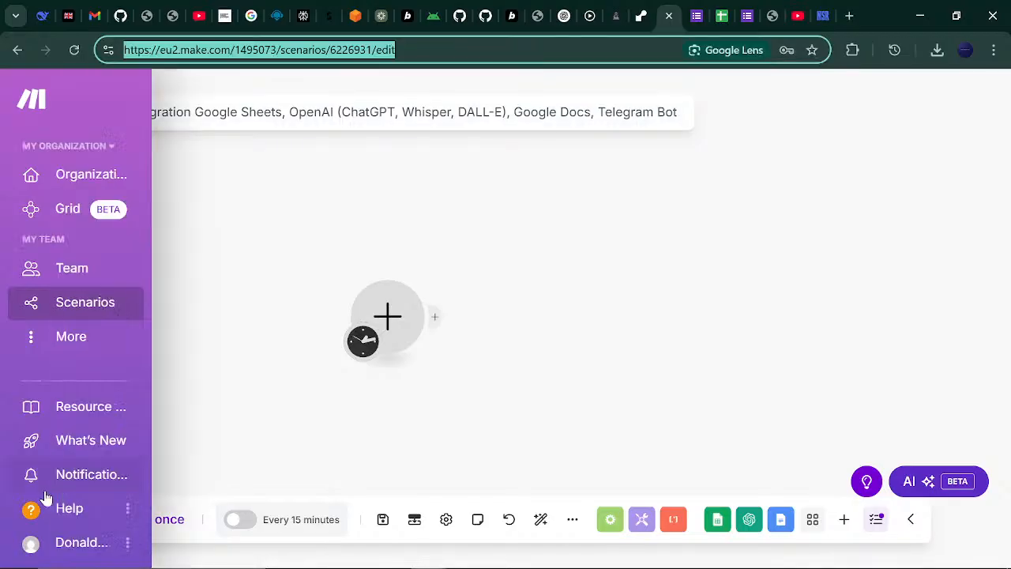
pyautogui.moveTo(46, 499)
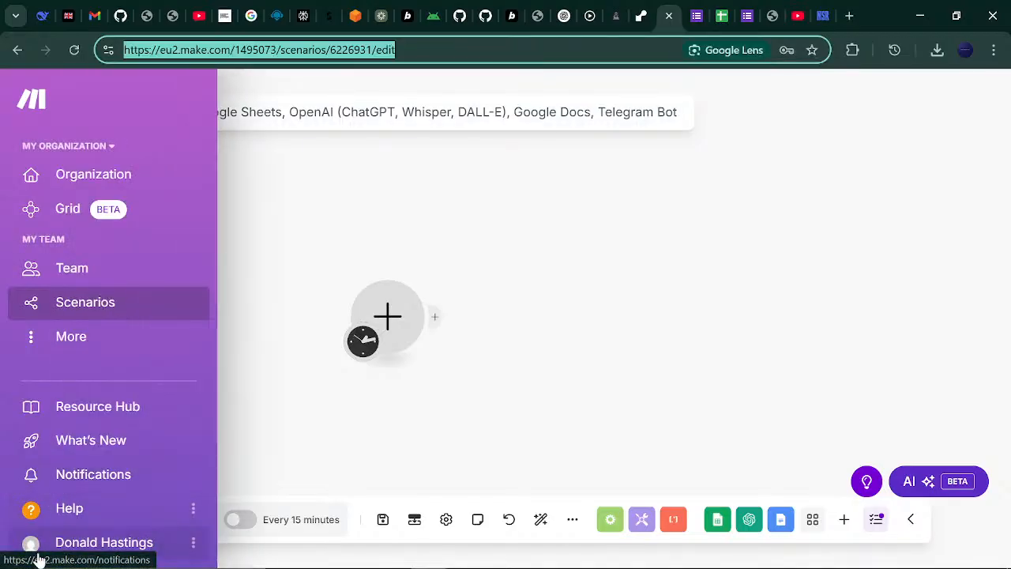
pyautogui.click(197, 547)
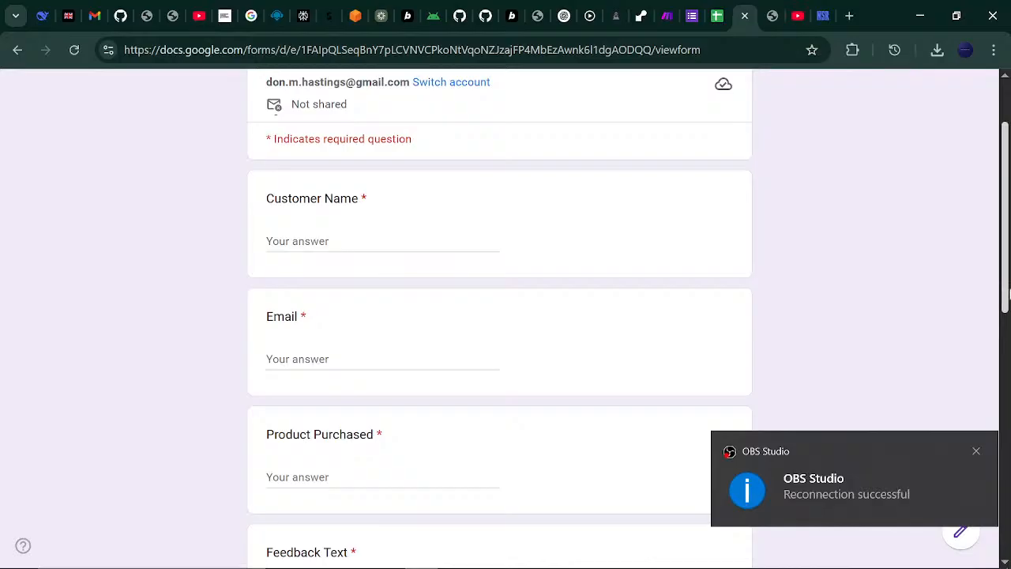
pyautogui.moveTo(1006, 292); pyautogui.dragTo(1005, 231)
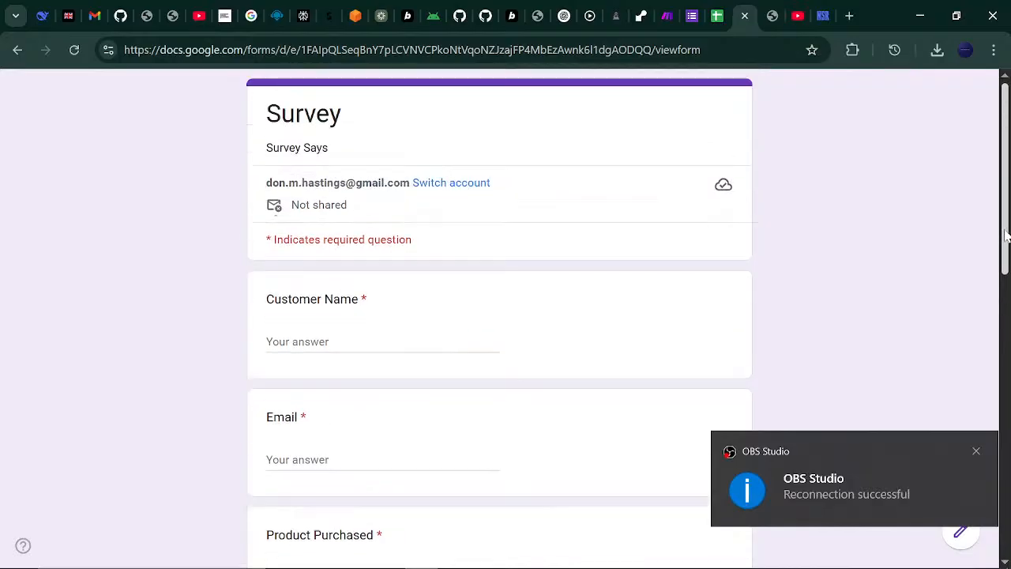
pyautogui.click(977, 453)
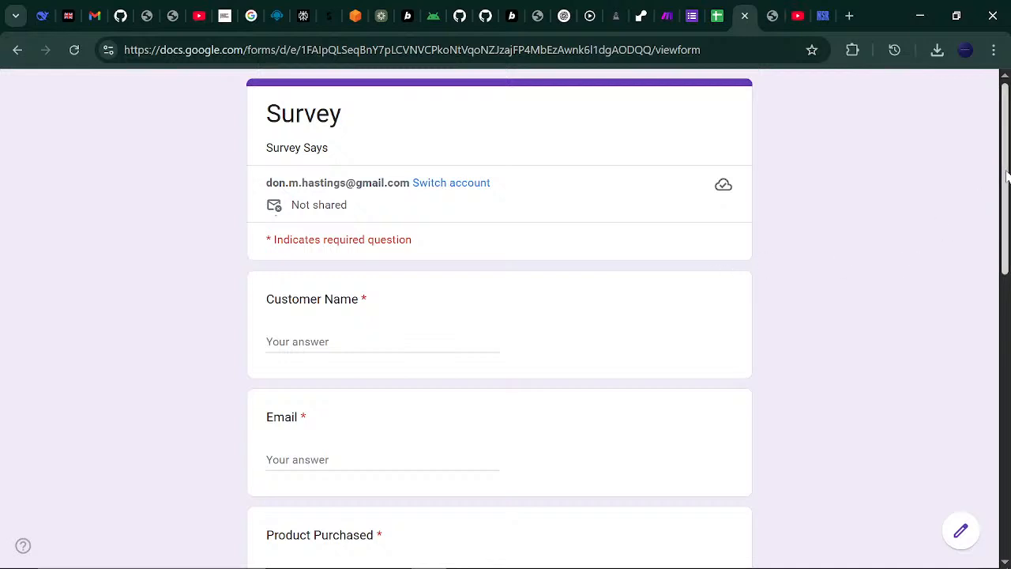
pyautogui.scroll(-1, 1007, 175)
pyautogui.scroll(1, 1007, 175)
pyautogui.scroll(-6, 1007, 183)
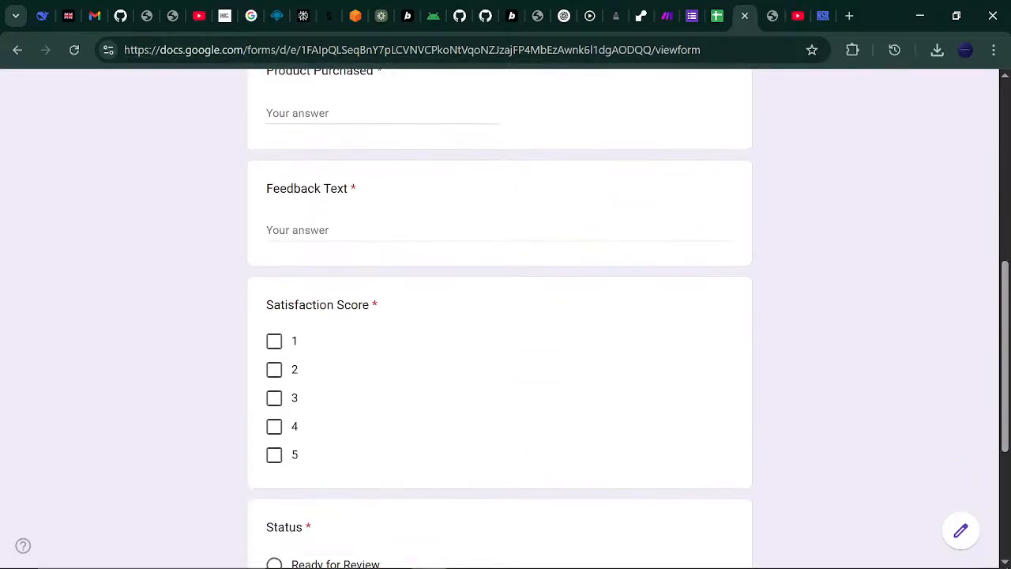
pyautogui.click(499, 235)
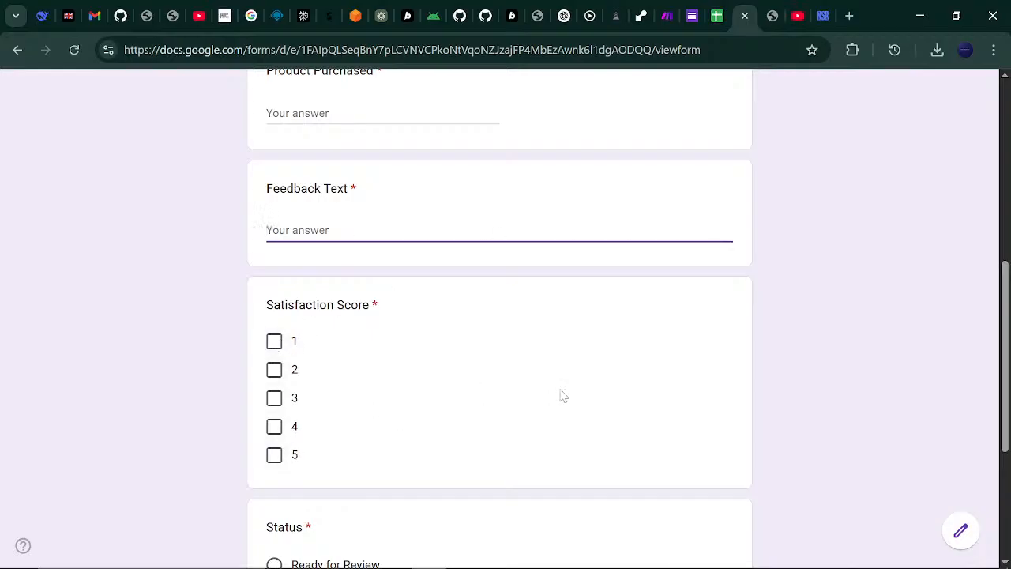
pyautogui.moveTo(1006, 316); pyautogui.dragTo(1006, 399)
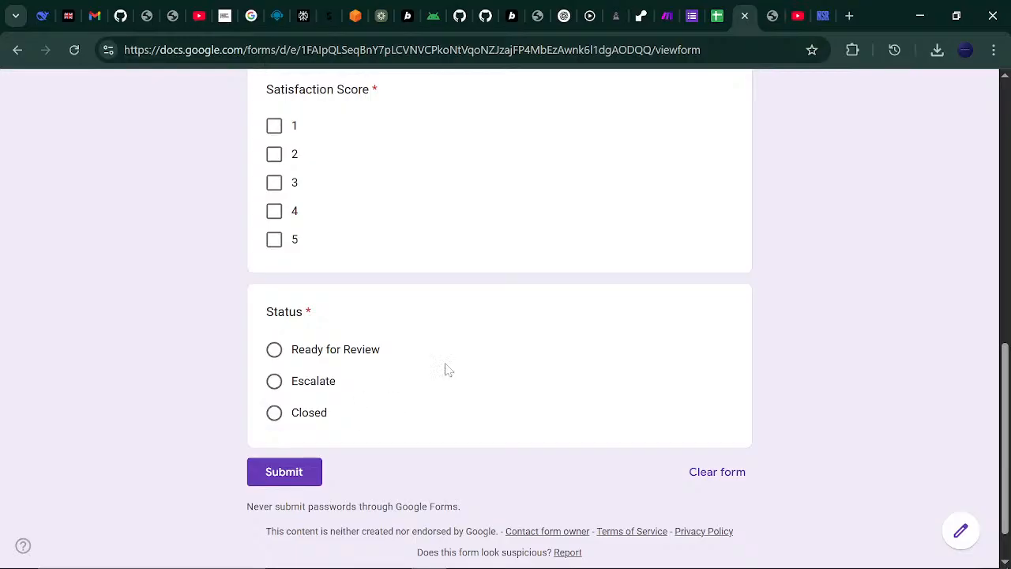
pyautogui.moveTo(1006, 420); pyautogui.dragTo(1007, 394)
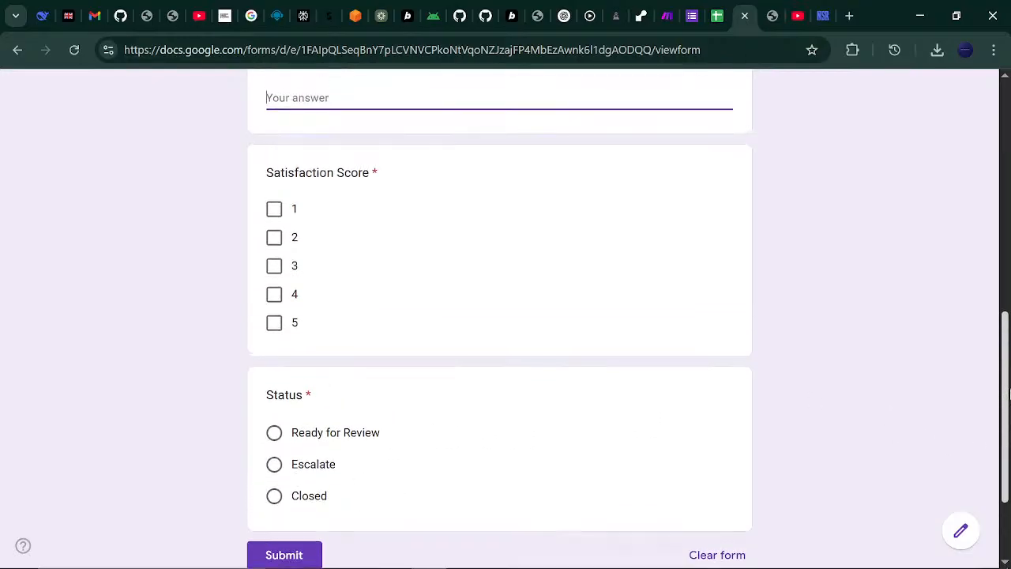
pyautogui.scroll(-2, 1008, 394)
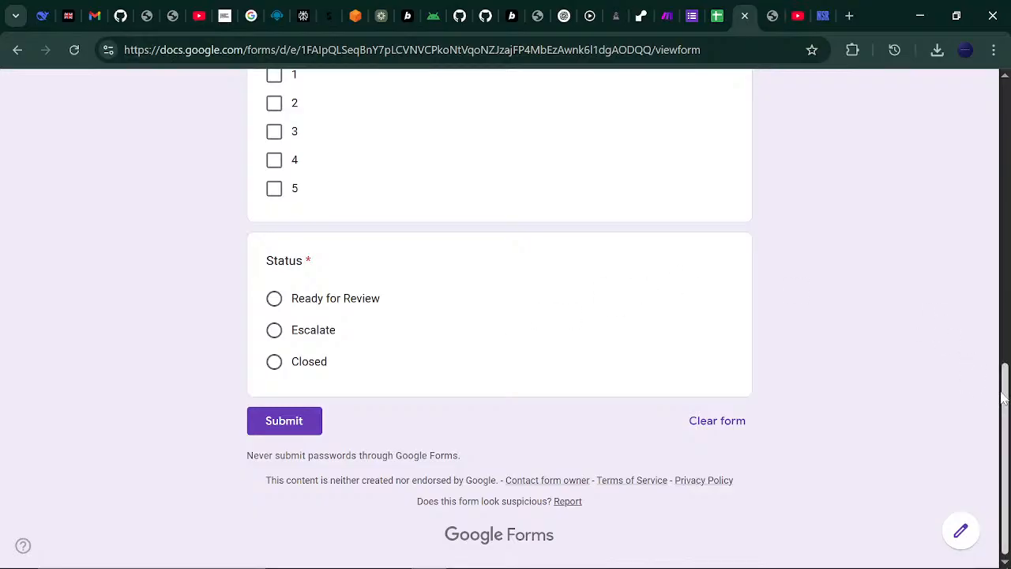
pyautogui.moveTo(1005, 402)
pyautogui.mouseDown()
pyautogui.moveTo(1007, 360)
pyautogui.moveTo(1009, 406)
pyautogui.mouseUp()
pyautogui.scroll(15, 1007, 433)
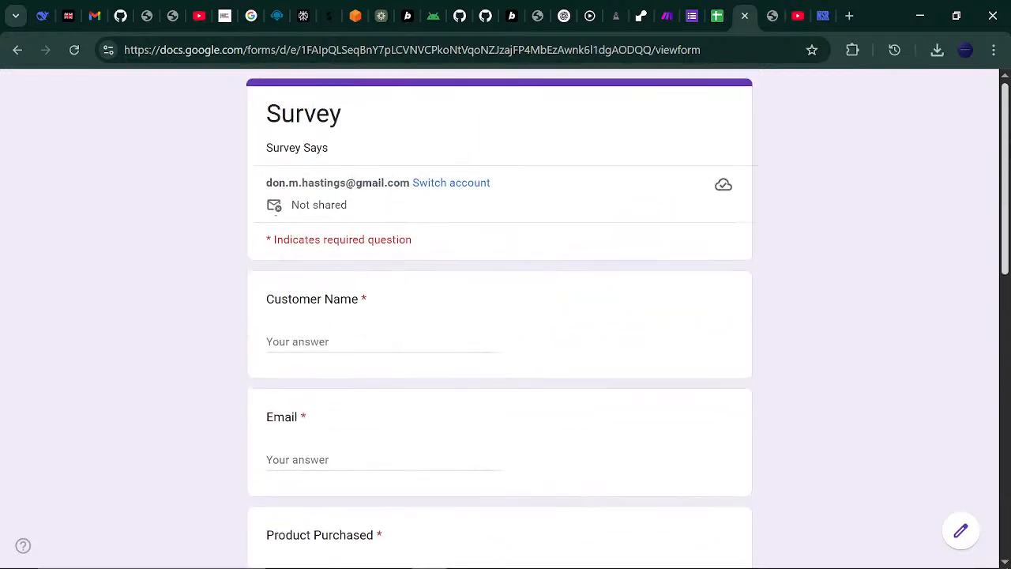
# - Open the Survey Says spreadsheet and check that cells A2 and A3 are empty
pyautogui.click(715, 19)
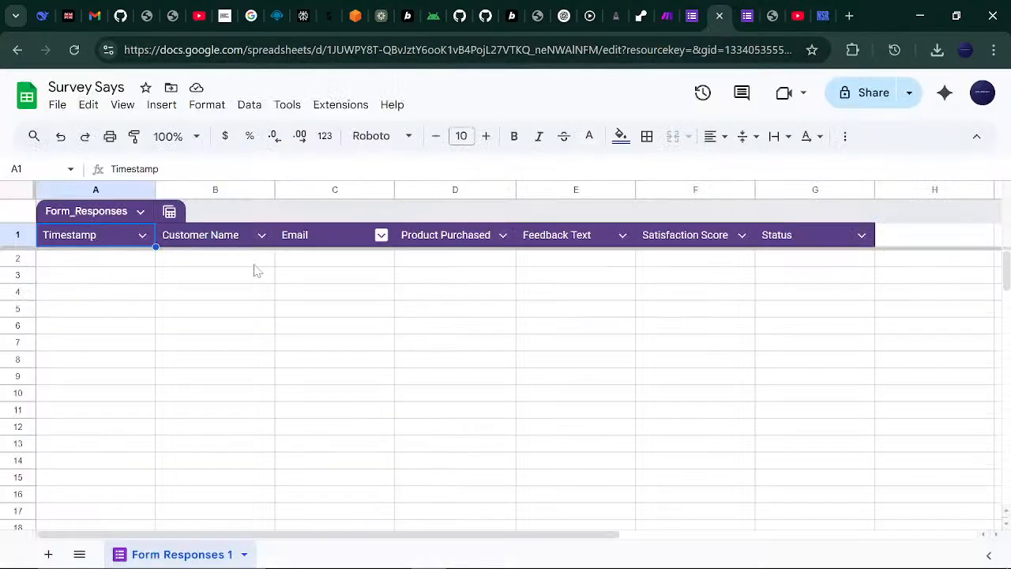
pyautogui.click(142, 263)
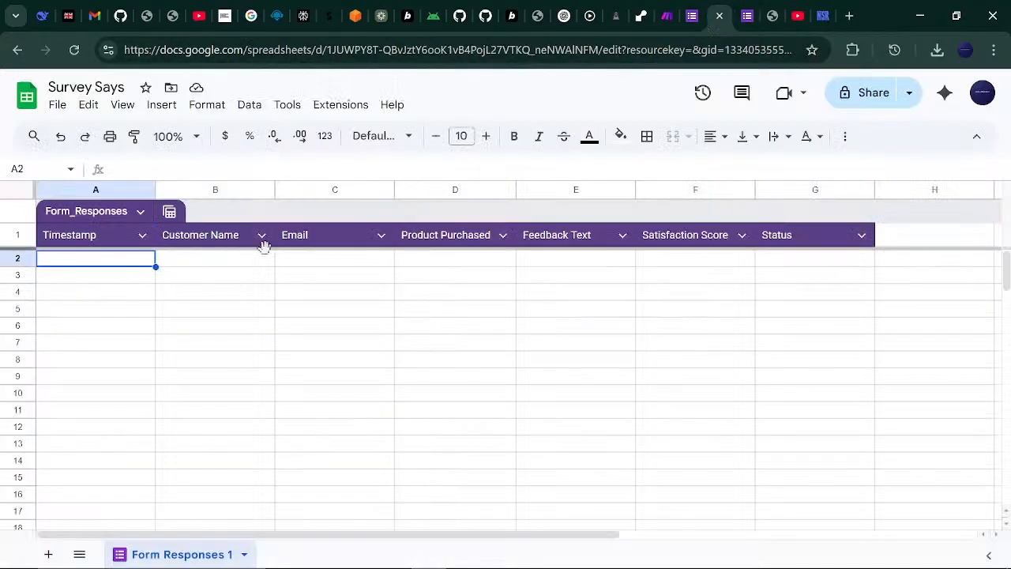
pyautogui.click(122, 280)
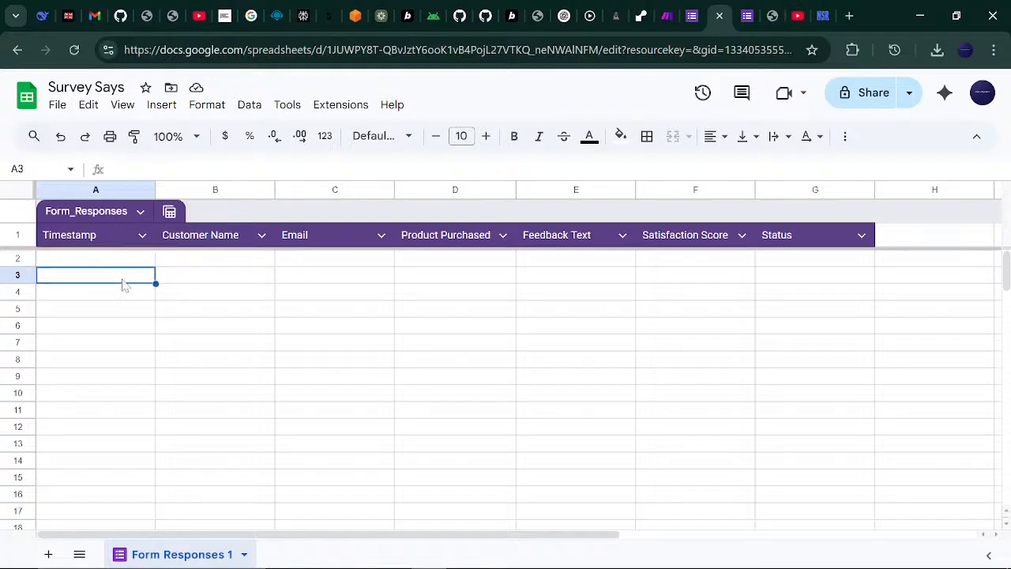
pyautogui.scroll(-1, 506, 387)
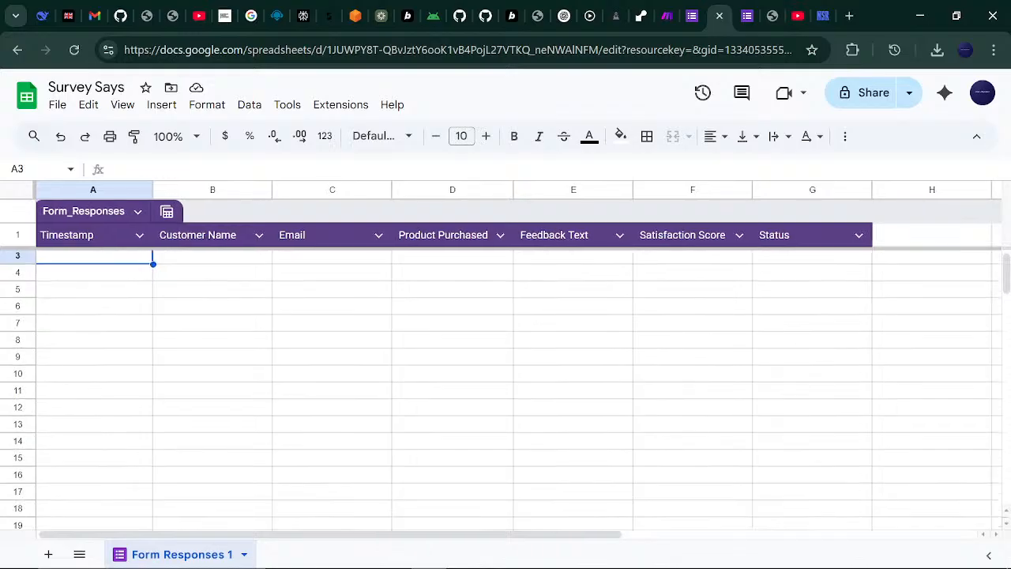
pyautogui.scroll(1, 505, 387)
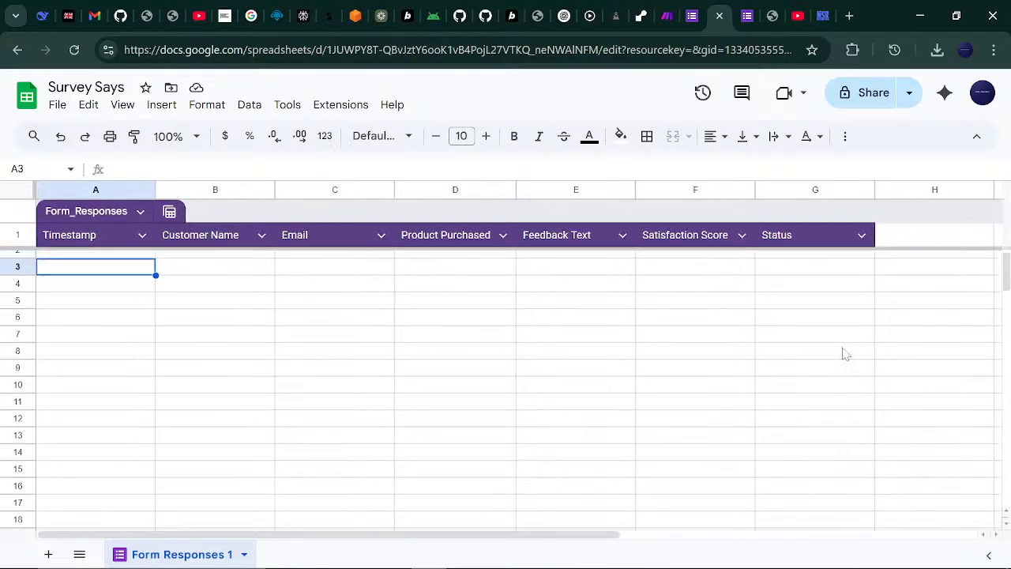
pyautogui.moveTo(1008, 278); pyautogui.dragTo(1009, 240)
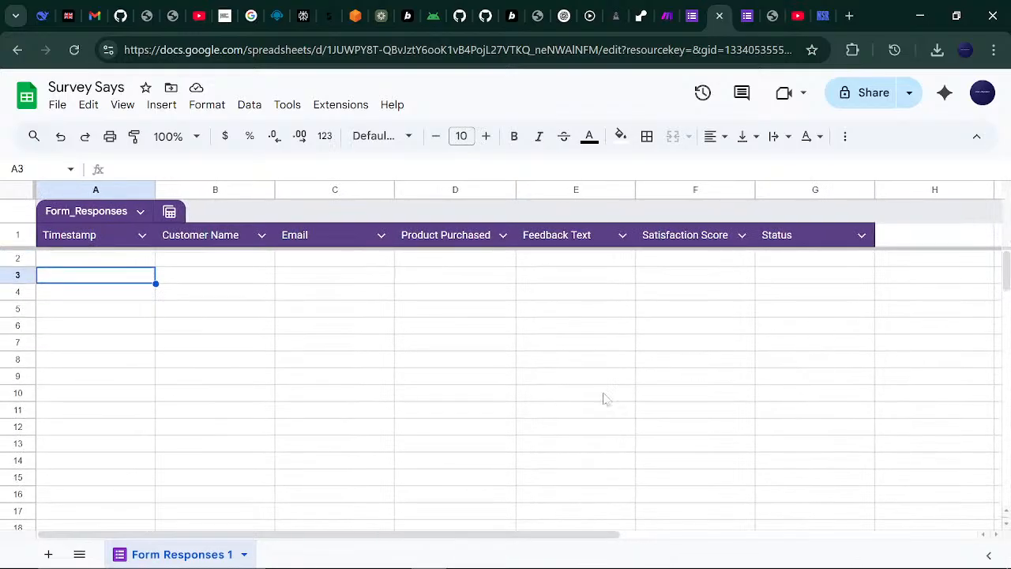
# - Check rows 2–3 under Timestamp, Customer Name, Email and Product Purchased are empty, then return to Make
pyautogui.click(105, 261)
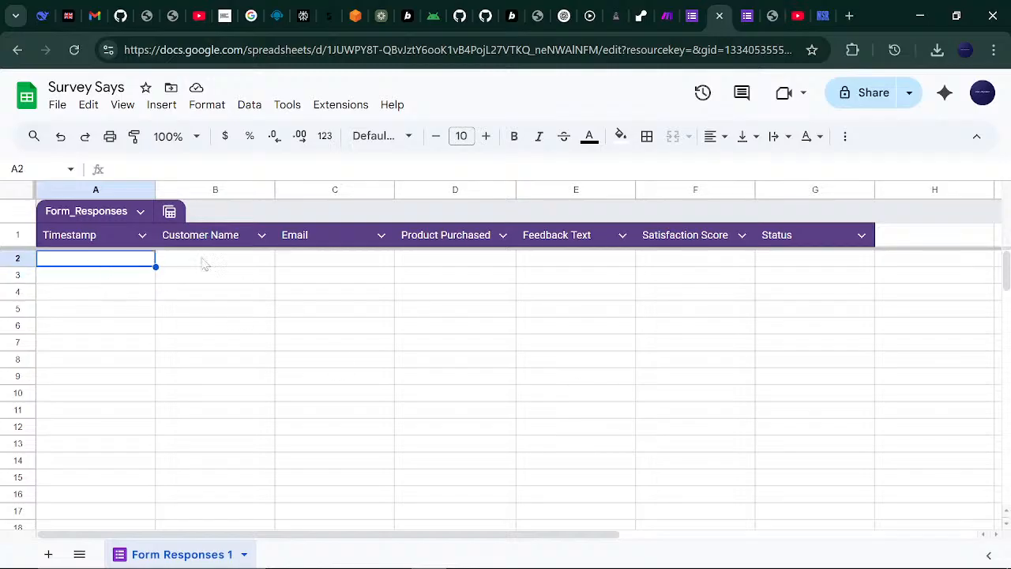
pyautogui.click(234, 262)
pyautogui.click(332, 276)
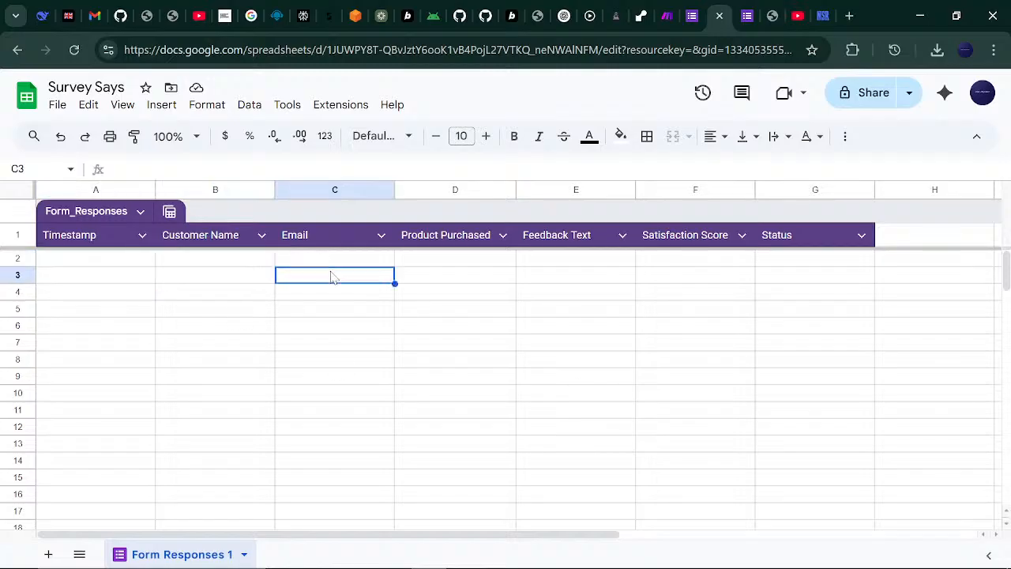
pyautogui.click(362, 258)
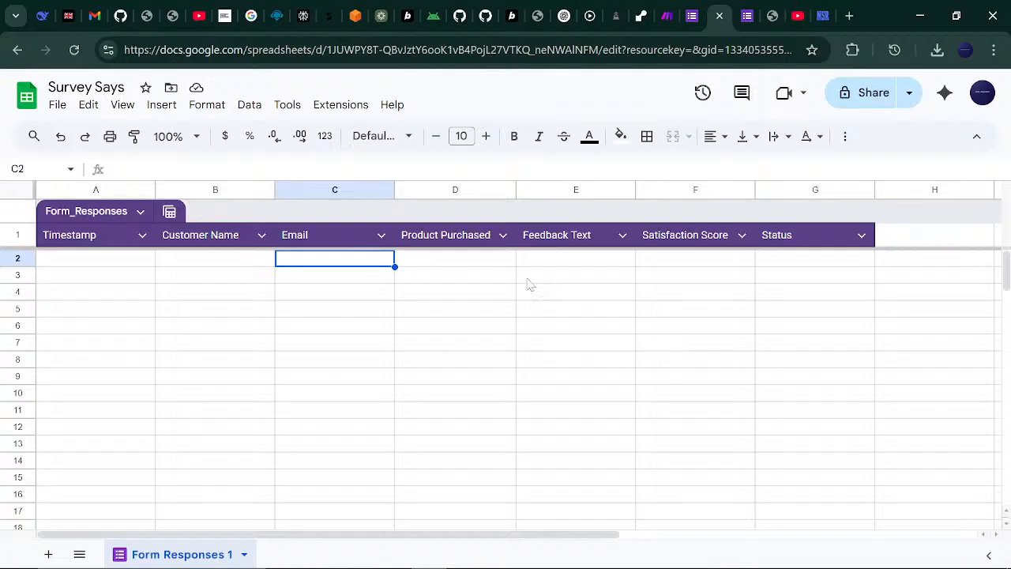
pyautogui.click(451, 278)
pyautogui.click(445, 264)
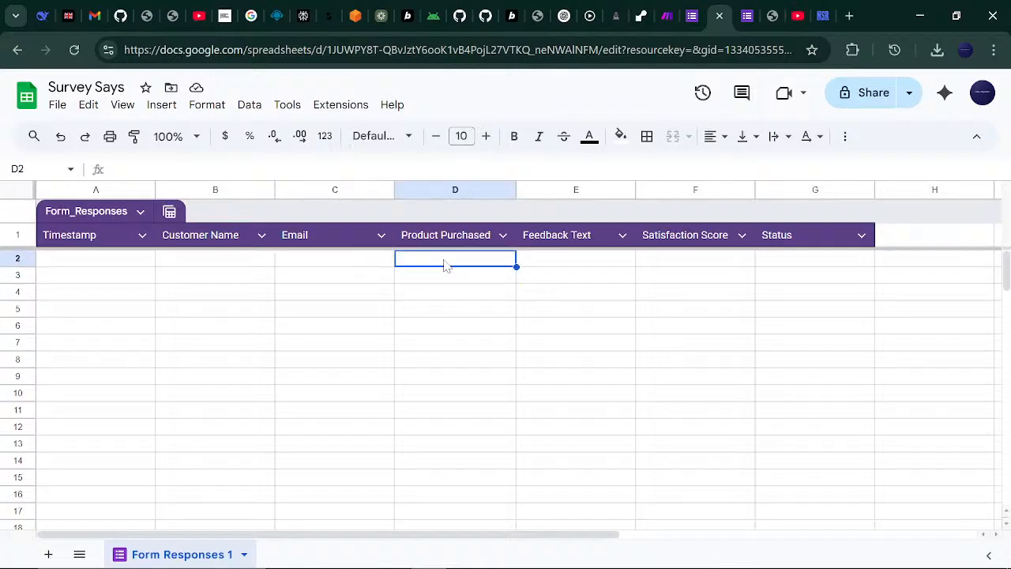
pyautogui.click(350, 260)
pyautogui.click(99, 263)
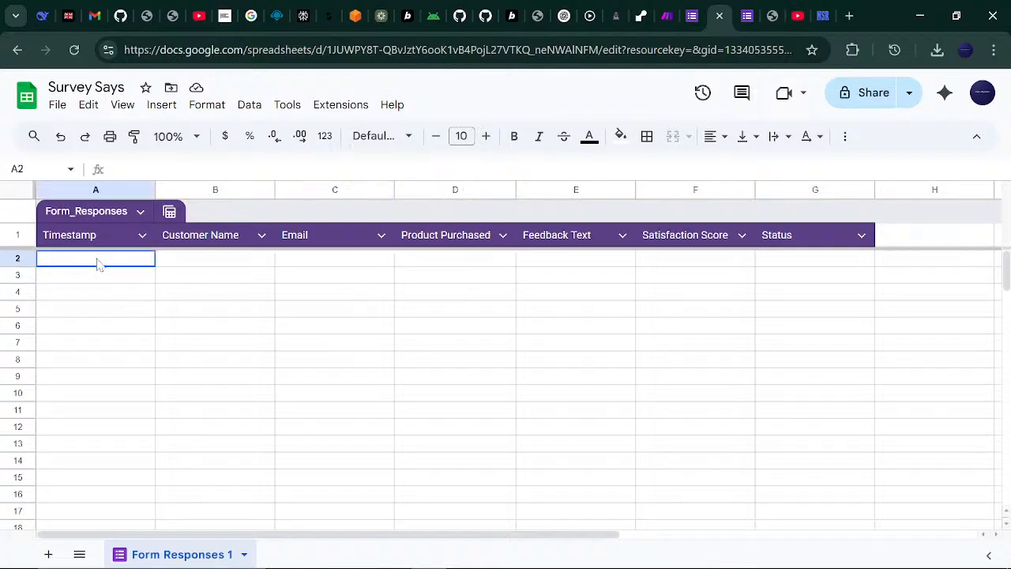
pyautogui.click(255, 261)
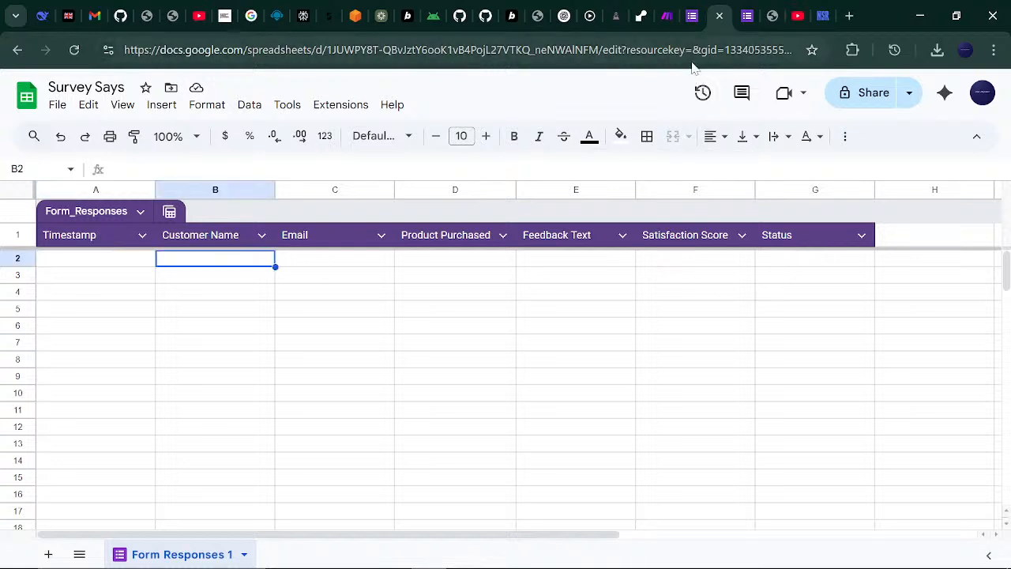
pyautogui.click(667, 11)
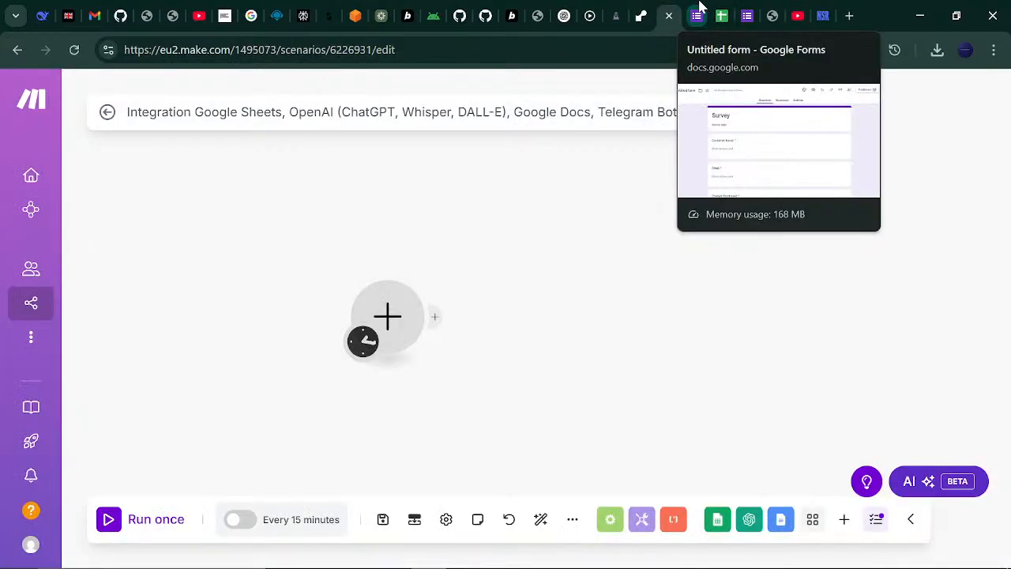
# - Scroll through the Survey form in the form editor, then go back to the Make scenario
pyautogui.click(699, 8)
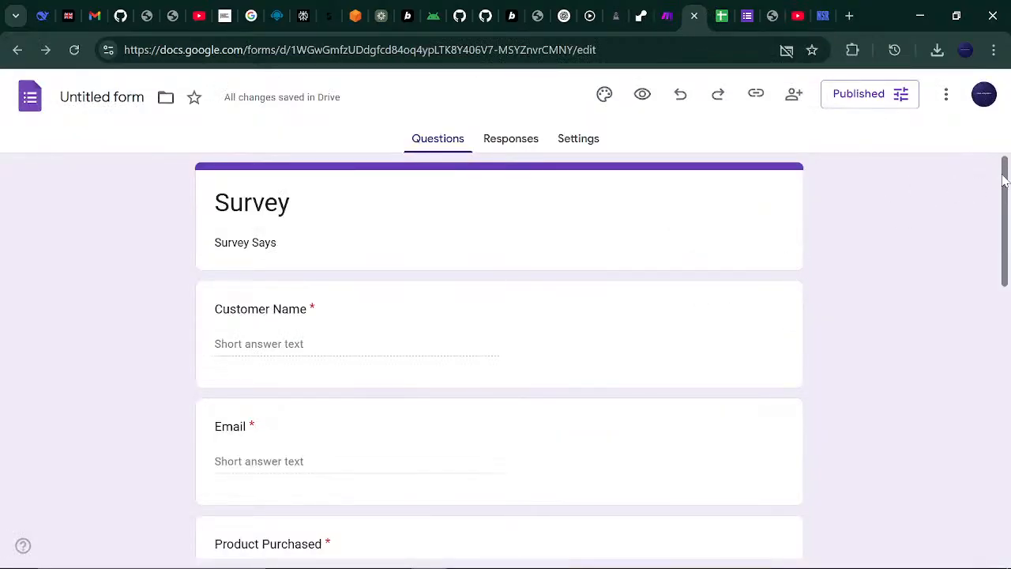
pyautogui.moveTo(1004, 178); pyautogui.dragTo(1007, 395)
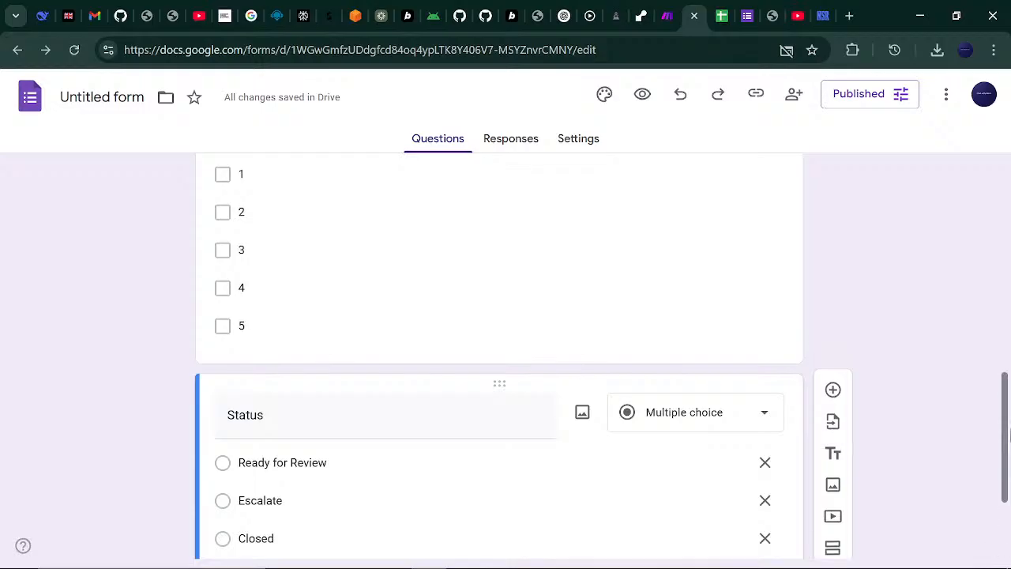
pyautogui.moveTo(1008, 432); pyautogui.dragTo(1008, 215)
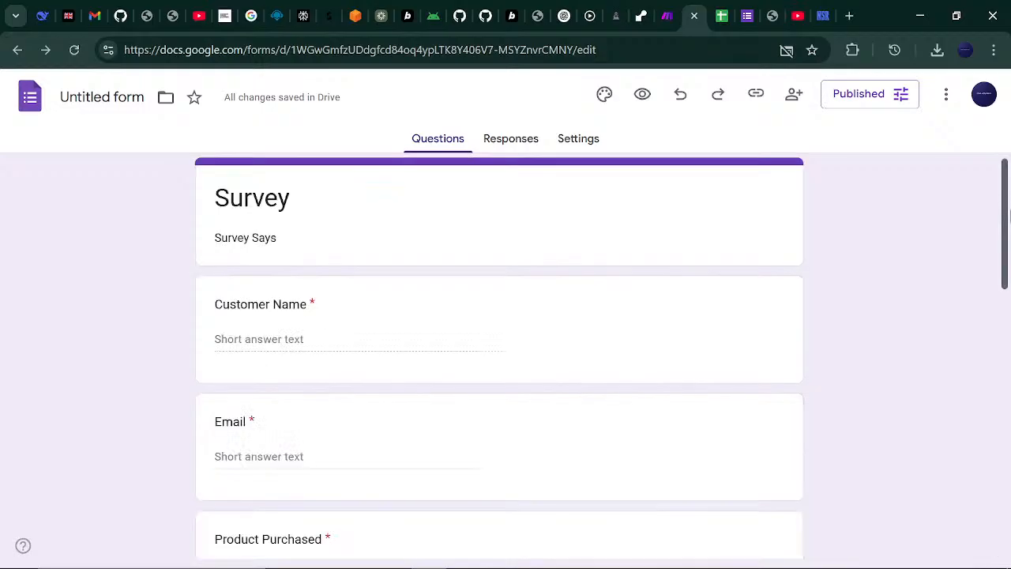
pyautogui.click(668, 16)
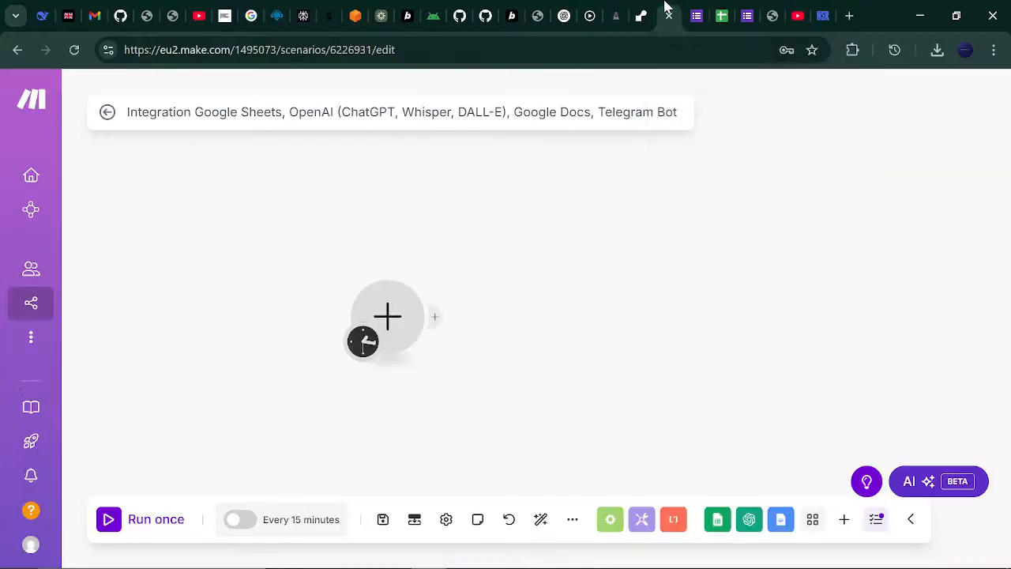
# - Make the first module a Google Sheets Watch New Rows trigger and begin adding a Google connection
pyautogui.click(390, 327)
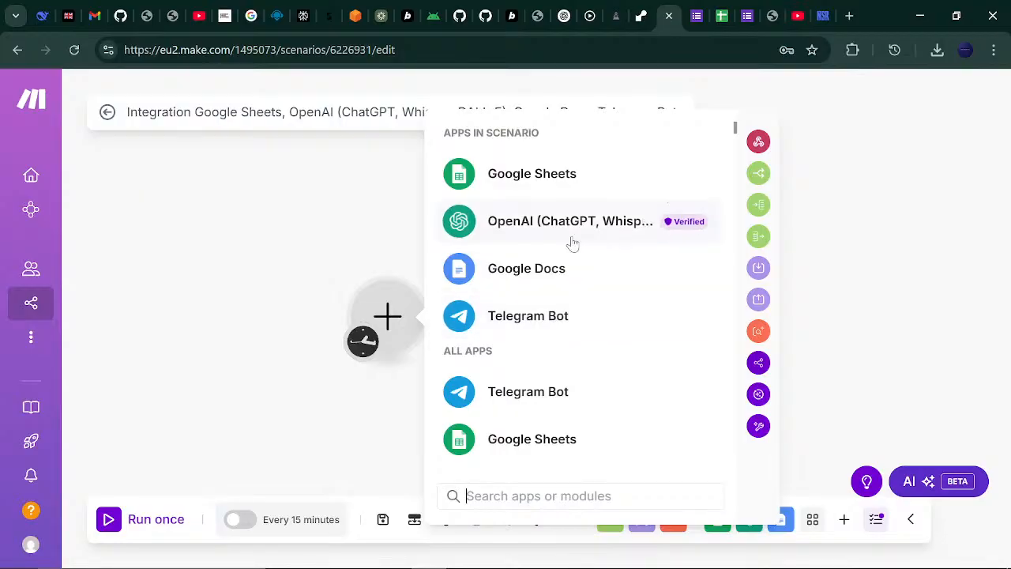
pyautogui.click(527, 188)
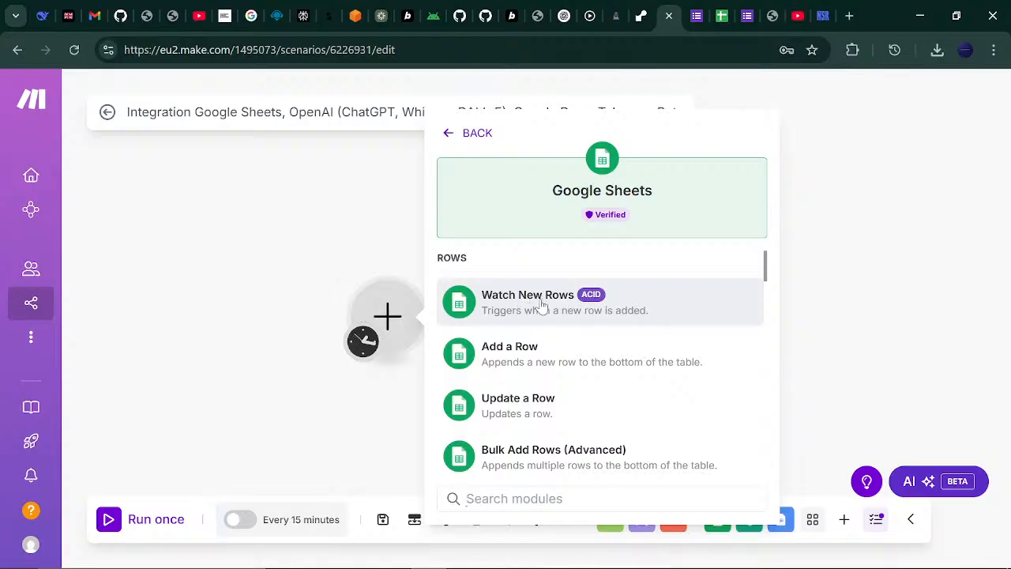
pyautogui.click(542, 306)
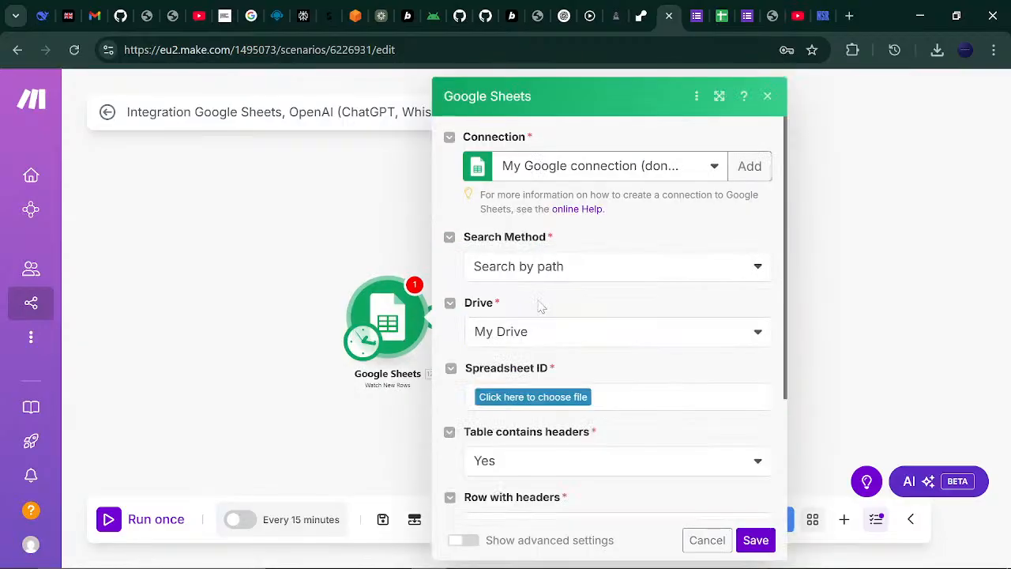
pyautogui.click(745, 166)
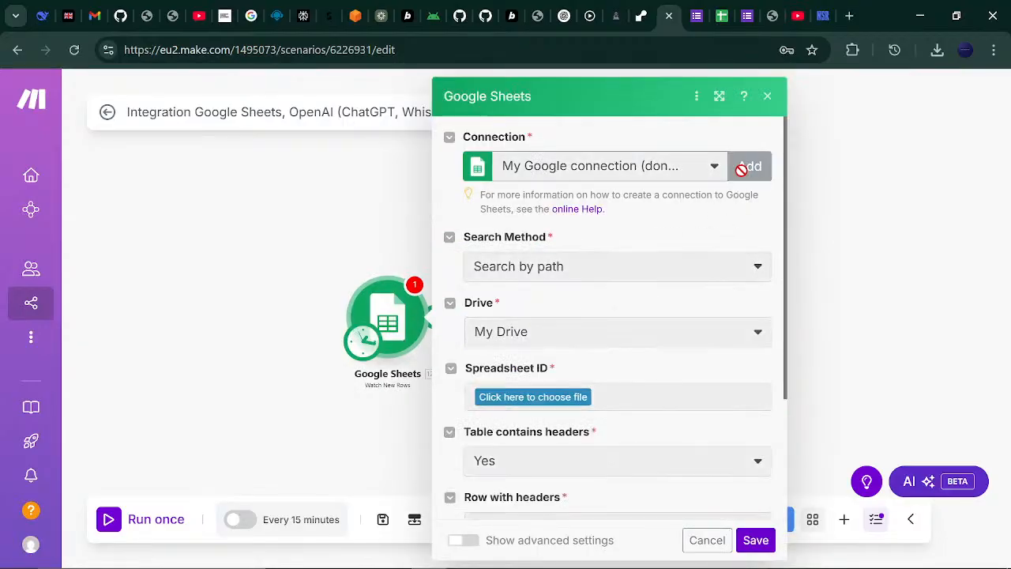
# - Sign in with Google, pick the account and grant Make access for My Google connection
pyautogui.click(643, 412)
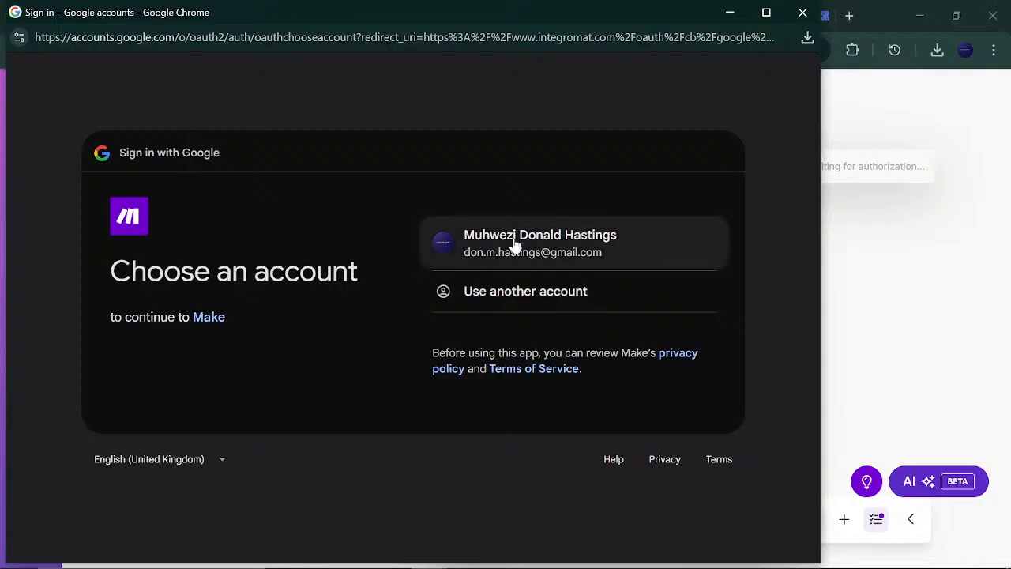
pyautogui.click(513, 245)
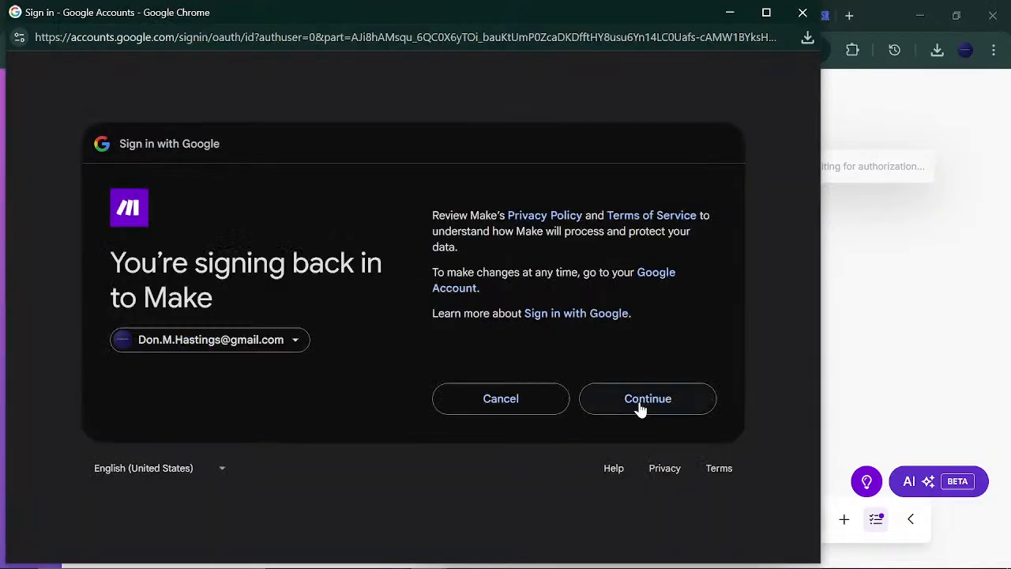
pyautogui.click(638, 399)
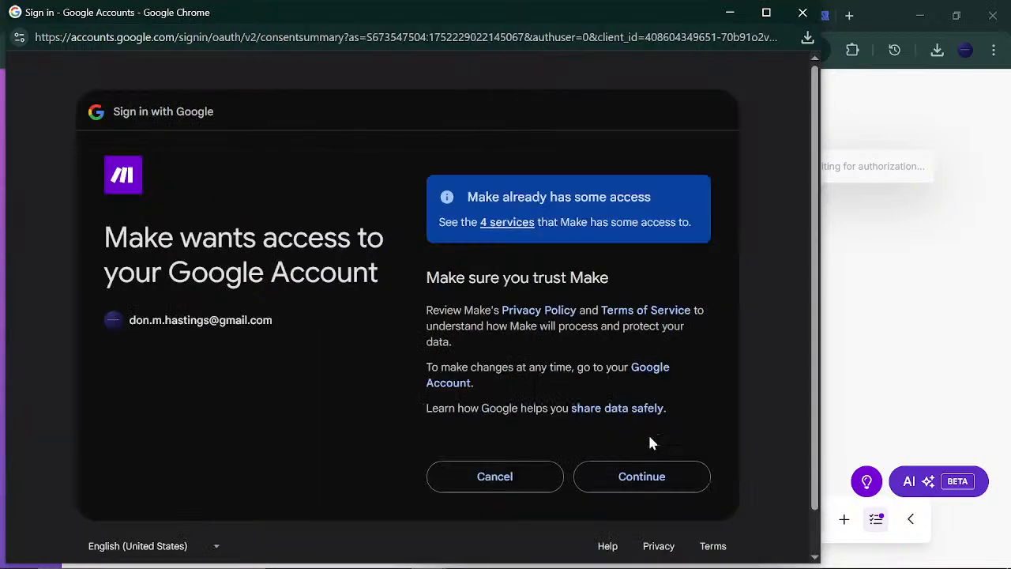
pyautogui.click(652, 483)
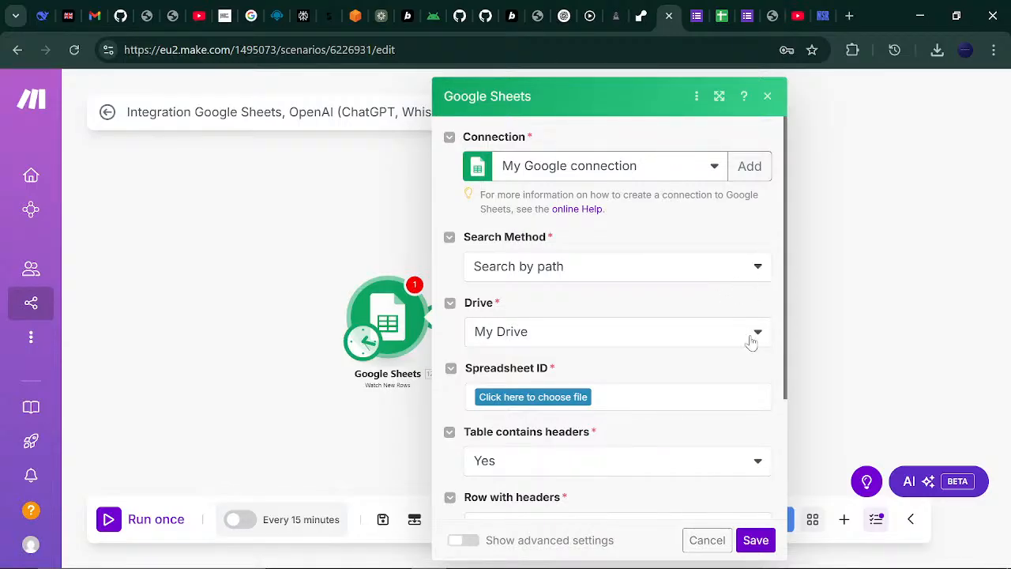
# - Scroll through the trigger settings and glance at the Survey Says spreadsheet before returning
pyautogui.moveTo(785, 287); pyautogui.dragTo(788, 373)
pyautogui.scroll(-1, 787, 386)
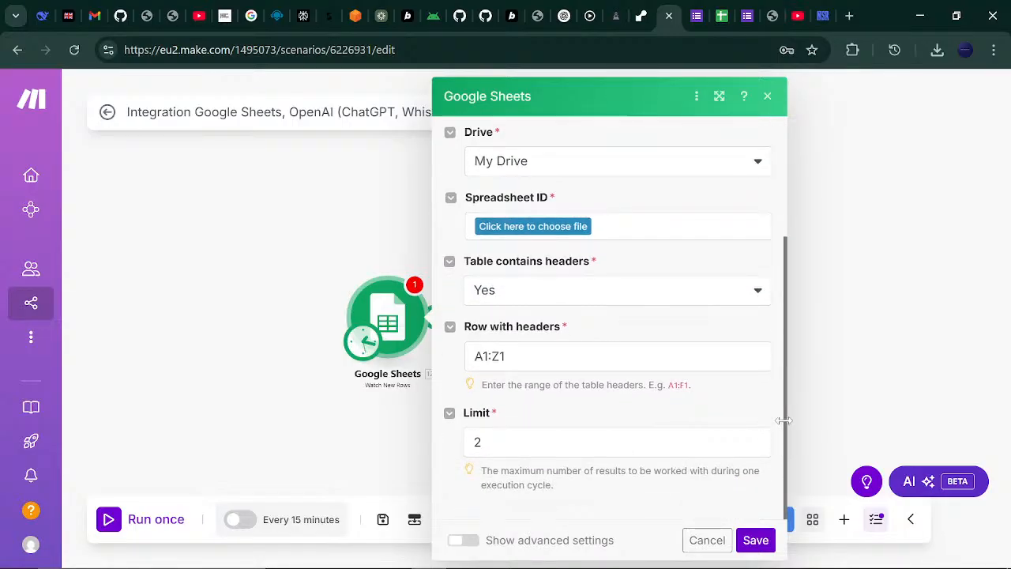
pyautogui.scroll(2, 774, 356)
pyautogui.scroll(-1, 768, 331)
pyautogui.scroll(1, 772, 229)
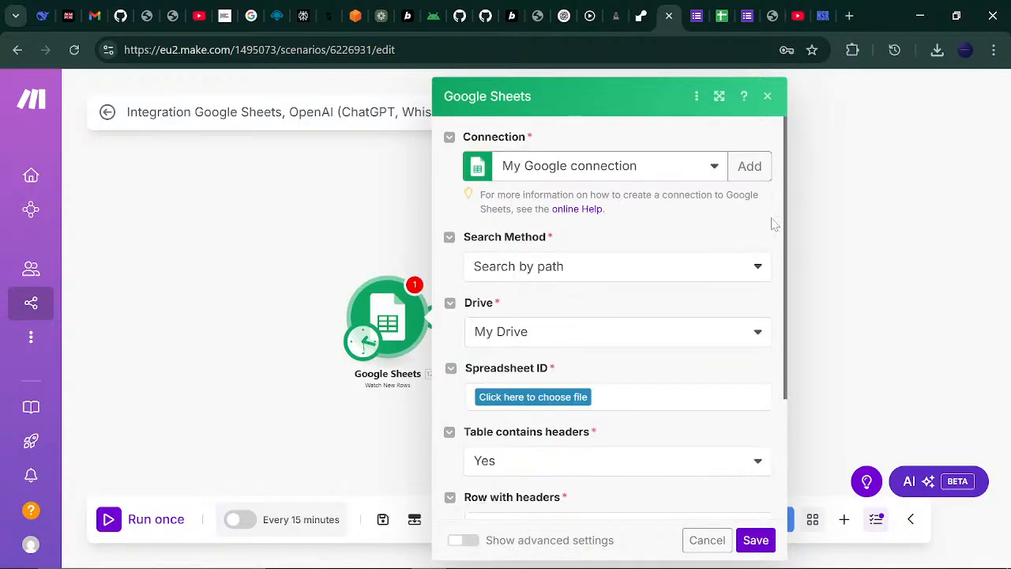
pyautogui.click(718, 10)
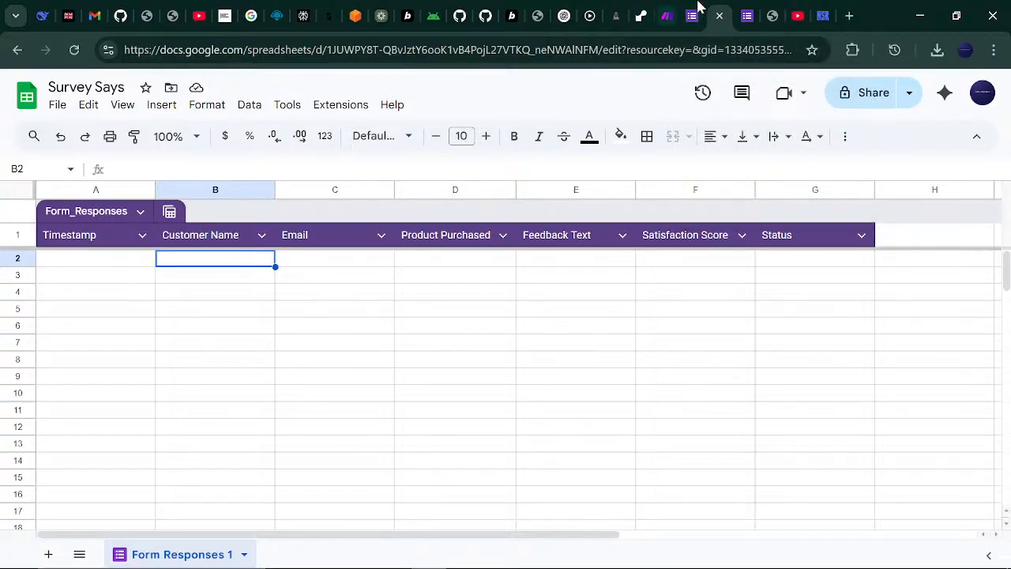
pyautogui.click(668, 11)
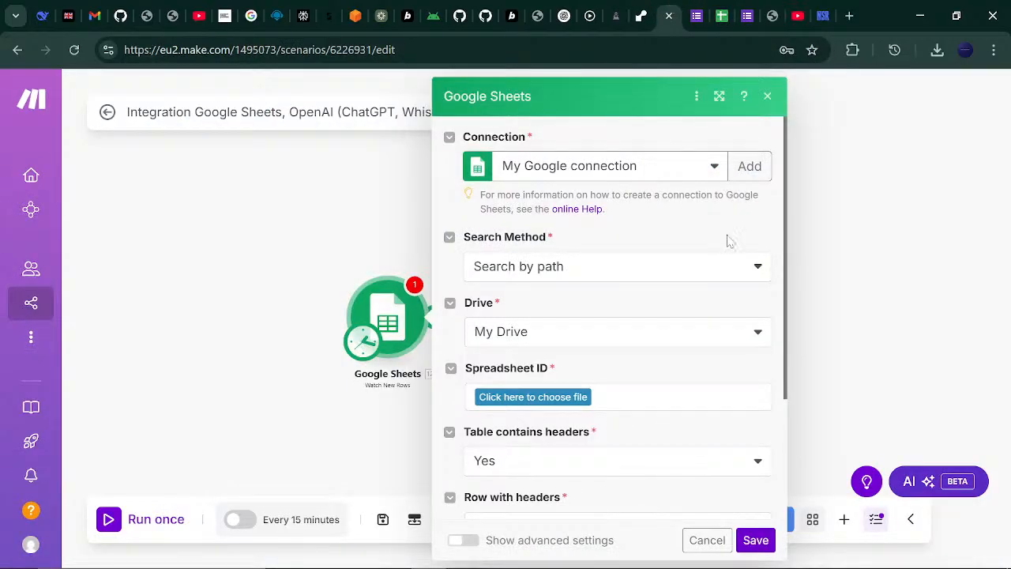
# - Keep My Drive as the trigger's Drive setting
pyautogui.click(745, 322)
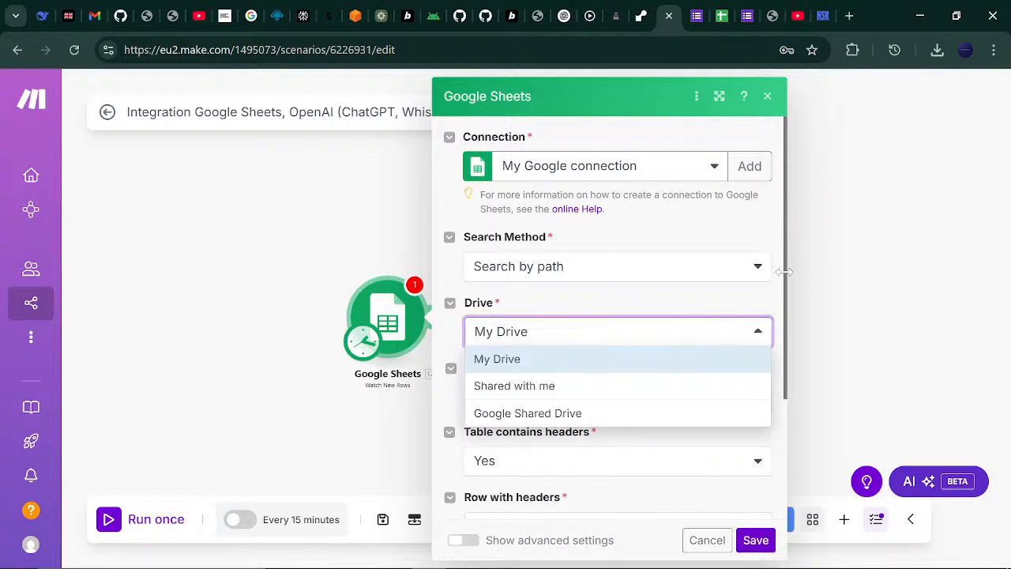
pyautogui.moveTo(784, 272)
pyautogui.mouseDown()
pyautogui.moveTo(784, 302)
pyautogui.moveTo(778, 274)
pyautogui.mouseUp()
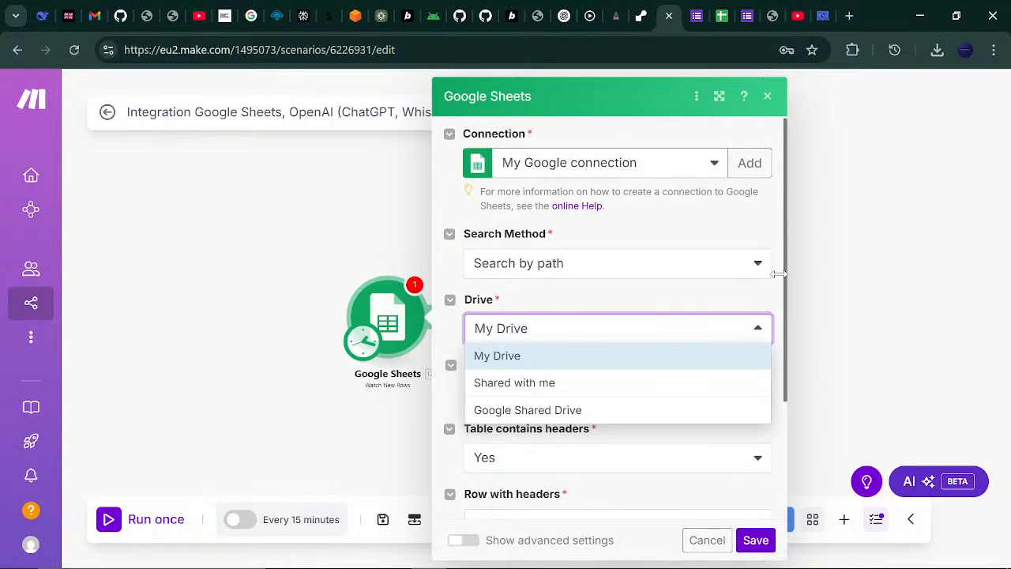
pyautogui.click(757, 326)
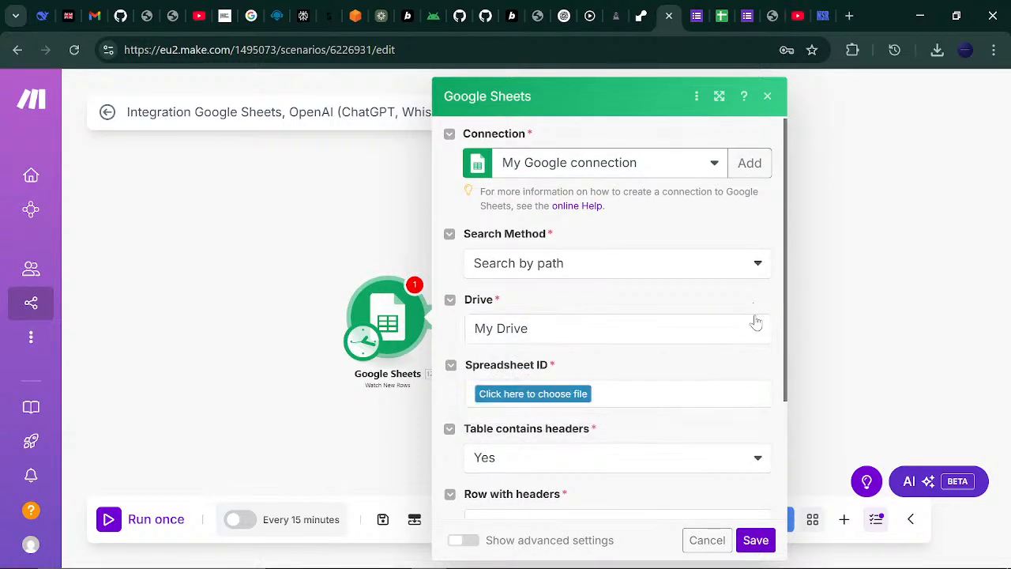
pyautogui.click(757, 332)
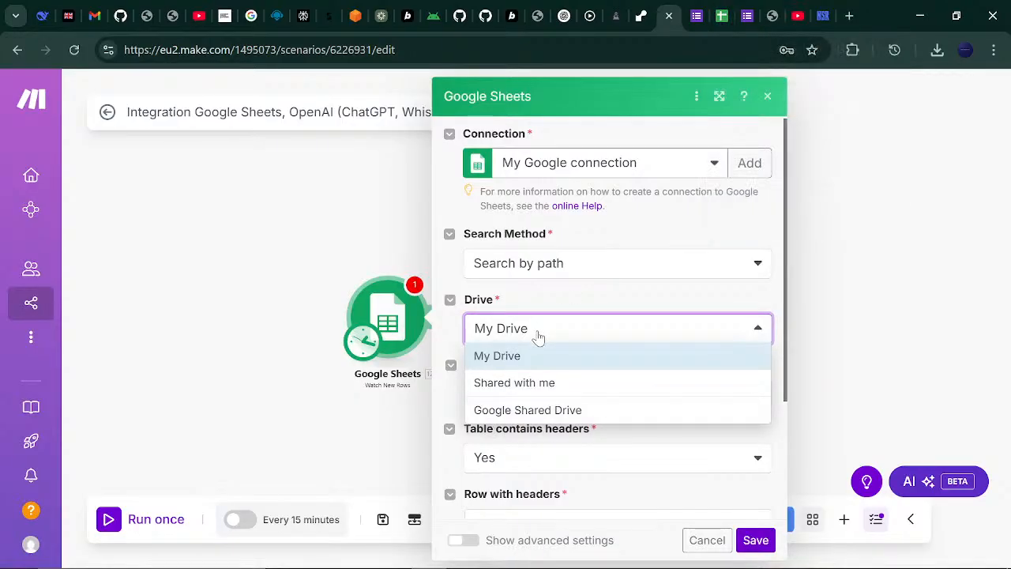
pyautogui.click(573, 292)
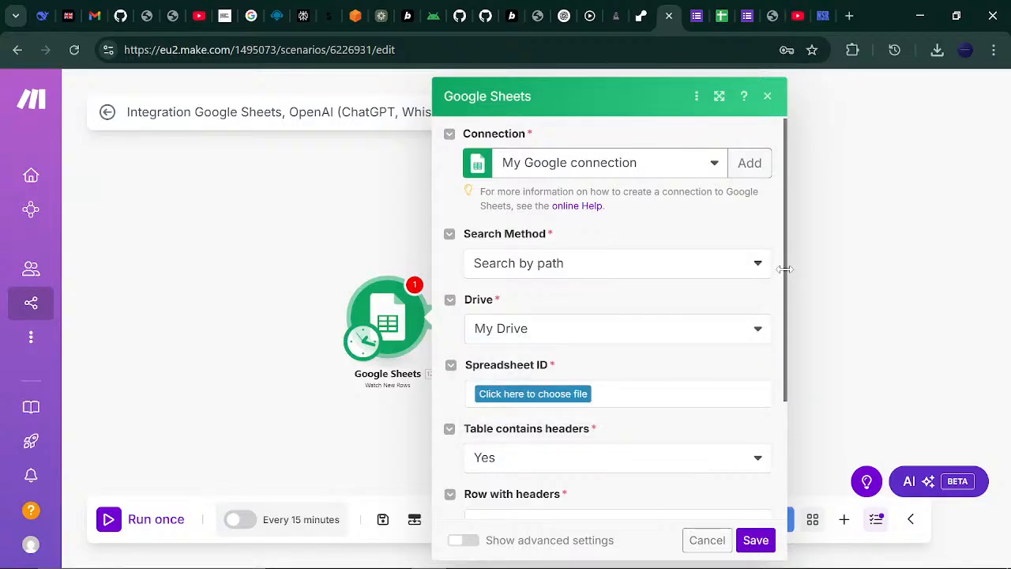
# - Choose the Survey Says spreadsheet and its Form Responses 1 sheet for the trigger
pyautogui.moveTo(784, 269); pyautogui.dragTo(790, 422)
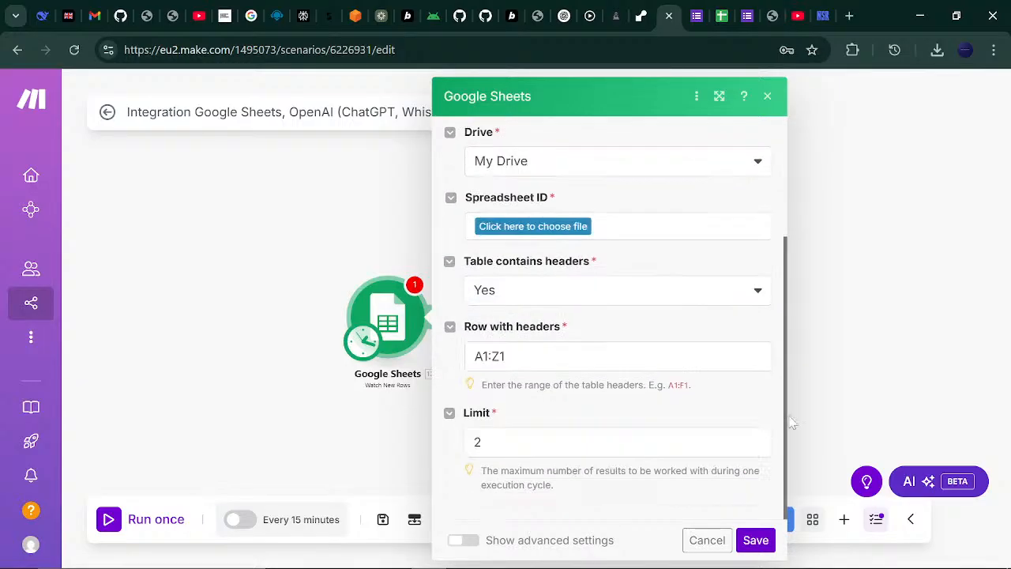
pyautogui.click(542, 229)
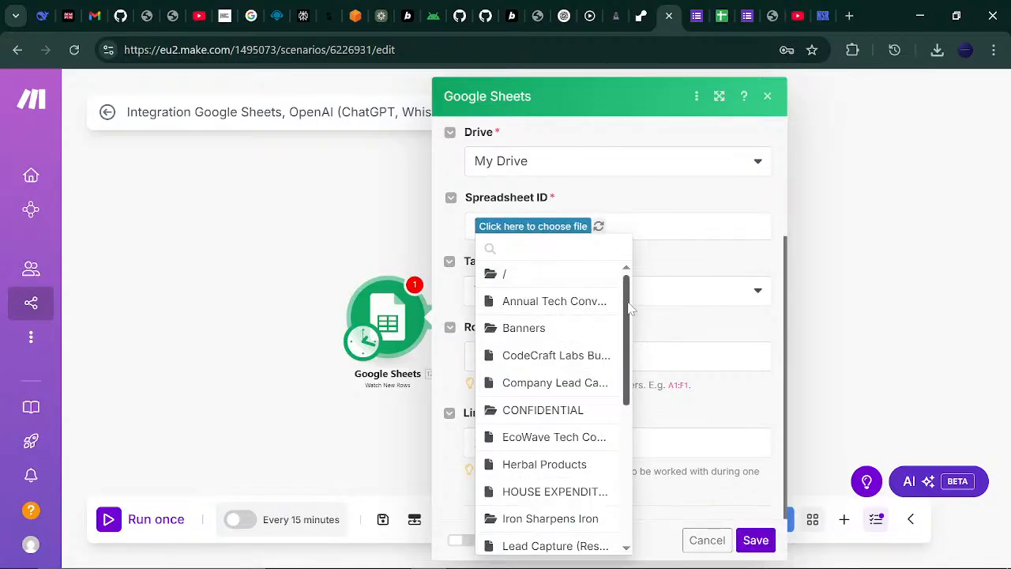
pyautogui.moveTo(629, 308); pyautogui.dragTo(627, 506)
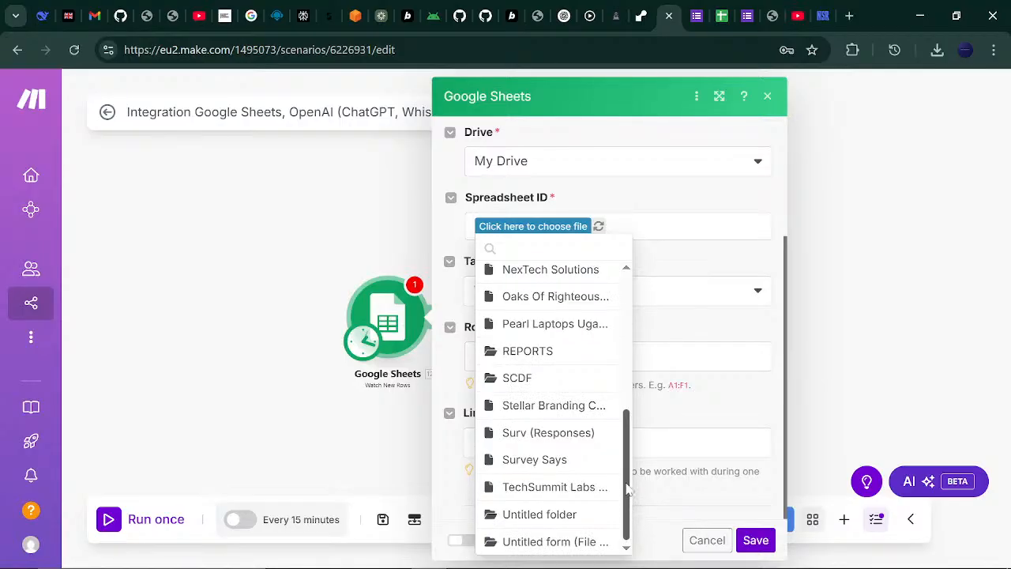
pyautogui.click(561, 464)
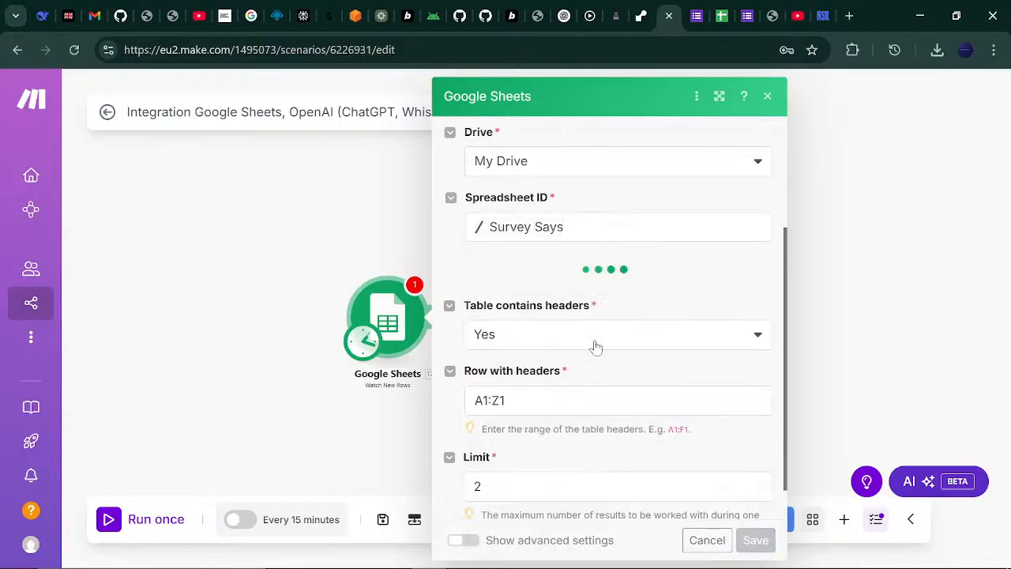
pyautogui.click(721, 15)
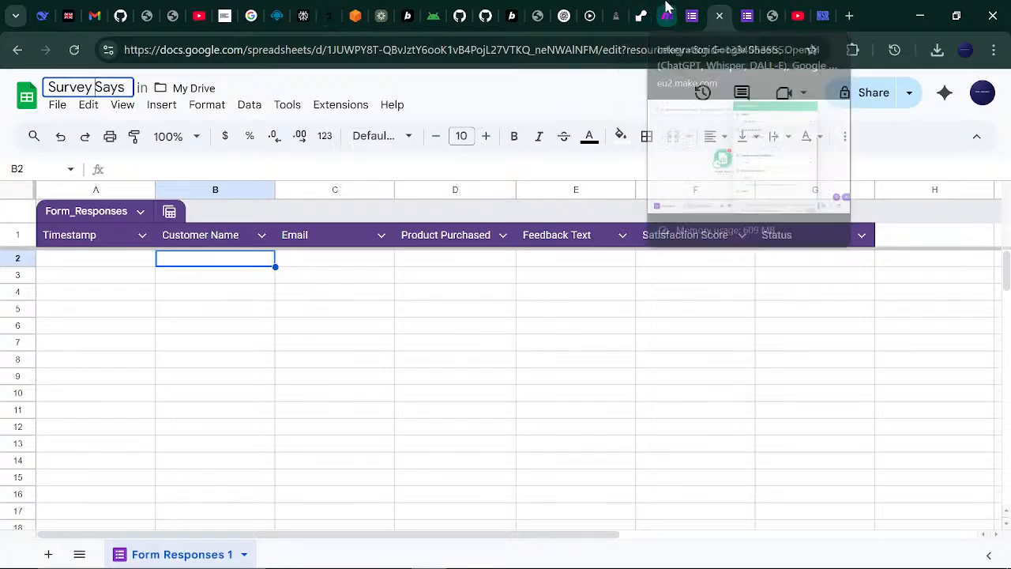
pyautogui.click(666, 14)
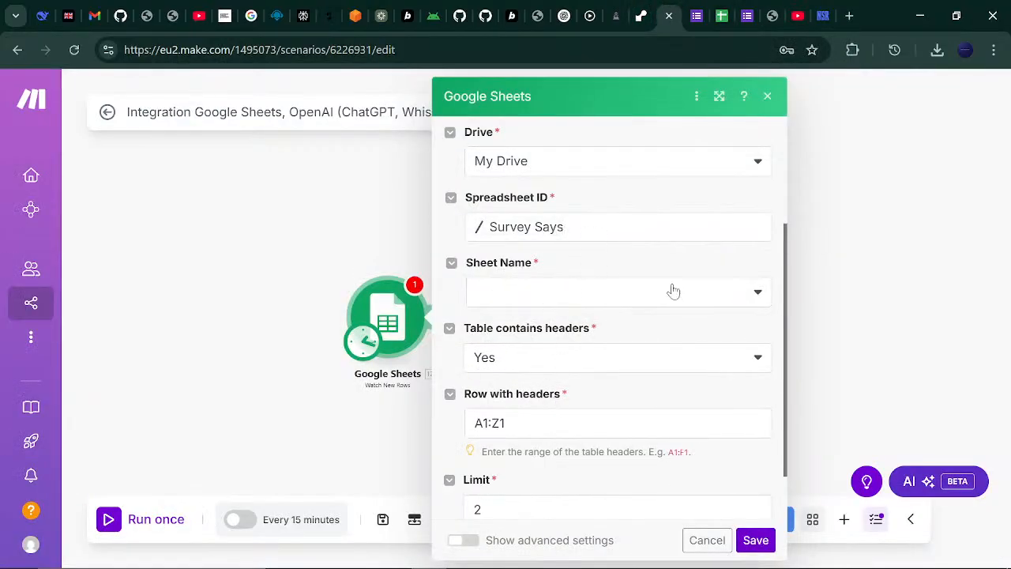
pyautogui.click(759, 294)
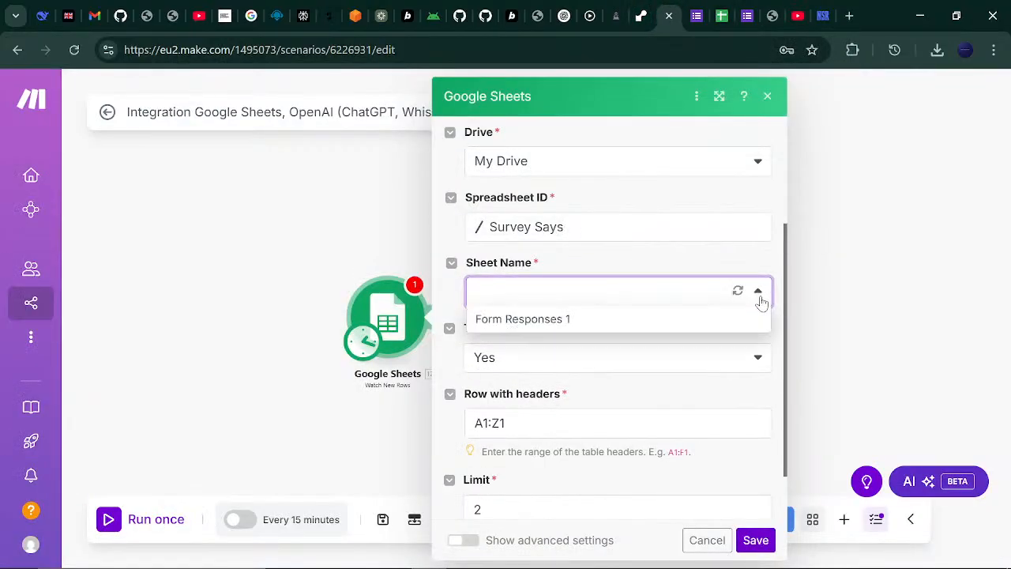
pyautogui.click(649, 321)
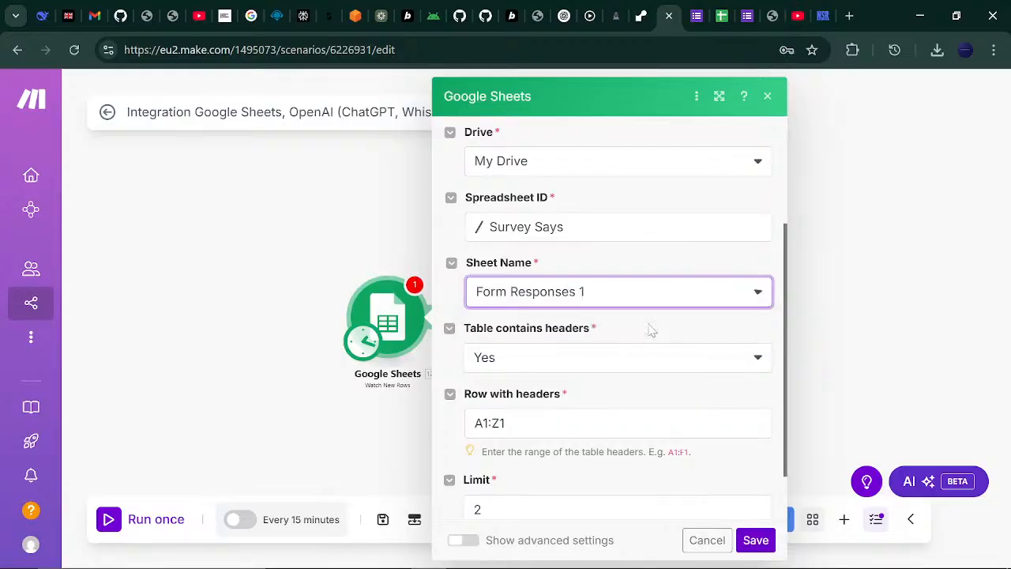
pyautogui.click(697, 16)
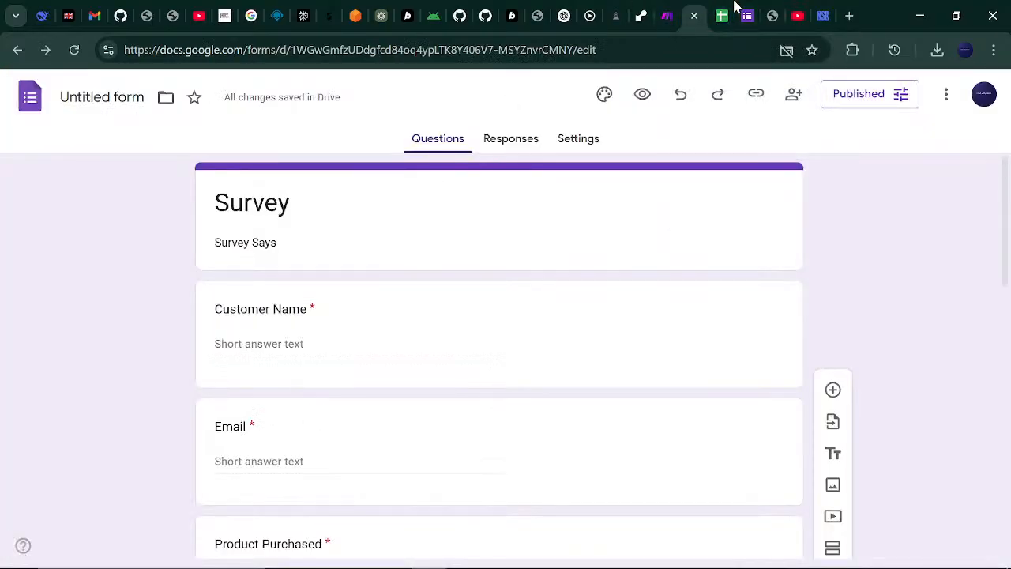
pyautogui.click(722, 16)
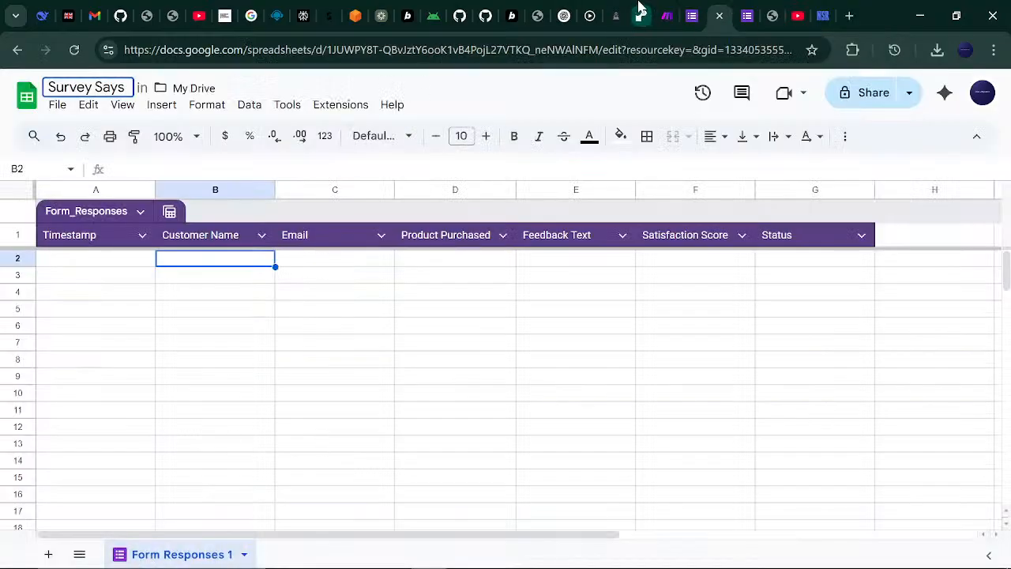
pyautogui.click(667, 9)
pyautogui.click(692, 12)
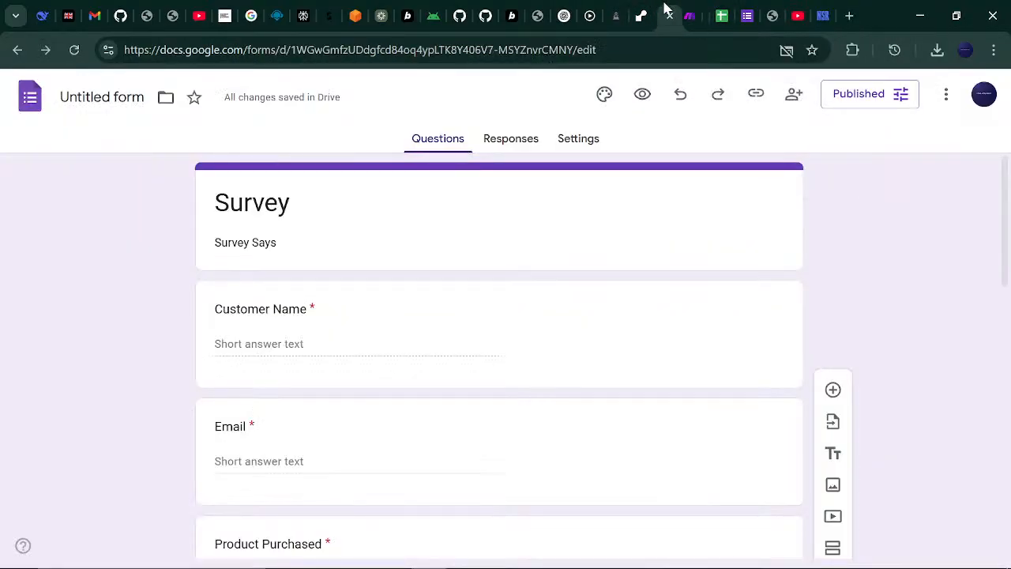
pyautogui.click(698, 11)
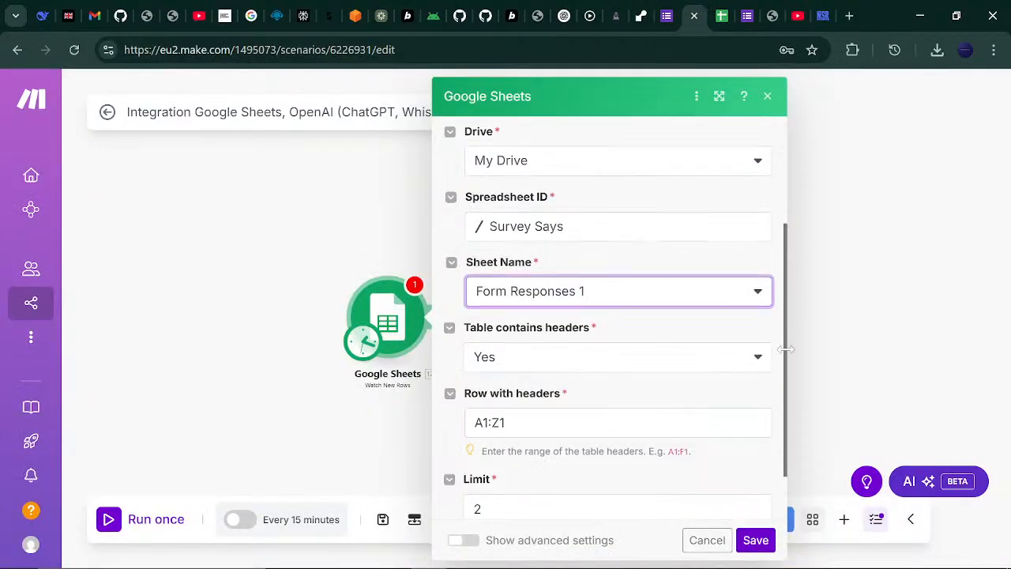
# - Set the trigger's Limit to 7, save it, and start from all existing rows
pyautogui.scroll(-1, 785, 350)
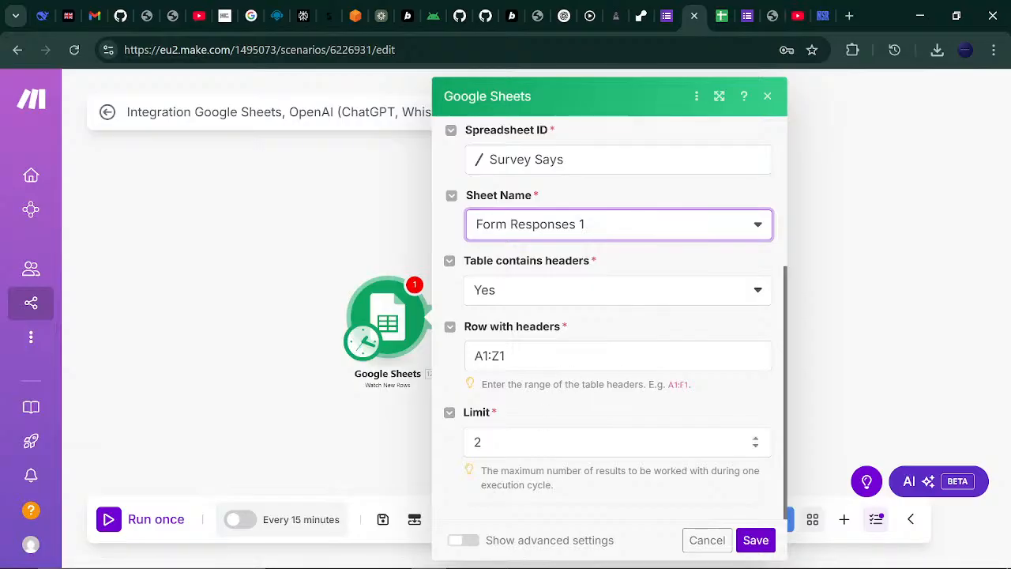
pyautogui.click(483, 442)
pyautogui.moveTo(482, 442); pyautogui.dragTo(462, 451)
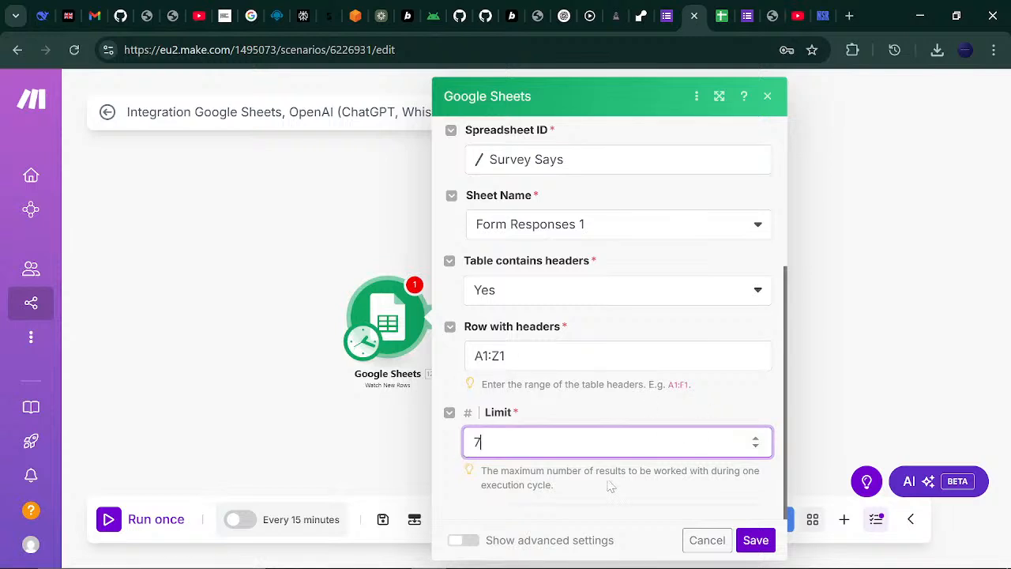
pyautogui.moveTo(783, 379); pyautogui.dragTo(783, 440)
pyautogui.click(754, 541)
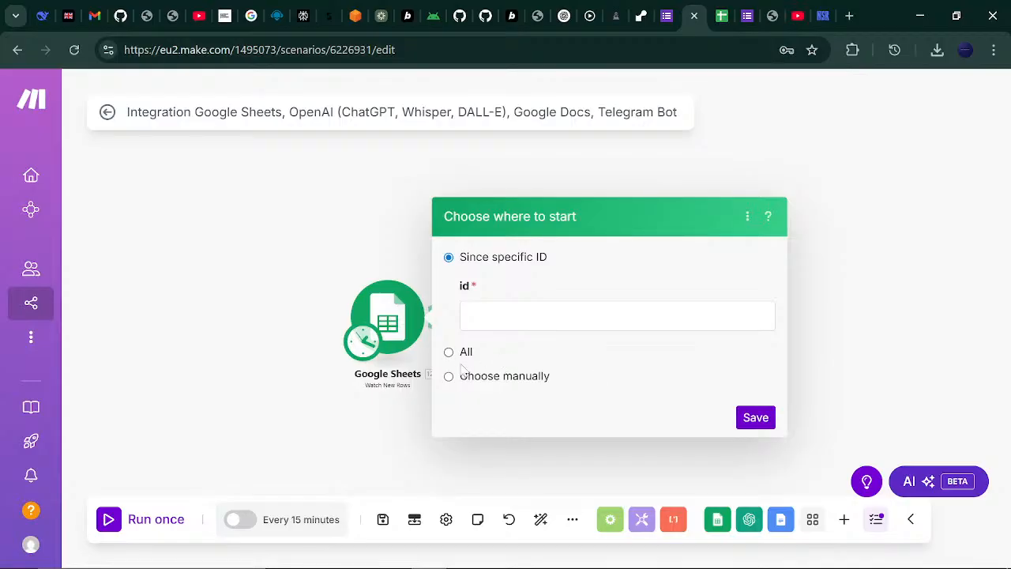
pyautogui.click(448, 352)
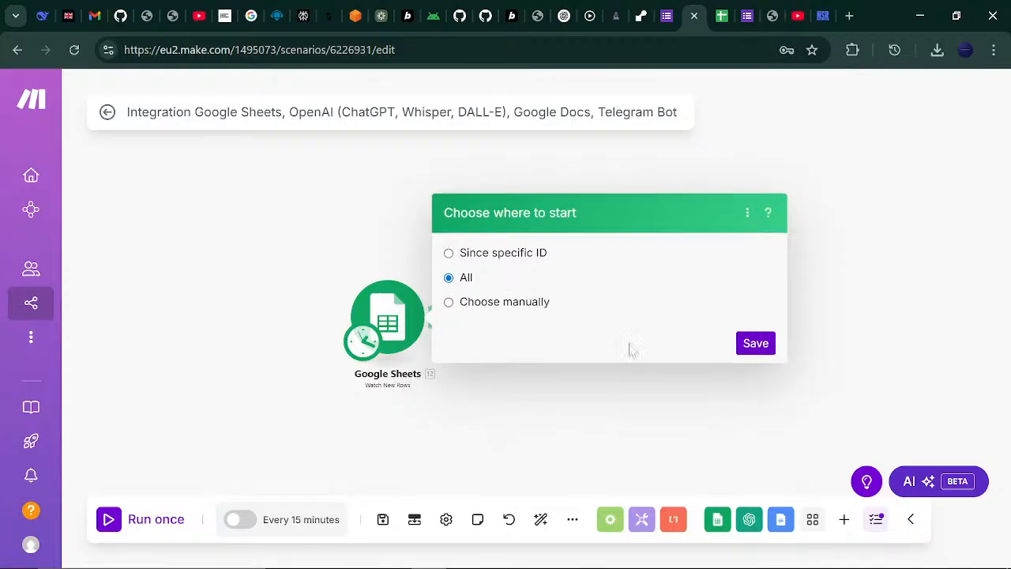
pyautogui.click(761, 343)
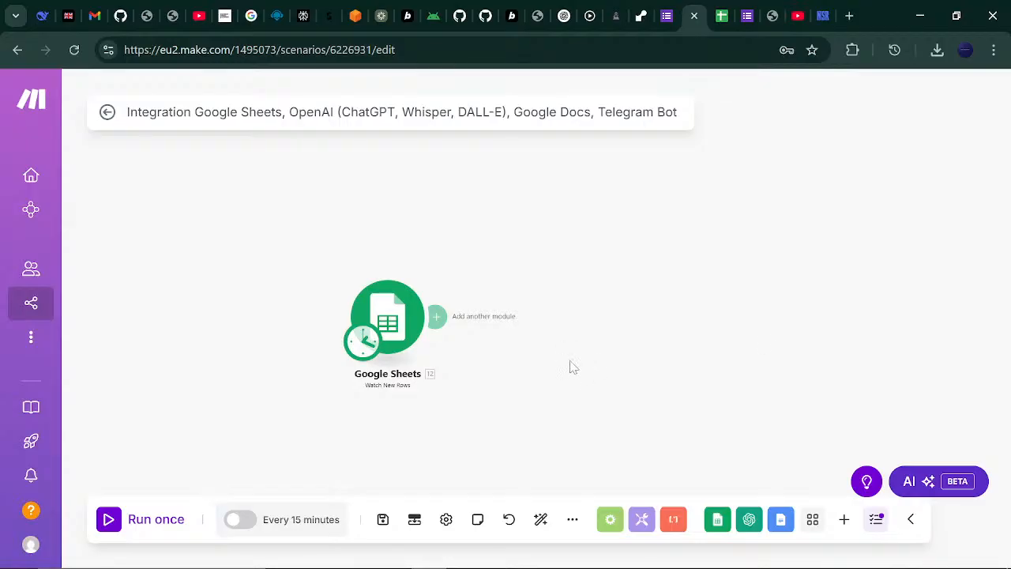
# - In the Survey form, settle on Ready for Review for Status after trying Escalate, then return to Make
pyautogui.moveTo(572, 366); pyautogui.dragTo(358, 328)
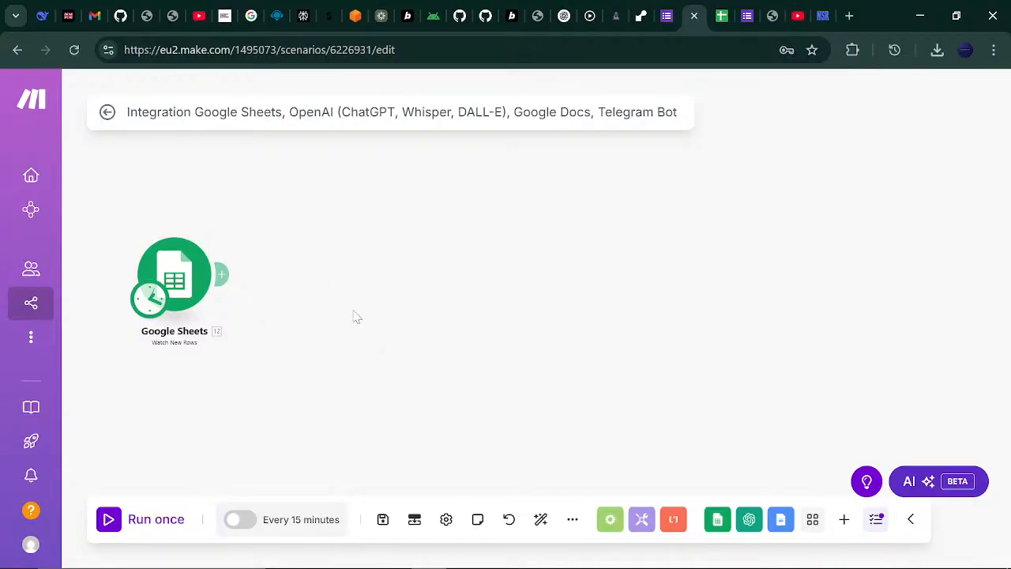
pyautogui.click(747, 11)
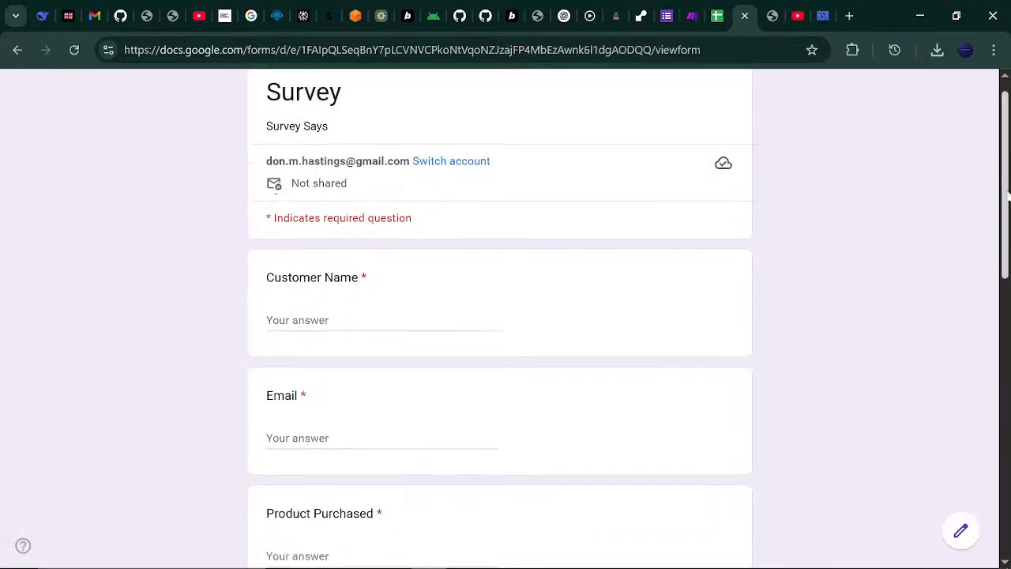
pyautogui.moveTo(1008, 196); pyautogui.dragTo(1006, 454)
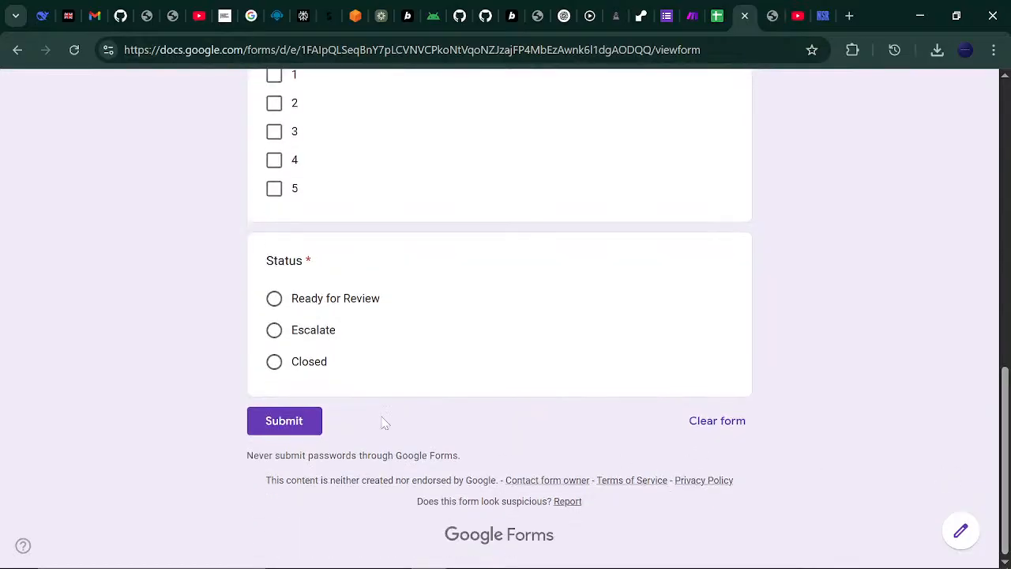
pyautogui.click(274, 331)
pyautogui.click(274, 299)
pyautogui.click(274, 331)
pyautogui.click(276, 300)
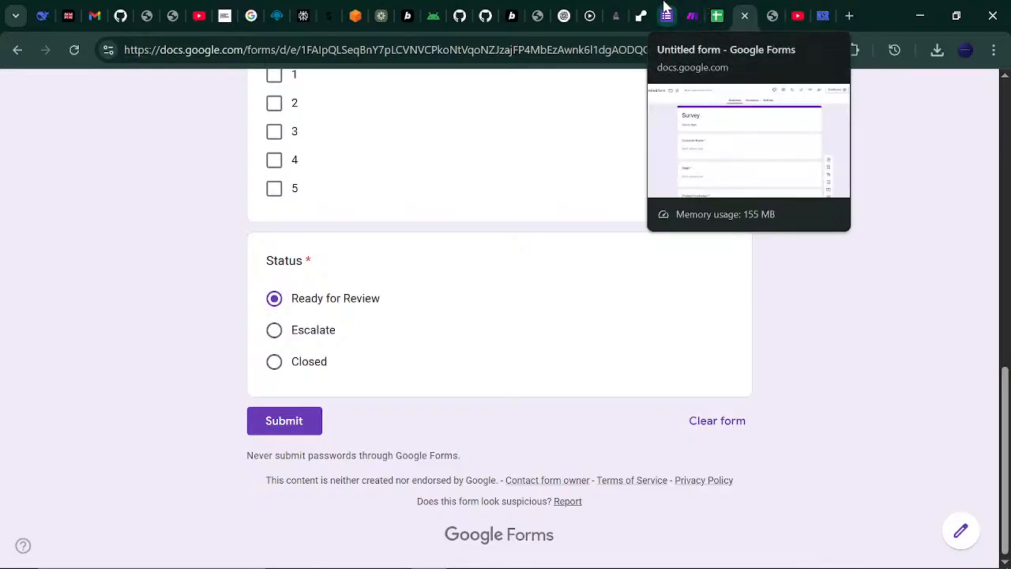
pyautogui.click(687, 10)
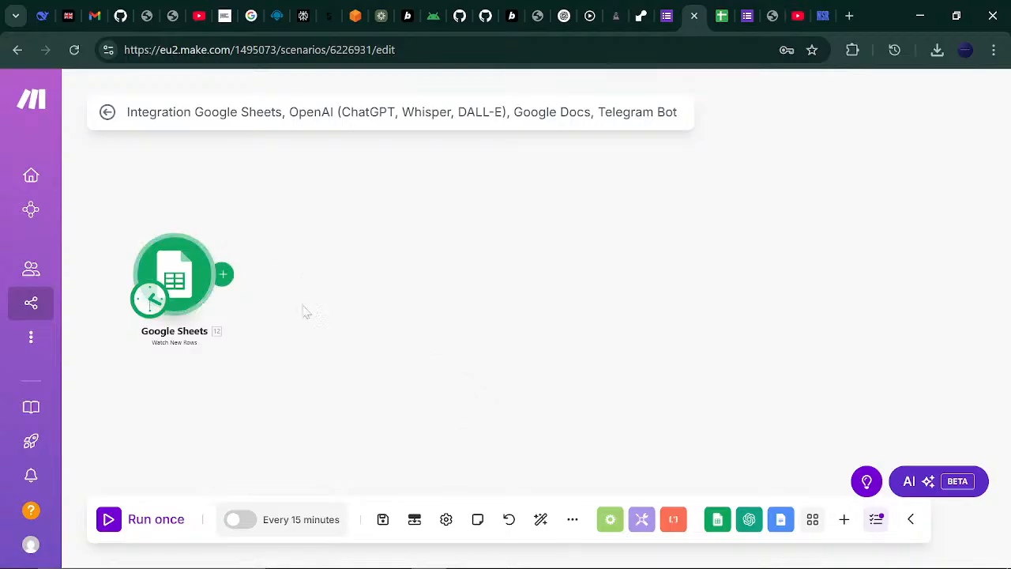
# - Browse the Tools and Flow Control module lists, then add an empty module after the Sheets trigger
pyautogui.click(640, 519)
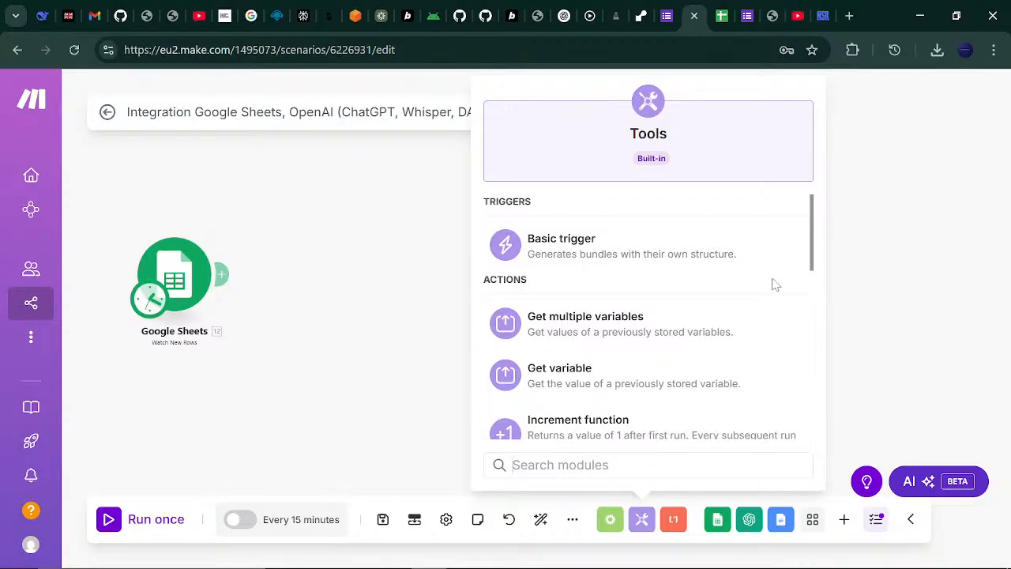
pyautogui.moveTo(813, 241); pyautogui.dragTo(800, 409)
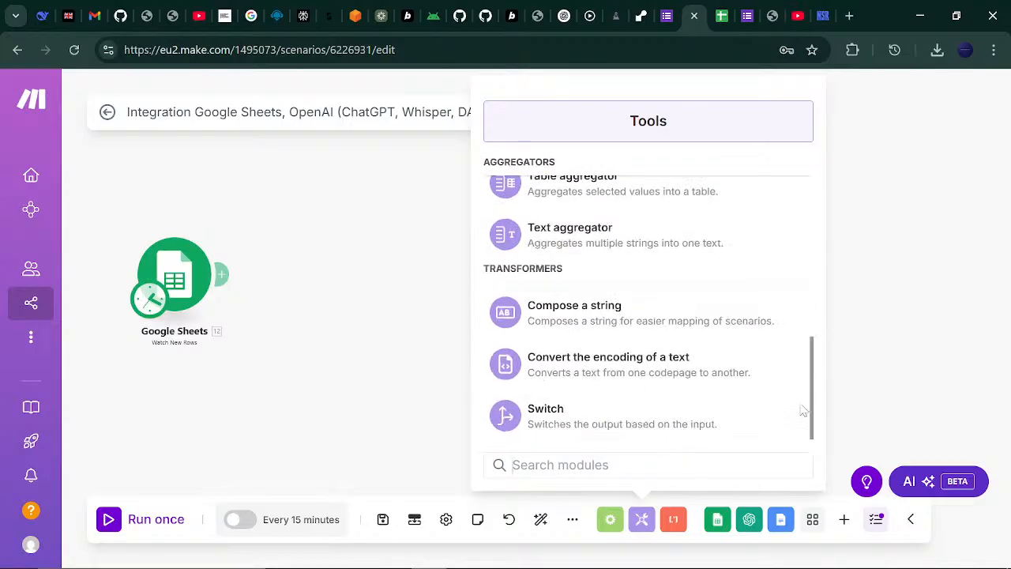
pyautogui.click(903, 356)
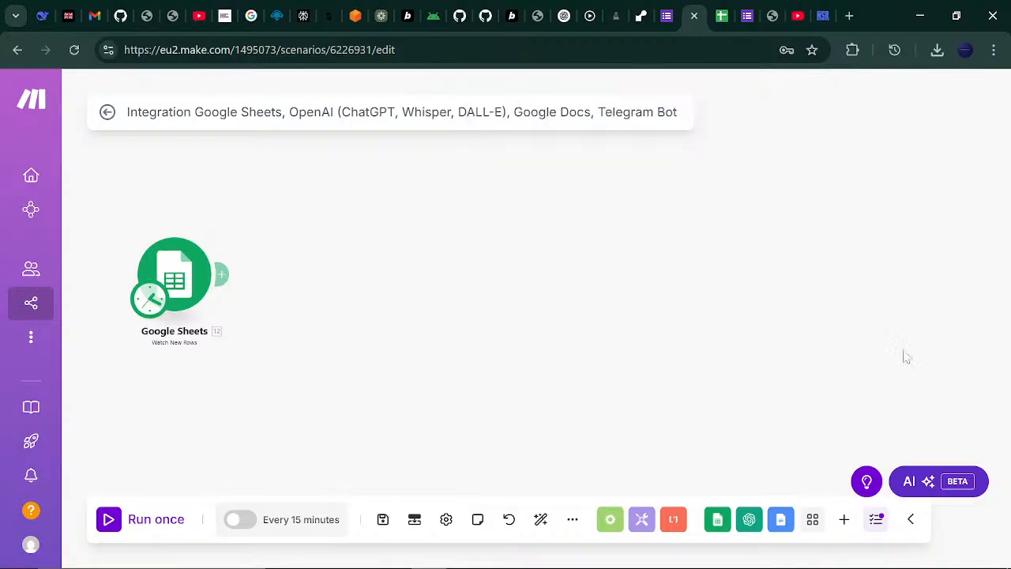
pyautogui.click(610, 519)
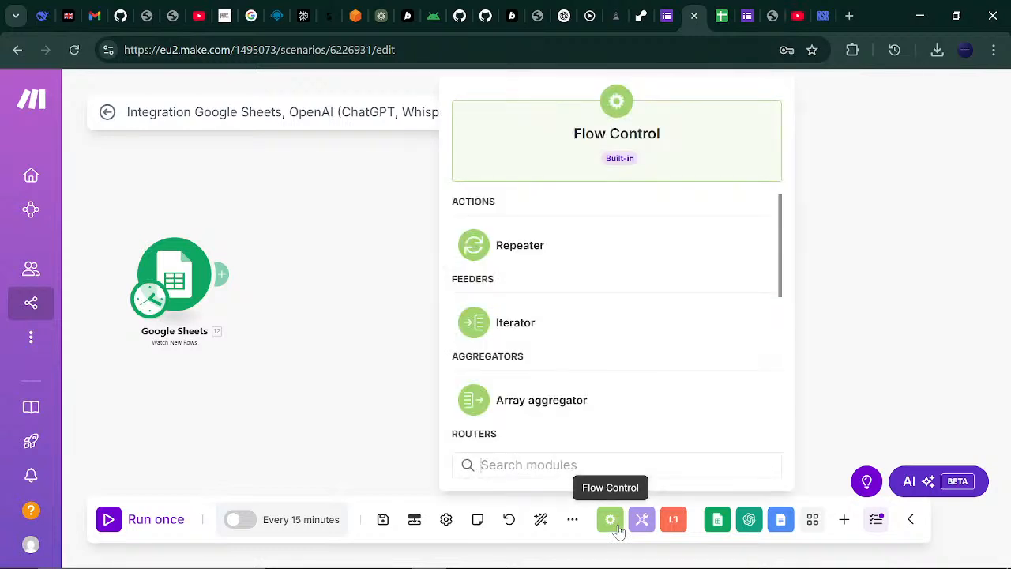
pyautogui.moveTo(784, 263); pyautogui.dragTo(780, 367)
pyautogui.moveTo(777, 430); pyautogui.dragTo(817, 177)
pyautogui.click(878, 132)
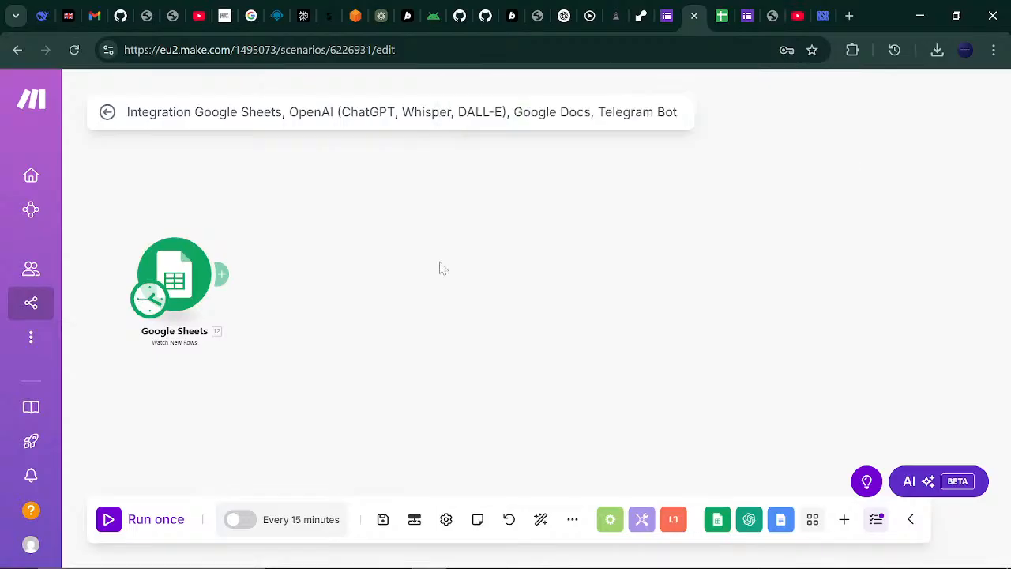
pyautogui.click(225, 274)
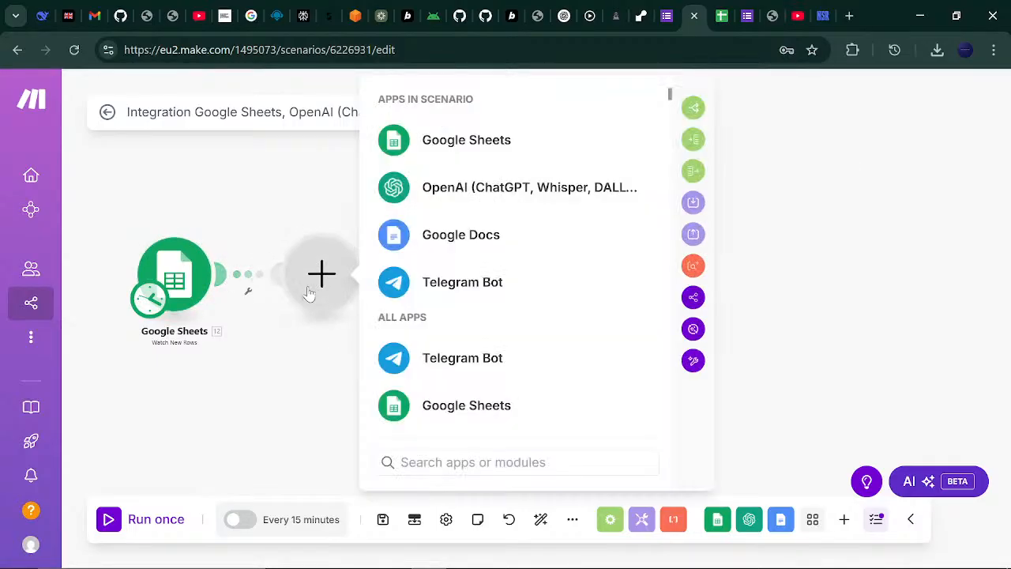
# - Add a router on the link after the Google Sheets trigger and create its two routes
pyautogui.click(246, 294)
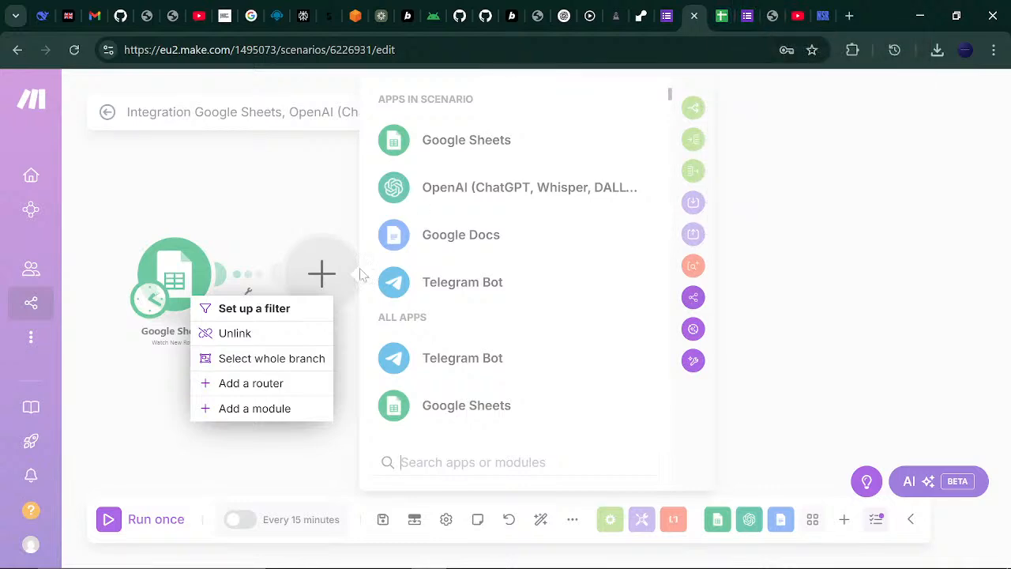
pyautogui.click(255, 387)
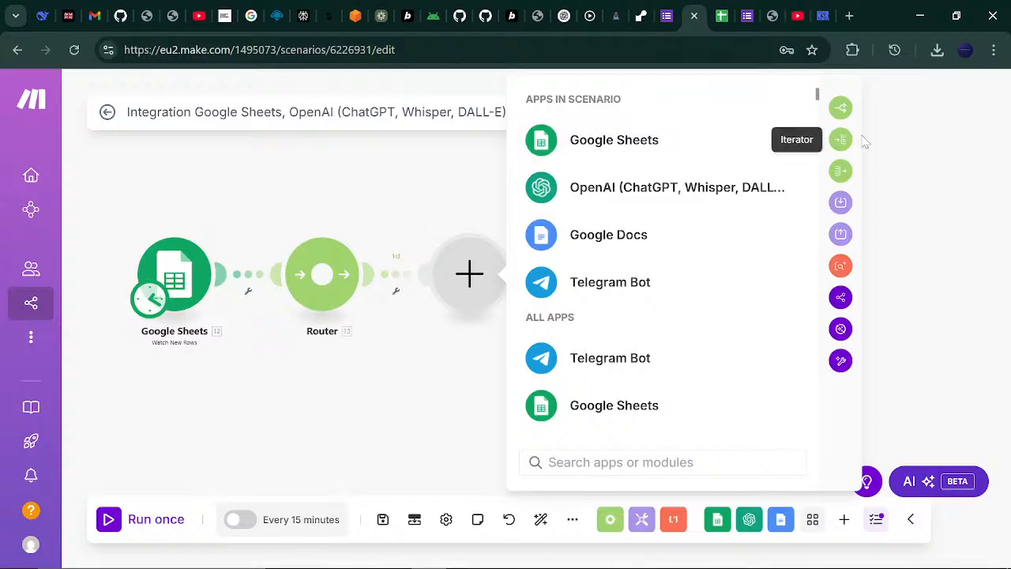
pyautogui.click(973, 241)
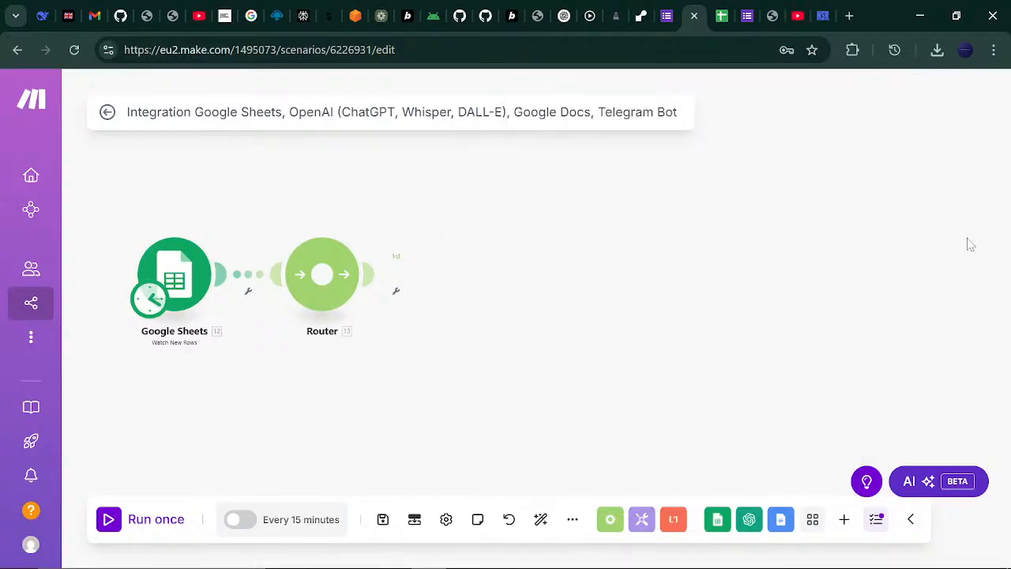
pyautogui.click(323, 277)
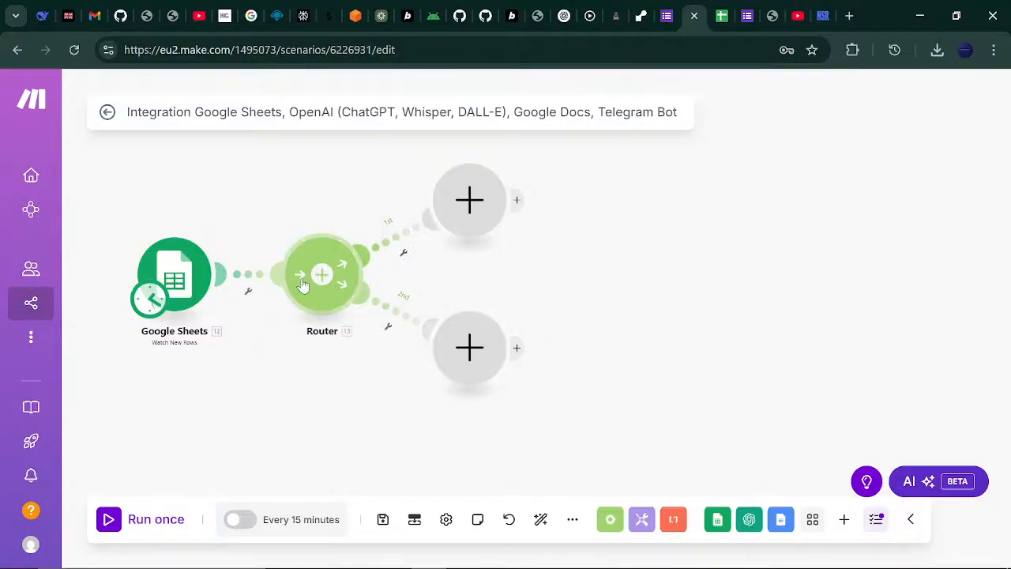
# - Dismiss the second route's filter settings and set up a filter on the first route instead
pyautogui.click(393, 293)
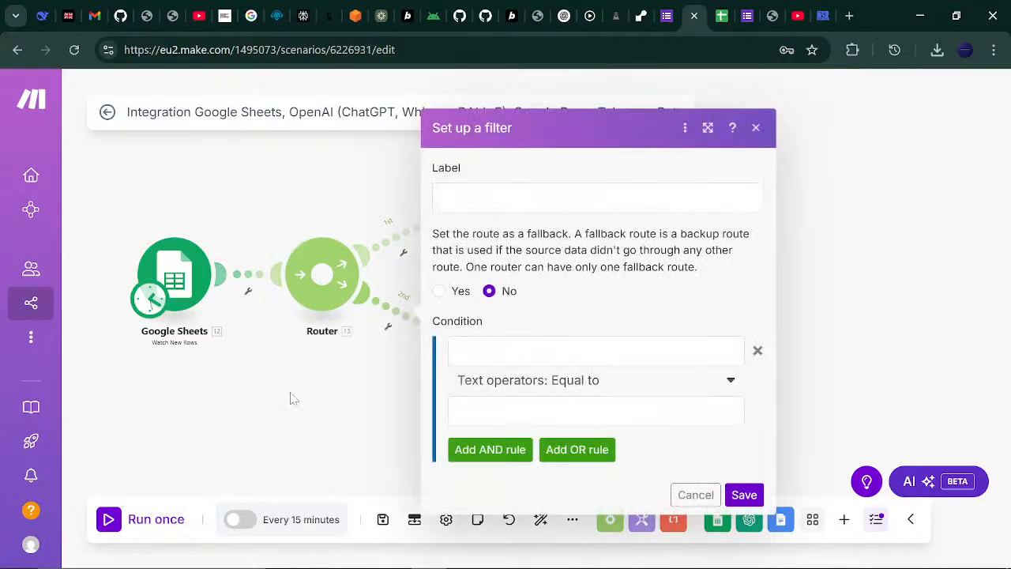
pyautogui.click(280, 424)
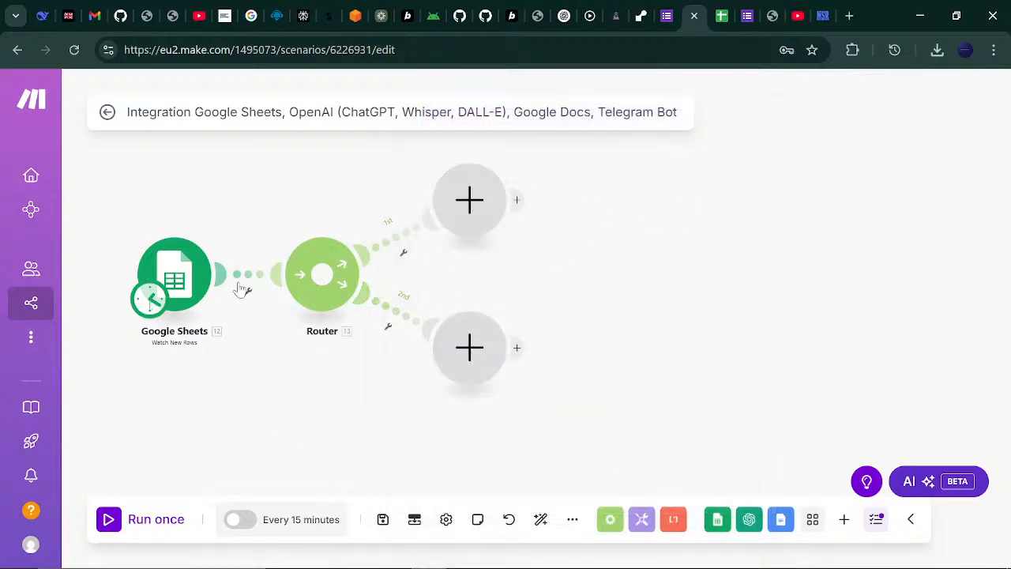
pyautogui.click(186, 278)
pyautogui.click(402, 257)
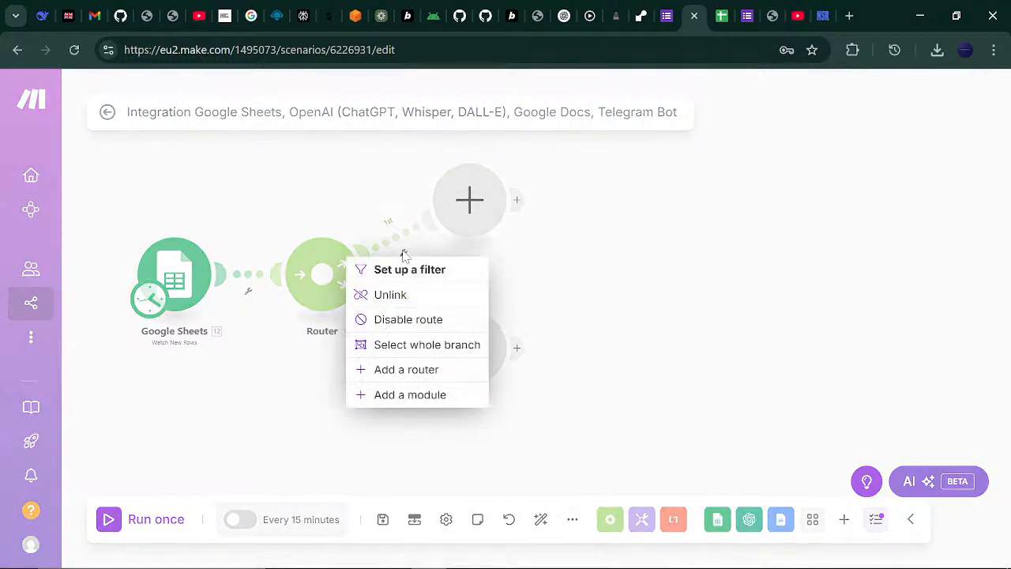
pyautogui.click(439, 278)
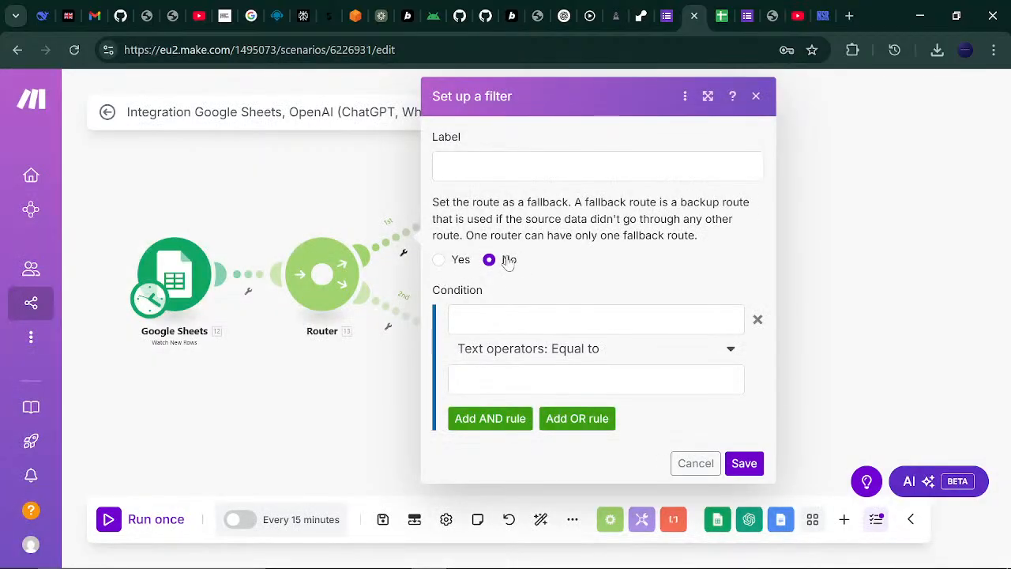
# - Label the filter DualFlow, begin its condition, and bring up the Survey form
pyautogui.click(506, 166)
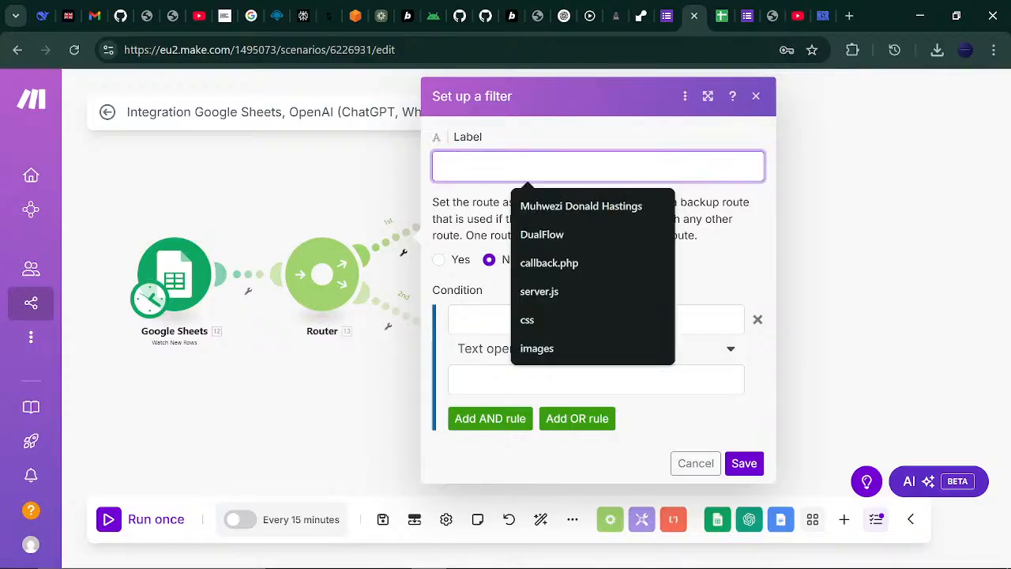
pyautogui.click(523, 235)
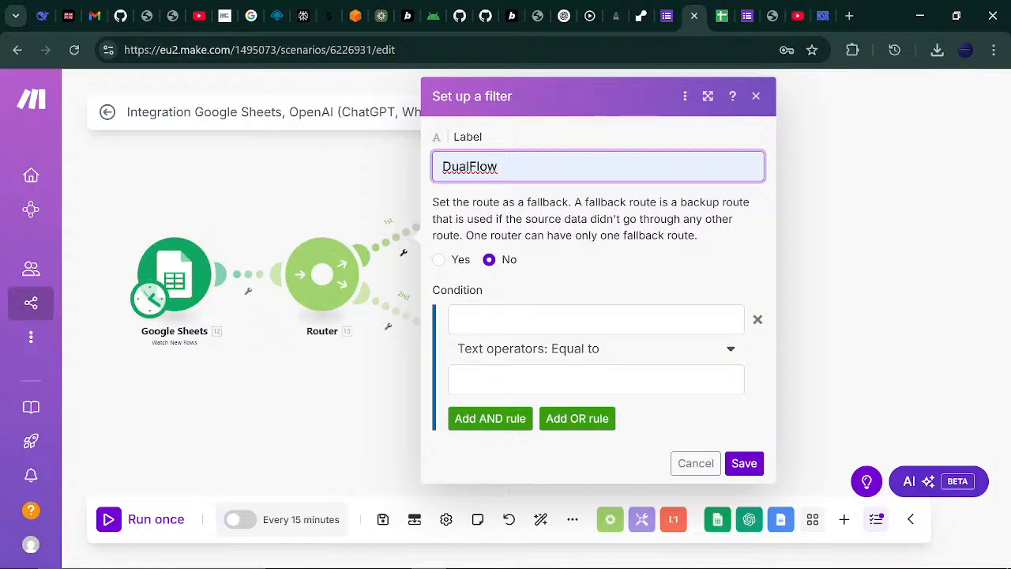
pyautogui.click(513, 320)
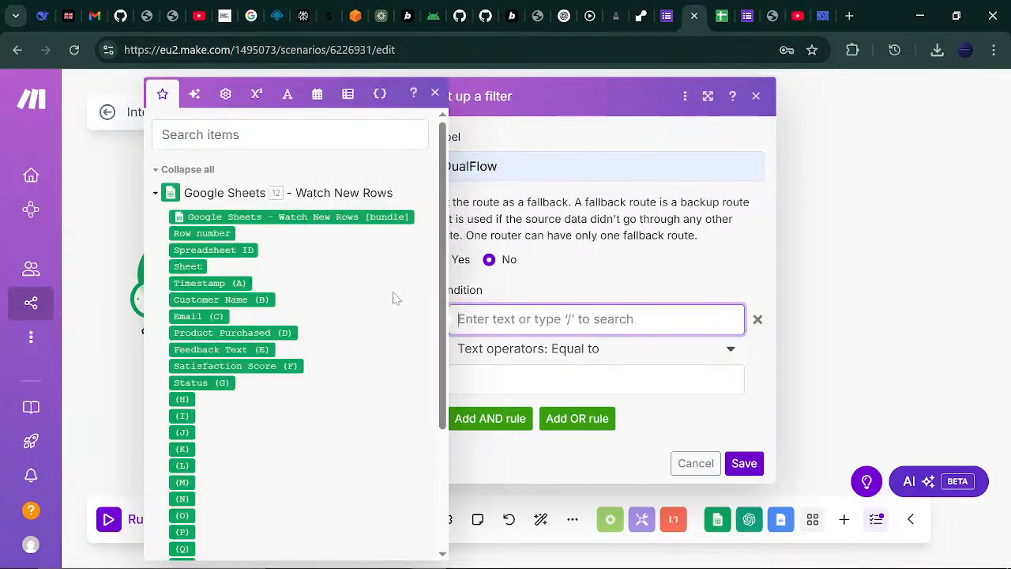
pyautogui.moveTo(444, 217); pyautogui.dragTo(447, 251)
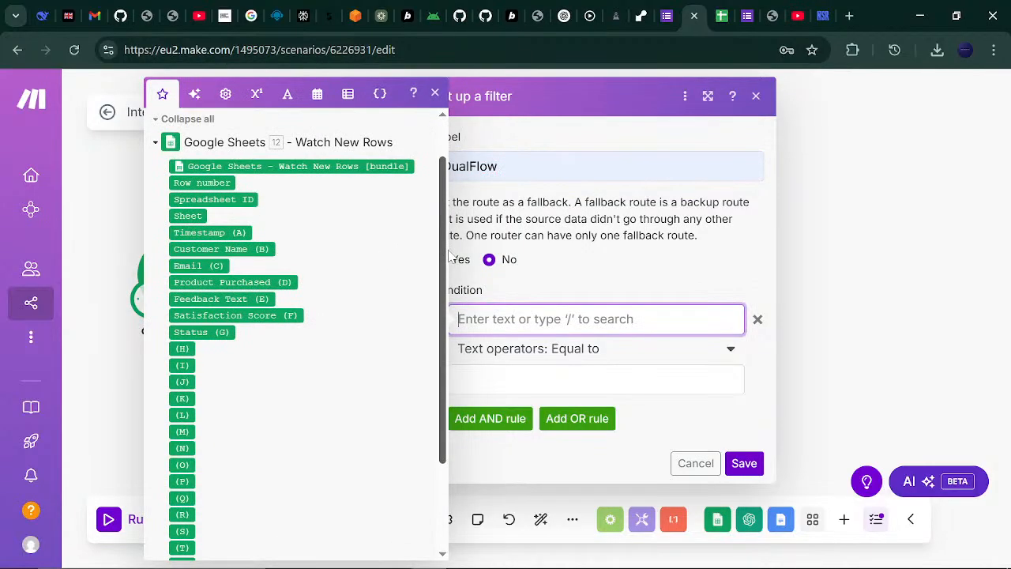
pyautogui.click(747, 15)
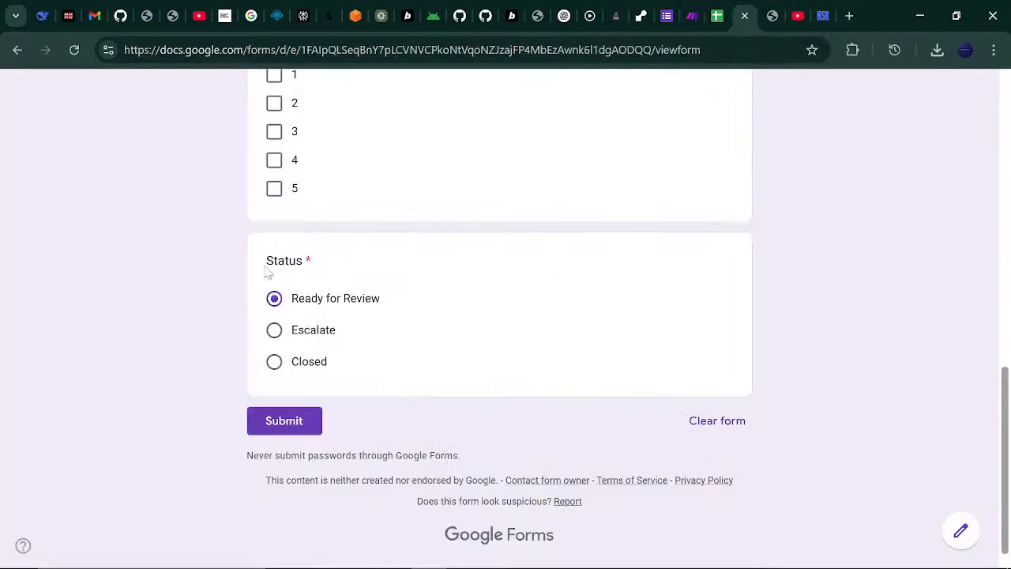
# - Bring up the Survey Says spreadsheet showing the empty Form_Responses table
pyautogui.moveTo(266, 263); pyautogui.dragTo(313, 257)
pyautogui.click(721, 6)
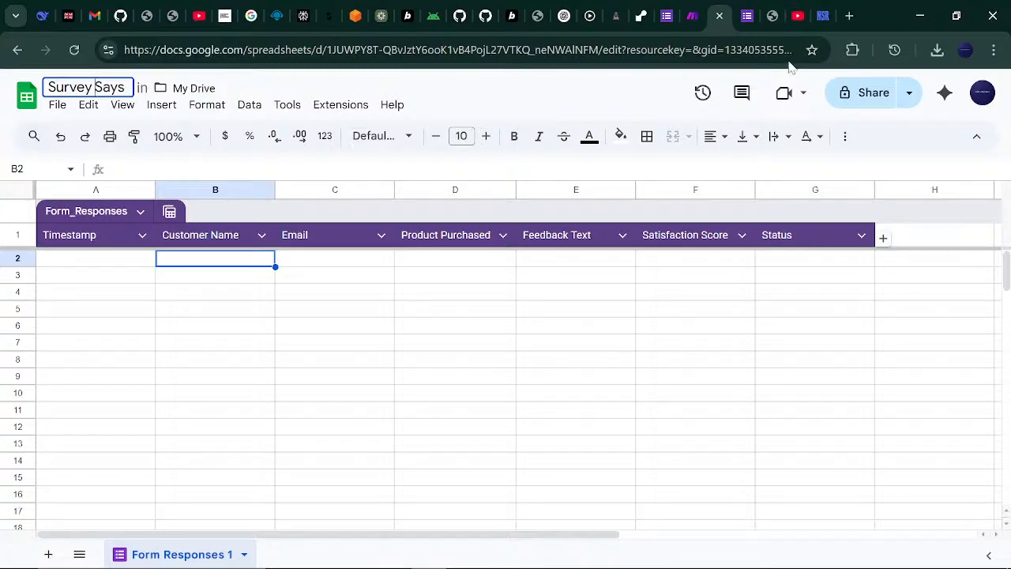
# - Set the DualFlow condition to Status (G) Equal to 'Ready for Review' and save the filter
pyautogui.click(692, 14)
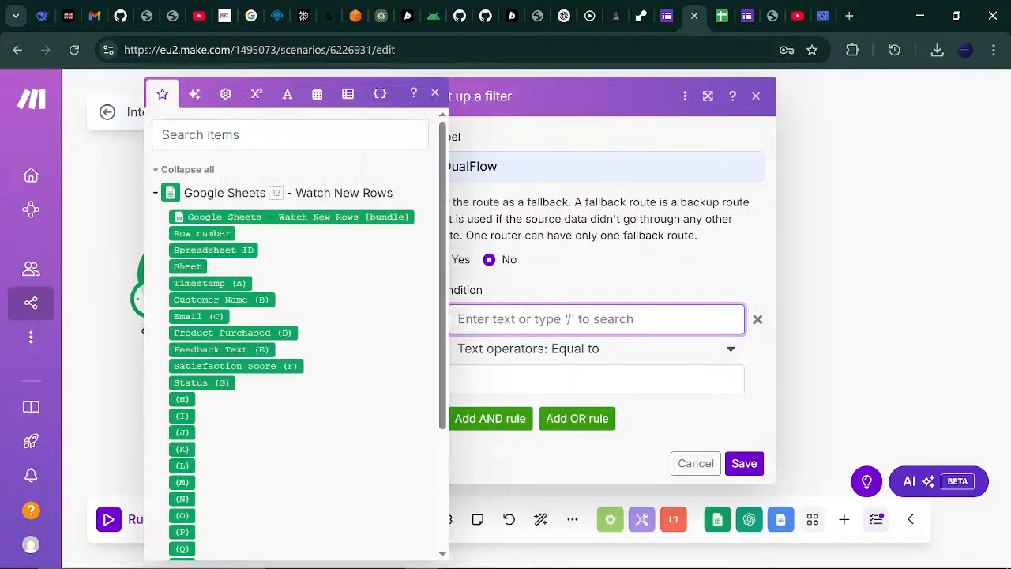
pyautogui.click(200, 382)
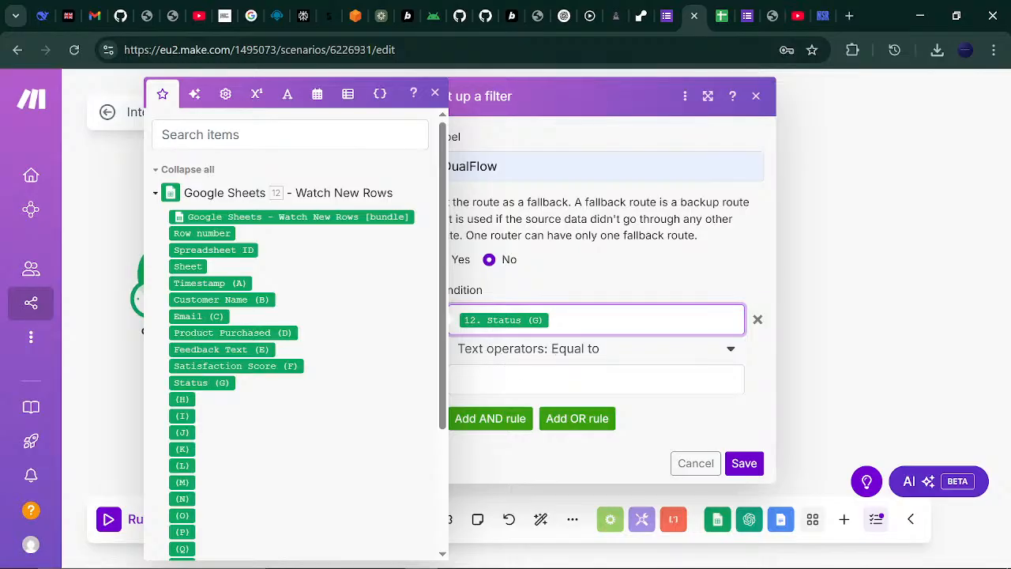
pyautogui.click(545, 379)
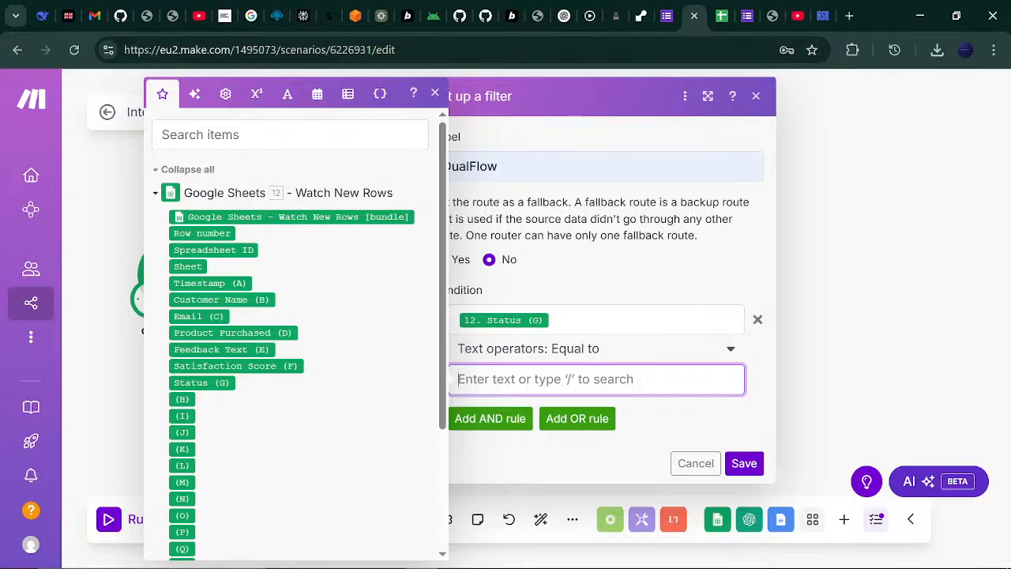
pyautogui.click(747, 8)
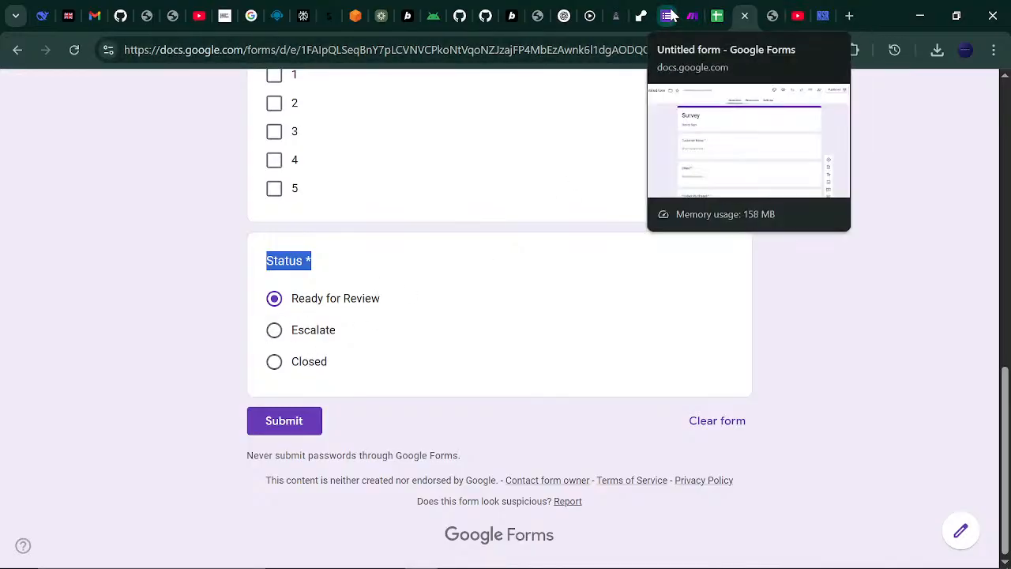
pyautogui.click(692, 14)
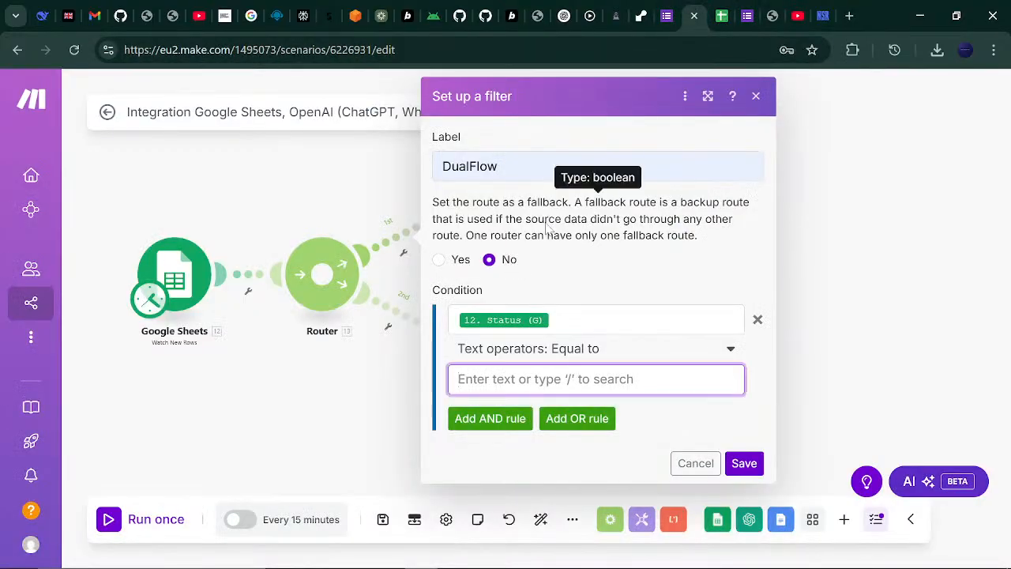
pyautogui.write('Ready for')
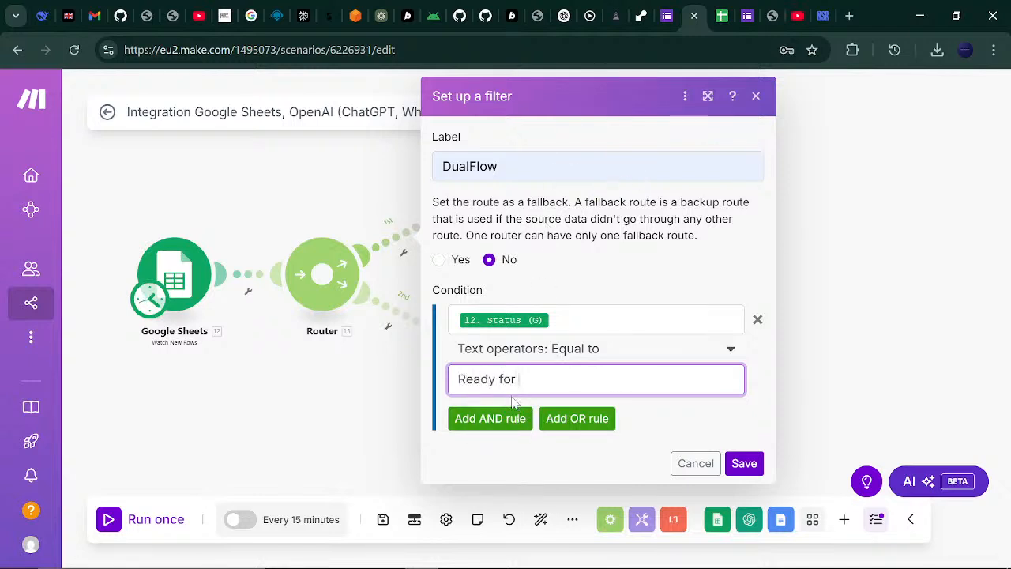
pyautogui.write(' Review')
pyautogui.click(745, 464)
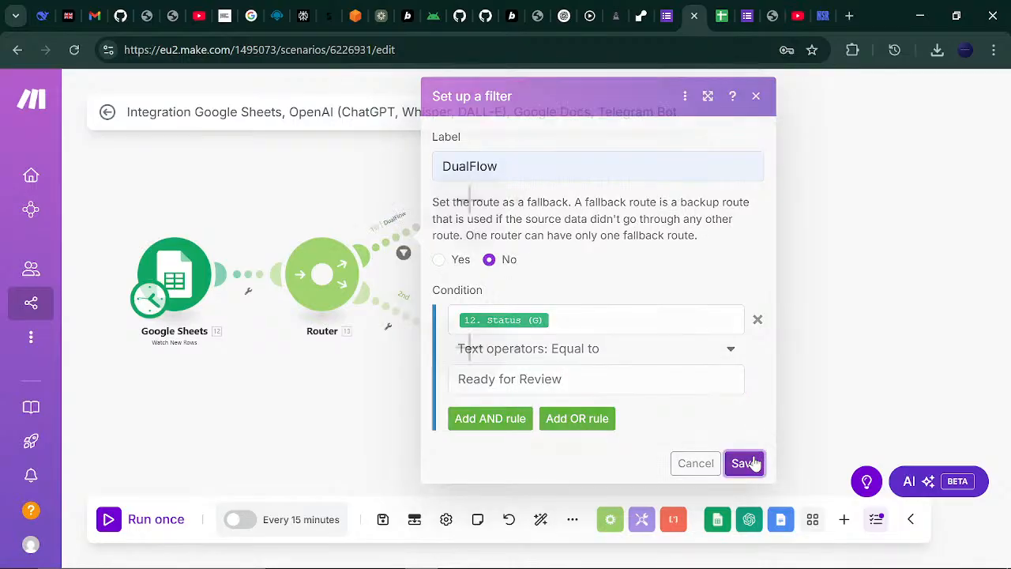
# - Set up a filter on the router's second route, labelled DualFlow
pyautogui.click(387, 330)
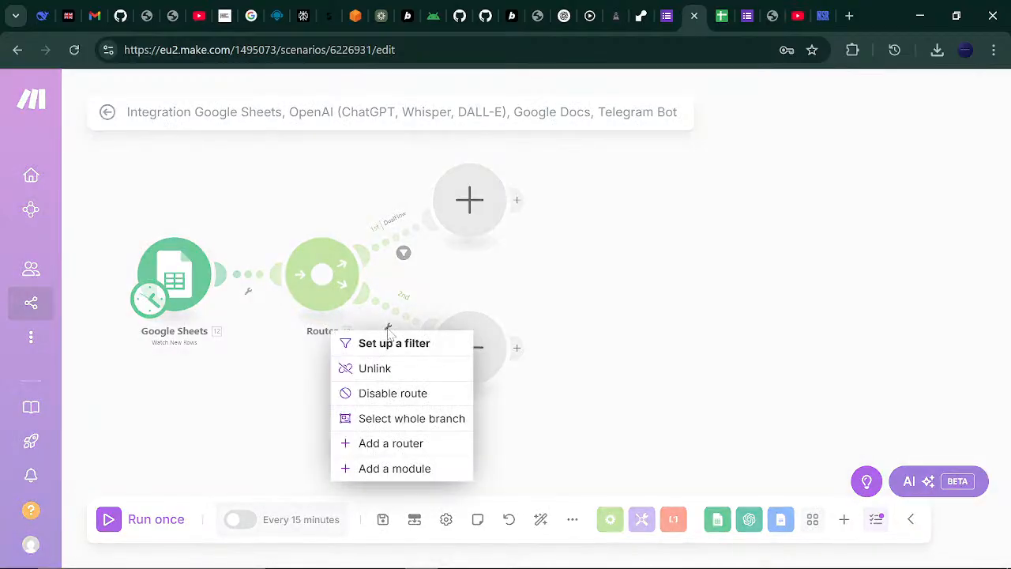
pyautogui.click(389, 343)
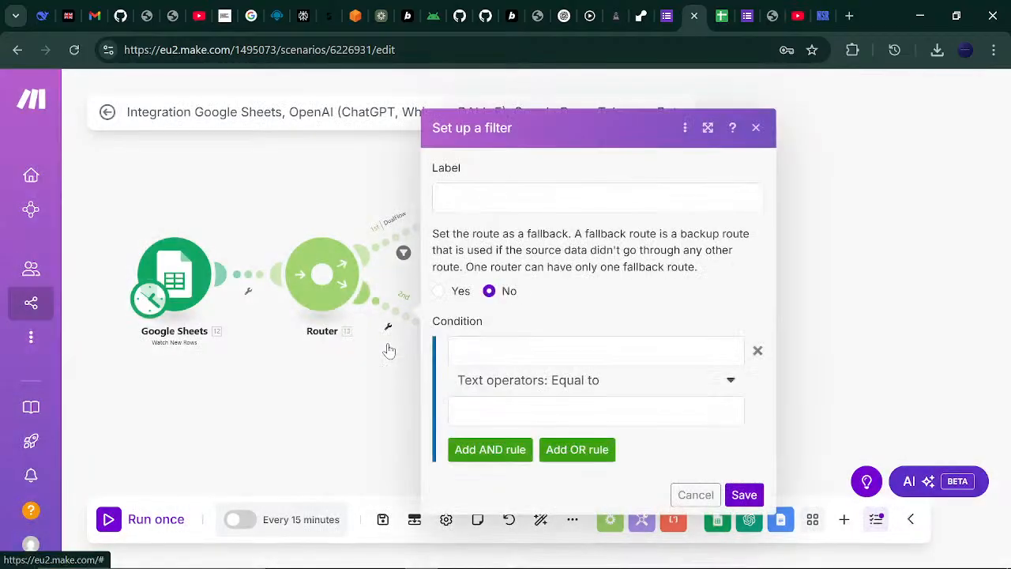
pyautogui.click(532, 199)
pyautogui.click(548, 270)
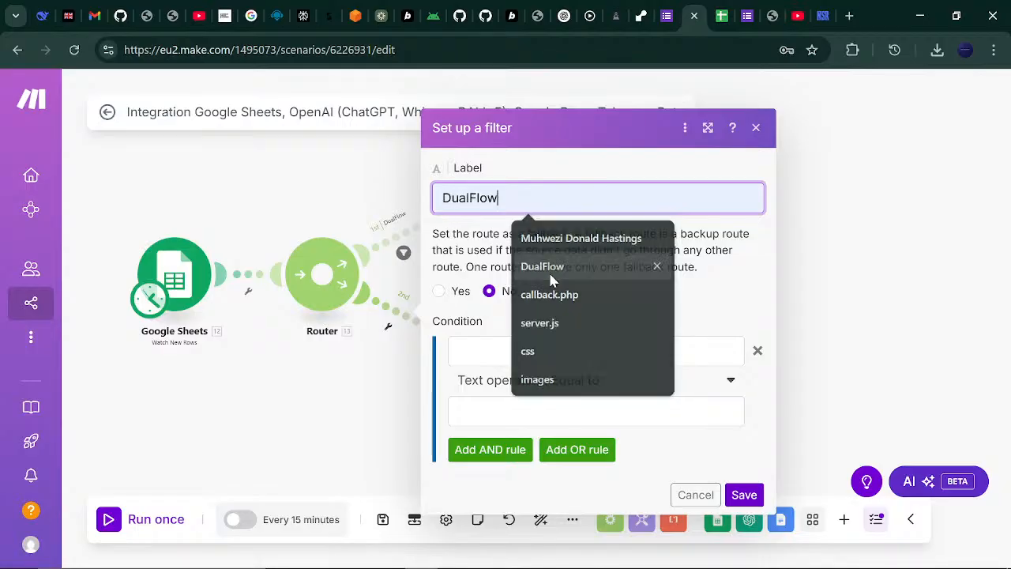
# - Make it pass only rows where Status (G) equals Escalate, and save
pyautogui.click(548, 351)
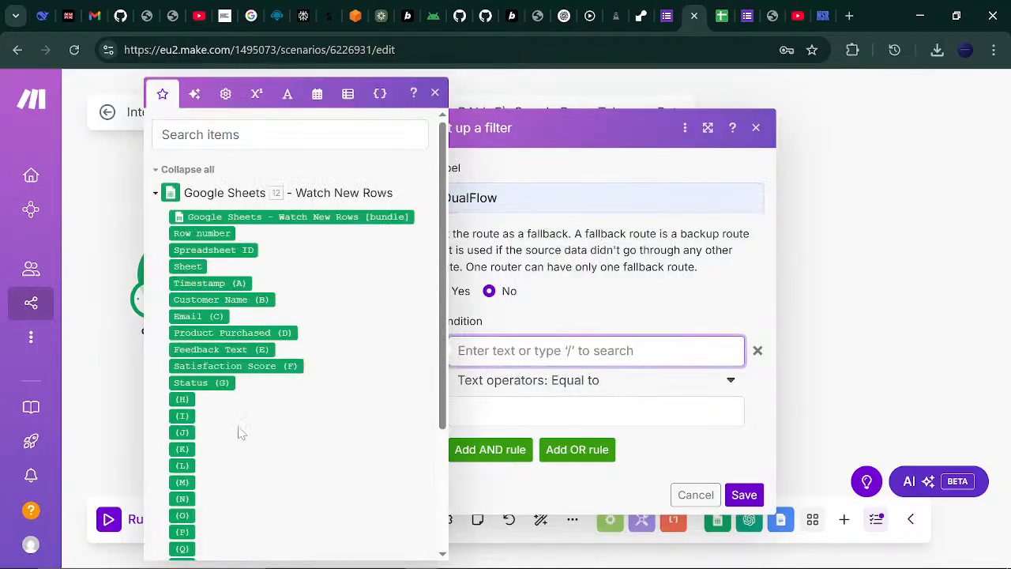
pyautogui.click(210, 383)
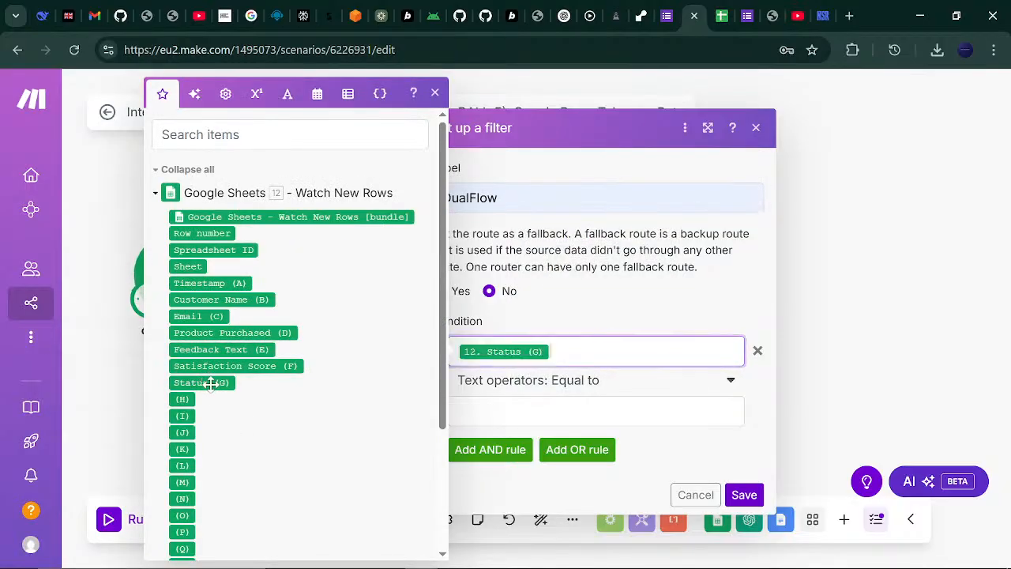
pyautogui.click(569, 411)
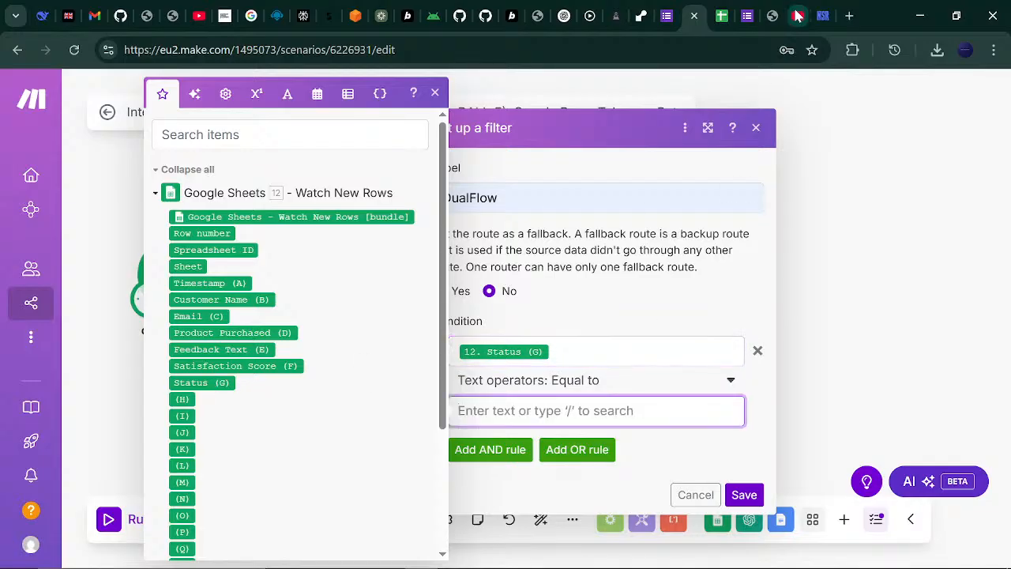
pyautogui.click(745, 9)
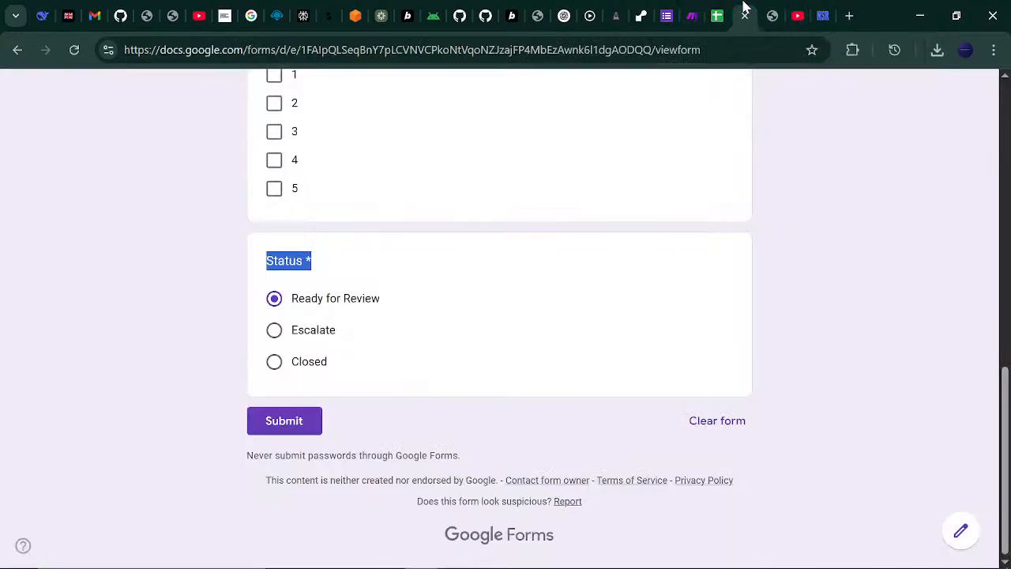
pyautogui.click(692, 15)
pyautogui.write('Escalate')
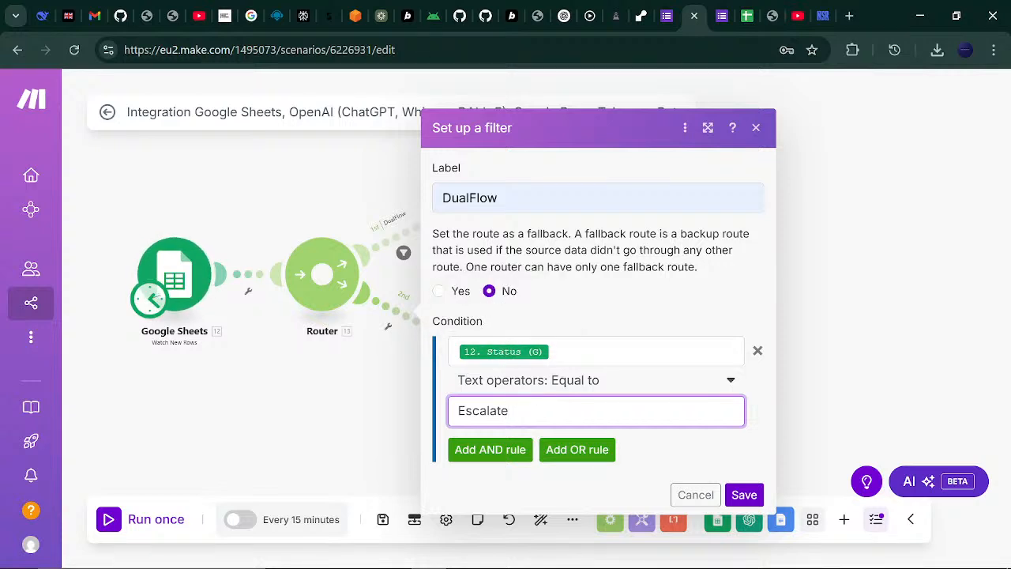
pyautogui.click(735, 495)
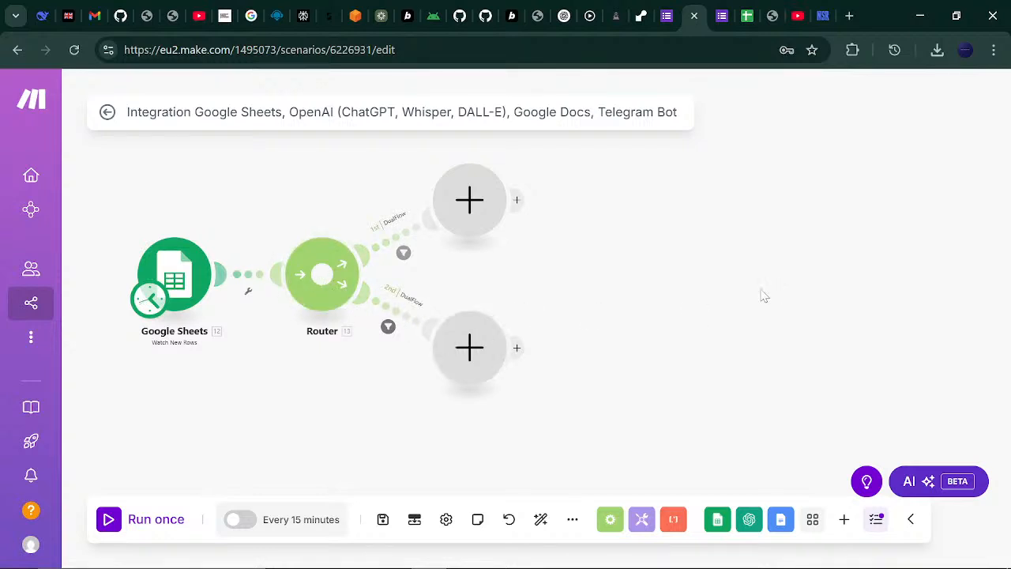
# - Add an OpenAI Create a Completion module after the router's first route
pyautogui.click(477, 204)
pyautogui.click(632, 190)
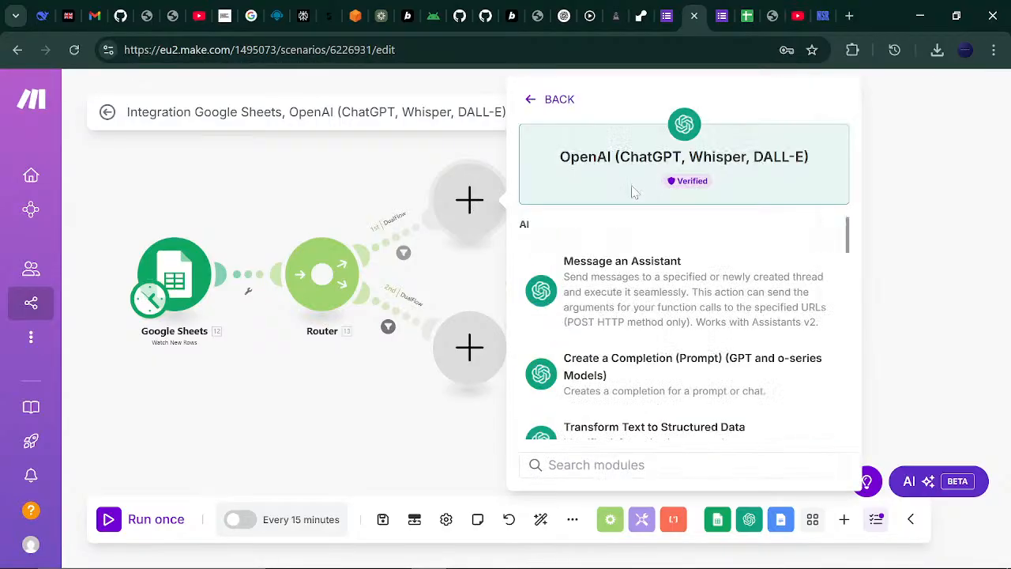
pyautogui.moveTo(756, 376); pyautogui.dragTo(940, 282)
pyautogui.click(940, 282)
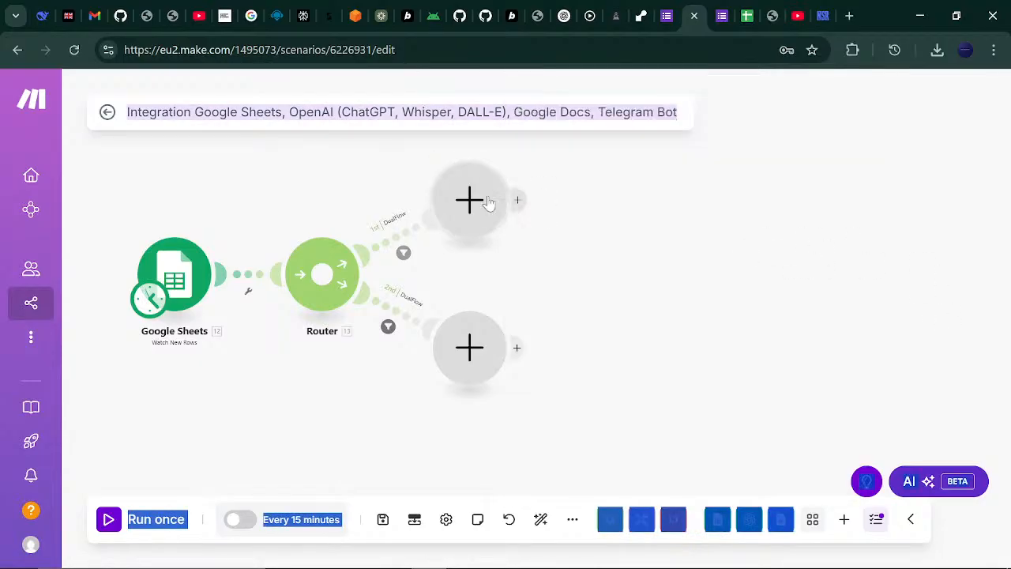
pyautogui.click(487, 201)
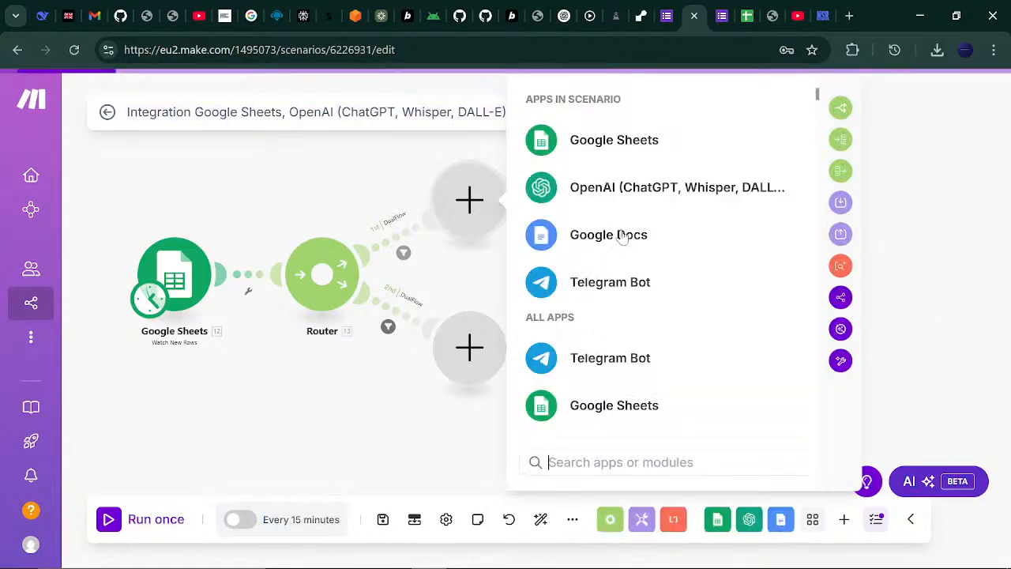
pyautogui.click(701, 206)
pyautogui.click(675, 365)
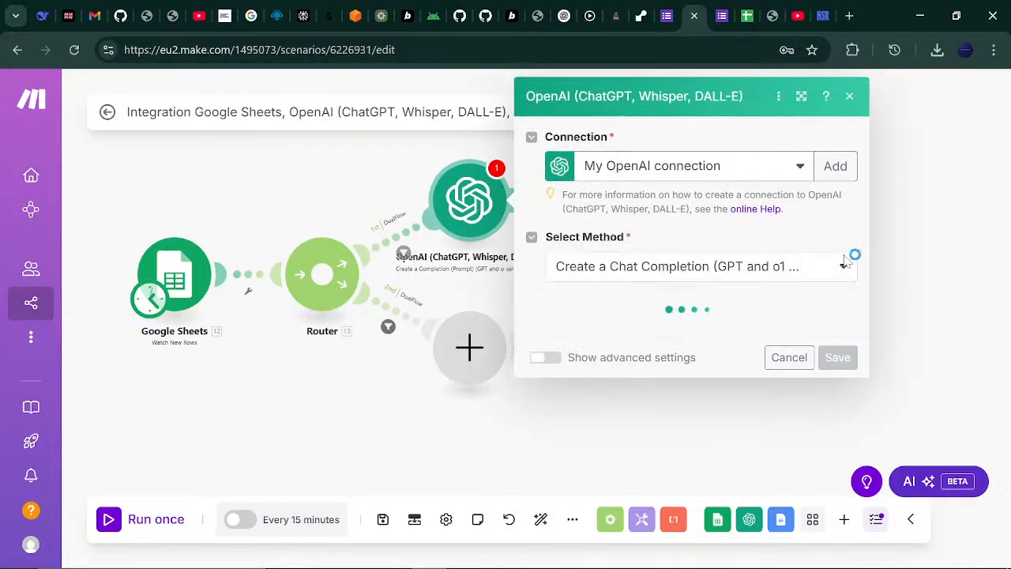
pyautogui.click(850, 98)
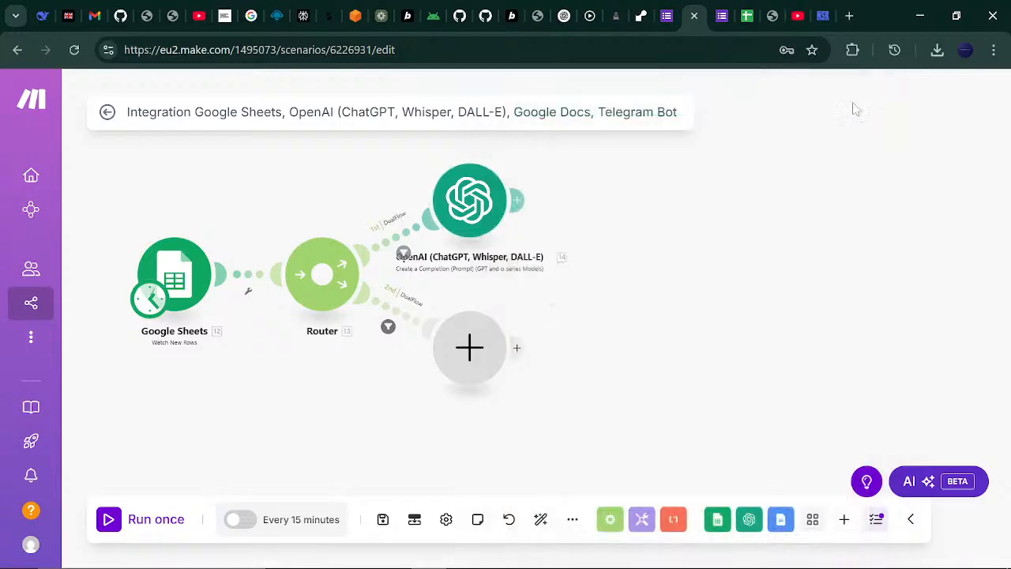
# - Add another OpenAI Create a Completion module on the second route
pyautogui.click(475, 349)
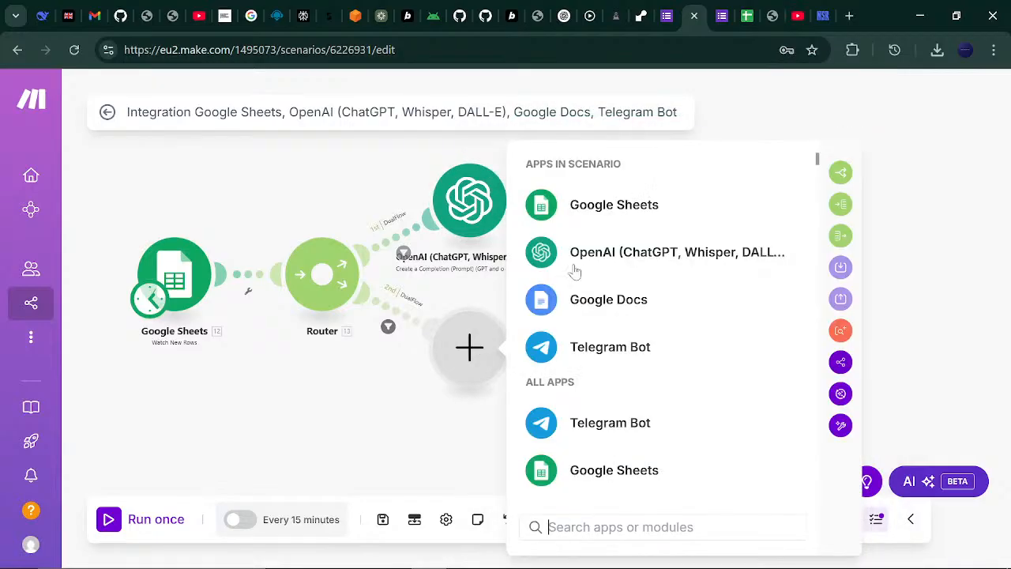
pyautogui.click(626, 258)
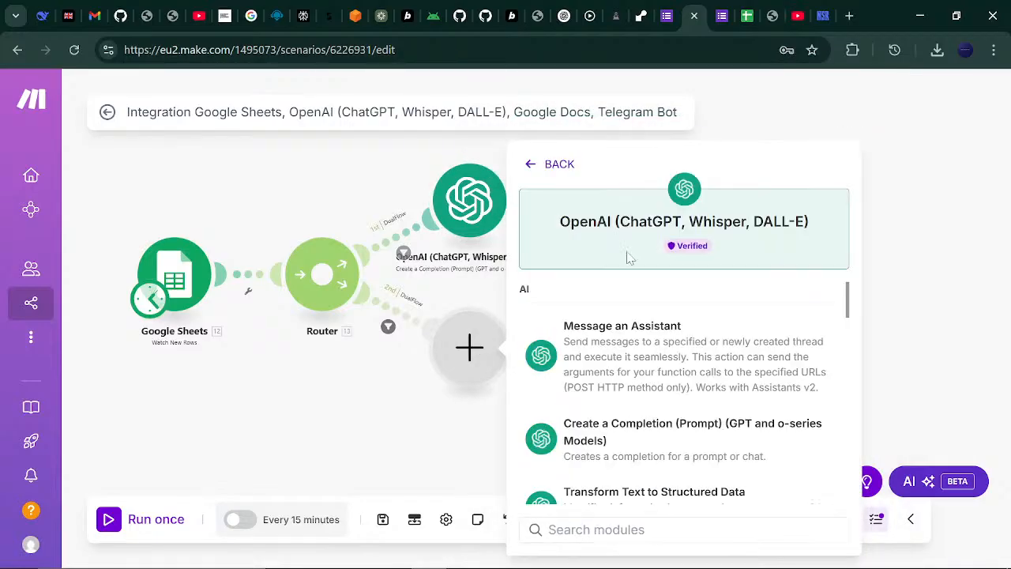
pyautogui.click(641, 454)
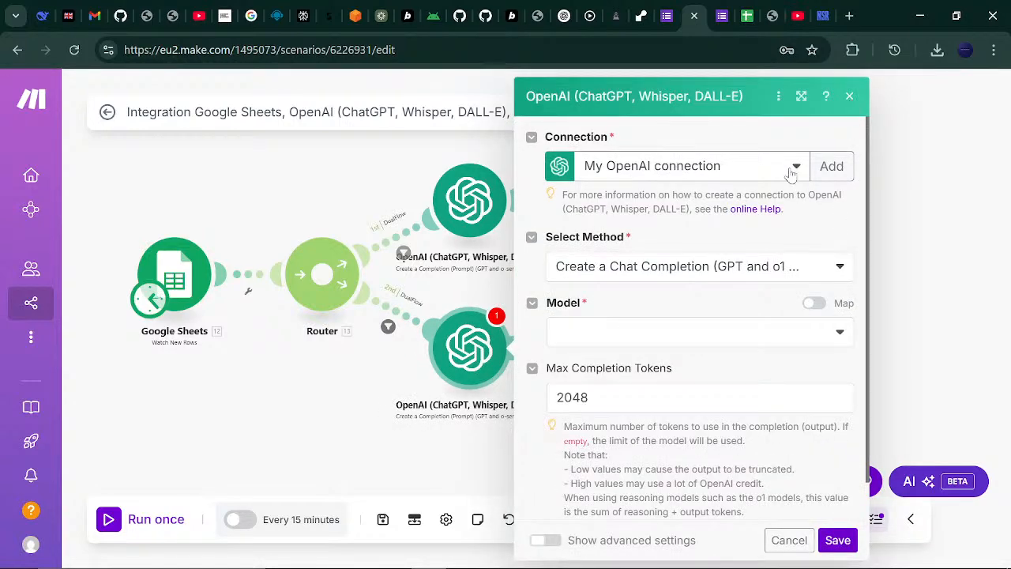
pyautogui.click(850, 98)
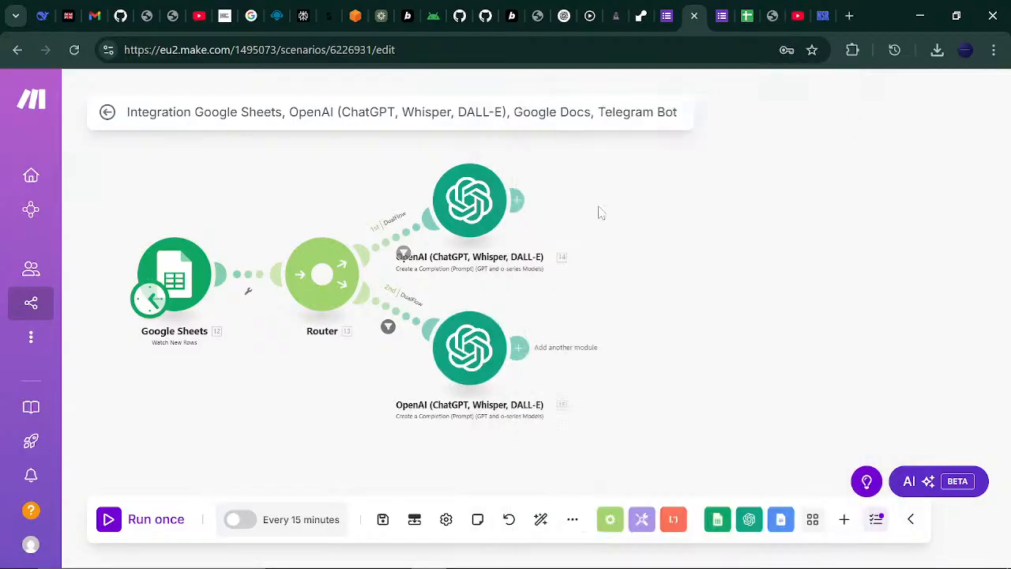
# - Create and save My OpenAI connection with the API key for the first OpenAI module
pyautogui.click(470, 202)
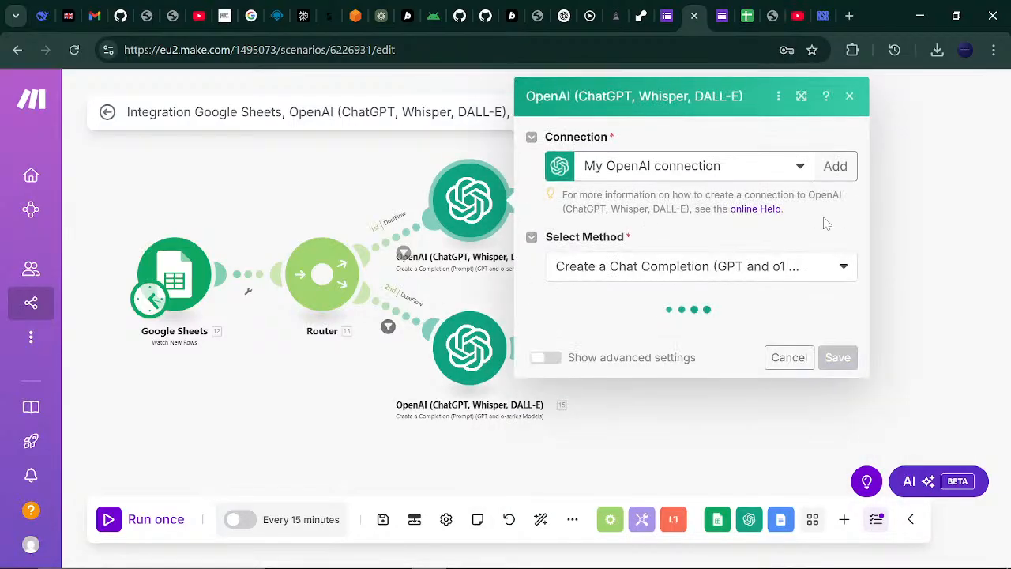
pyautogui.click(832, 168)
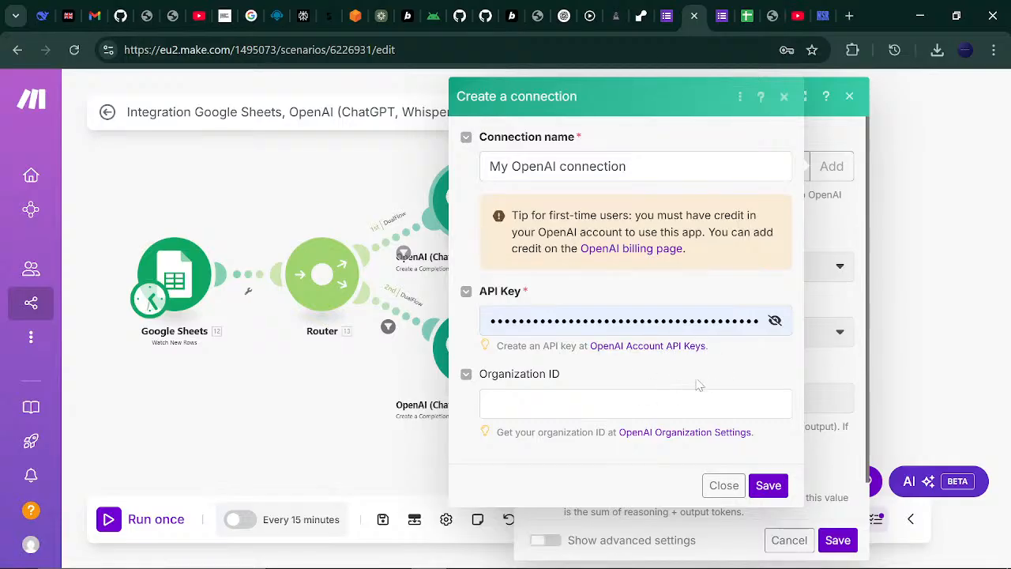
pyautogui.click(768, 487)
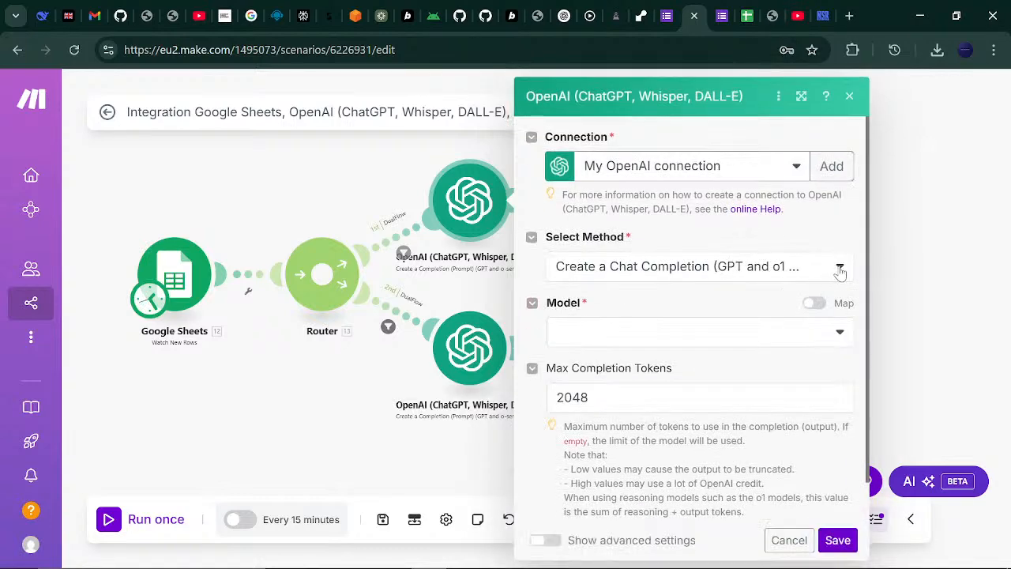
# - Keep Create a Chat Completion and choose the GPT-4o chatgpt-4o-latest model
pyautogui.click(840, 268)
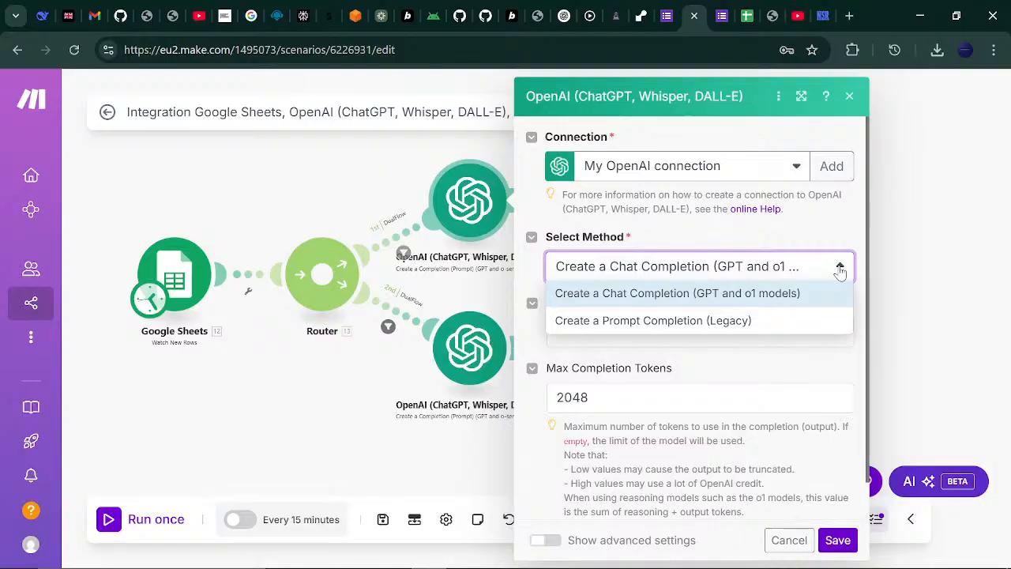
pyautogui.click(840, 268)
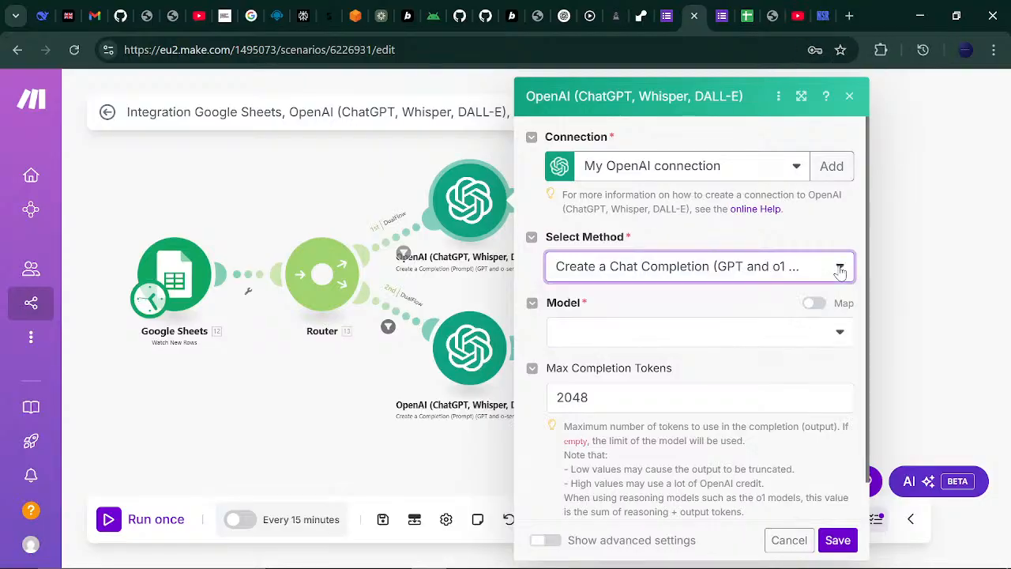
pyautogui.click(840, 269)
pyautogui.click(839, 268)
pyautogui.click(839, 336)
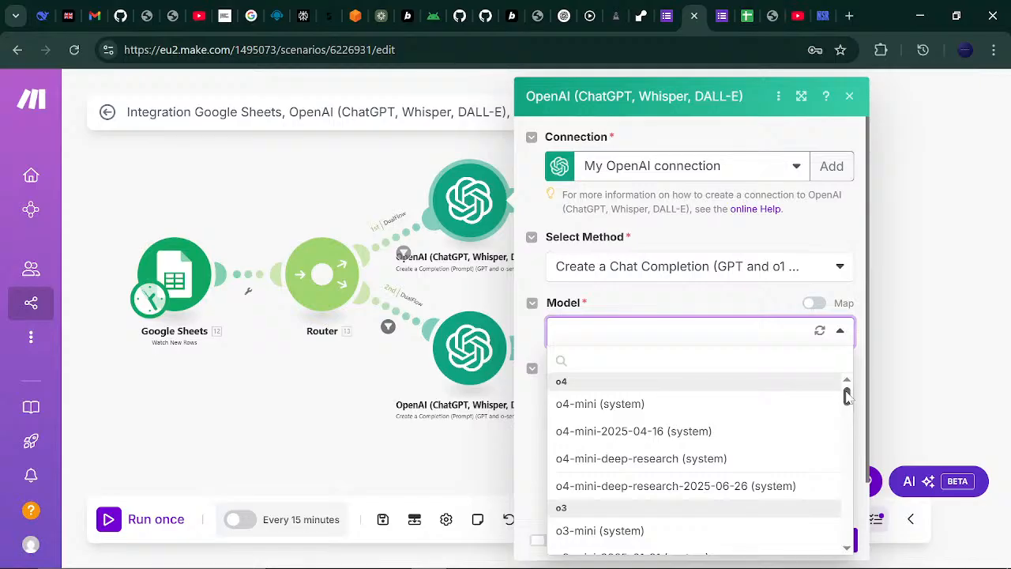
pyautogui.moveTo(846, 395); pyautogui.dragTo(847, 451)
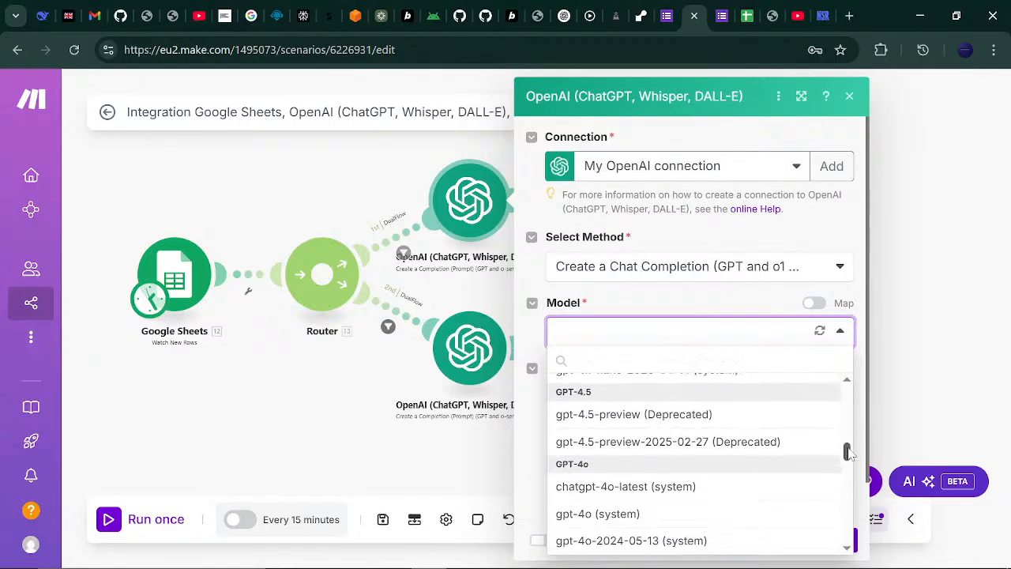
pyautogui.click(725, 485)
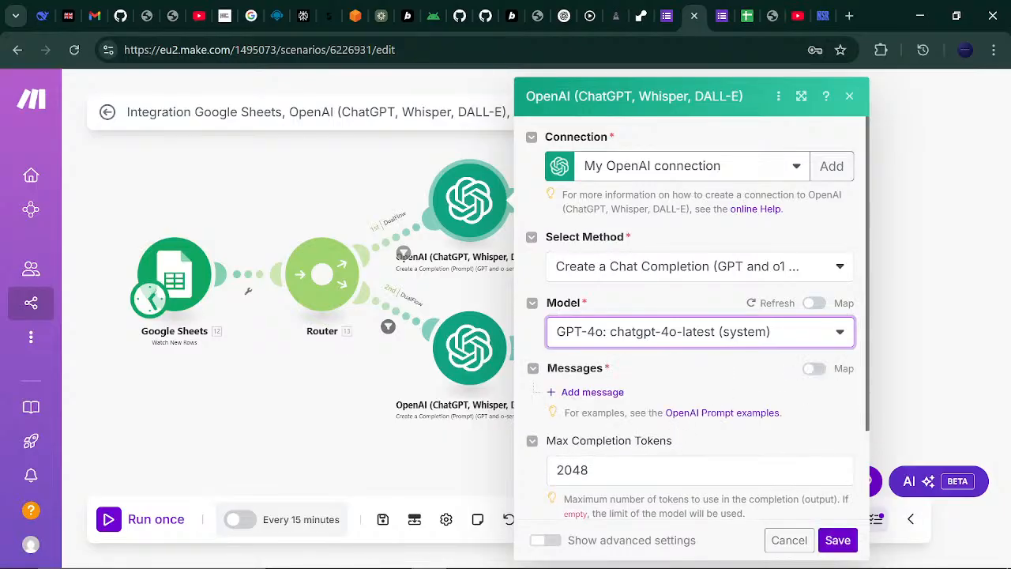
# - Add Message 1 with the User role and start its Text Content
pyautogui.click(593, 392)
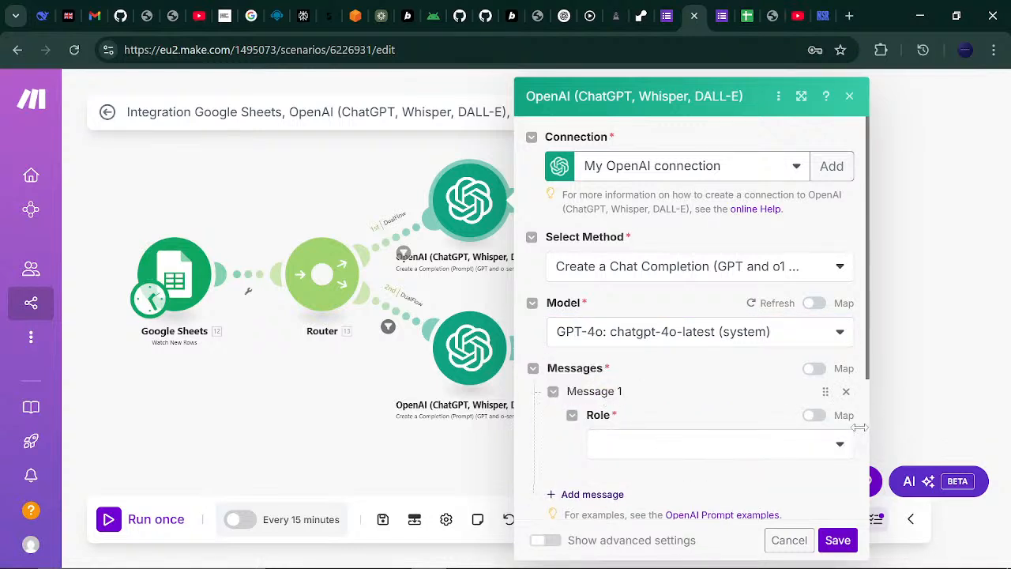
pyautogui.click(837, 446)
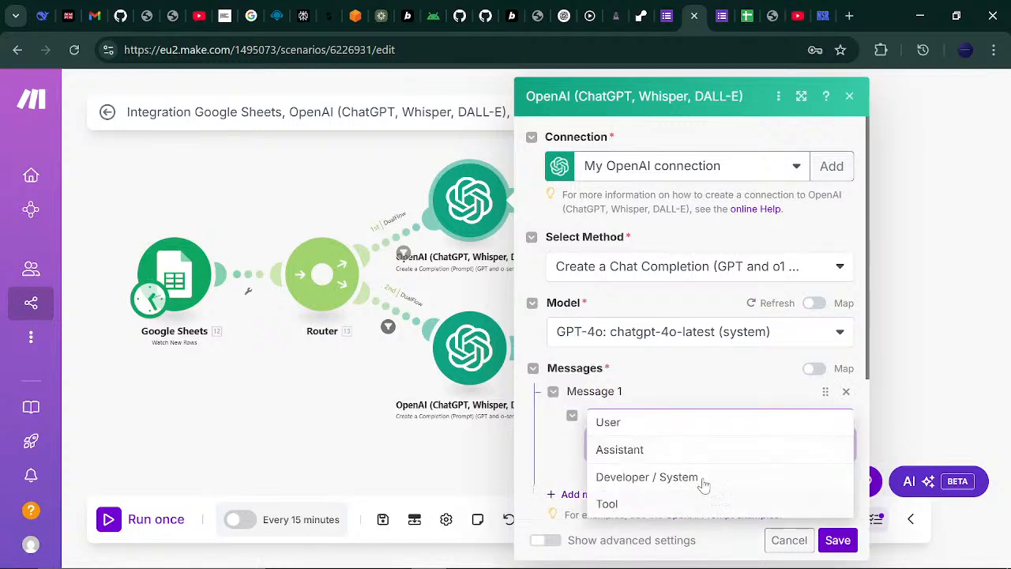
pyautogui.click(718, 431)
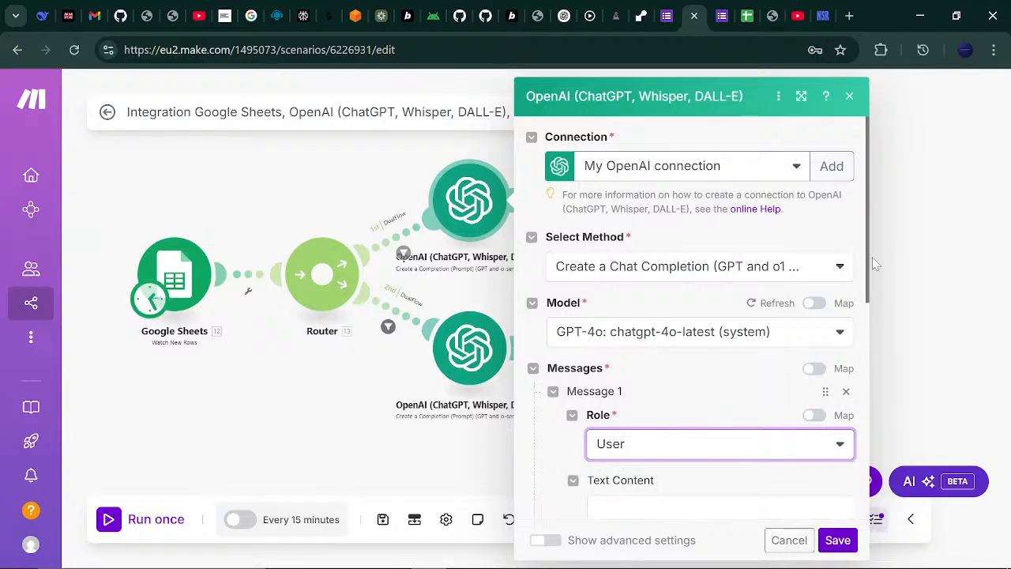
pyautogui.moveTo(865, 252); pyautogui.dragTo(876, 312)
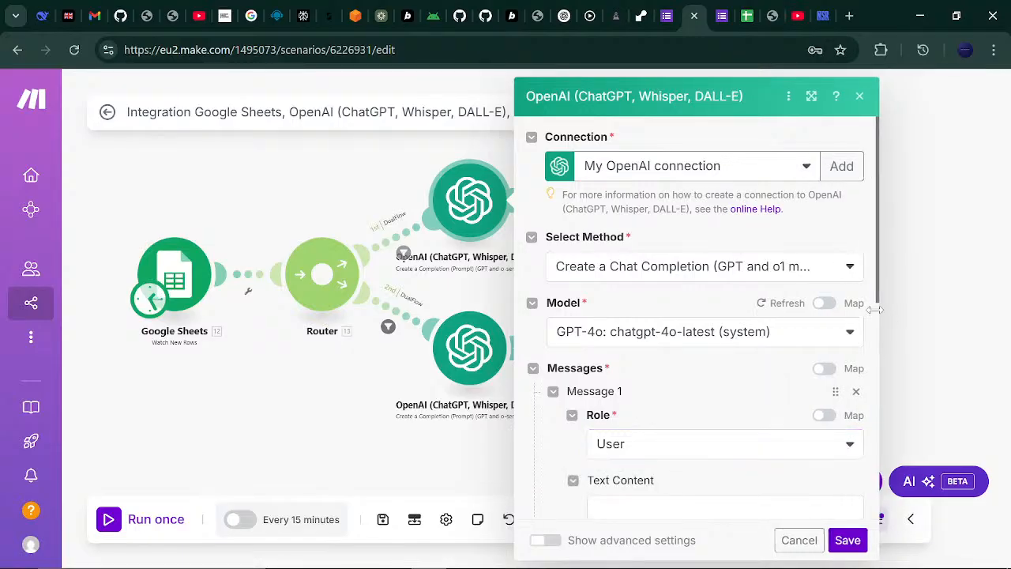
pyautogui.moveTo(876, 254); pyautogui.dragTo(883, 357)
pyautogui.click(725, 302)
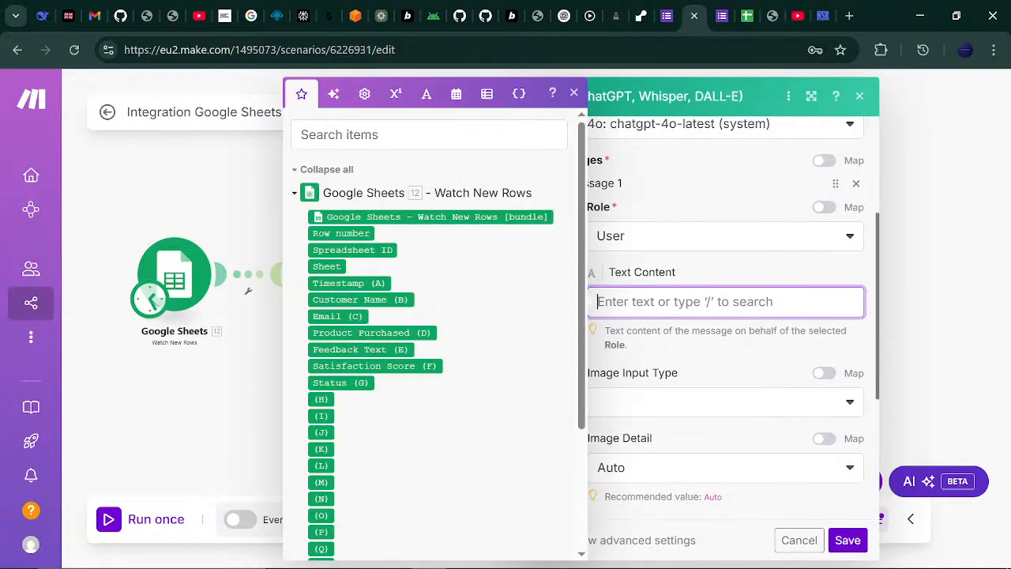
# - Copy the positive-tone summary with thank-you message prompt from Notepad
pyautogui.moveTo(667, 567)
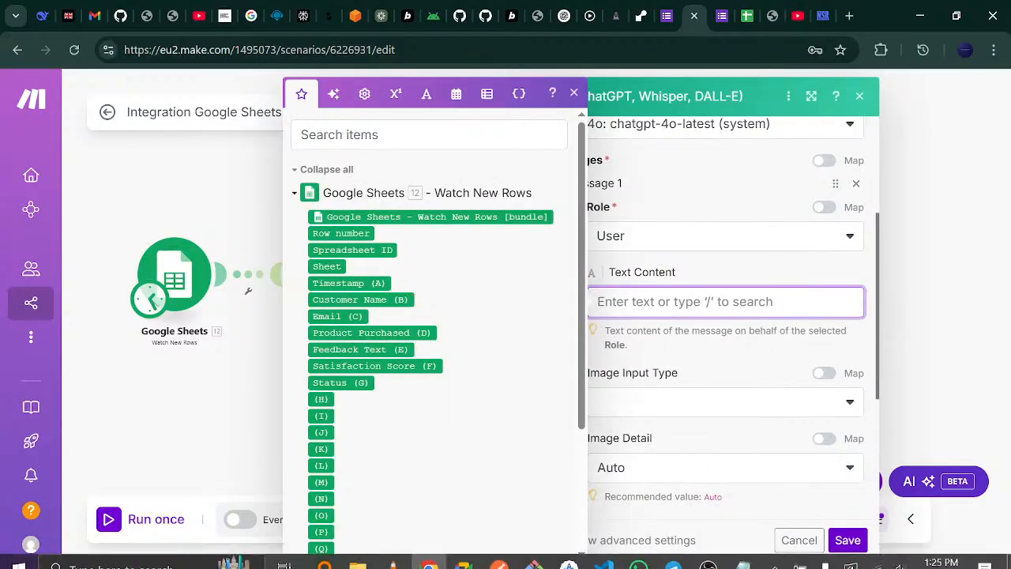
pyautogui.click(736, 558)
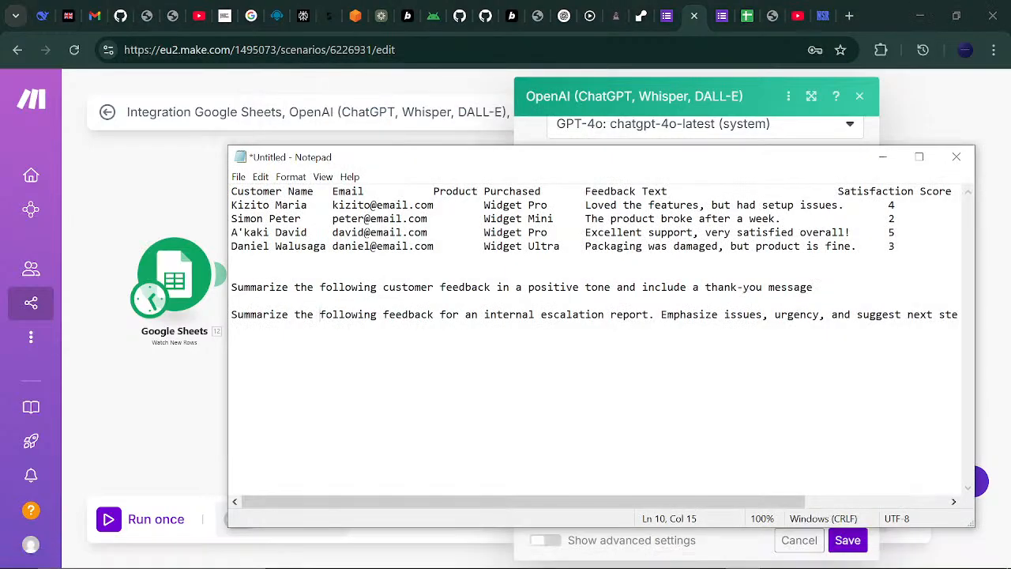
pyautogui.moveTo(230, 287); pyautogui.dragTo(593, 314)
pyautogui.click(807, 287)
pyautogui.moveTo(813, 287); pyautogui.dragTo(207, 291)
pyautogui.hotkey('ctrl', 'c')
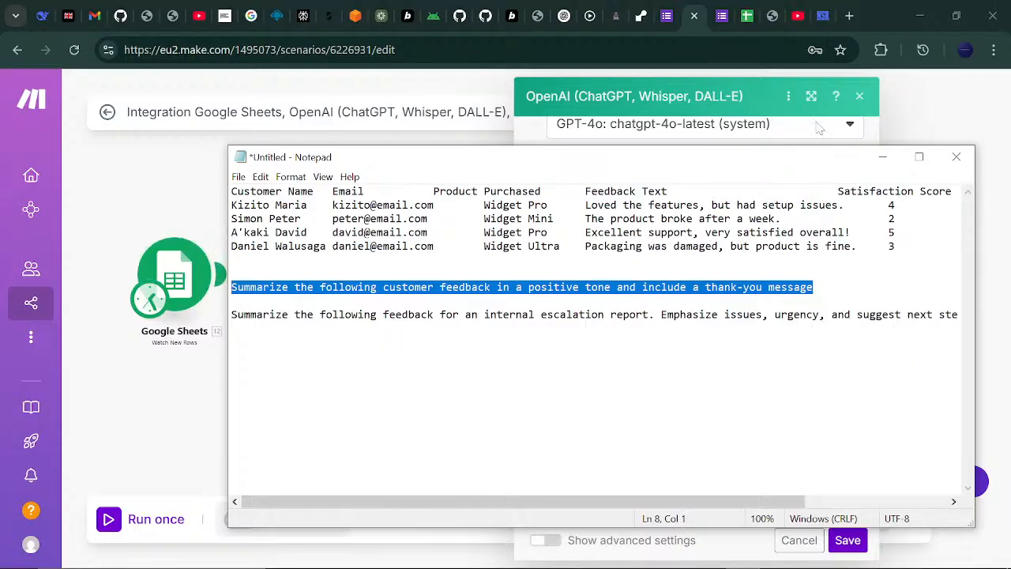
pyautogui.hotkey('alt', 'Tab')
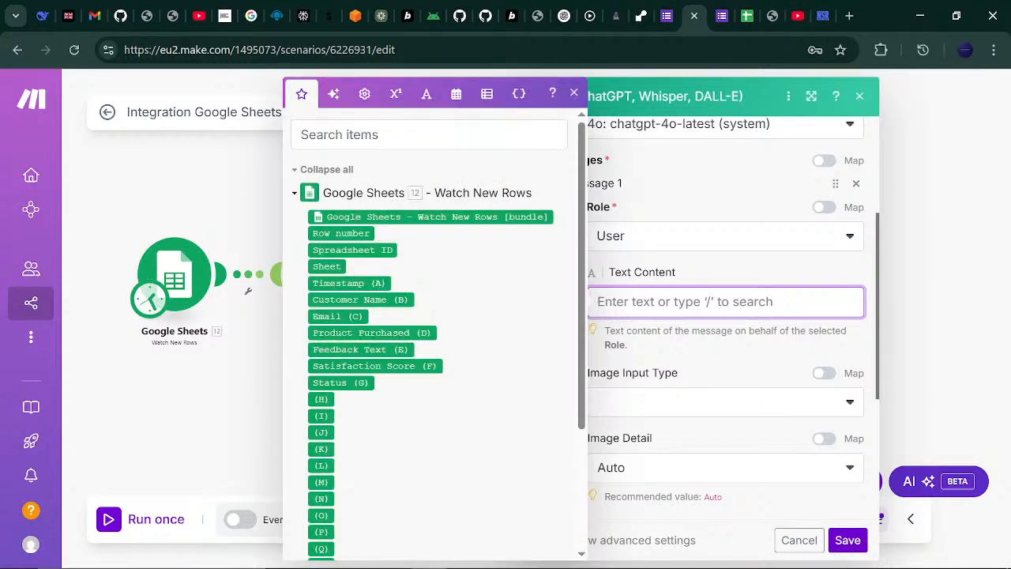
# - Paste the summary prompt, replacing the word 'feedback' with the Feedback Text (E) field
pyautogui.hotkey('ctrl', 'v')
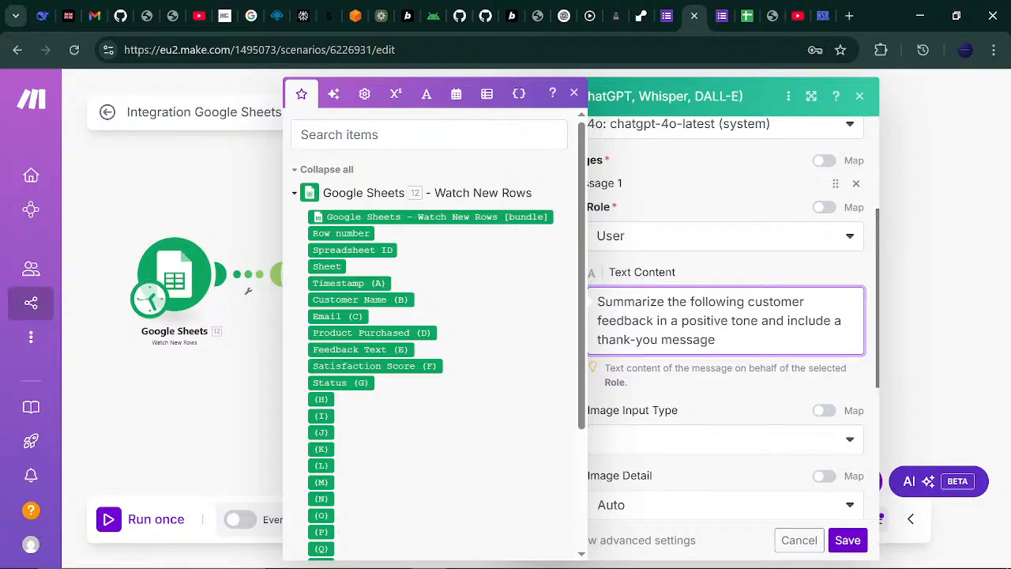
pyautogui.moveTo(654, 321); pyautogui.dragTo(597, 321)
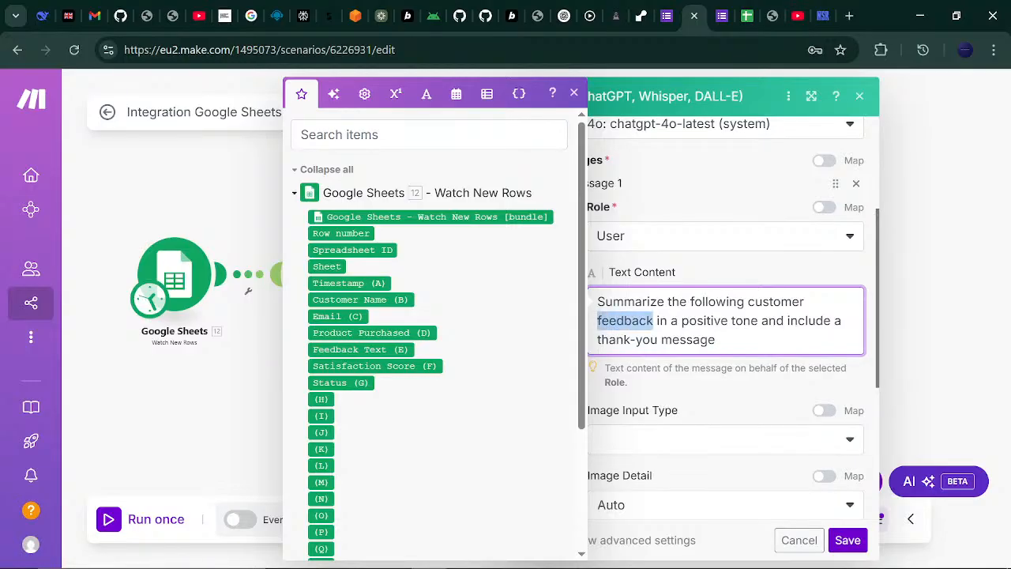
pyautogui.press('BackSpace')
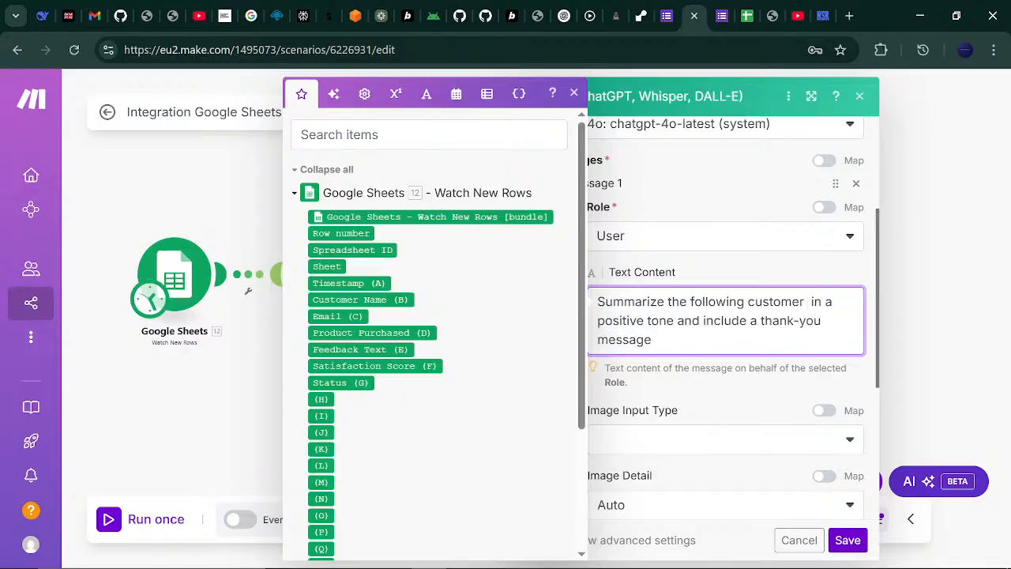
pyautogui.click(378, 349)
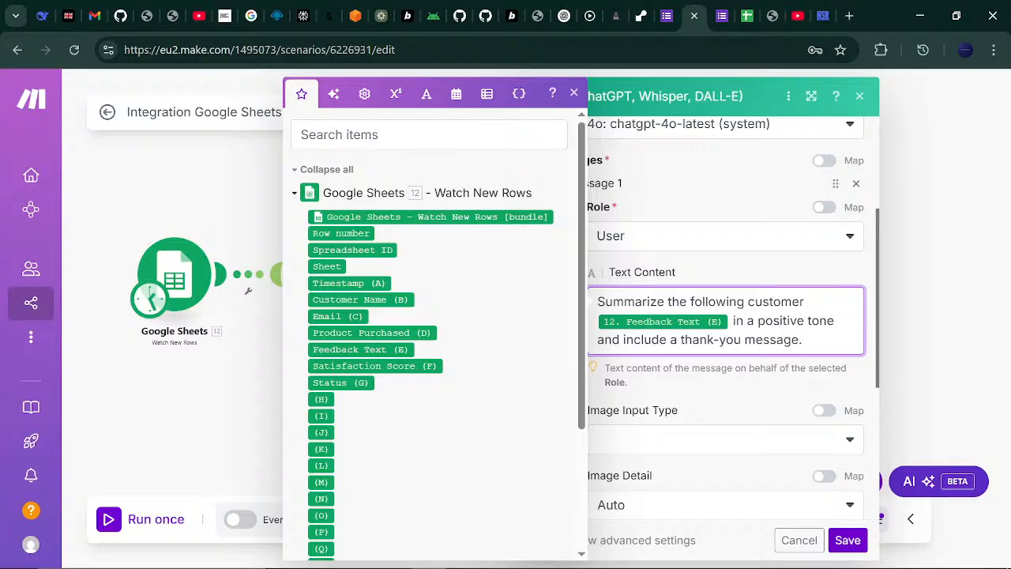
pyautogui.press('Return')
pyautogui.press('Return')
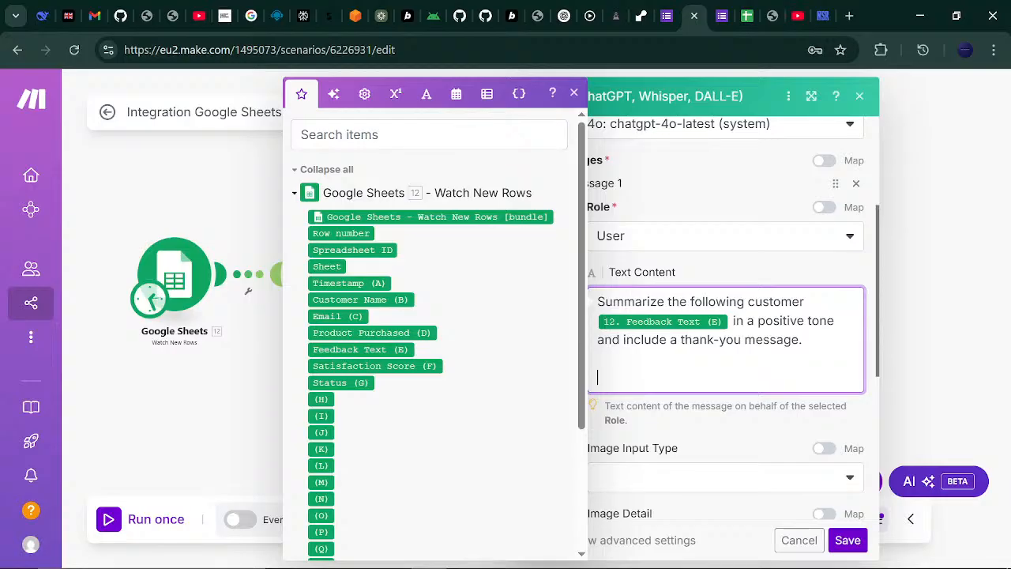
# - Start a new line adding the Customer Name (B) and Email (C) fields
pyautogui.write('Add the c')
pyautogui.press('BackSpace')
pyautogui.press('BackSpace')
pyautogui.write('us')
pyautogui.press('BackSpace')
pyautogui.press('BackSpace')
pyautogui.click(396, 298)
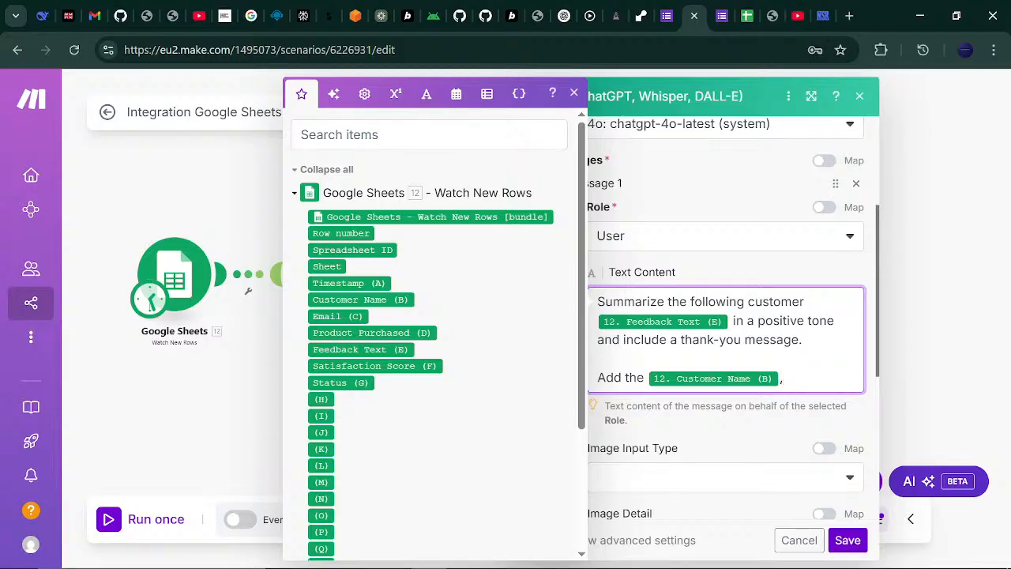
pyautogui.press('Return')
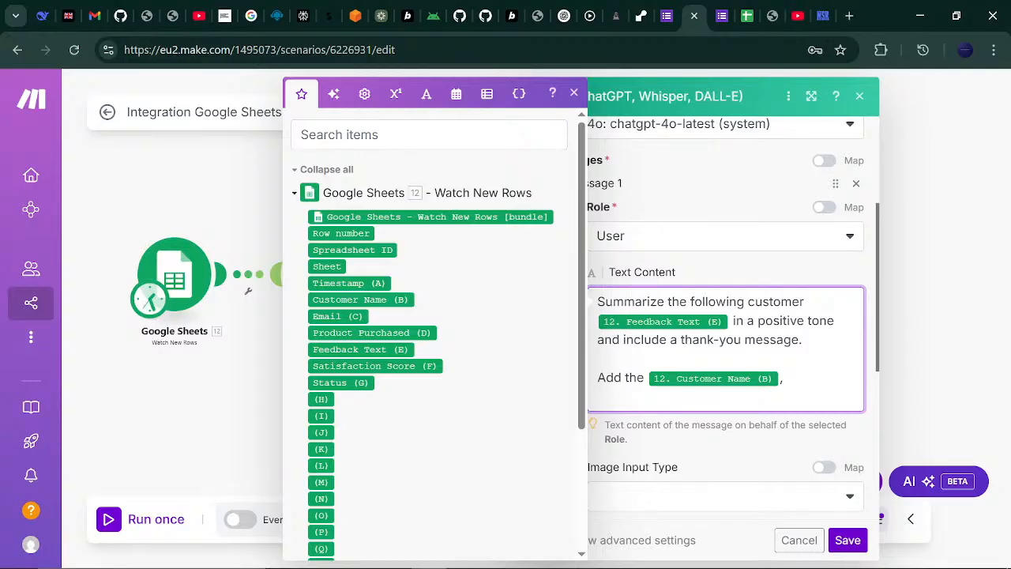
pyautogui.click(360, 317)
pyautogui.click(361, 317)
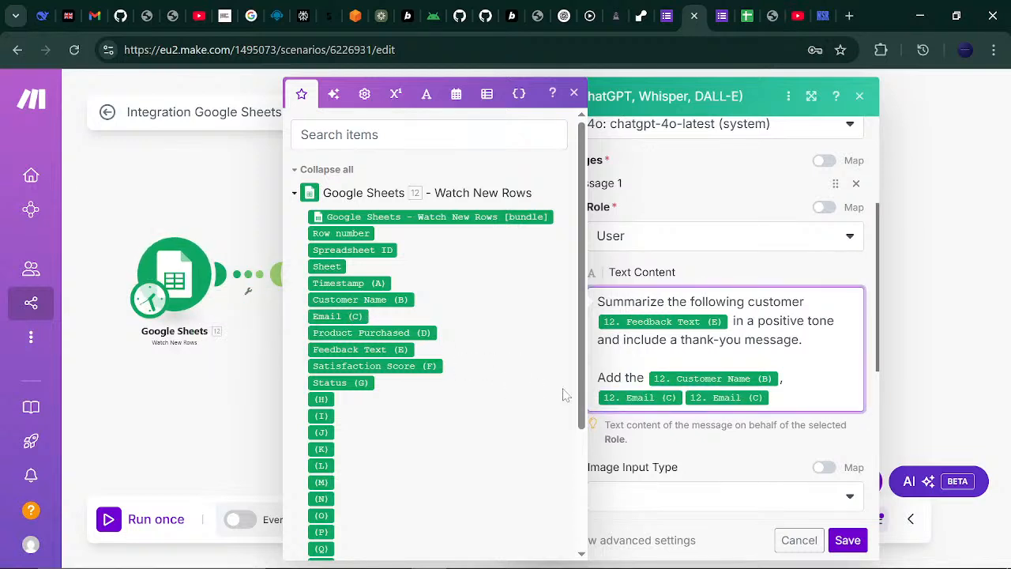
pyautogui.press('BackSpace')
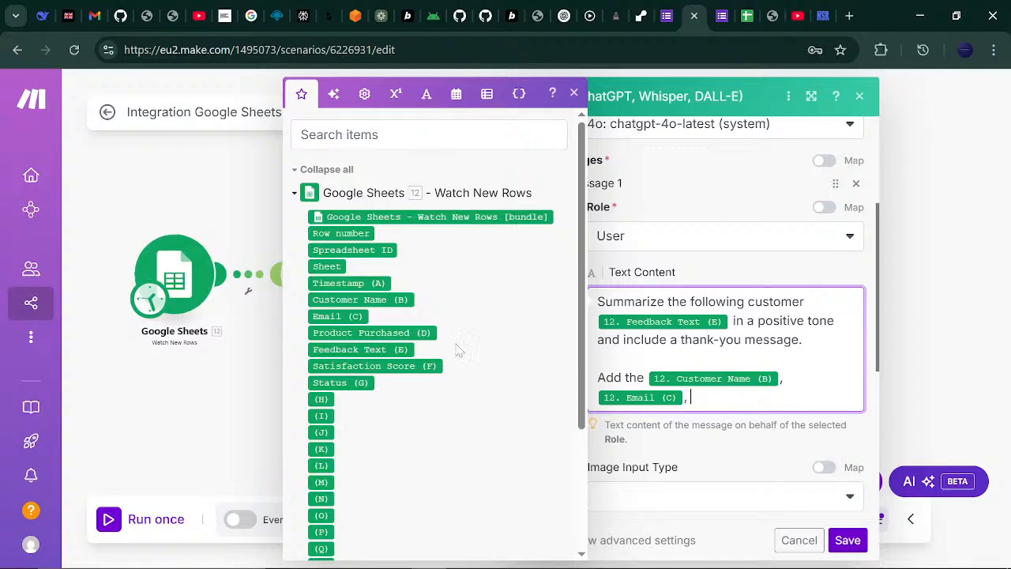
# - Append Product Purchased (D), 'and their' Satisfaction Score (F), and 'in your report/summary'
pyautogui.click(422, 333)
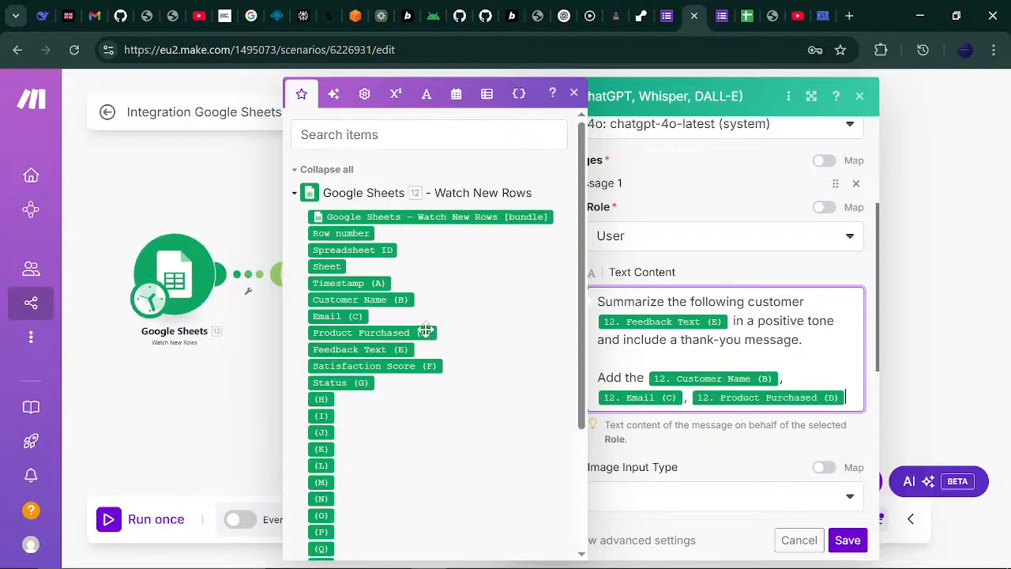
pyautogui.write('and t')
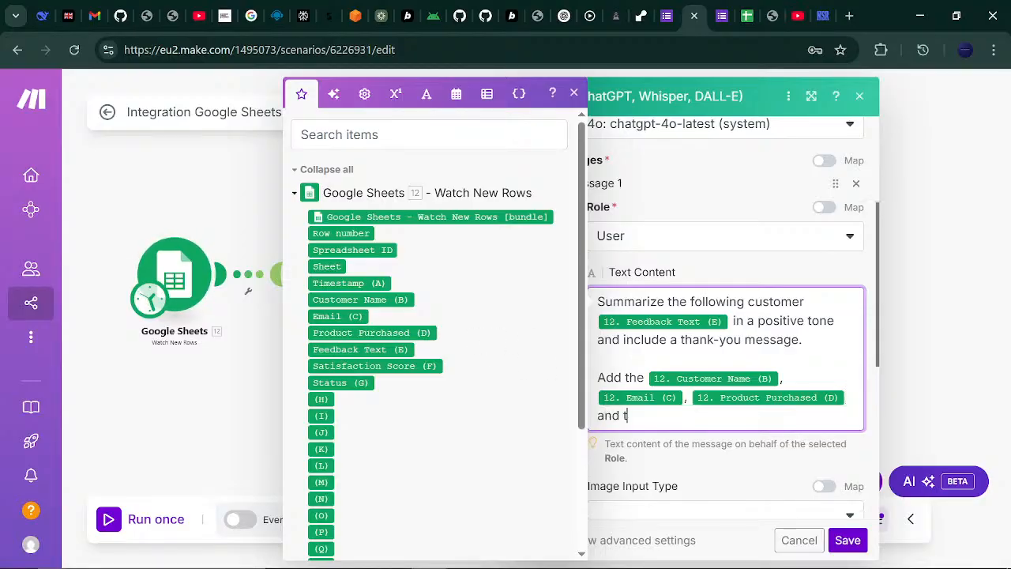
pyautogui.write('heir')
pyautogui.click(430, 366)
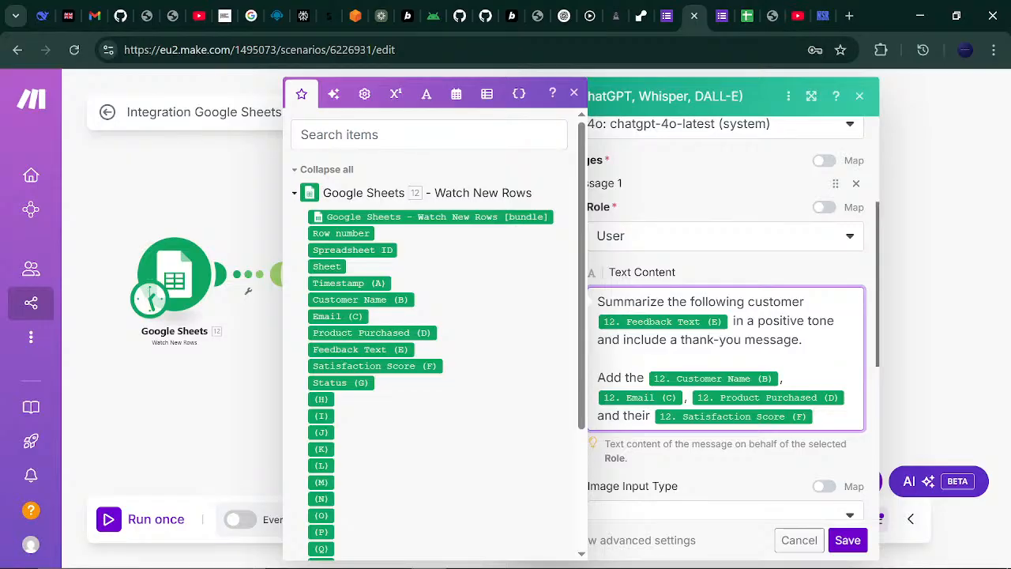
pyautogui.scroll(-1, 876, 347)
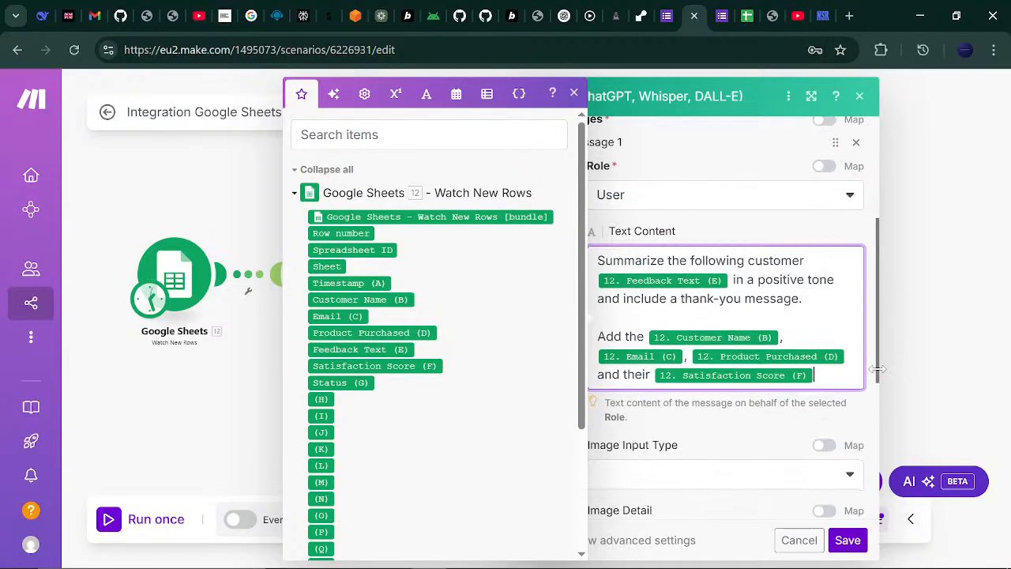
pyautogui.scroll(-1, 877, 355)
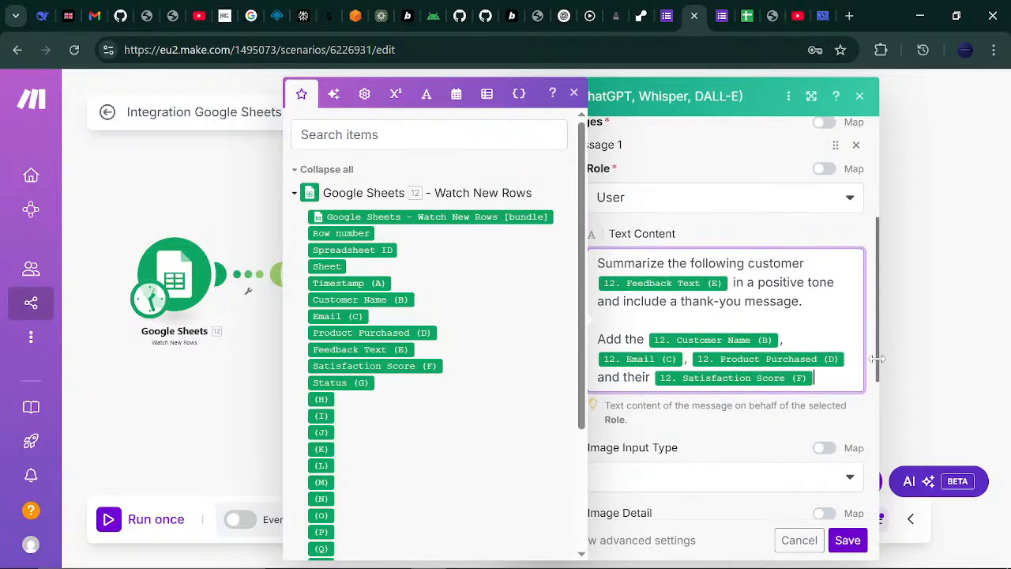
pyautogui.scroll(-1, 876, 360)
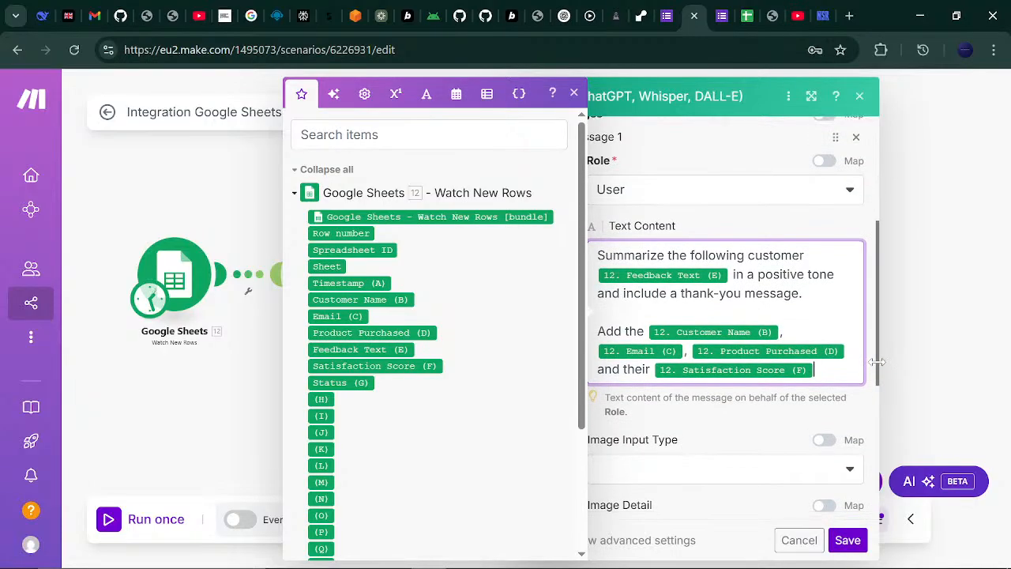
pyautogui.scroll(2, 877, 360)
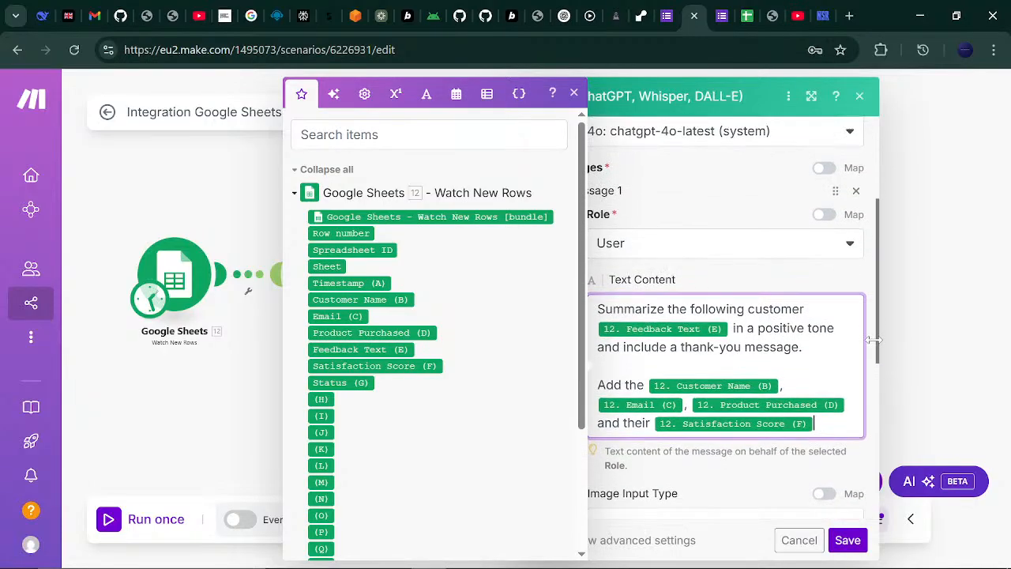
pyautogui.write('in your ')
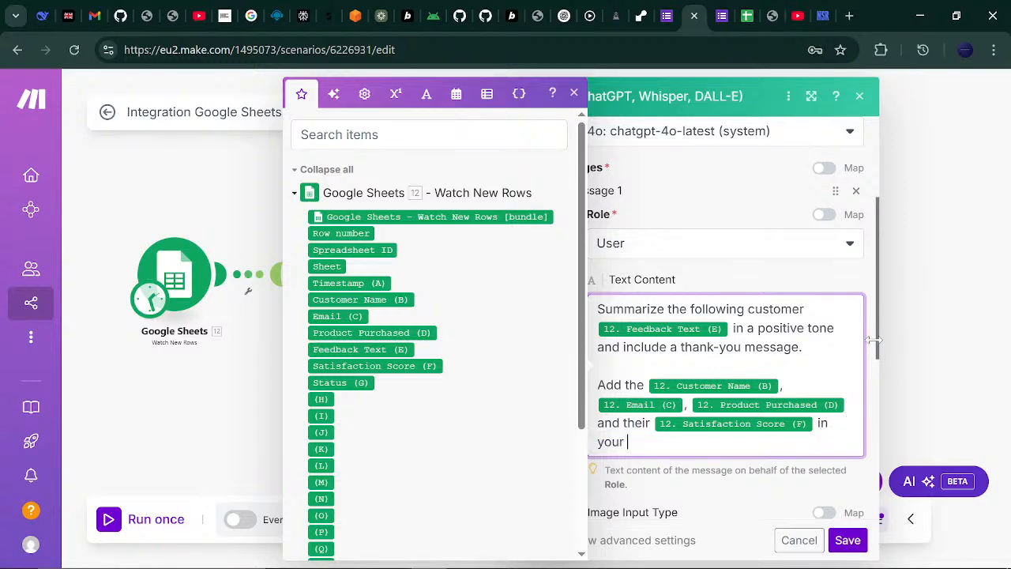
pyautogui.write('report/summary.')
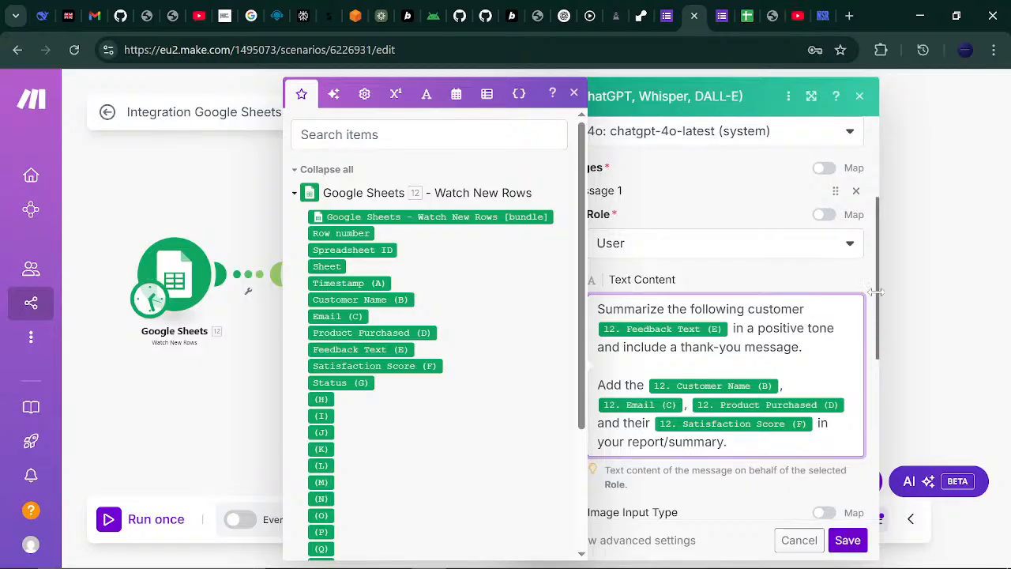
pyautogui.scroll(-2, 875, 316)
# - Change Max Completion Tokens from 2048 to 500 and save the first OpenAI module
pyautogui.click(725, 406)
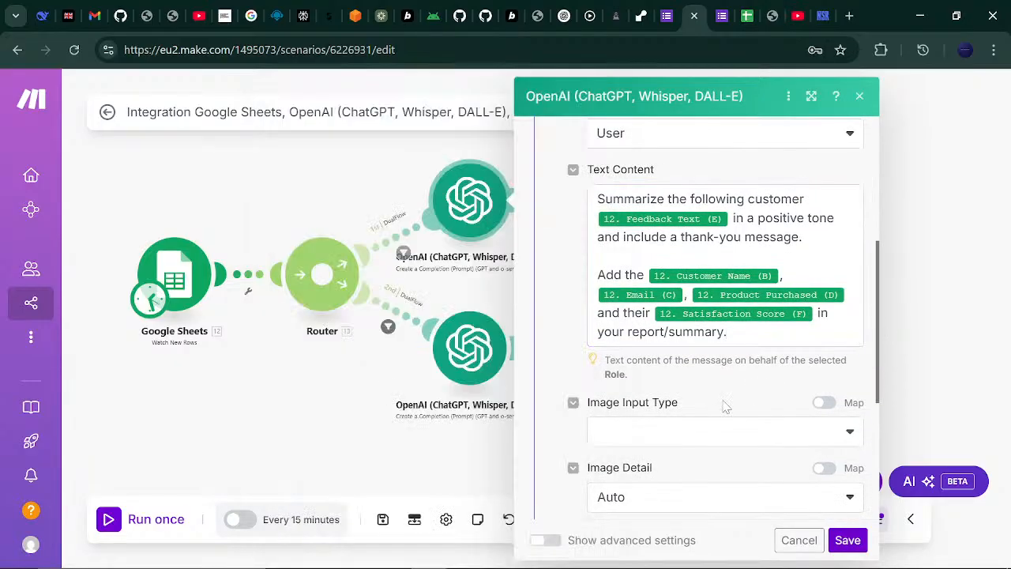
pyautogui.scroll(-5, 875, 294)
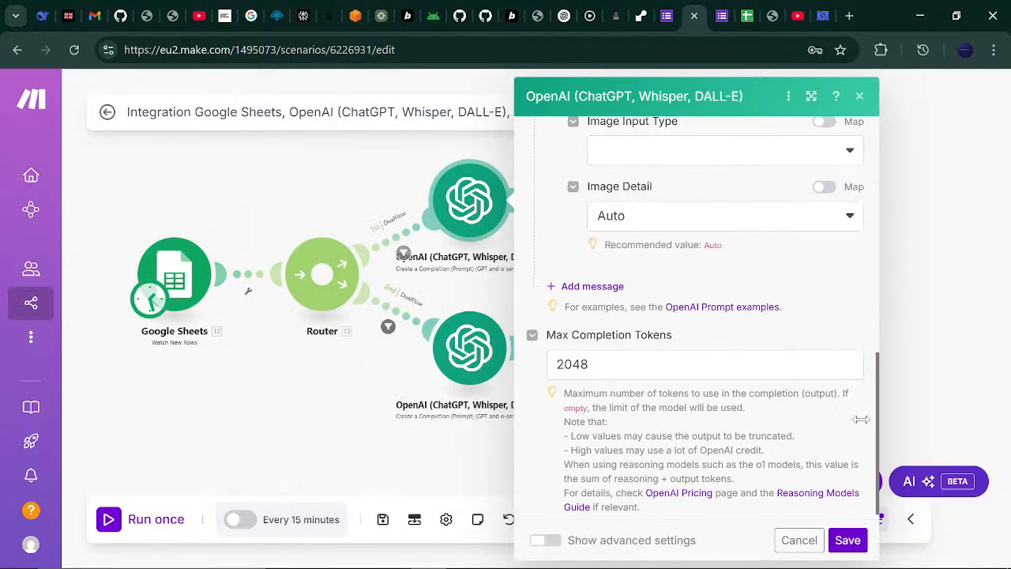
pyautogui.click(679, 357)
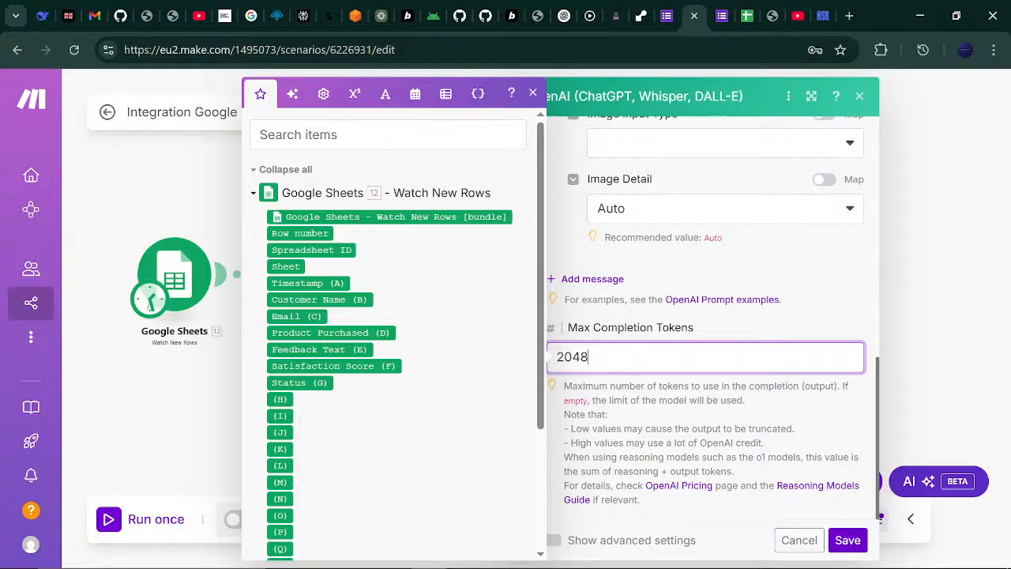
pyautogui.press('BackSpace')
pyautogui.press('BackSpace')
pyautogui.press('BackSpace')
pyautogui.press('BackSpace')
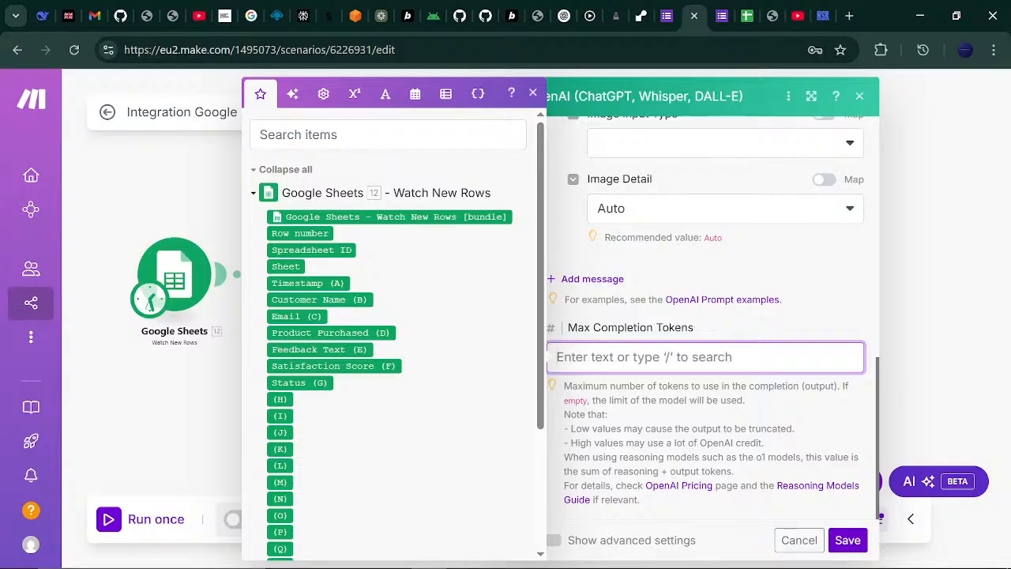
pyautogui.write('500')
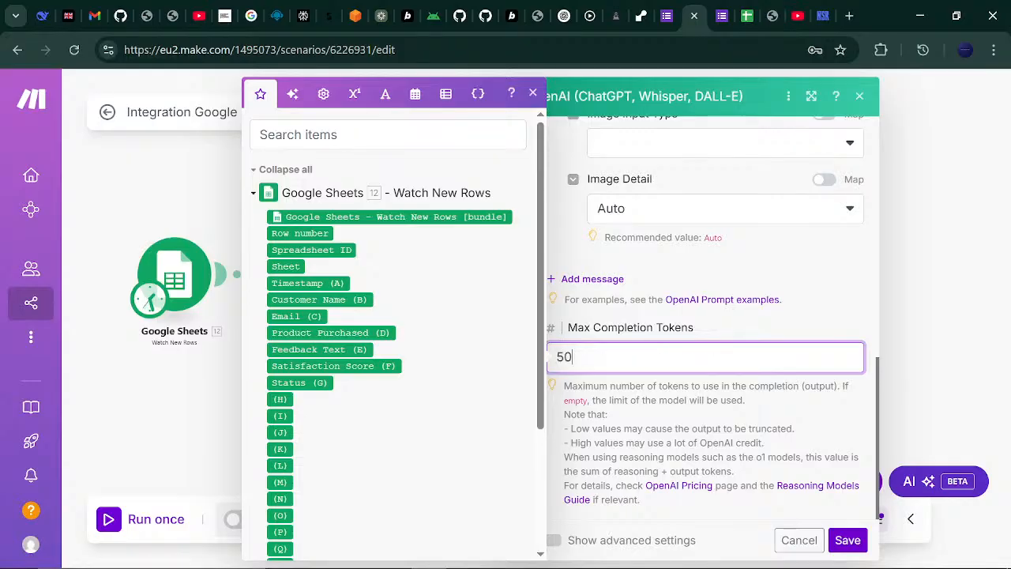
pyautogui.click(827, 310)
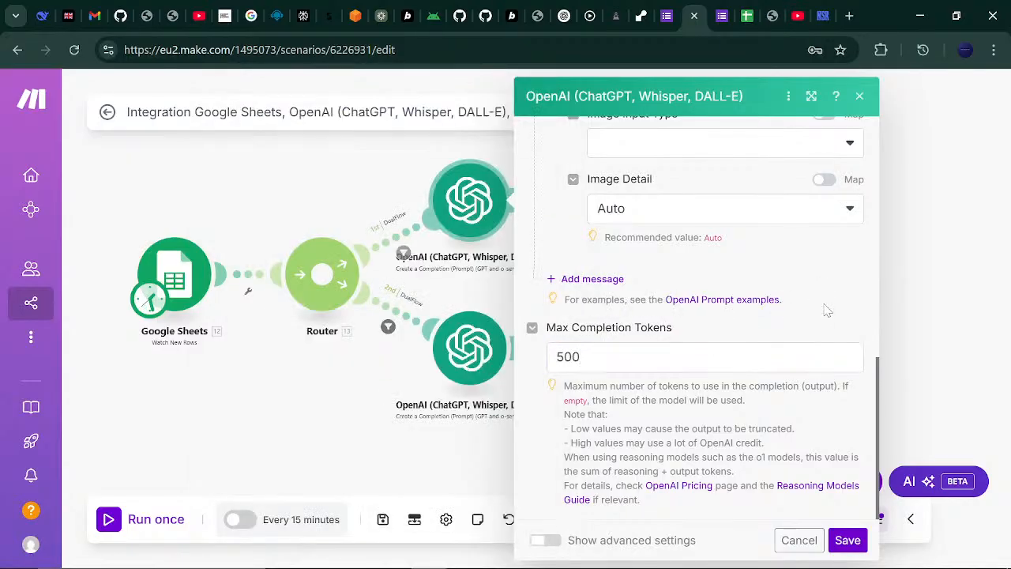
pyautogui.scroll(1, 870, 453)
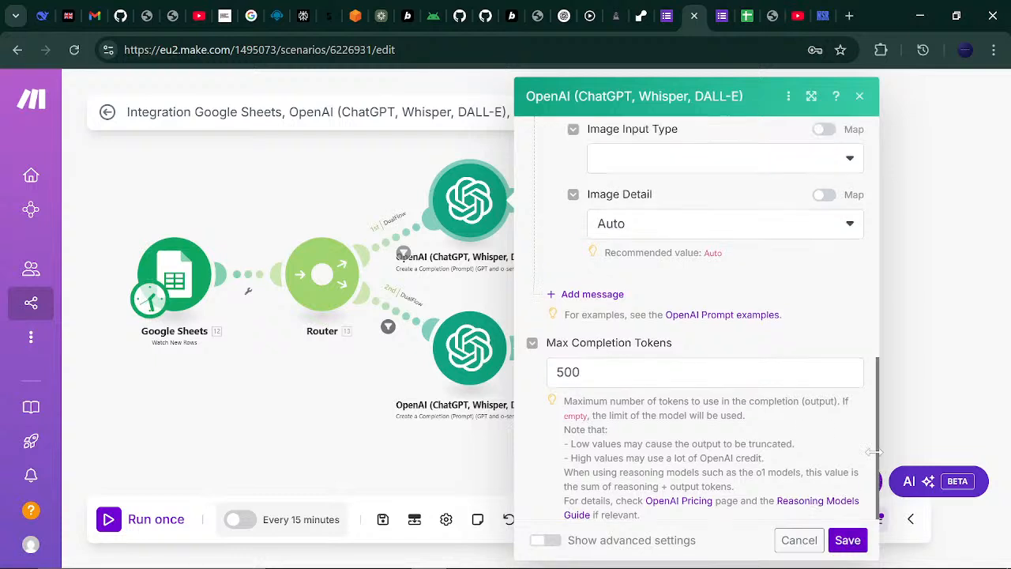
pyautogui.scroll(-1, 871, 454)
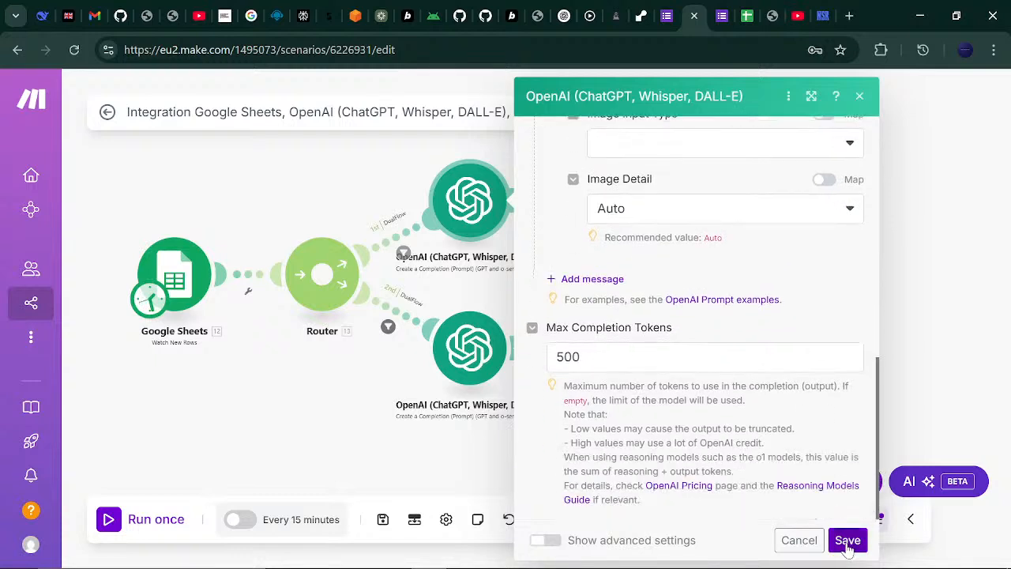
pyautogui.click(847, 542)
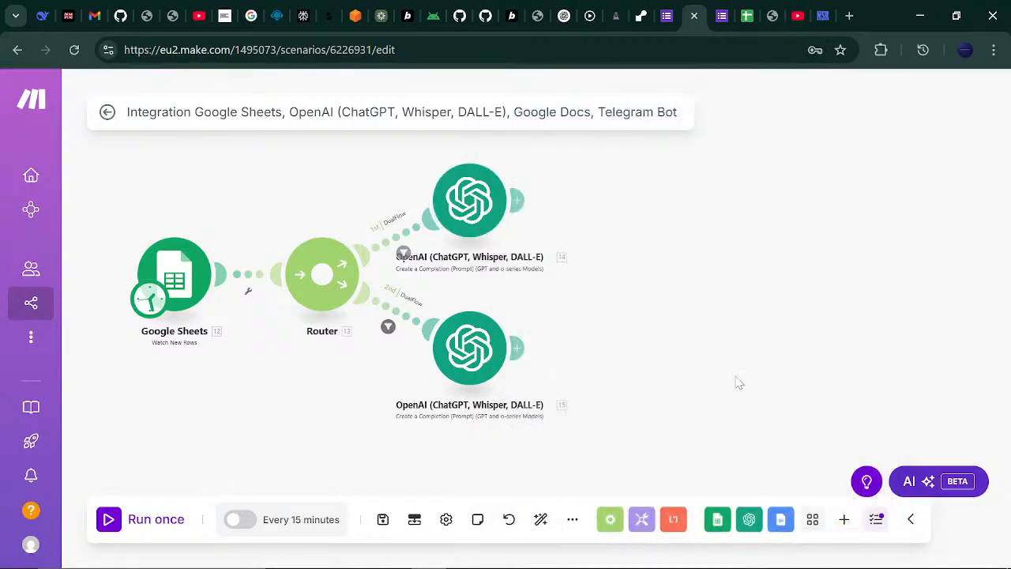
# - Set the second OpenAI module to the chatgpt-4o-latest model with 500 max completion tokens
pyautogui.click(482, 353)
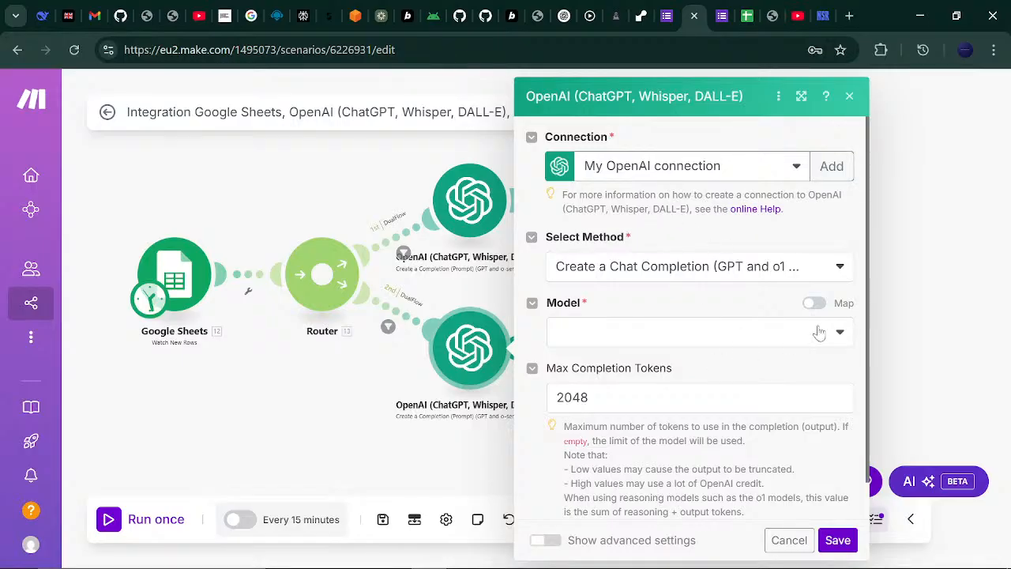
pyautogui.click(839, 338)
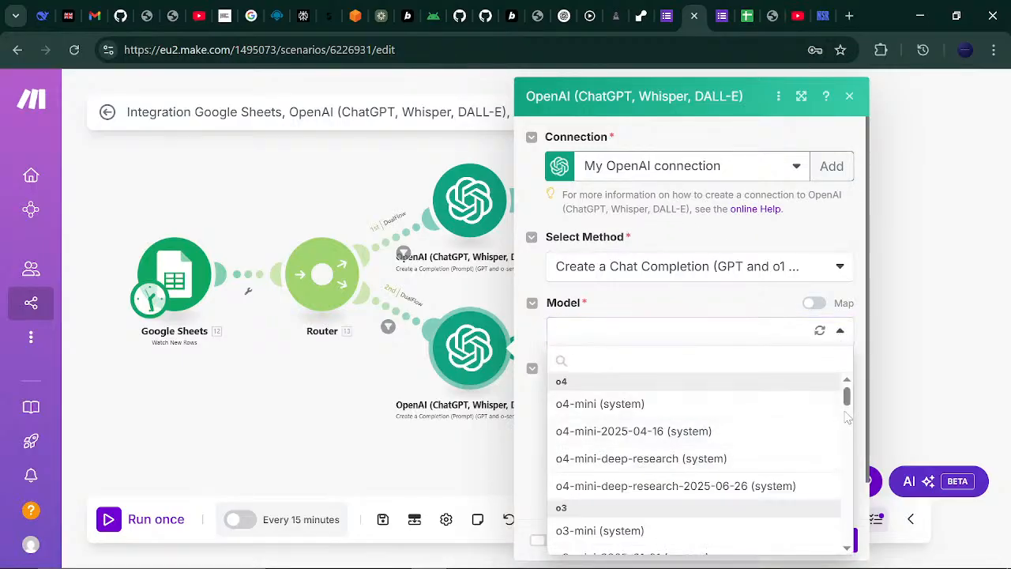
pyautogui.moveTo(848, 397); pyautogui.dragTo(852, 469)
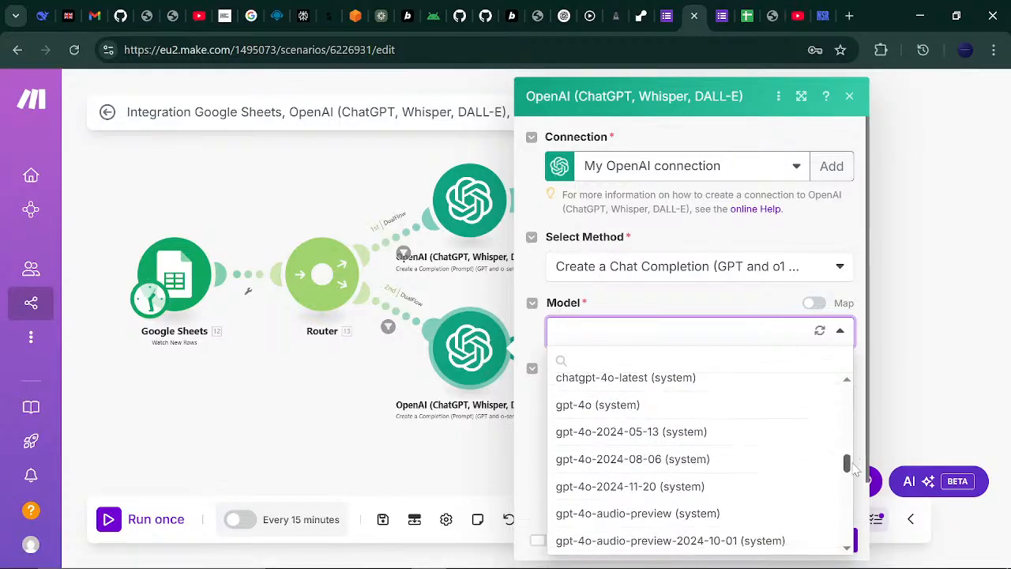
pyautogui.click(758, 386)
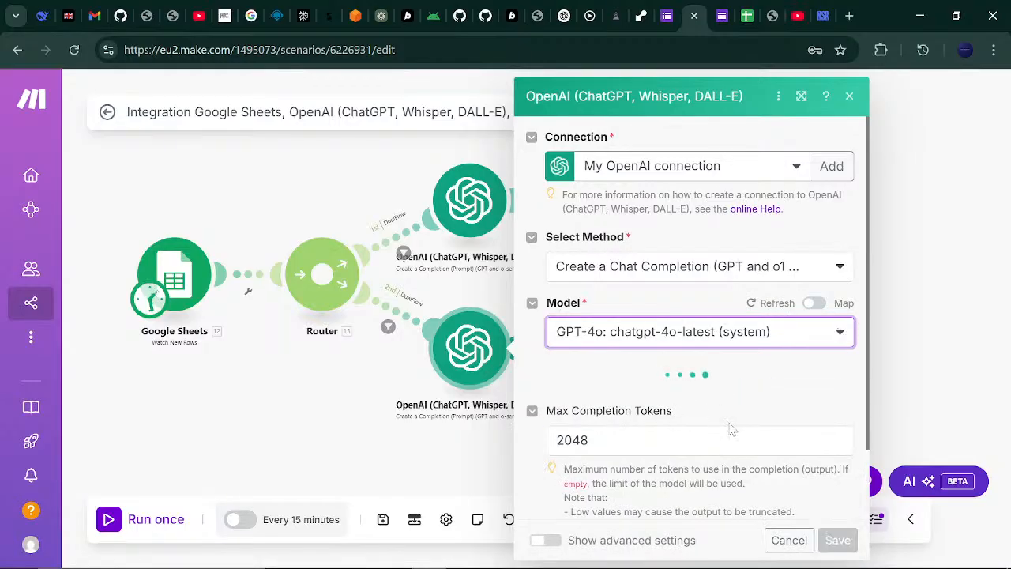
pyautogui.click(632, 440)
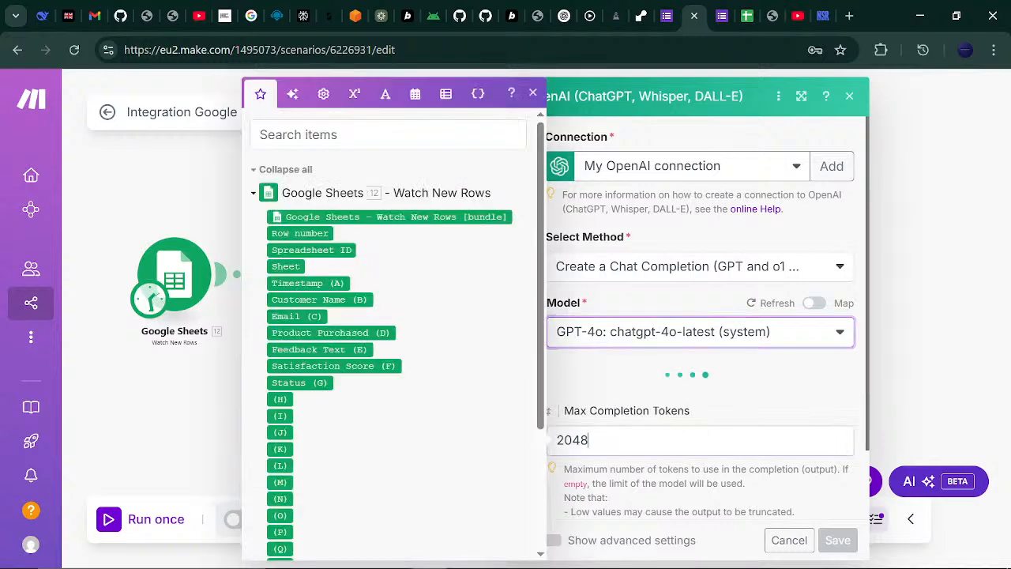
pyautogui.press('BackSpace')
pyautogui.press('BackSpace')
pyautogui.press('BackSpace')
pyautogui.press('BackSpace')
pyautogui.write('500')
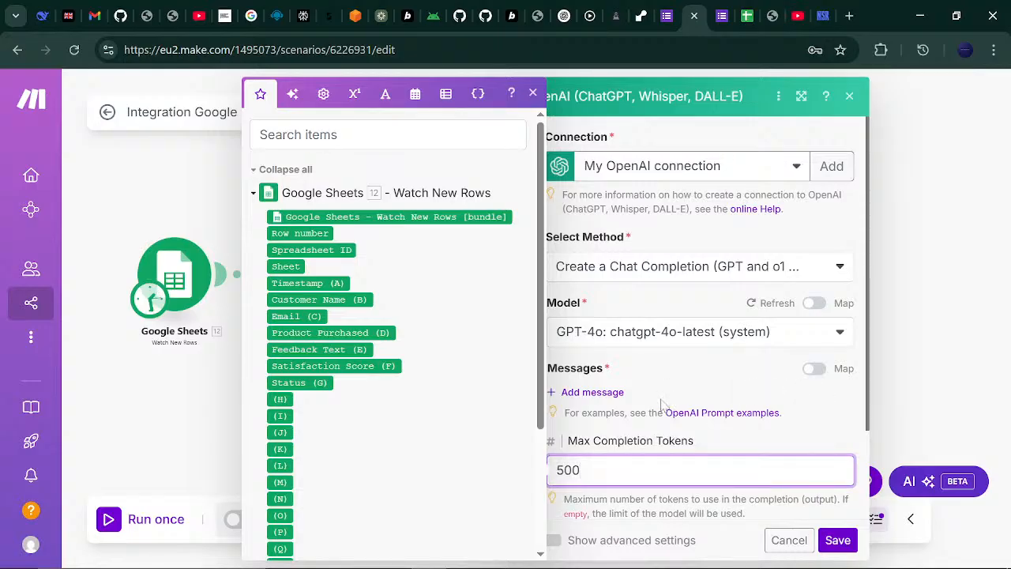
# - Add a first message with the User role and focus its text content
pyautogui.click(594, 393)
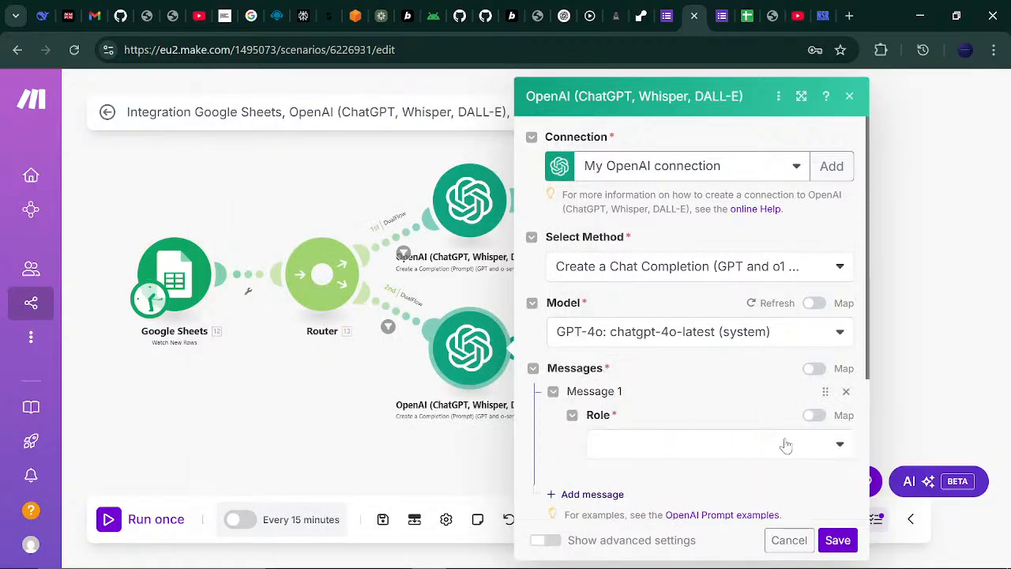
pyautogui.click(840, 444)
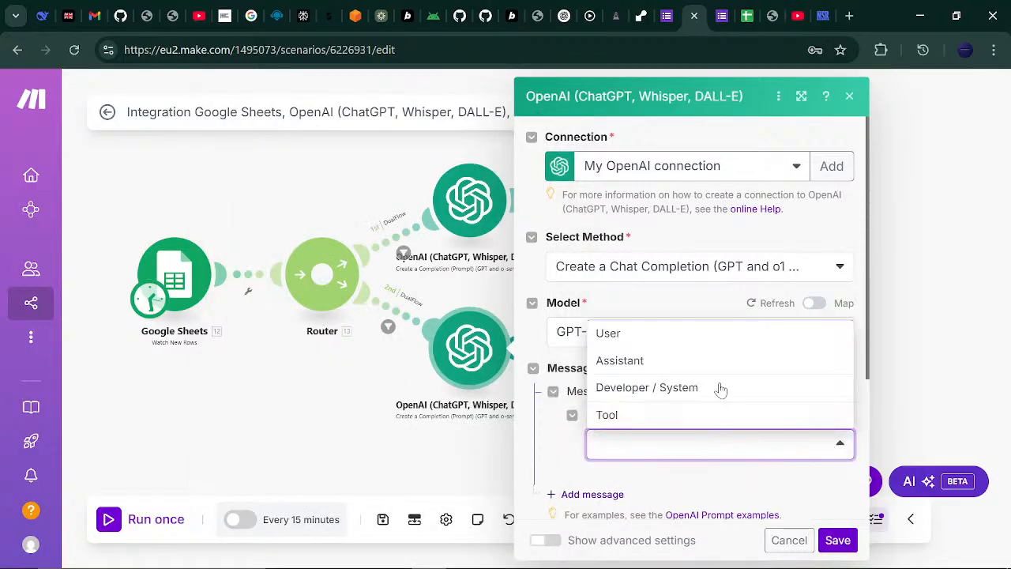
pyautogui.click(678, 333)
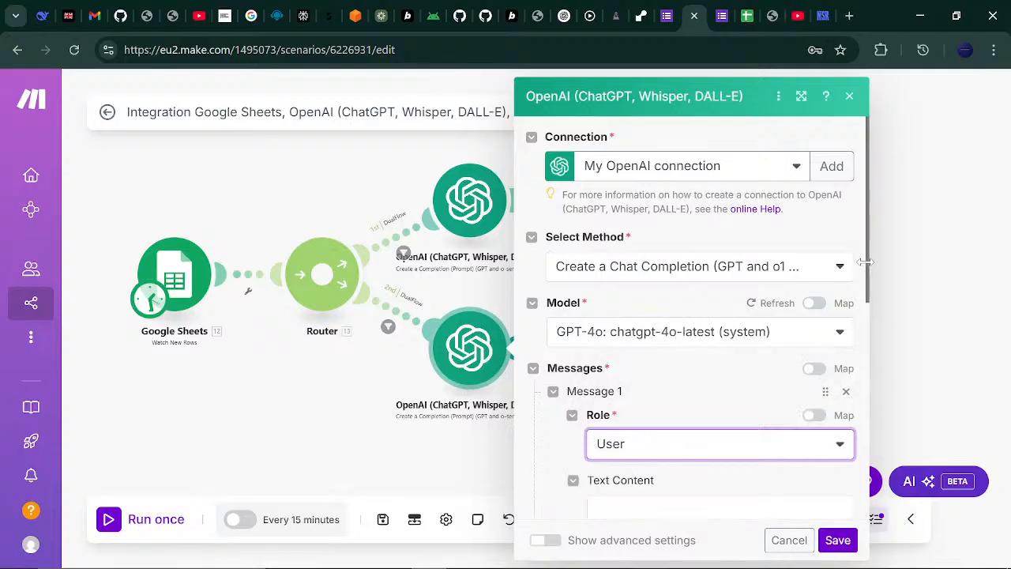
pyautogui.scroll(-3, 822, 356)
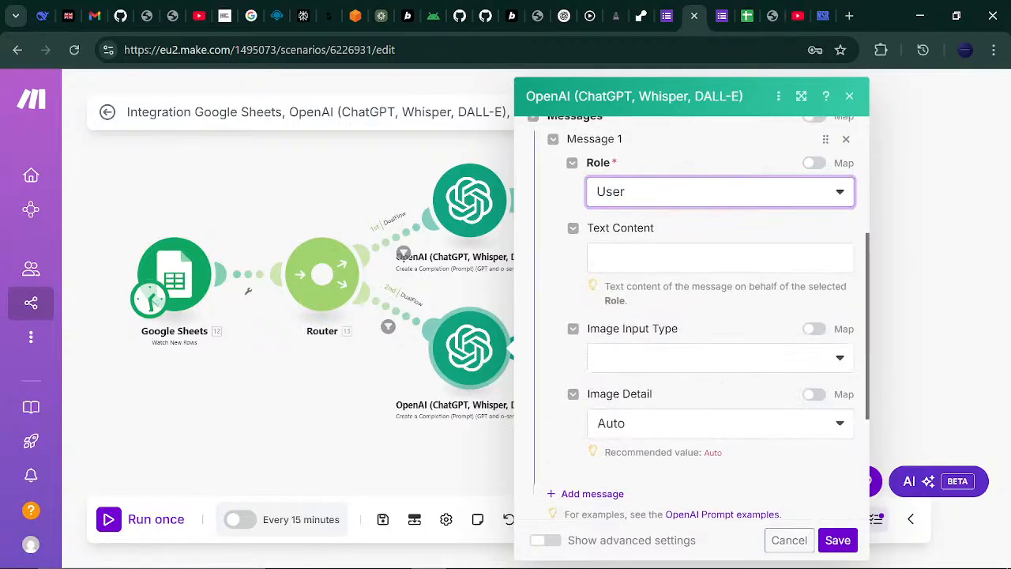
pyautogui.click(711, 257)
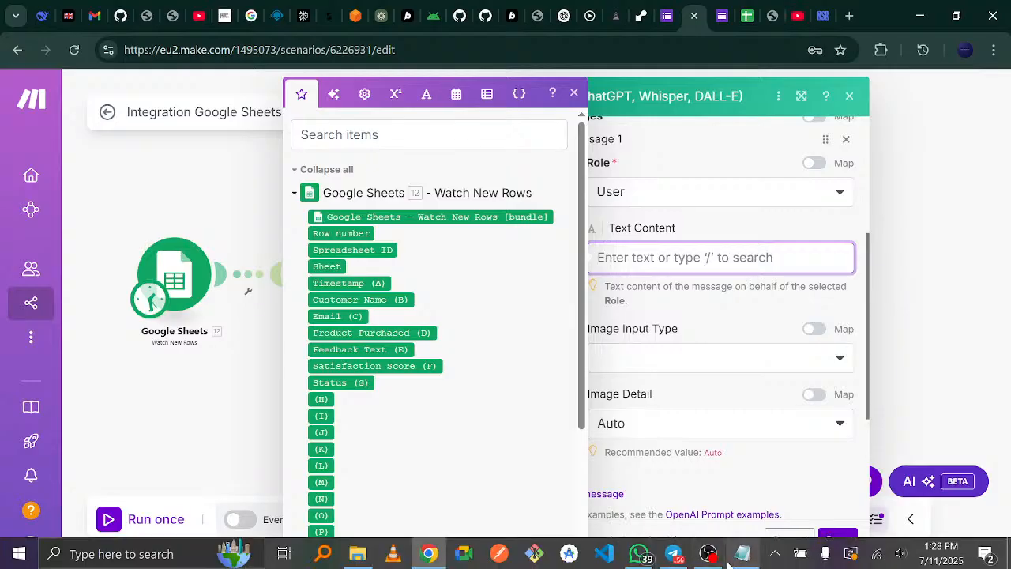
# - Copy the internal escalation report prompt line from Notepad, then minimize Notepad
pyautogui.click(741, 554)
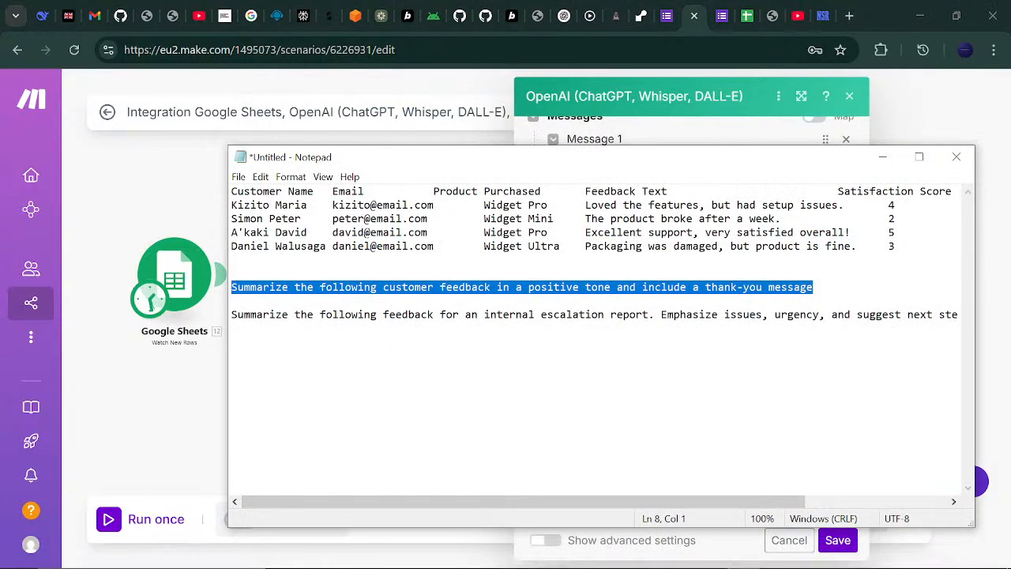
pyautogui.doubleClick(259, 314)
pyautogui.hotkey('shift', 'Right')
pyautogui.hotkey('shift', 'Right')
pyautogui.hotkey('shift', 'Right')
pyautogui.hotkey('shift', 'Right')
pyautogui.hotkey('shift', 'Right')
pyautogui.hotkey('shift', 'Right')
pyautogui.hotkey('shift', 'Right')
pyautogui.hotkey('shift', 'Right')
pyautogui.hotkey('shift', 'Right')
pyautogui.hotkey('shift', 'Right')
pyautogui.hotkey('shift', 'Right')
pyautogui.hotkey('shift', 'Right')
pyautogui.hotkey('shift', 'Right')
pyautogui.hotkey('shift', 'Right')
pyautogui.hotkey('shift', 'Right')
pyautogui.hotkey('shift', 'Right')
pyautogui.hotkey('shift', 'Right')
pyautogui.hotkey('shift', 'Right')
pyautogui.hotkey('shift', 'Right')
pyautogui.hotkey('shift', 'Right')
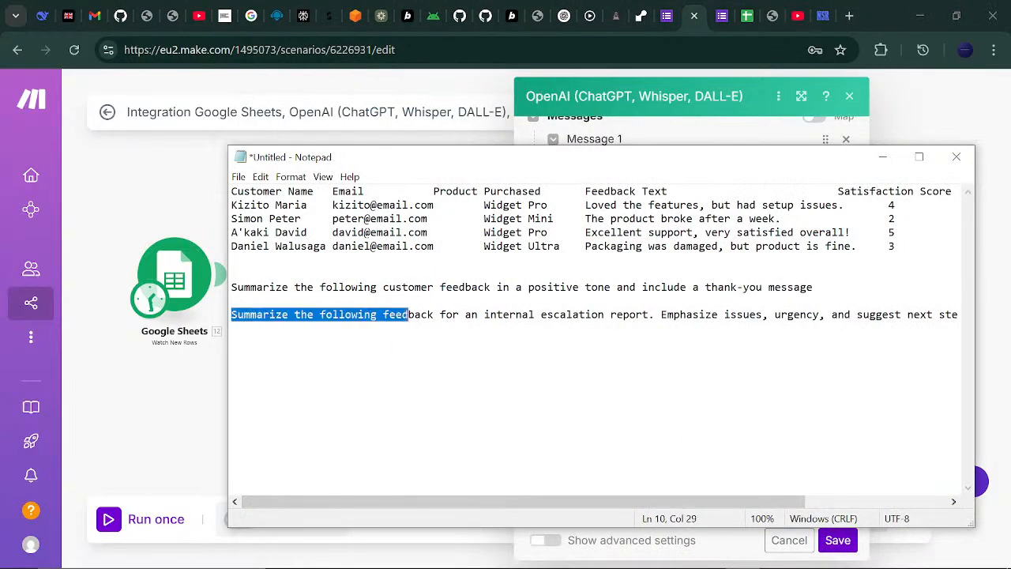
pyautogui.hotkey('shift', 'Right')
pyautogui.hotkey('shift', 'Right')
pyautogui.hotkey('shift', 'Right')
pyautogui.hotkey('shift', 'Right')
pyautogui.hotkey('shift', 'Right')
pyautogui.hotkey('shift', 'Right')
pyautogui.hotkey('shift', 'Right')
pyautogui.hotkey('shift', 'Right')
pyautogui.hotkey('shift', 'Right')
pyautogui.hotkey('shift', 'Right')
pyautogui.hotkey('shift', 'Right')
pyautogui.hotkey('shift', 'Right')
pyautogui.hotkey('shift', 'Right')
pyautogui.hotkey('shift', 'Right')
pyautogui.hotkey('shift', 'Right')
pyautogui.hotkey('shift', 'Right')
pyautogui.hotkey('shift', 'Right')
pyautogui.hotkey('shift', 'Right')
pyautogui.hotkey('shift', 'Right')
pyautogui.hotkey('shift', 'Right')
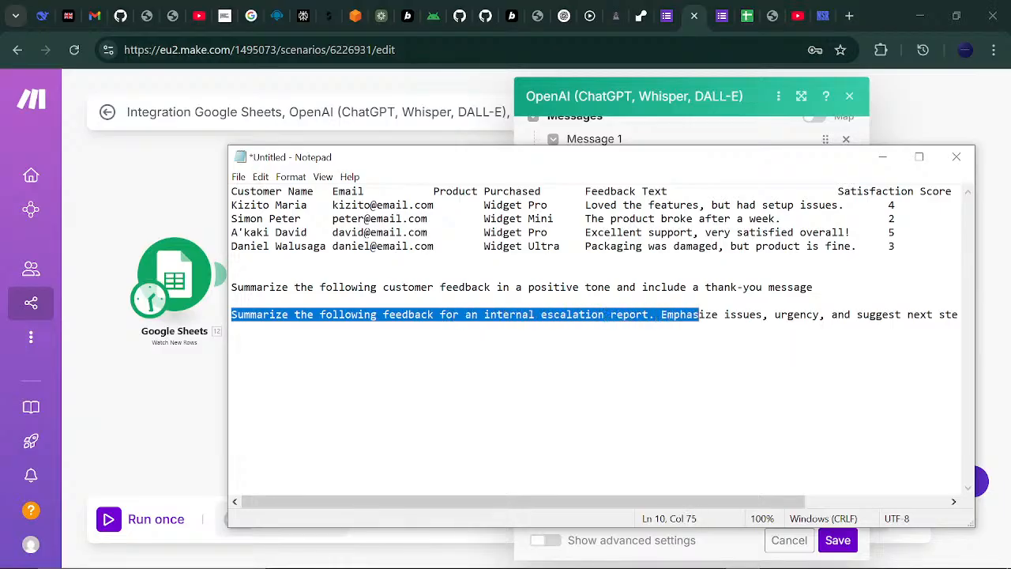
pyautogui.hotkey('shift', 'Right')
pyautogui.hotkey('shift', 'Right')
pyautogui.hotkey('shift', 'Right')
pyautogui.hotkey('shift', 'Right')
pyautogui.hotkey('shift', 'Right')
pyautogui.hotkey('shift', 'Right')
pyautogui.hotkey('shift', 'Right')
pyautogui.hotkey('shift', 'Right')
pyautogui.hotkey('shift', 'Right')
pyautogui.hotkey('shift', 'Right')
pyautogui.hotkey('shift', 'Right')
pyautogui.hotkey('shift', 'Right')
pyautogui.hotkey('shift', 'Right')
pyautogui.hotkey('shift', 'Right')
pyautogui.hotkey('shift', 'Right')
pyautogui.hotkey('shift', 'Right')
pyautogui.hotkey('shift', 'Right')
pyautogui.hotkey('ctrl', 'c')
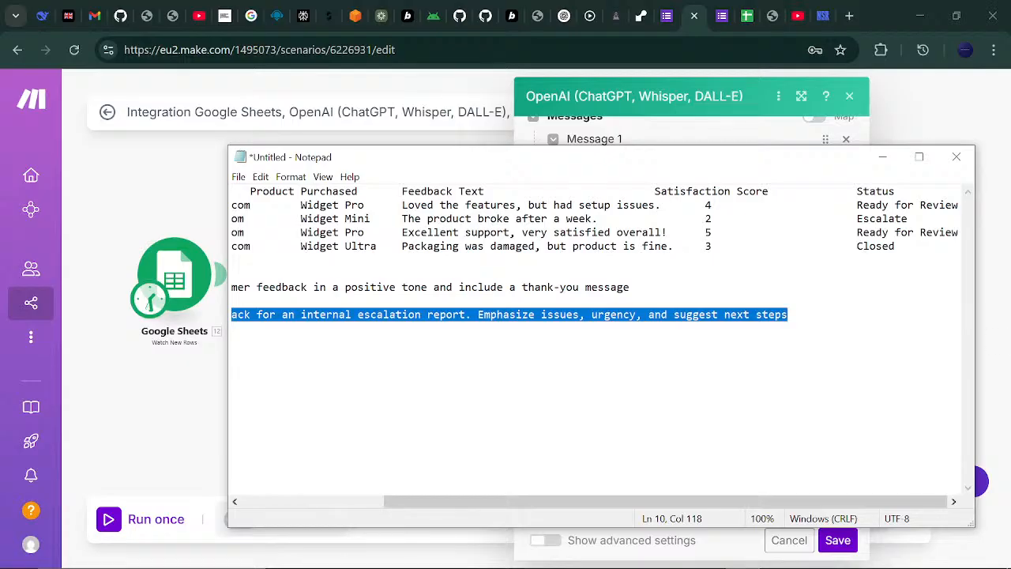
pyautogui.click(882, 156)
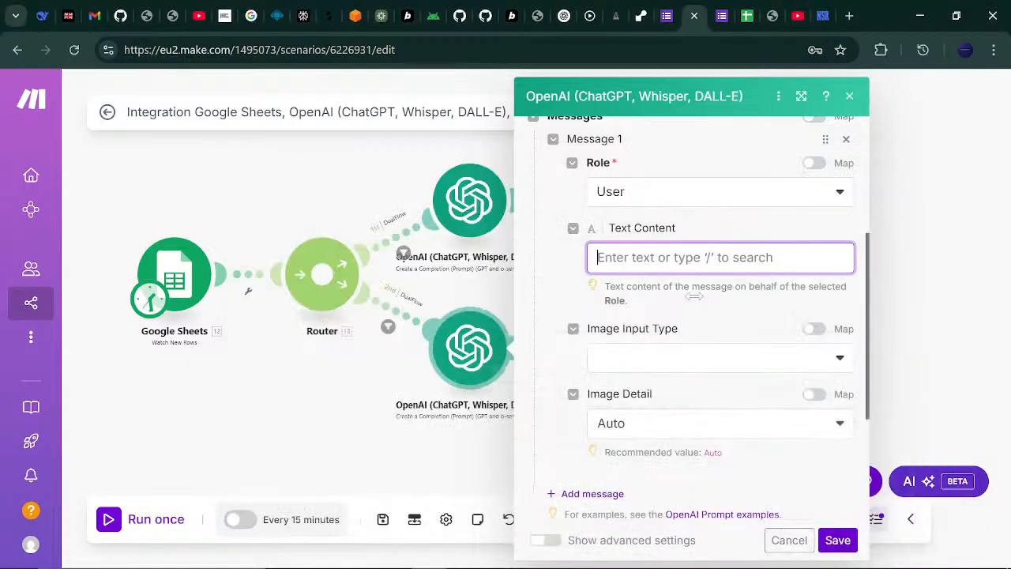
# - Paste the escalation prompt into Message 1, replacing 'feedback' with the Feedback Text (E) item
pyautogui.click(650, 364)
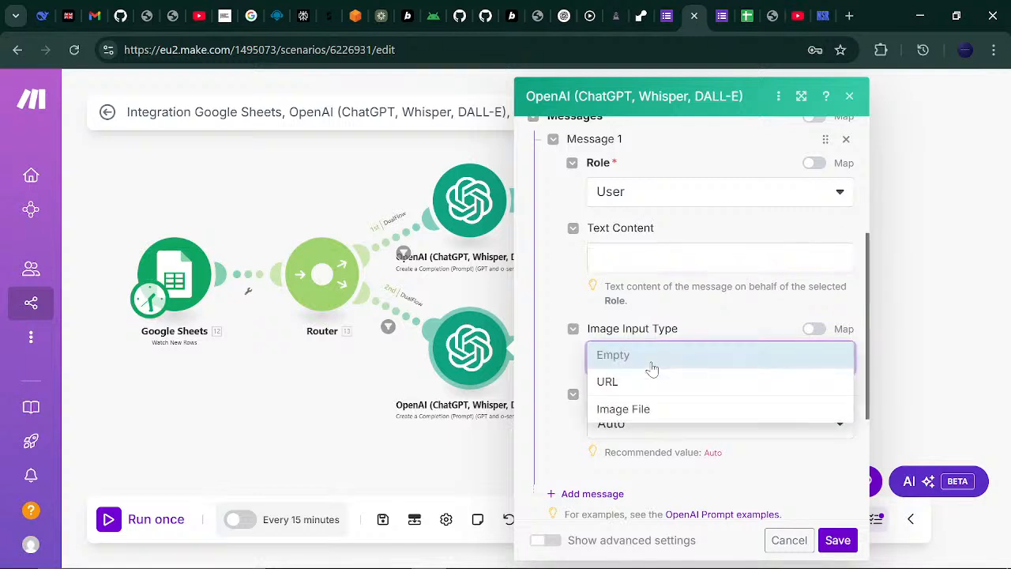
pyautogui.click(693, 227)
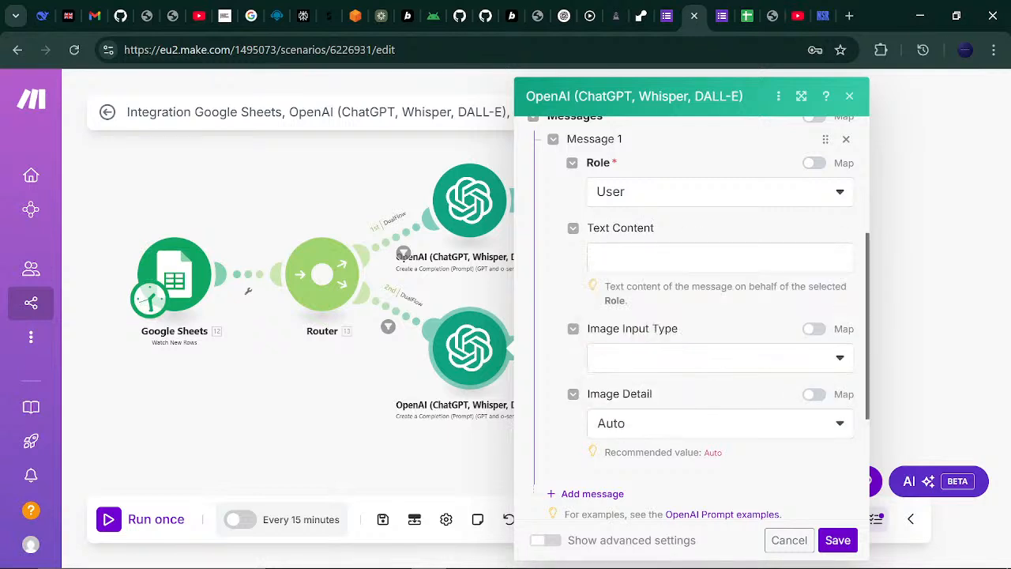
pyautogui.click(695, 257)
pyautogui.hotkey('ctrl', 'v')
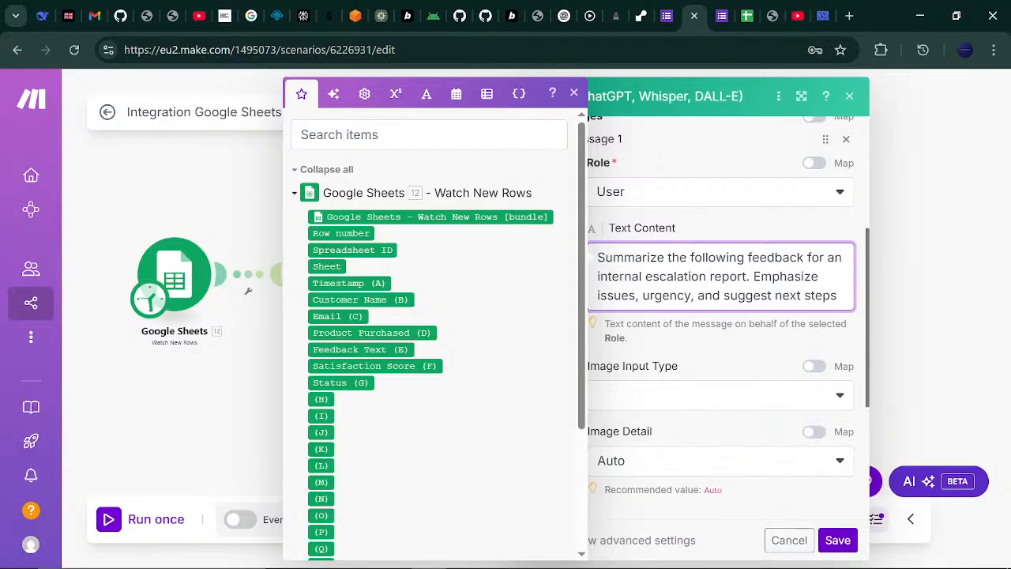
pyautogui.moveTo(804, 257); pyautogui.dragTo(748, 258)
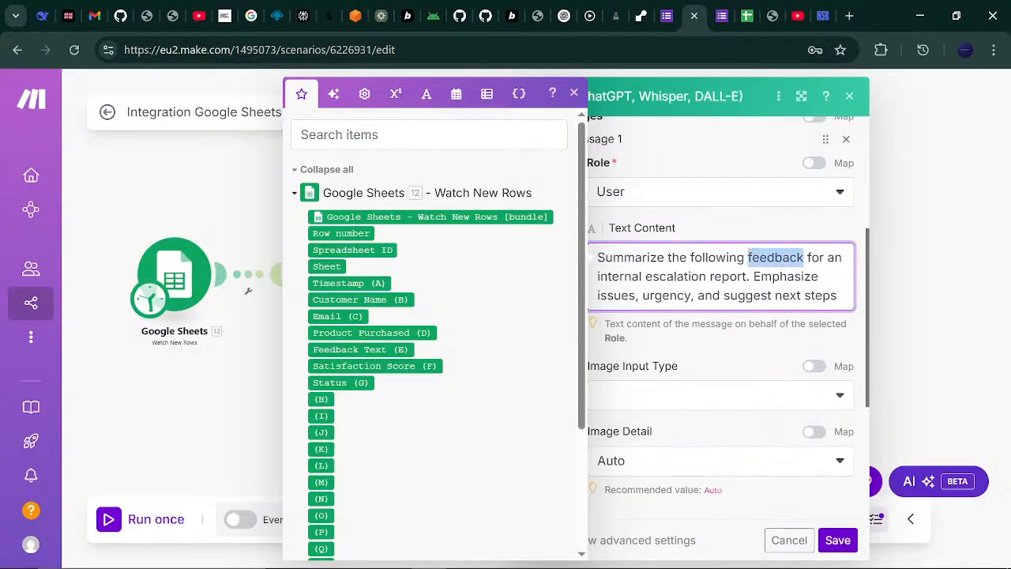
pyautogui.press('BackSpace')
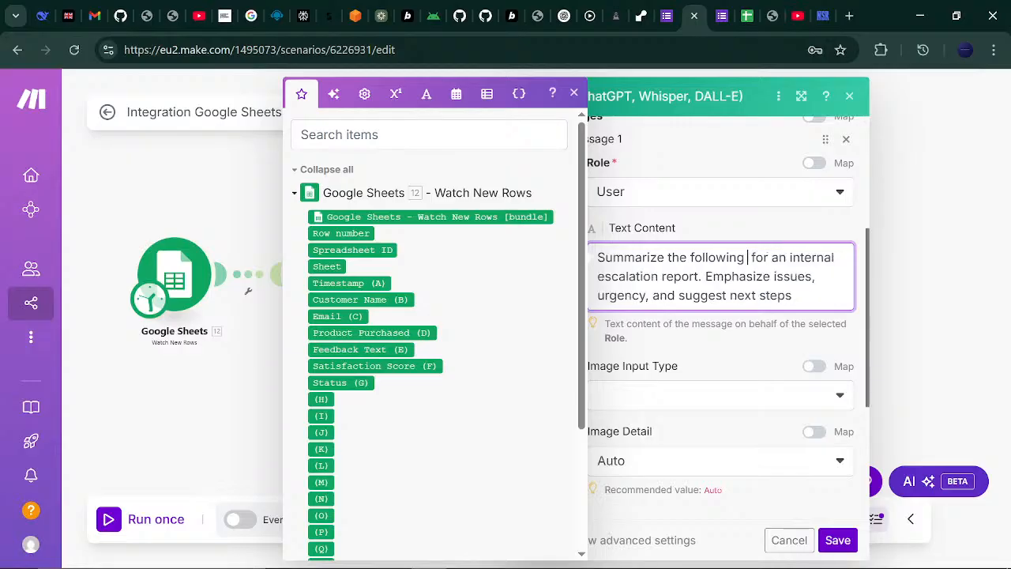
pyautogui.click(368, 351)
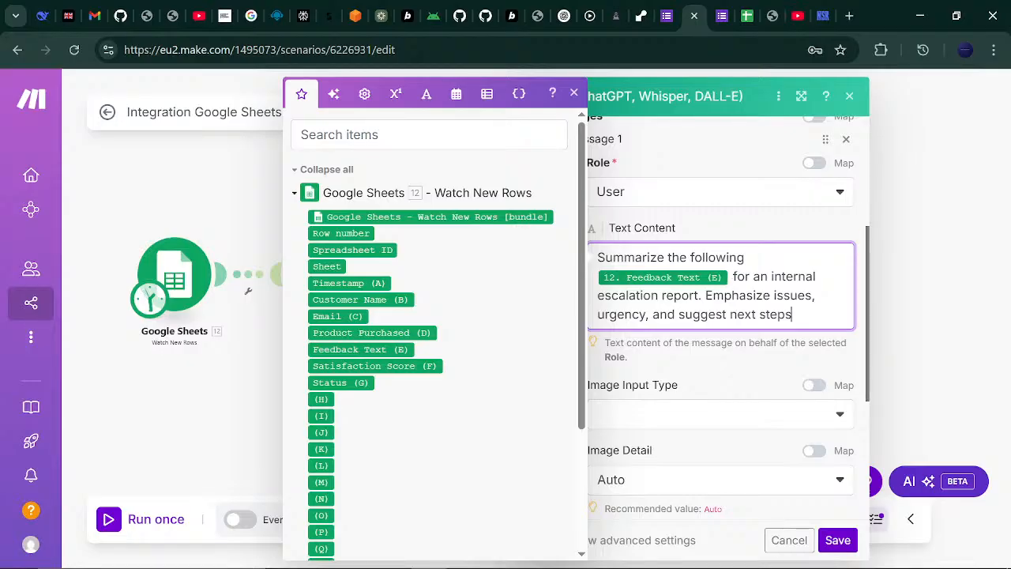
# - Add a line to include Customer Name (B), Email (C) and Satisfaction Score (F) in the report summary
pyautogui.press('Return')
pyautogui.press('Return')
pyautogui.write('in')
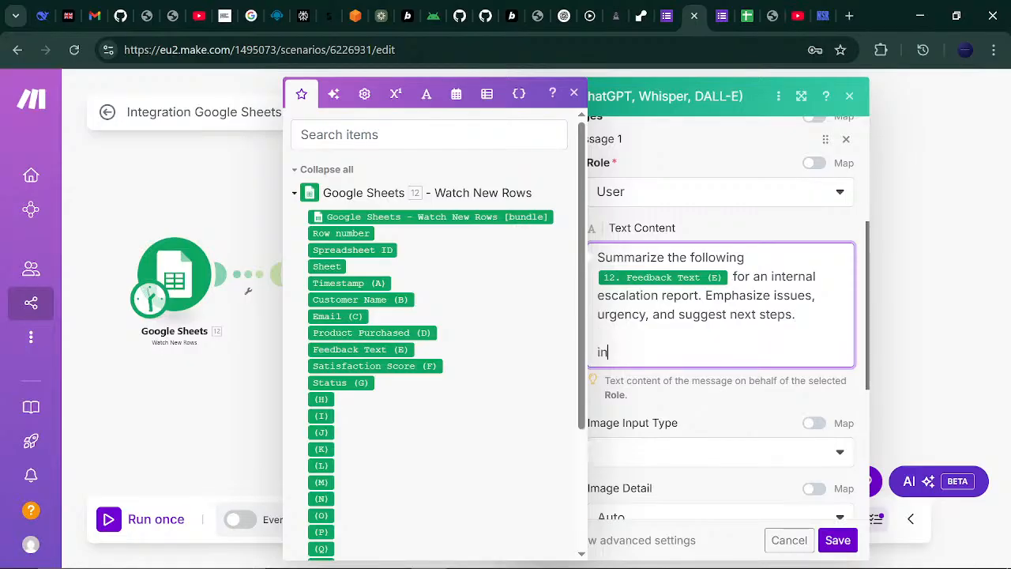
pyautogui.write('clude the')
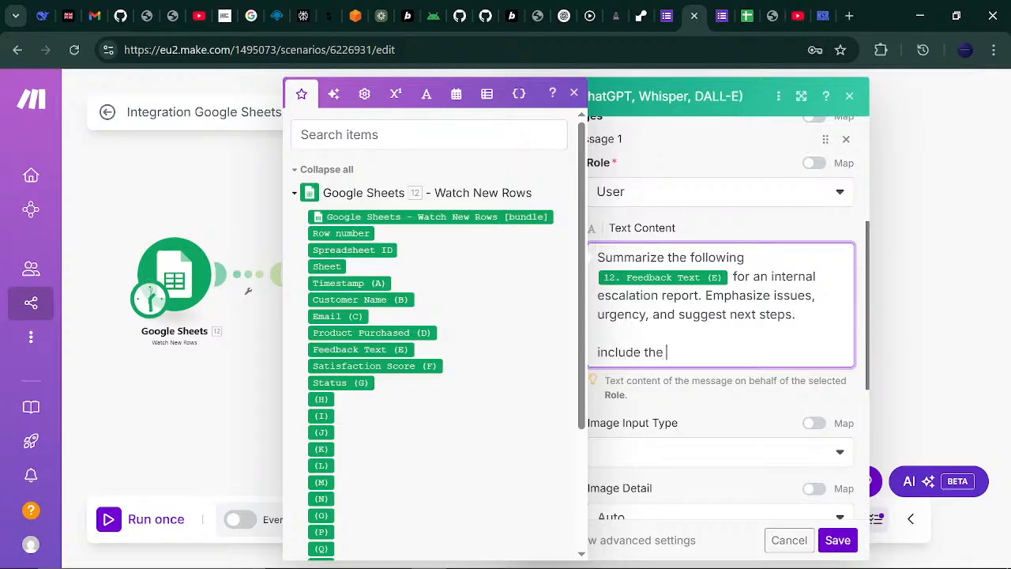
pyautogui.click(395, 299)
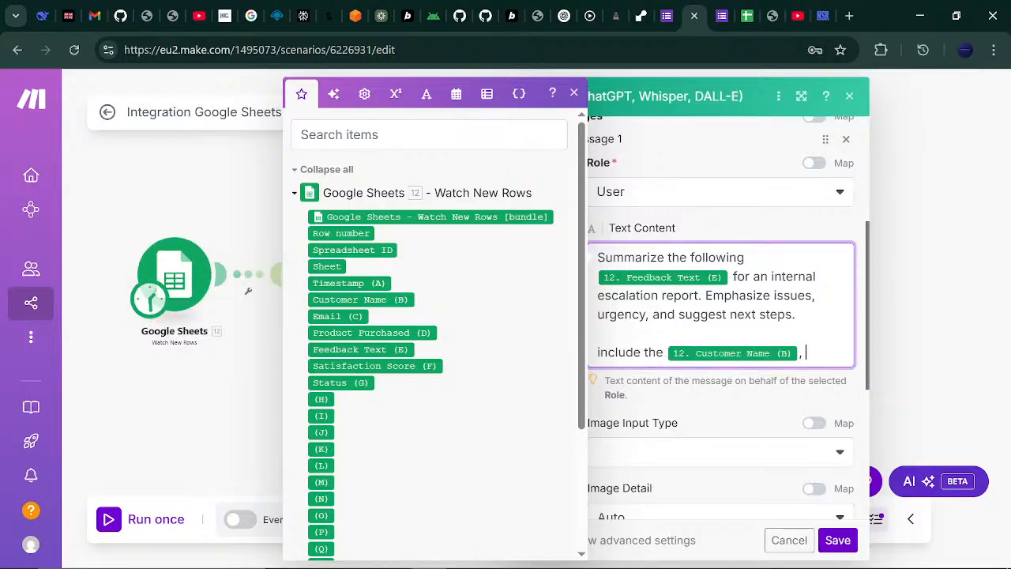
pyautogui.click(343, 316)
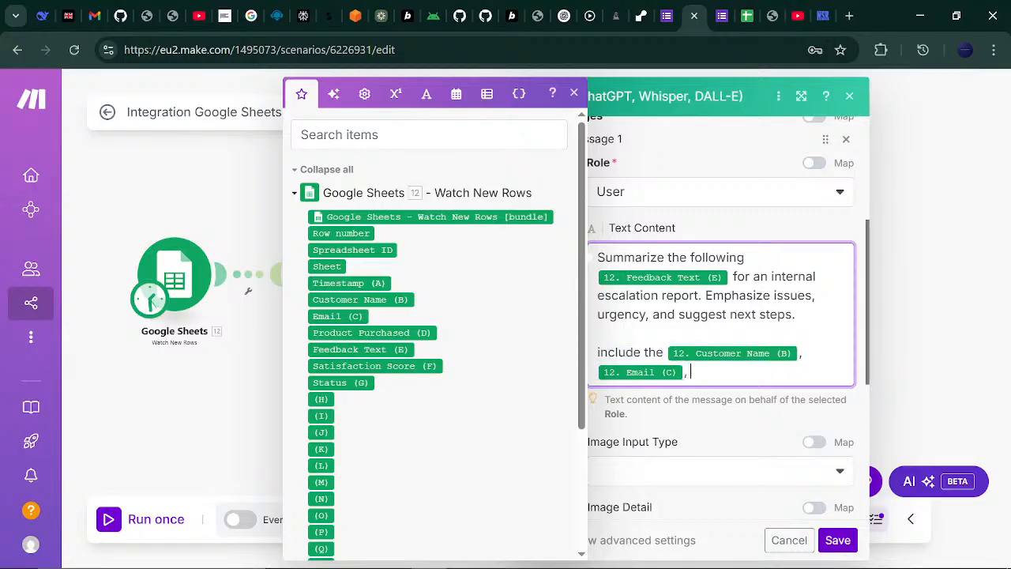
pyautogui.click(401, 362)
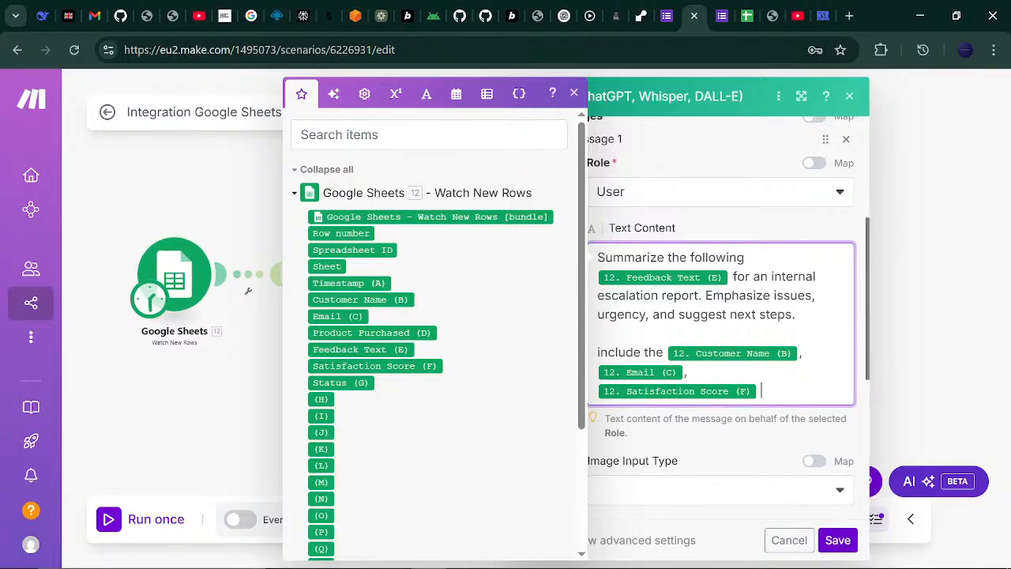
pyautogui.write('in your report /summa')
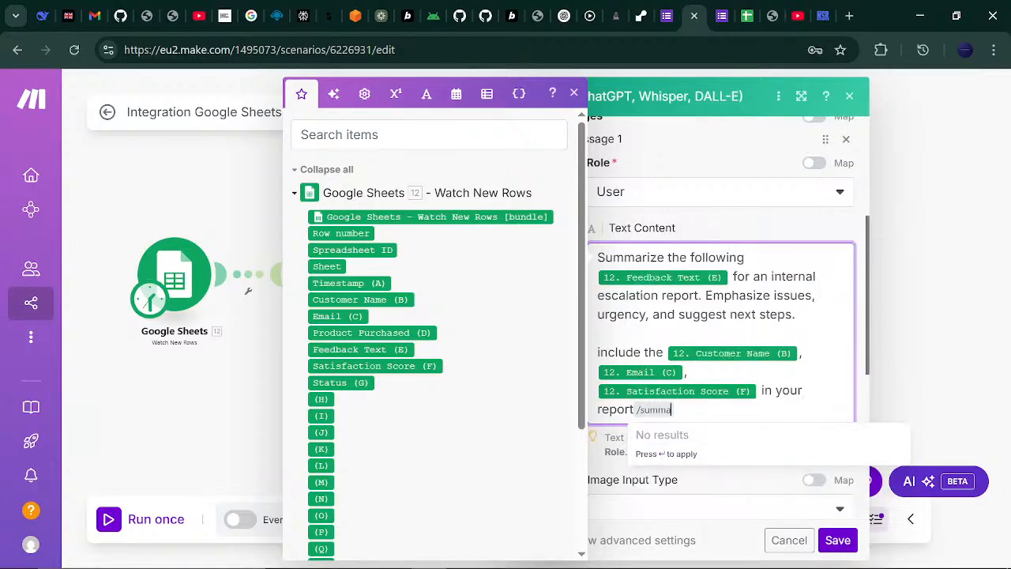
pyautogui.press('BackSpace')
pyautogui.press('BackSpace')
pyautogui.press('BackSpace')
pyautogui.press('BackSpace')
pyautogui.press('BackSpace')
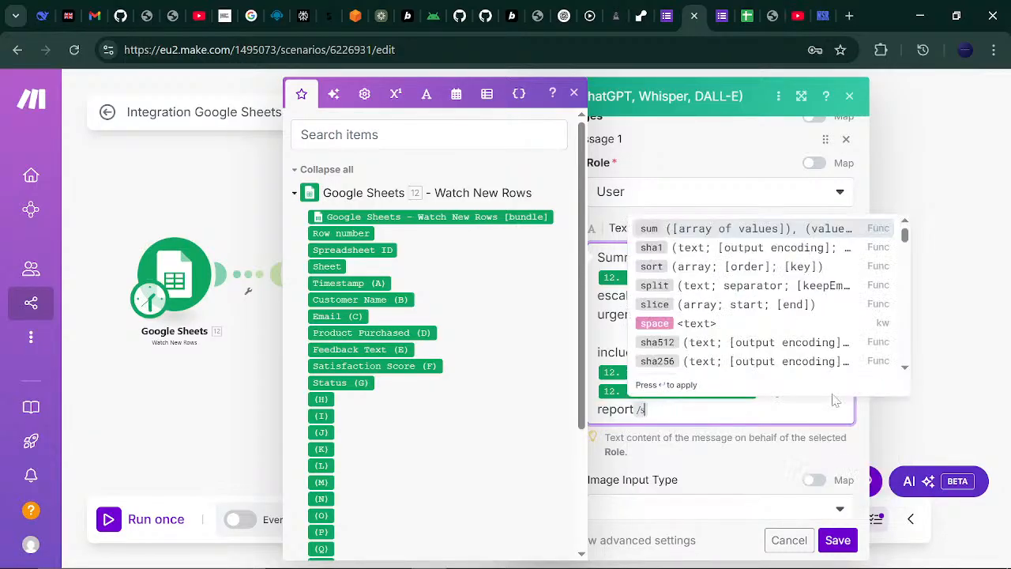
pyautogui.write('summary.')
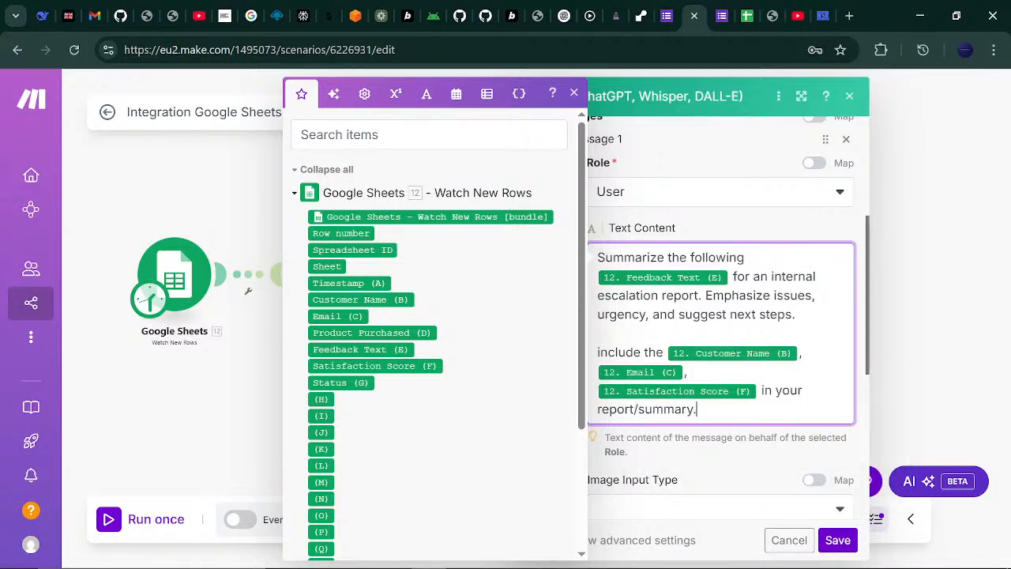
pyautogui.click(780, 475)
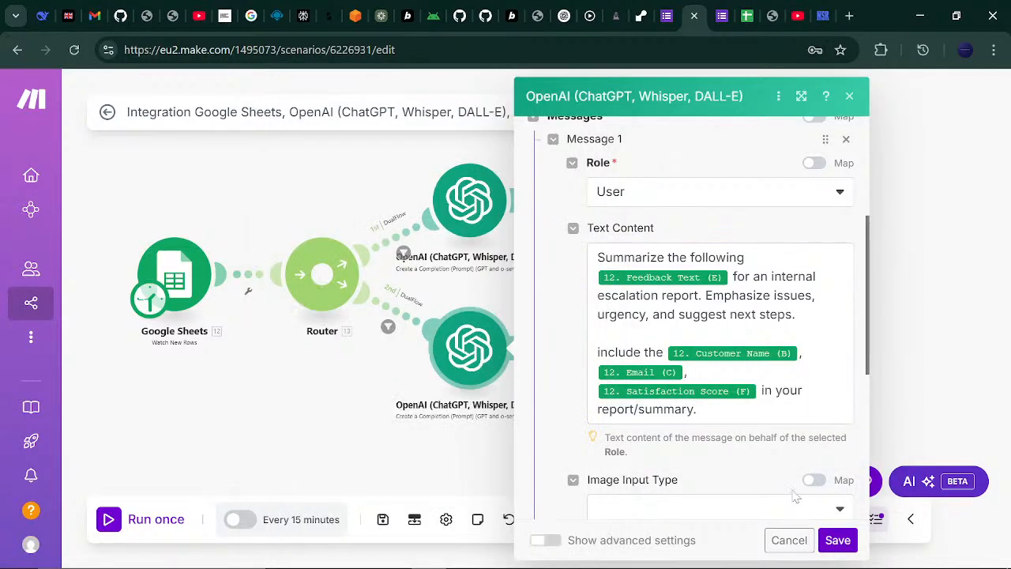
# - Save the second OpenAI module's prompt settings and return to the scenario canvas
pyautogui.click(835, 540)
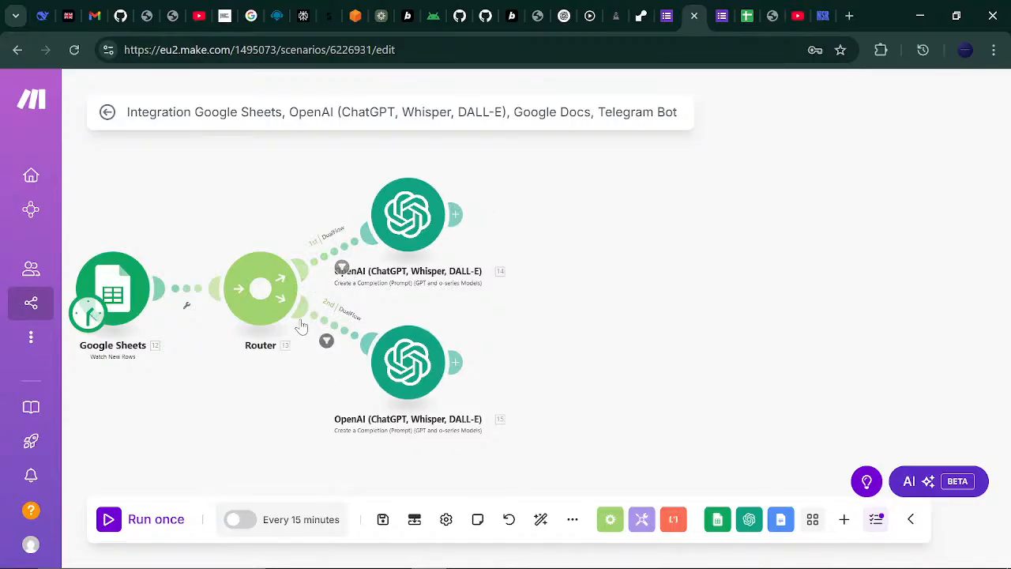
# - Add a Google Docs Create a Document module after the top OpenAI module and begin Google sign-in for its connection
pyautogui.click(458, 214)
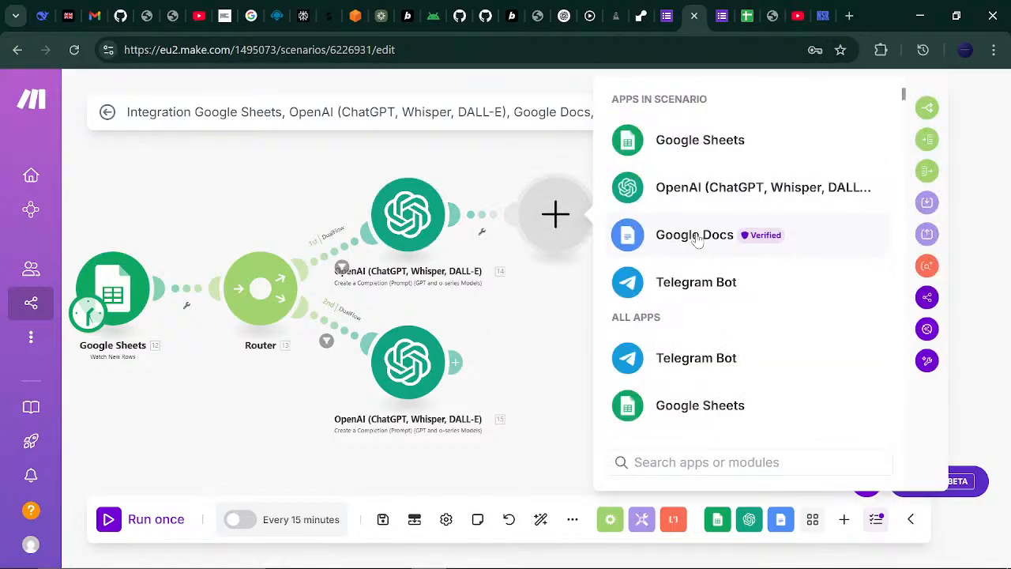
pyautogui.click(695, 237)
pyautogui.click(735, 365)
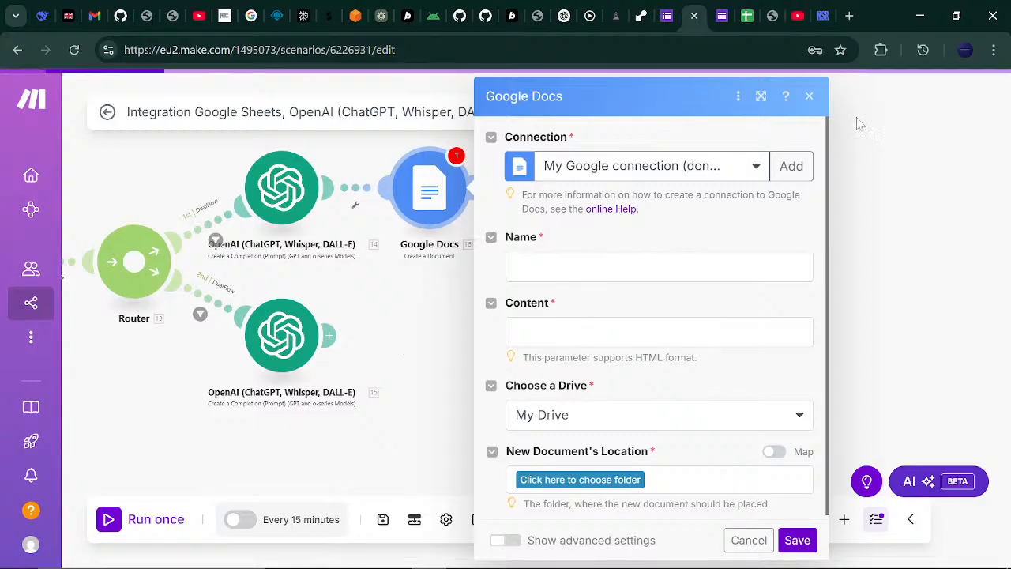
pyautogui.click(793, 166)
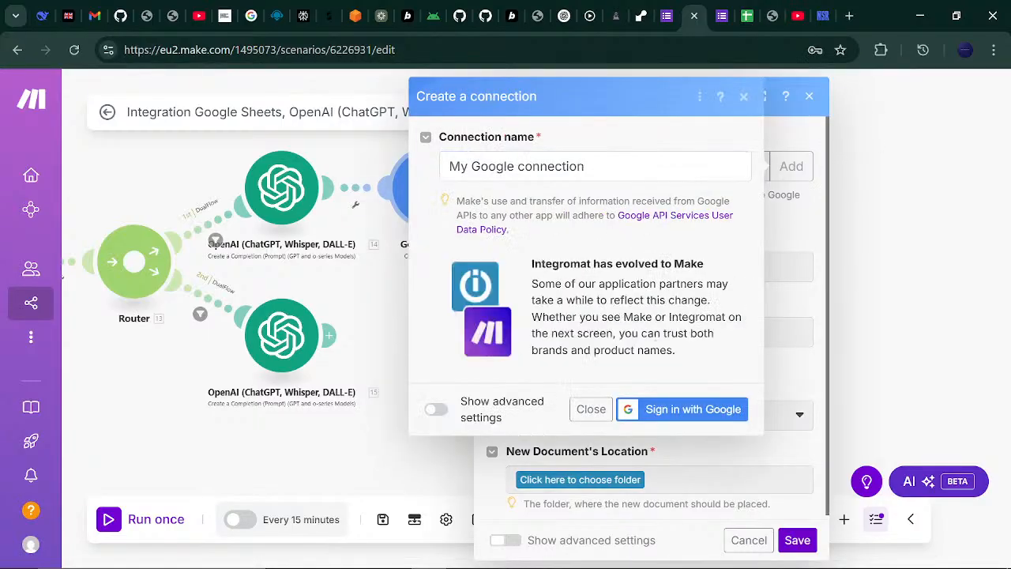
pyautogui.click(662, 409)
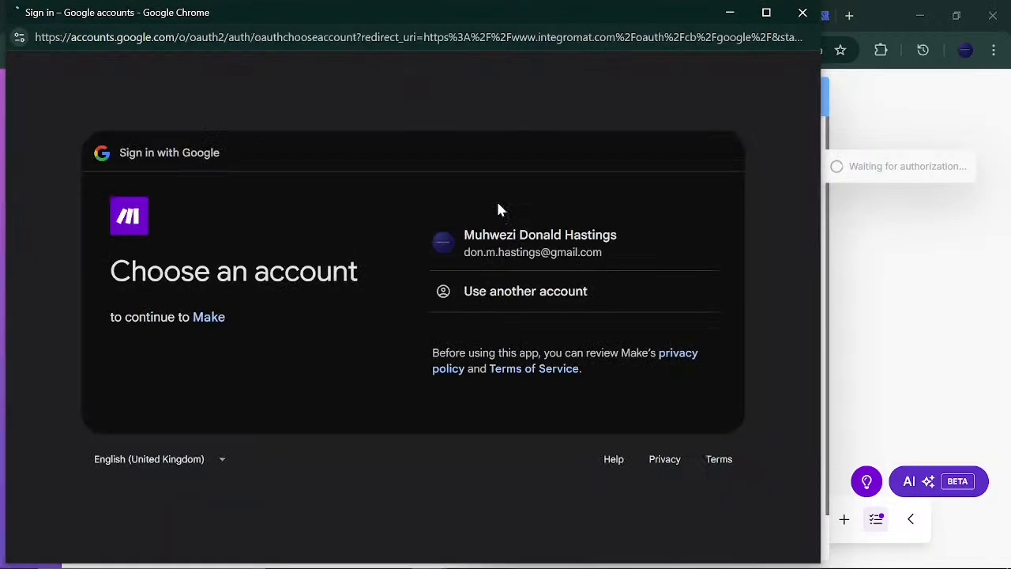
# - Choose the Google account and grant Make access to it for the new connection
pyautogui.click(540, 257)
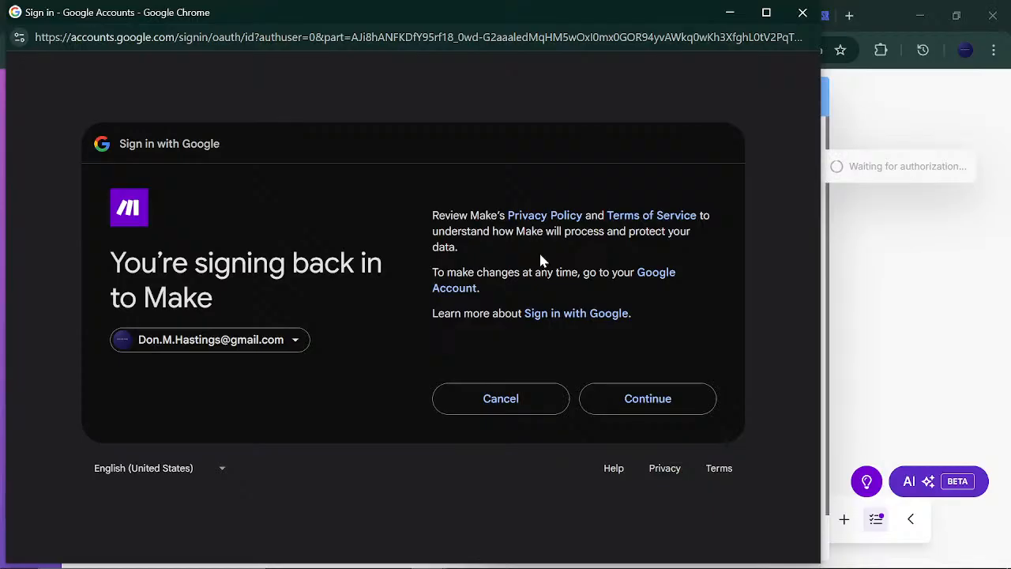
pyautogui.click(642, 403)
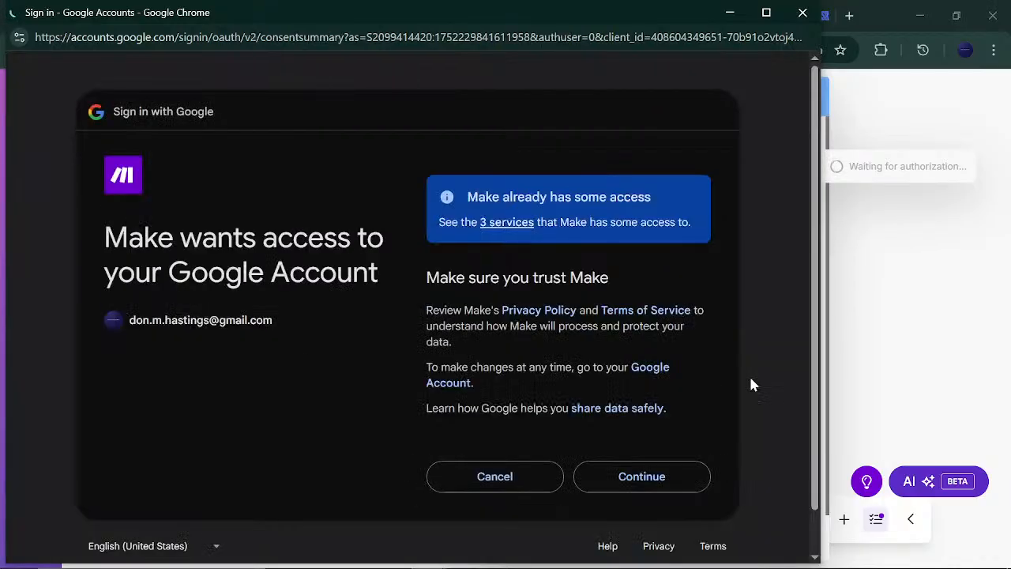
pyautogui.click(644, 488)
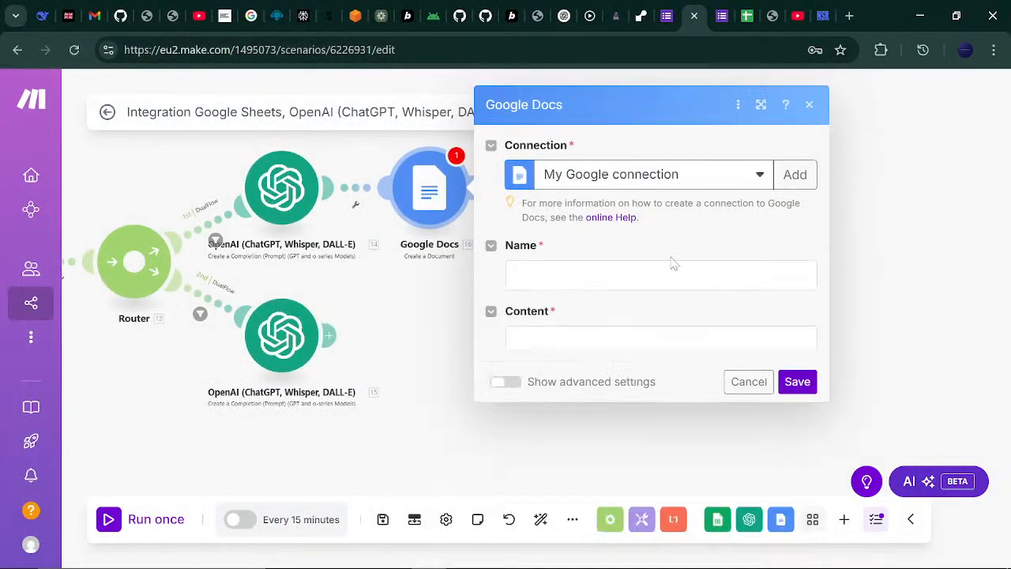
# - Name the new document with the Customer Name (B) item followed by 'Review Report'
pyautogui.click(672, 266)
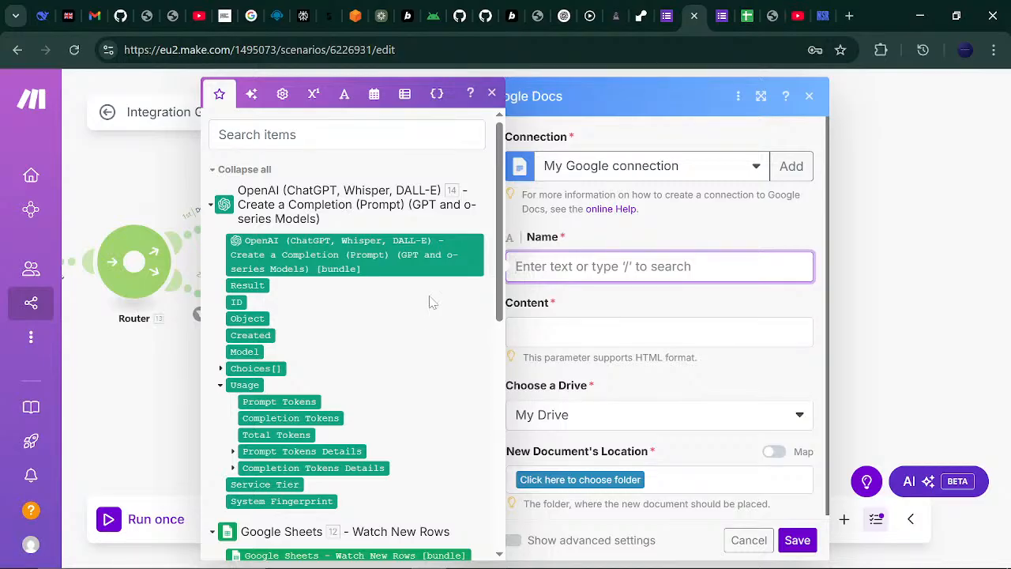
pyautogui.scroll(-4, 485, 348)
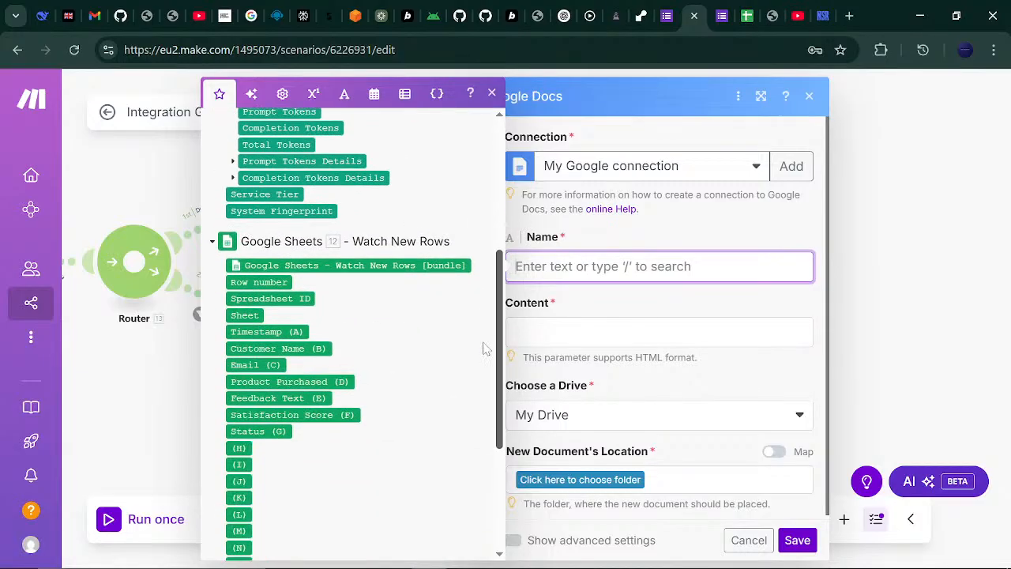
pyautogui.scroll(-3, 485, 348)
pyautogui.scroll(3, 486, 351)
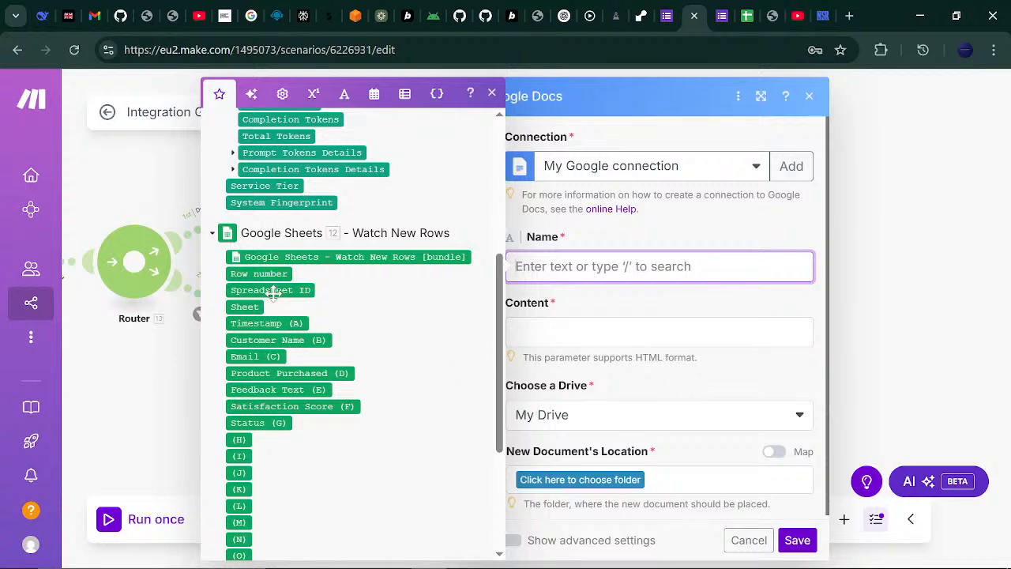
pyautogui.click(276, 339)
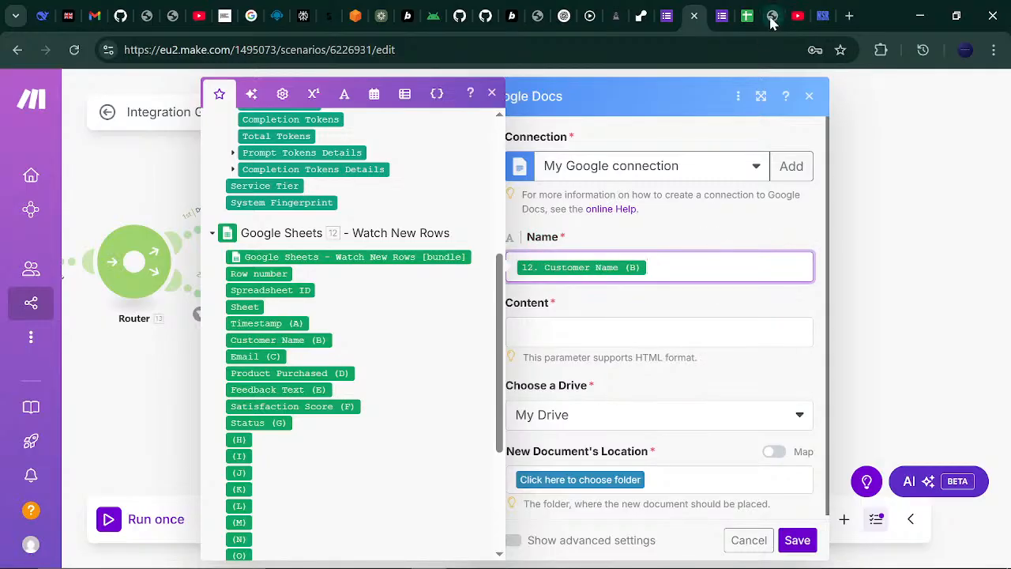
pyautogui.click(746, 10)
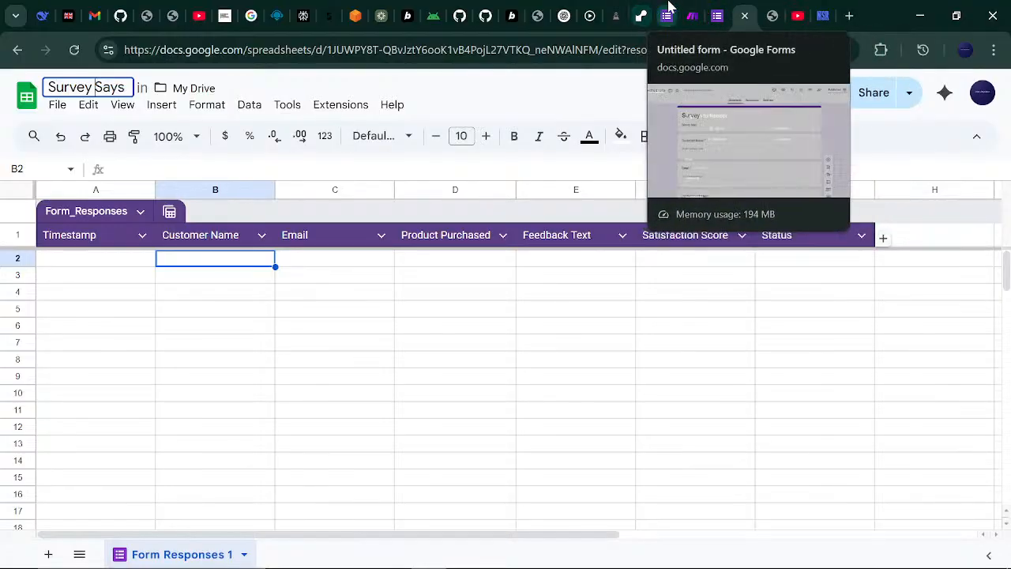
pyautogui.click(692, 14)
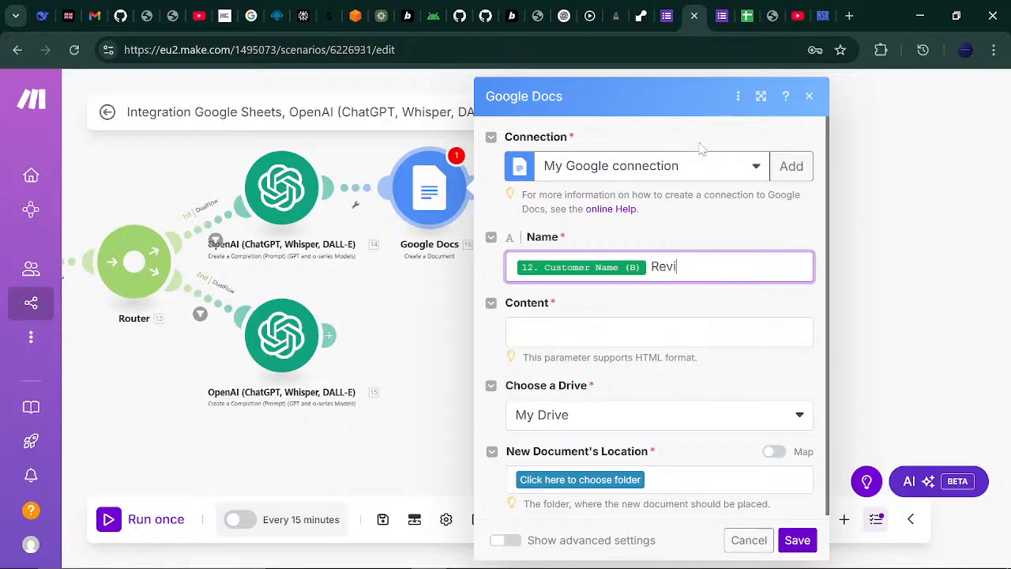
pyautogui.write('ew Report')
pyautogui.click(616, 331)
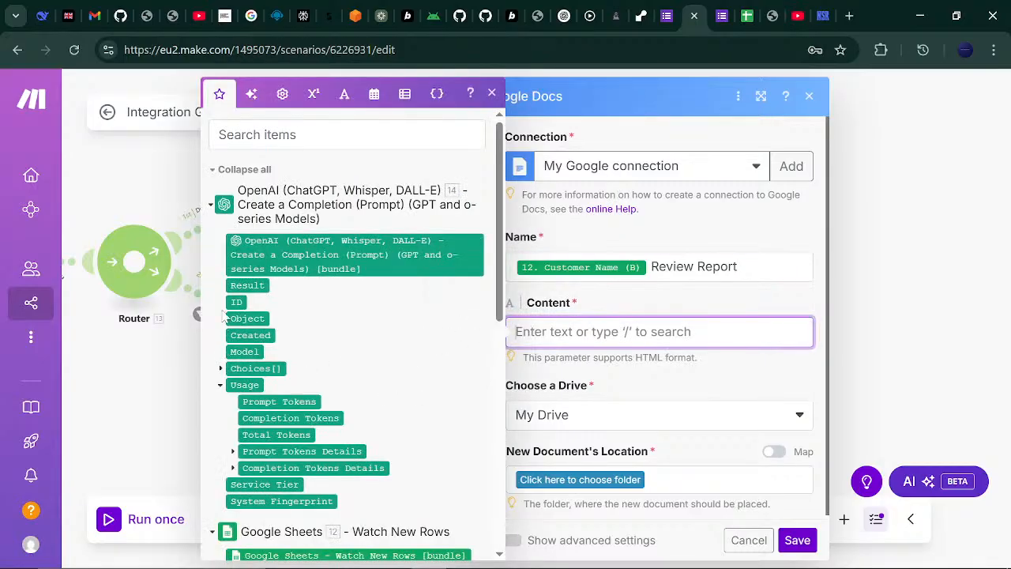
# - Map the OpenAI Choices[] Message Content into the Google Docs document body
pyautogui.click(220, 369)
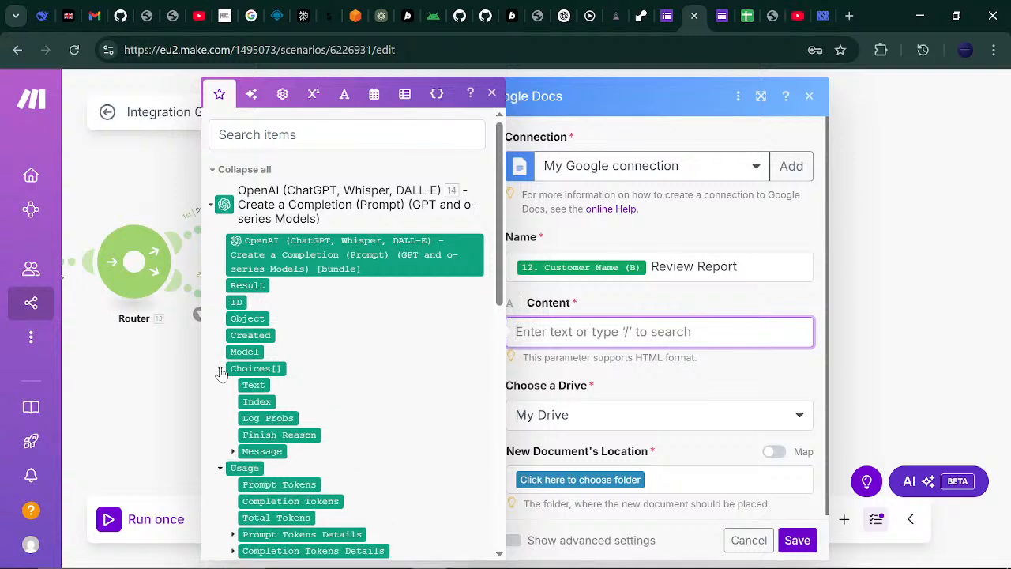
pyautogui.click(232, 453)
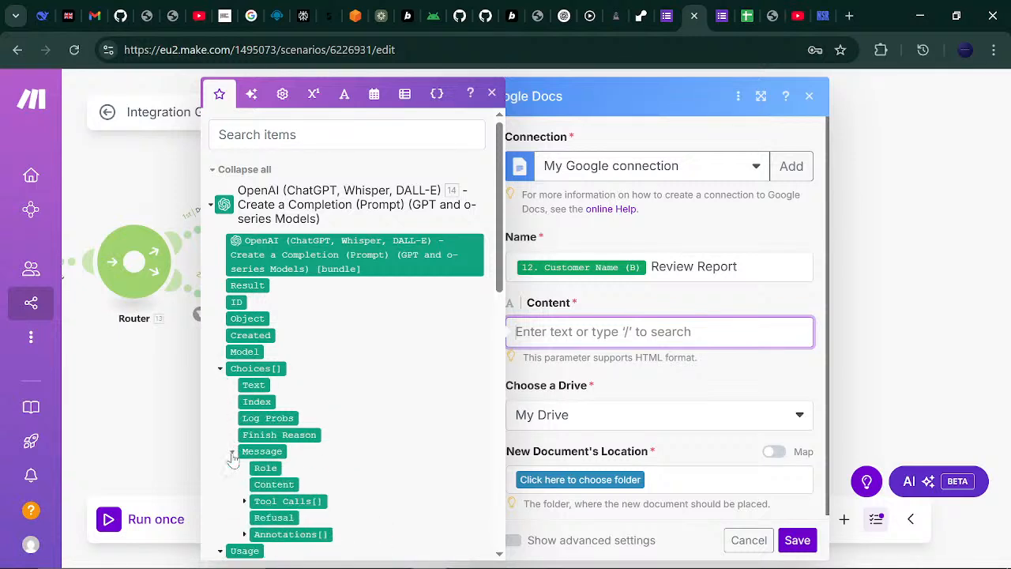
pyautogui.click(274, 484)
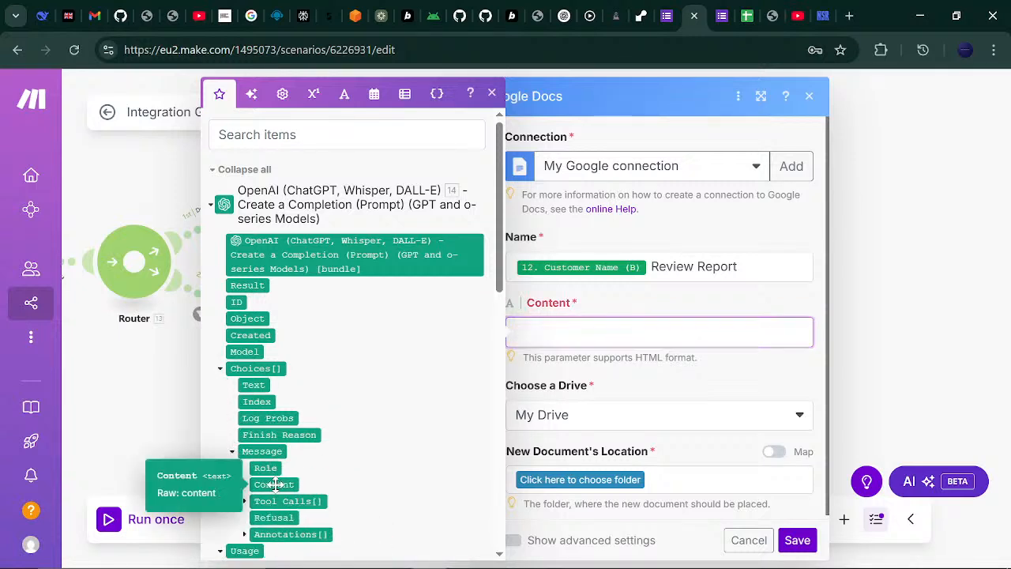
pyautogui.click(650, 386)
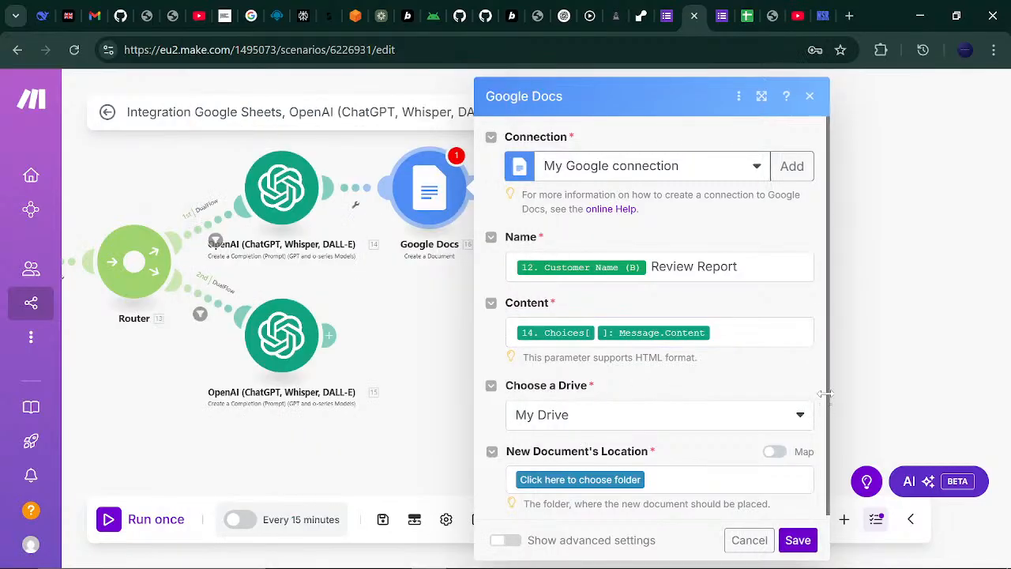
pyautogui.moveTo(825, 394); pyautogui.dragTo(822, 443)
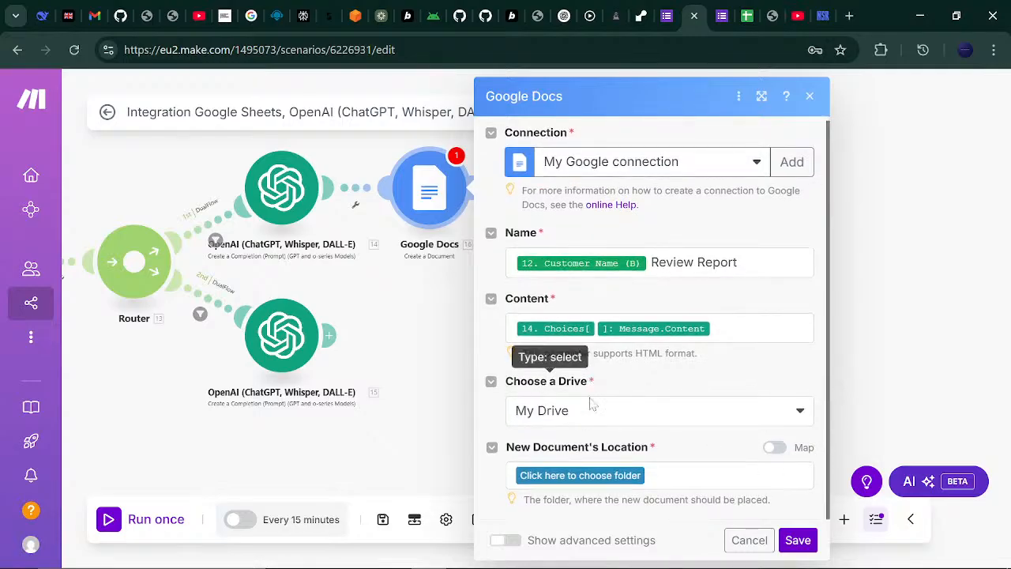
# - Place new documents in the REPORTS folder and save the Google Docs module
pyautogui.click(613, 476)
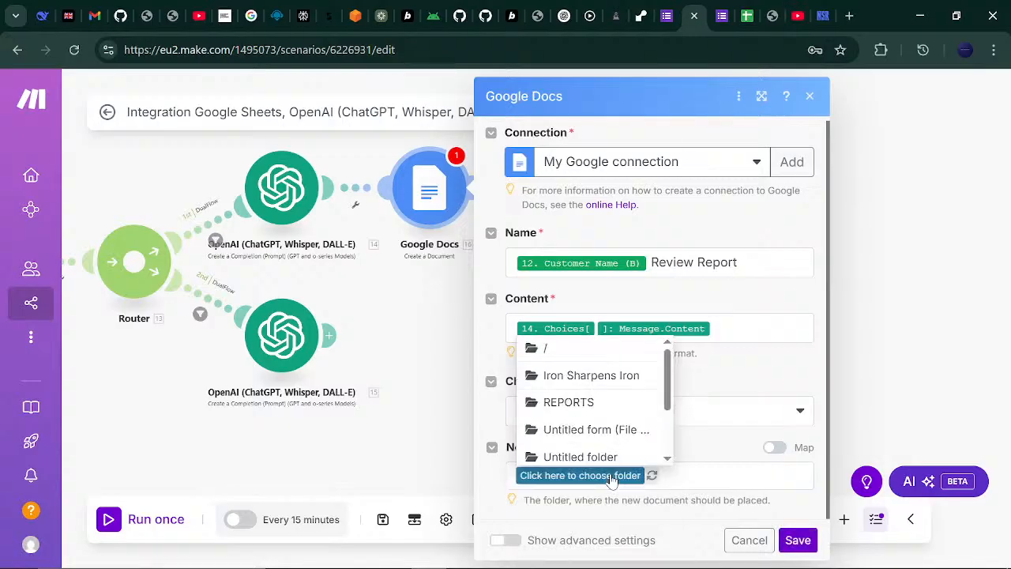
pyautogui.moveTo(669, 388)
pyautogui.mouseDown()
pyautogui.moveTo(666, 414)
pyautogui.moveTo(663, 383)
pyautogui.mouseUp()
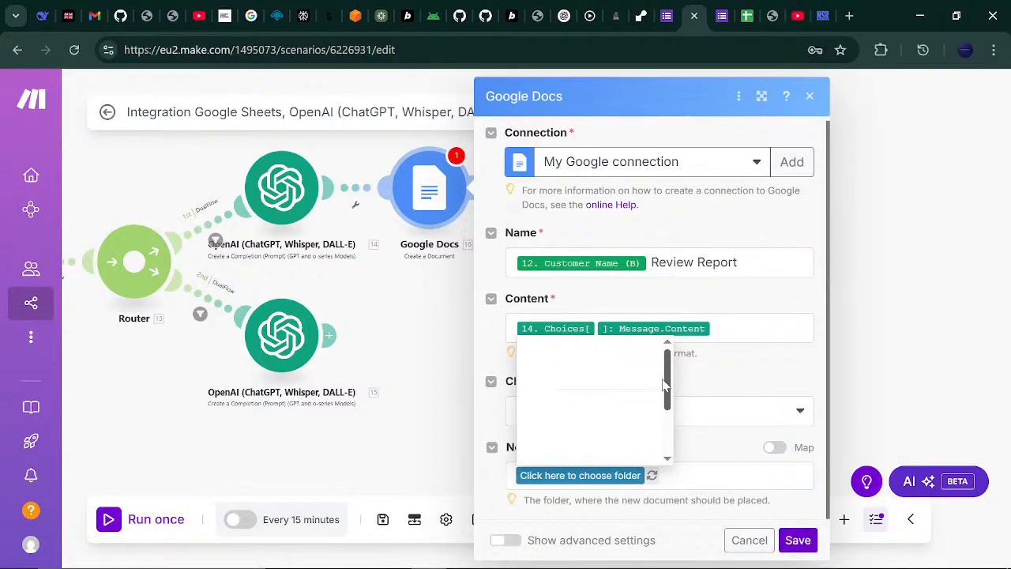
pyautogui.moveTo(664, 380); pyautogui.dragTo(665, 371)
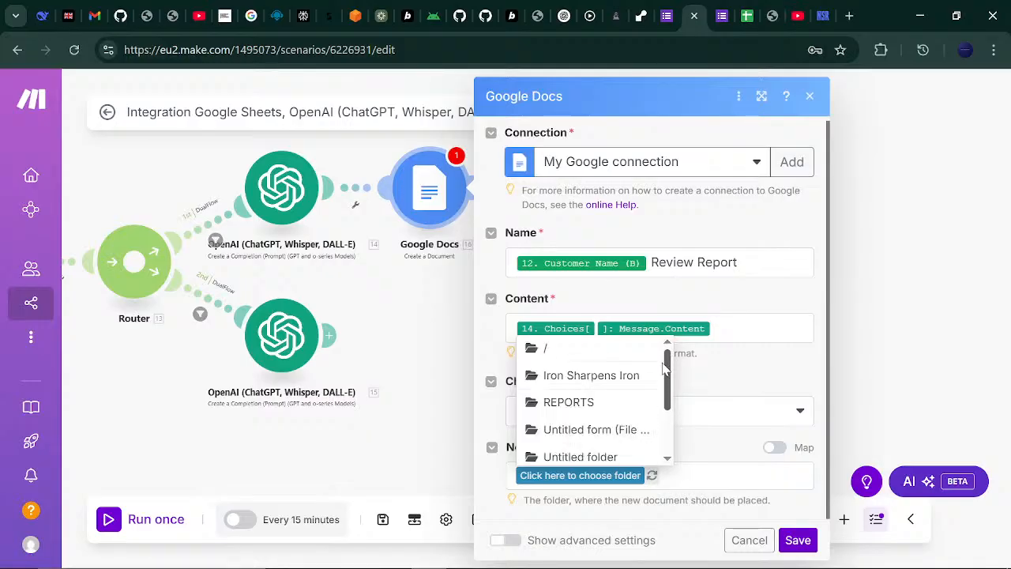
pyautogui.click(568, 404)
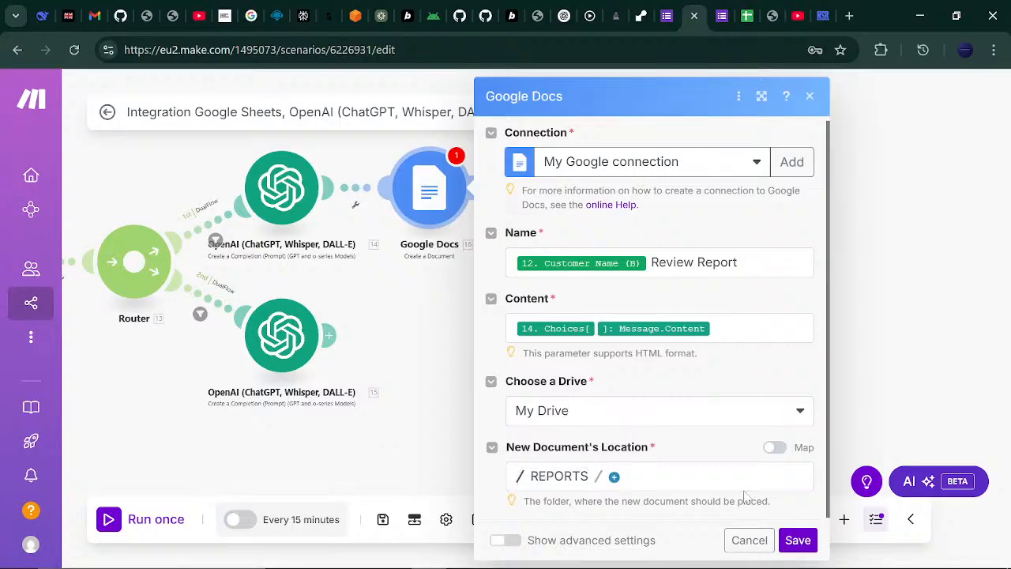
pyautogui.click(798, 540)
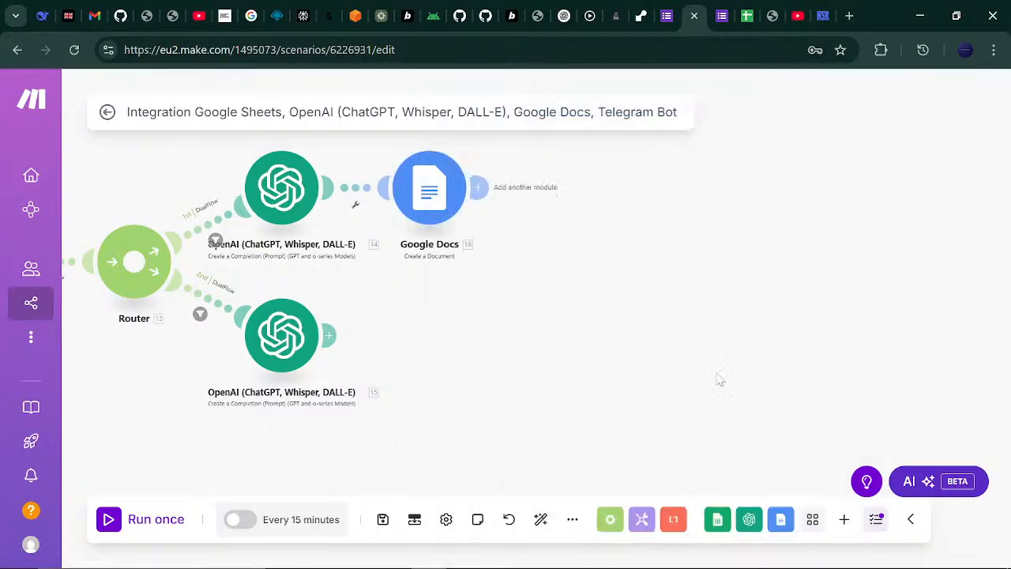
# - Add a Google Docs Create a Document module after the lower OpenAI module, named Customer Name (B) plus 'Escalation Report'
pyautogui.click(330, 335)
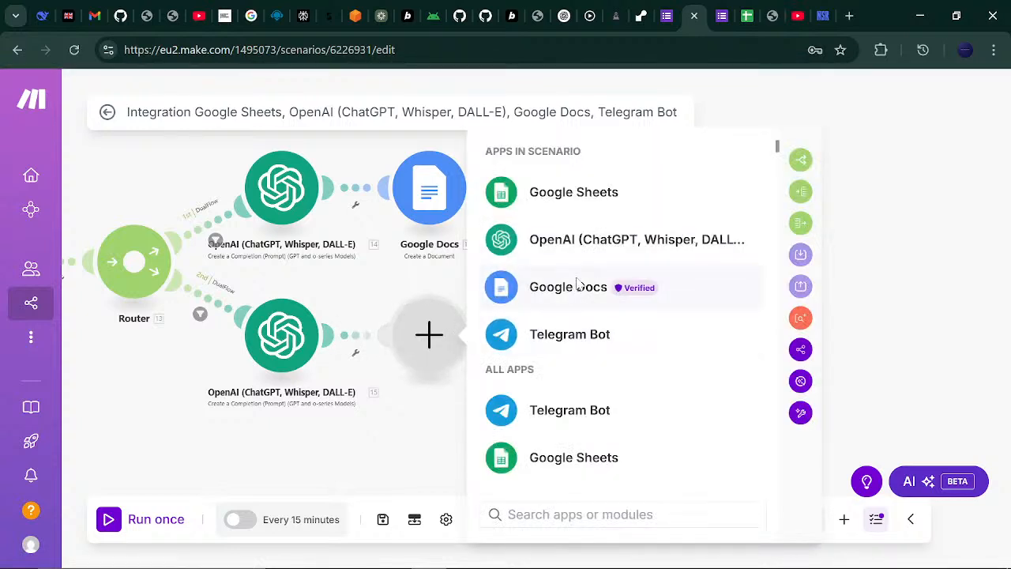
pyautogui.click(578, 285)
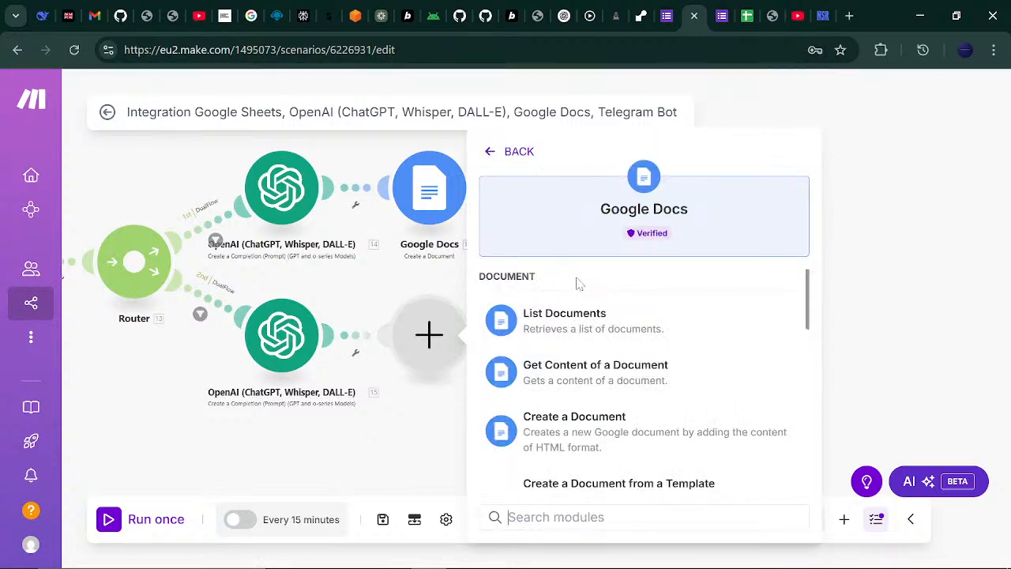
pyautogui.click(570, 412)
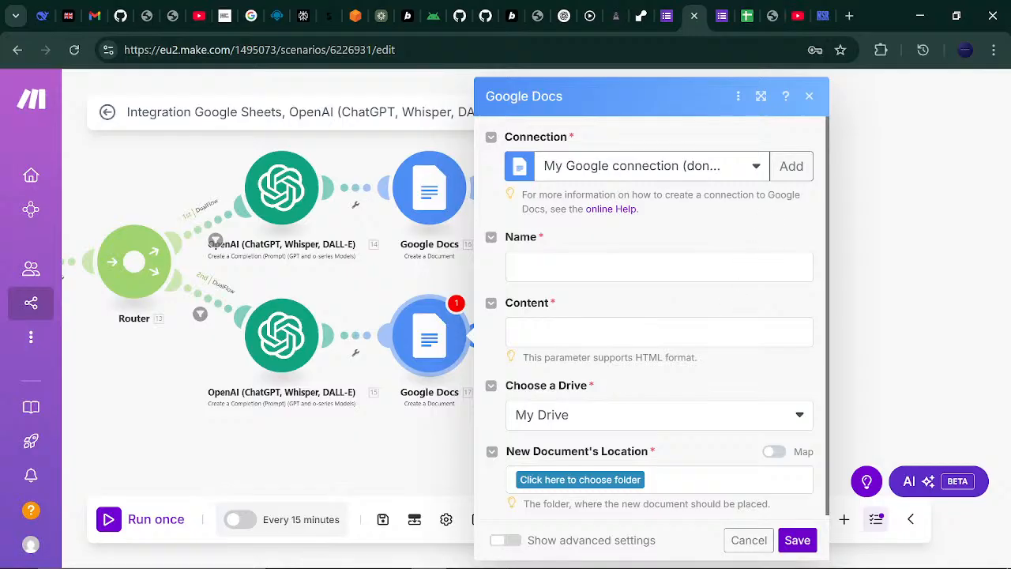
pyautogui.click(510, 265)
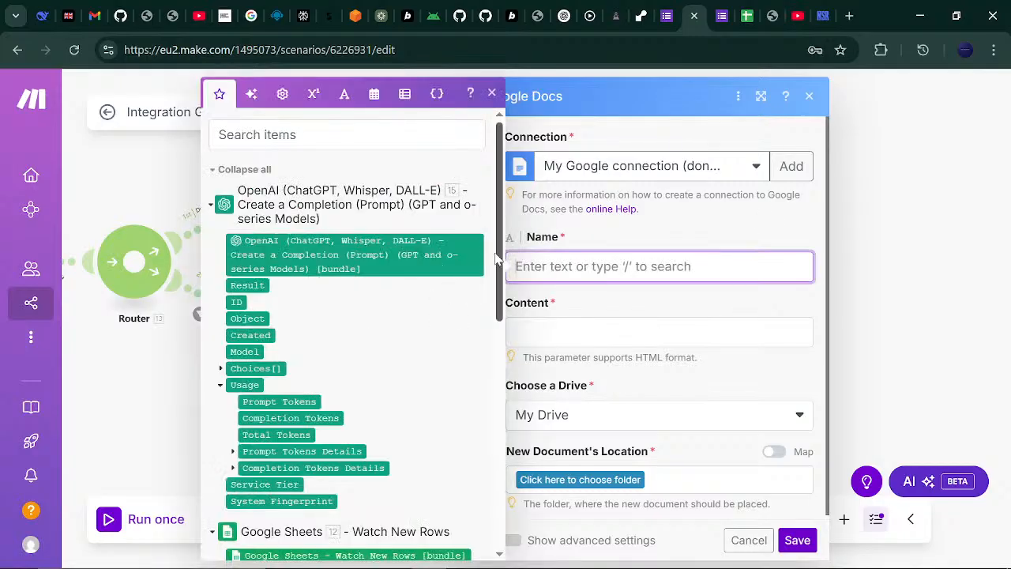
pyautogui.moveTo(498, 259); pyautogui.dragTo(498, 370)
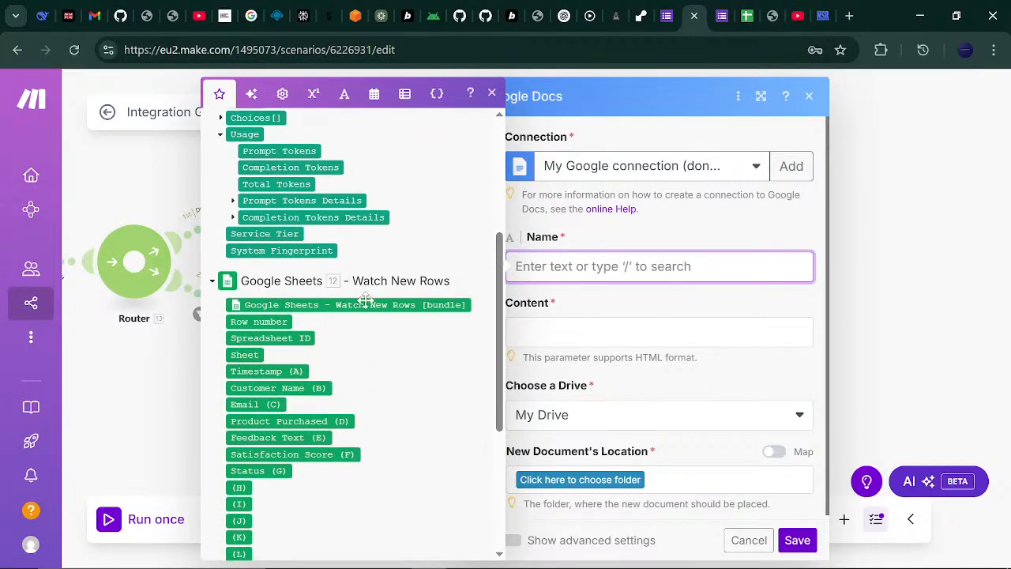
pyautogui.click(272, 388)
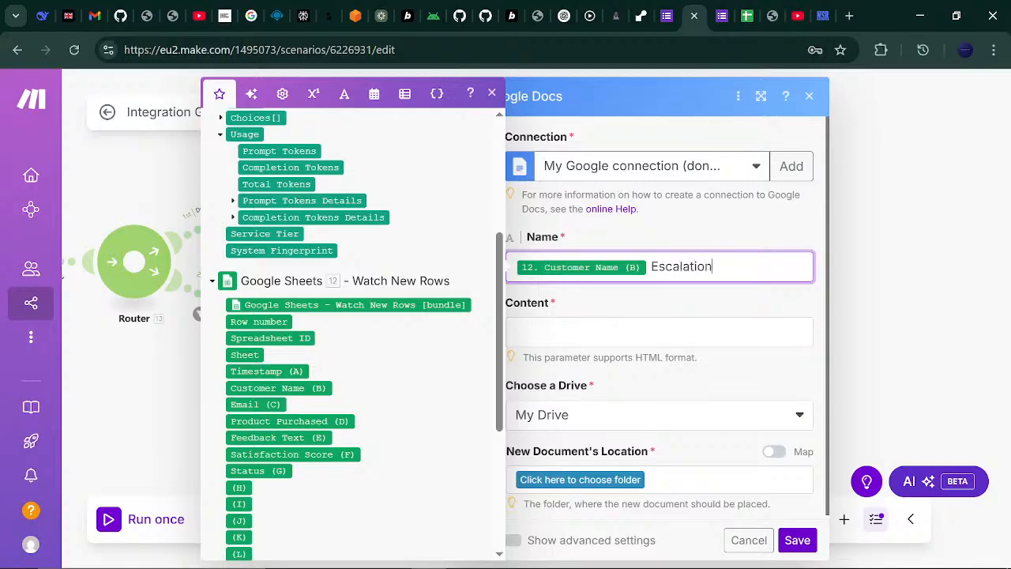
pyautogui.write('Escalation report')
pyautogui.write('R')
# - Map the OpenAI Choices[] Message Content into the new document's content
pyautogui.click(616, 331)
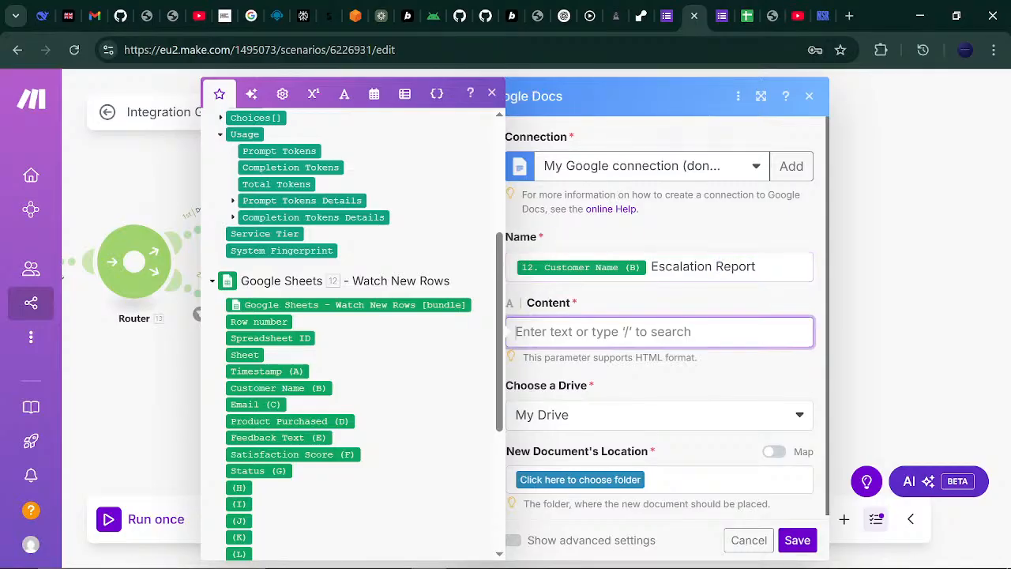
pyautogui.moveTo(499, 284); pyautogui.dragTo(469, 447)
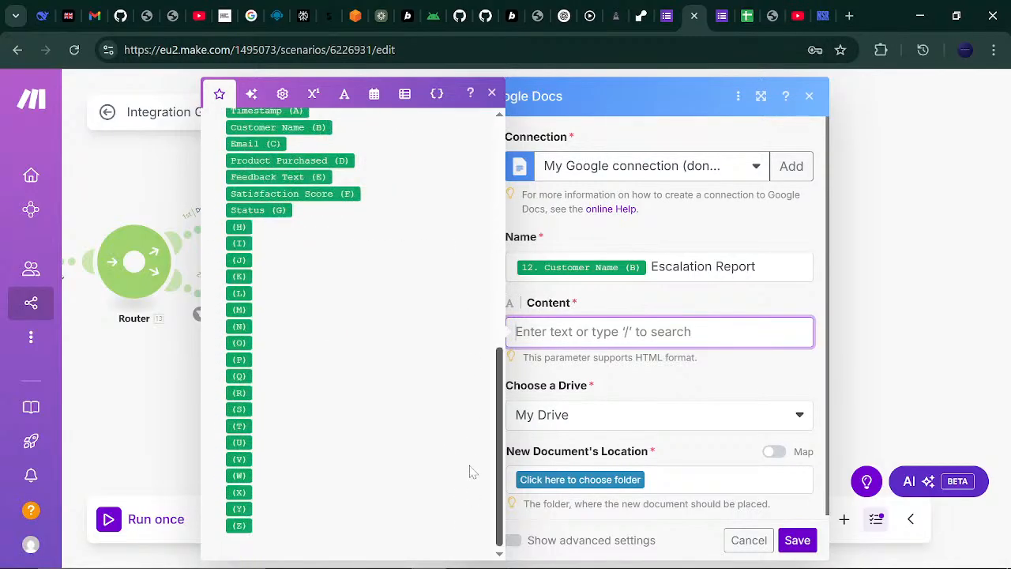
pyautogui.scroll(10, 469, 471)
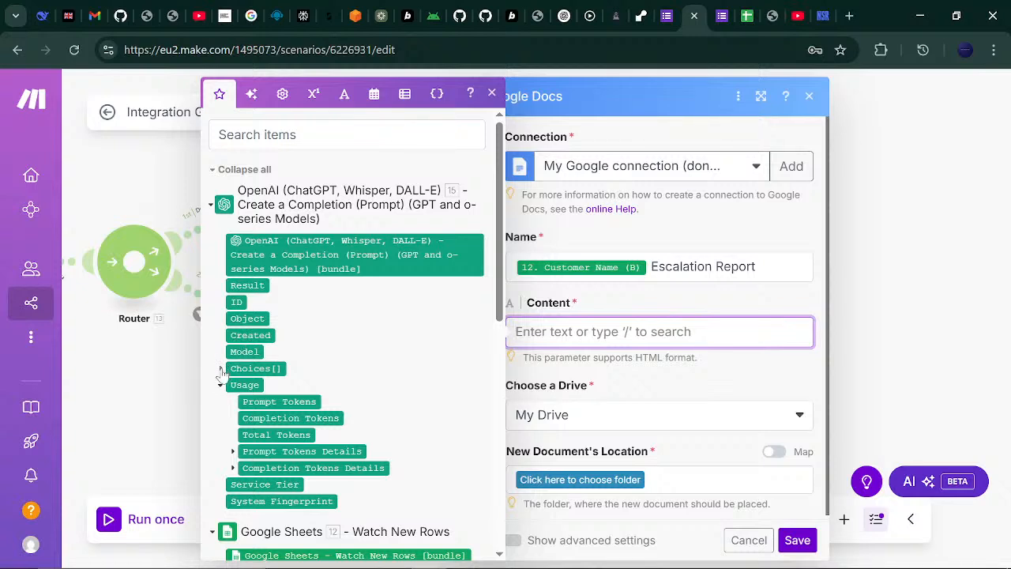
pyautogui.click(222, 368)
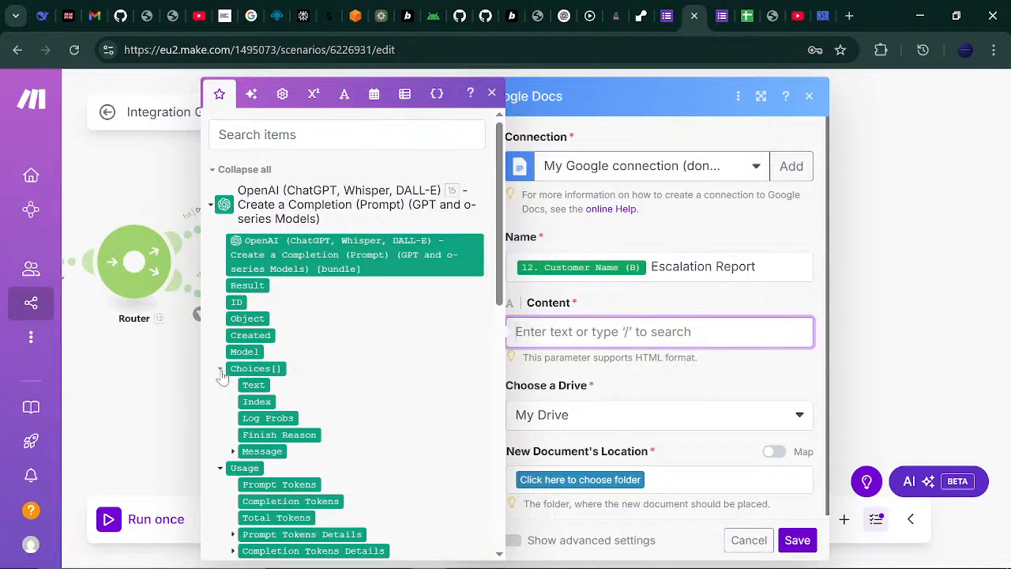
pyautogui.click(233, 453)
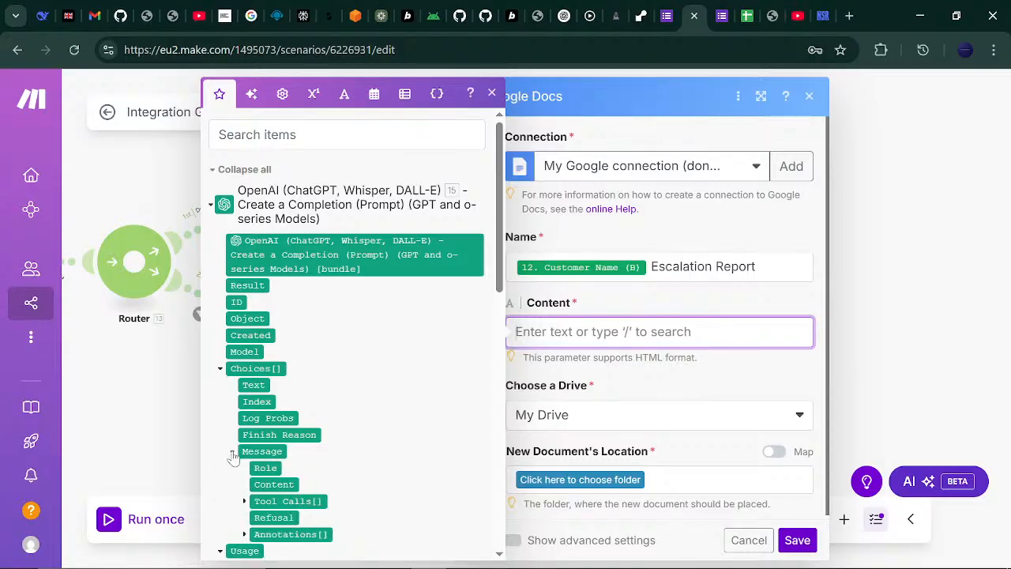
pyautogui.click(273, 482)
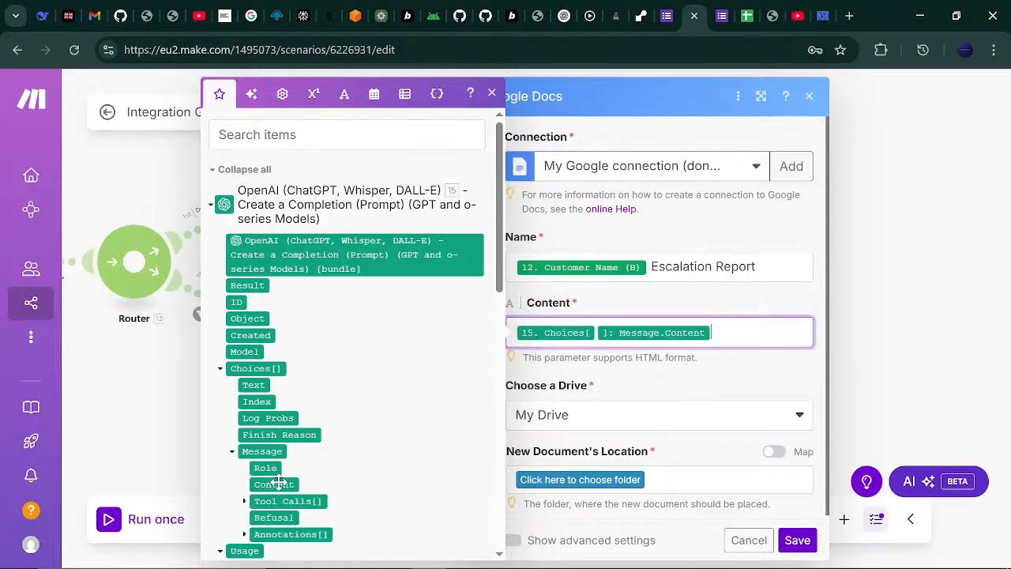
pyautogui.click(574, 395)
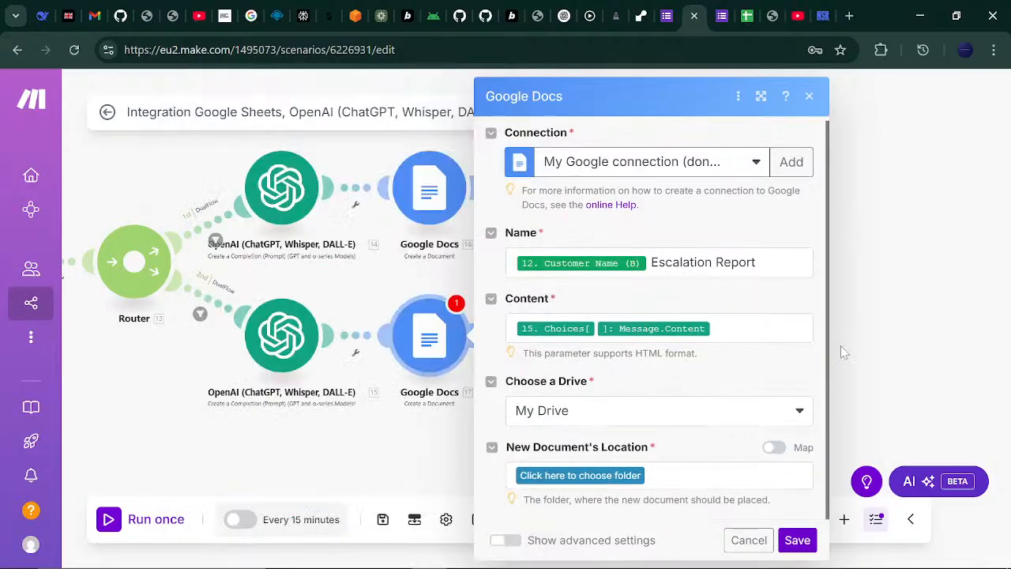
# - Save the new documents to the REPORTS folder and save the module settings
pyautogui.click(639, 475)
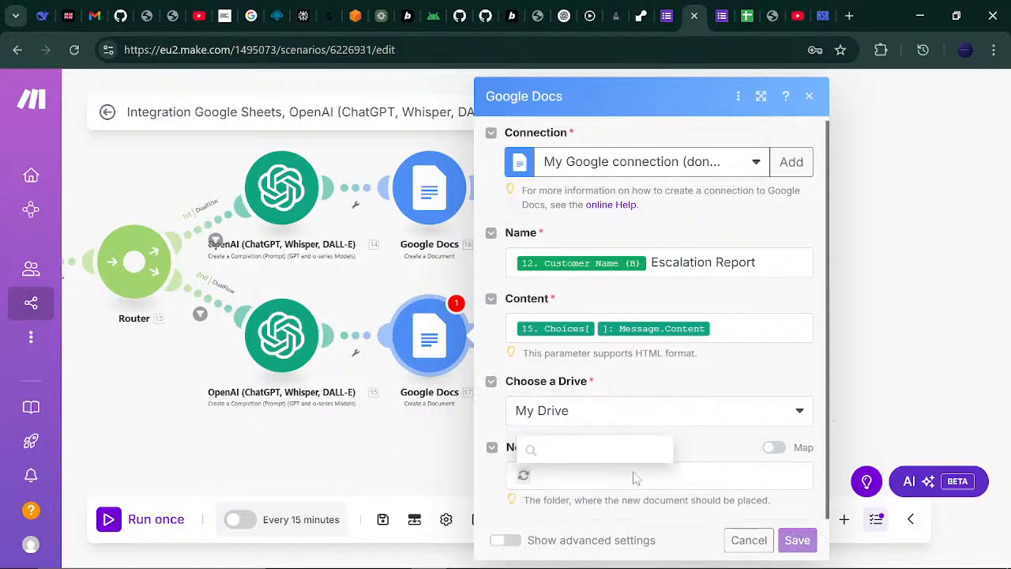
pyautogui.click(597, 409)
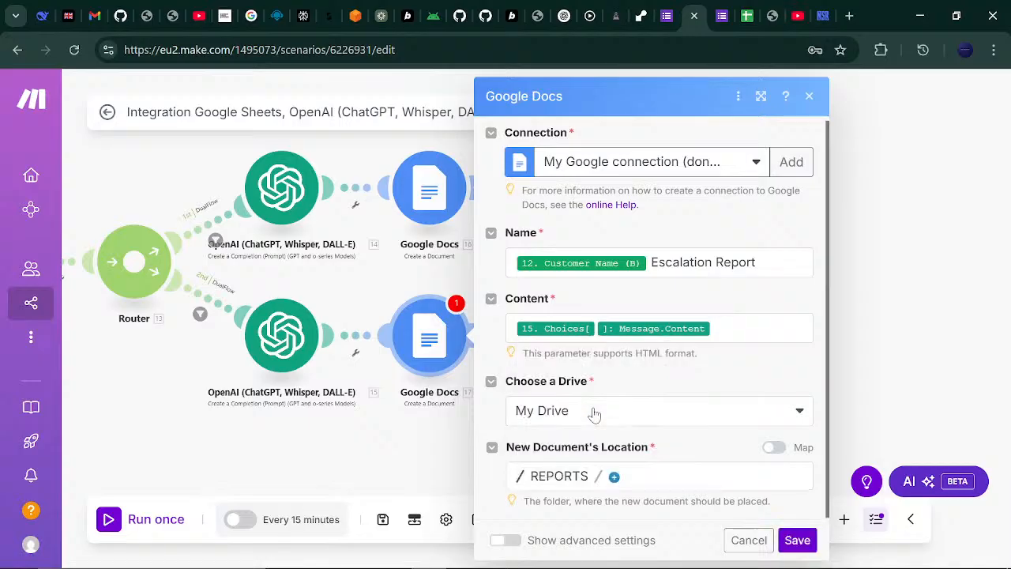
pyautogui.click(798, 541)
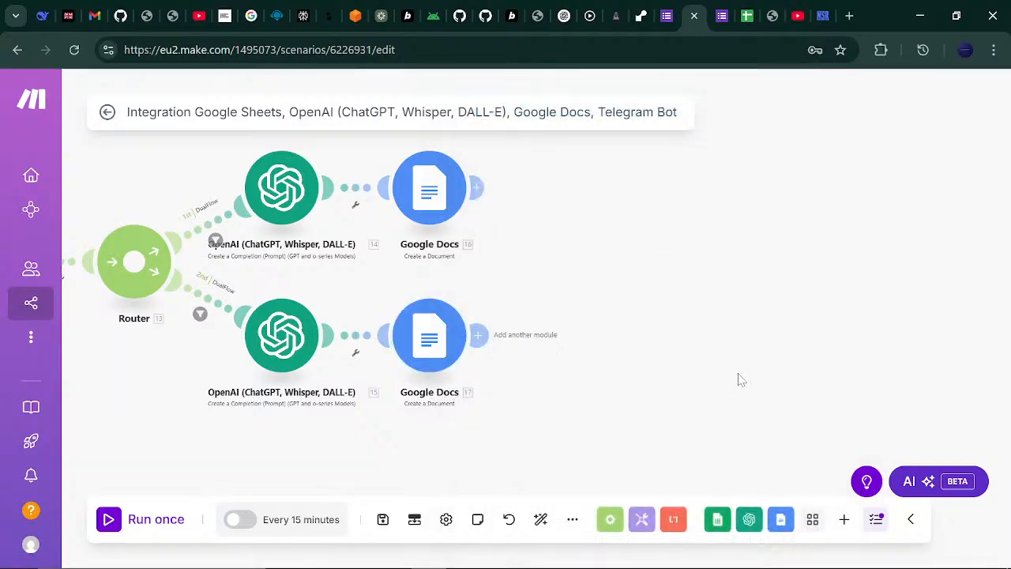
pyautogui.moveTo(670, 282); pyautogui.dragTo(898, 275)
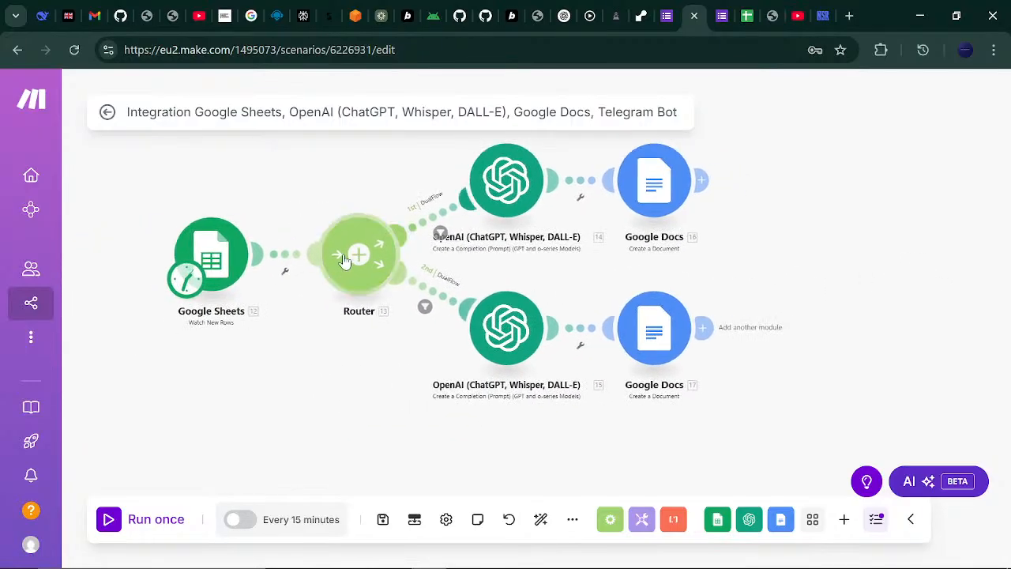
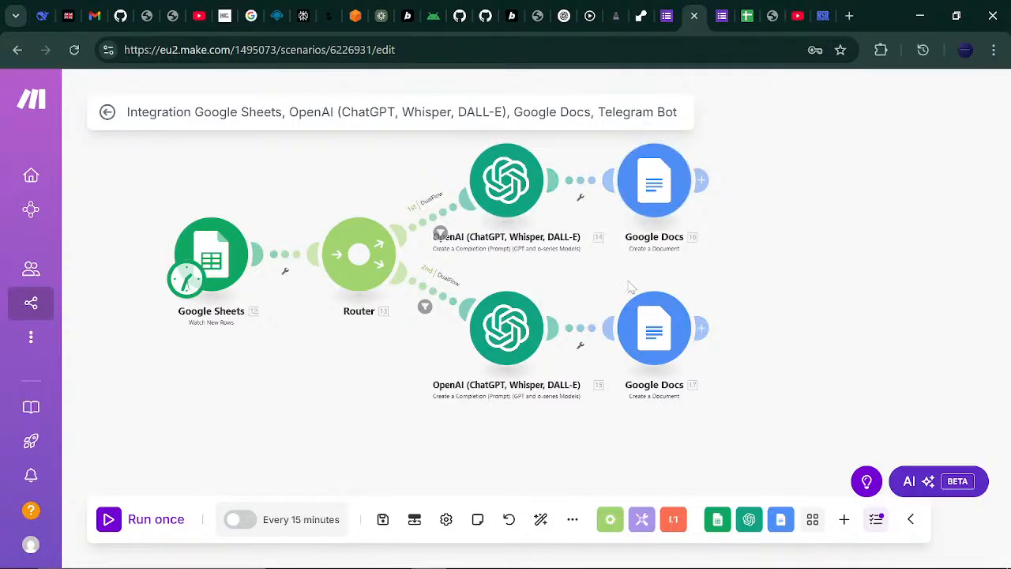
# - Add a Google Docs Download a Document module after the upper Create a Document module
pyautogui.moveTo(798, 241); pyautogui.dragTo(564, 260)
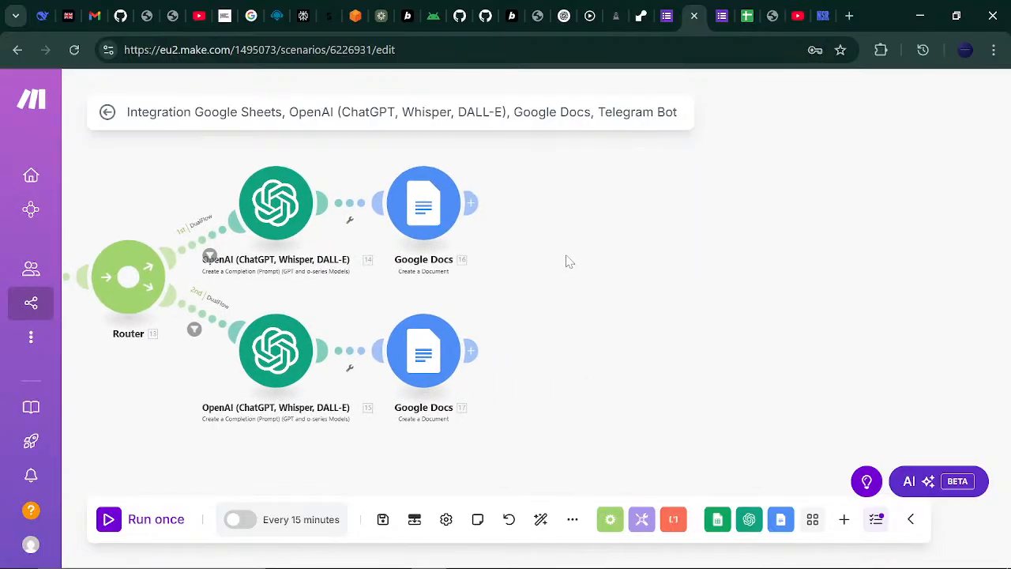
pyautogui.click(474, 202)
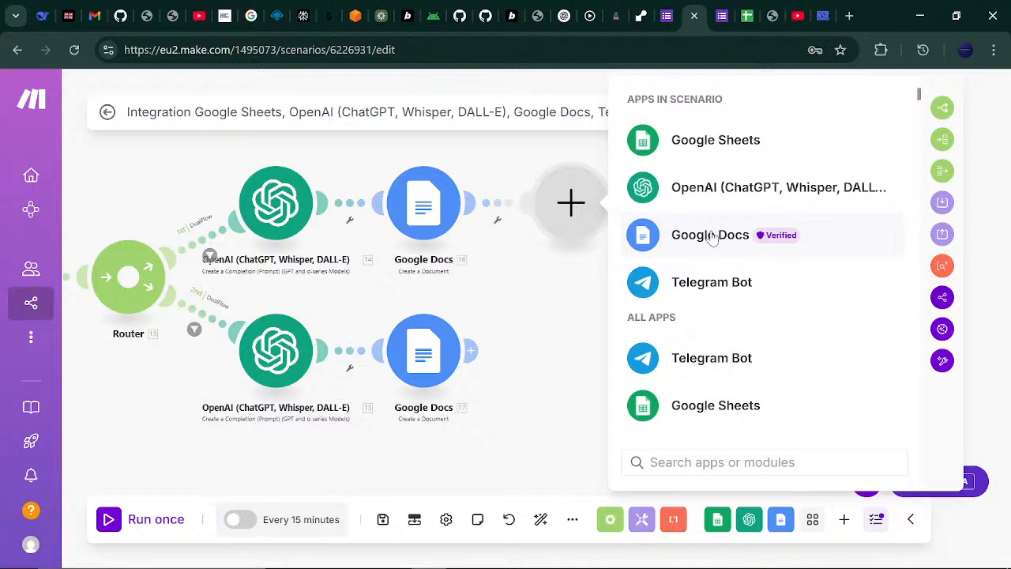
pyautogui.click(710, 235)
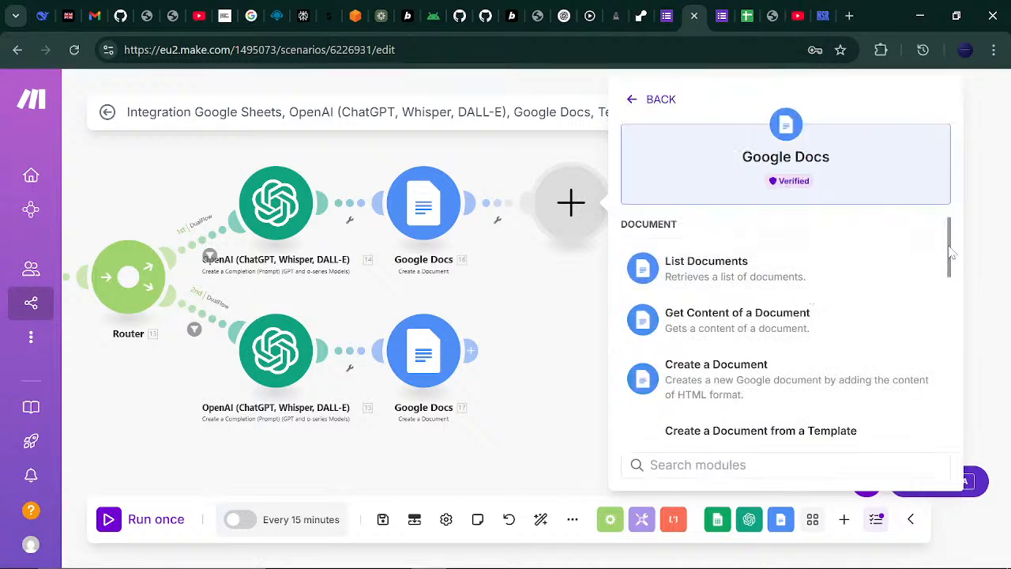
pyautogui.moveTo(949, 248); pyautogui.dragTo(941, 341)
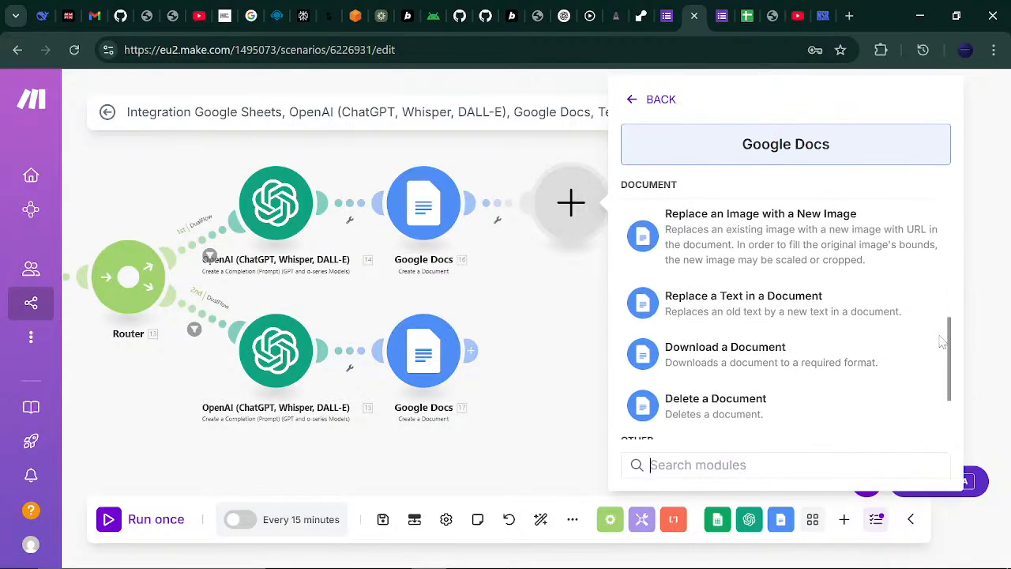
pyautogui.click(757, 347)
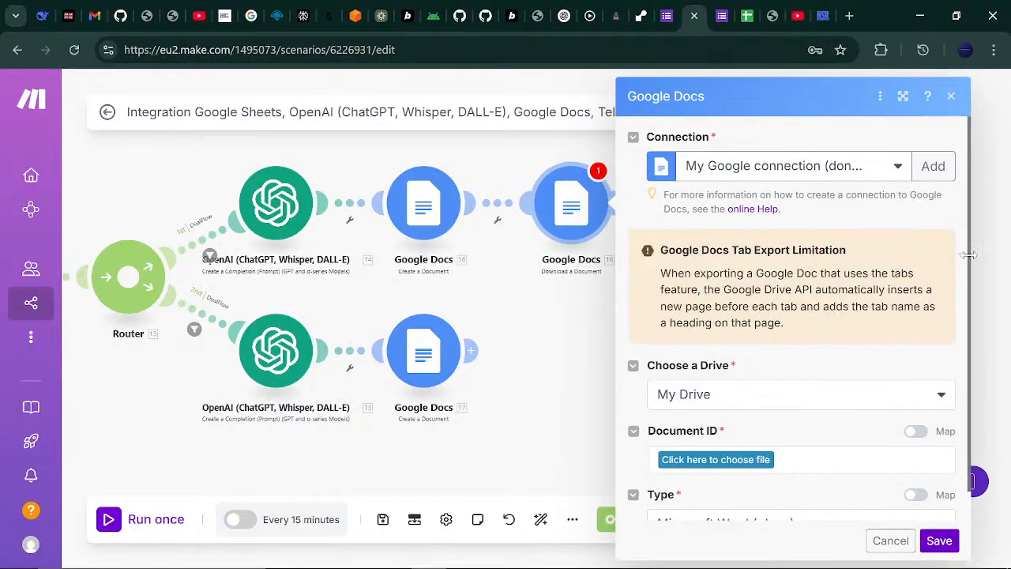
# - Map module 16's Document ID, set the download type to PDF Document (.pdf), and save
pyautogui.scroll(-1, 970, 259)
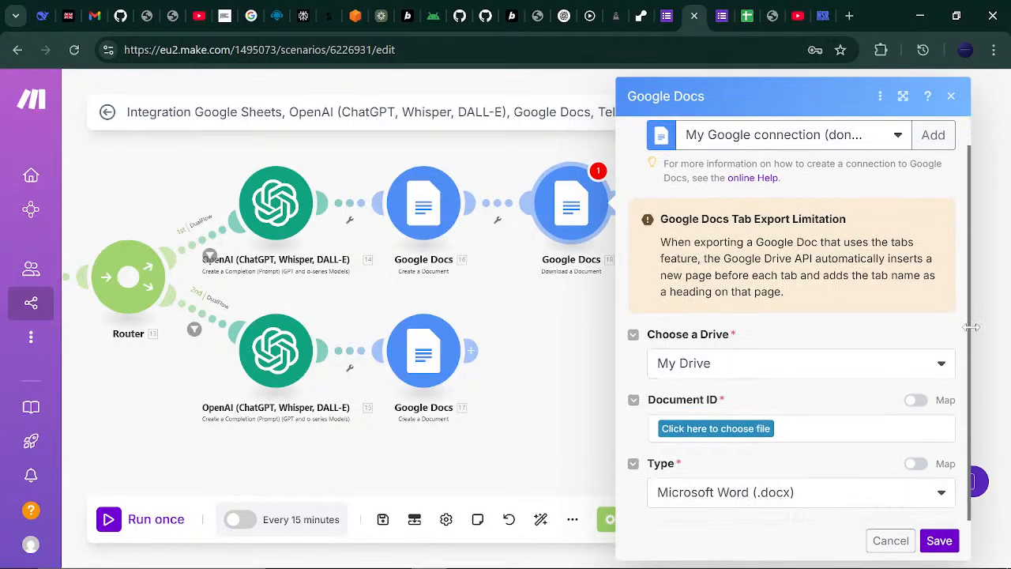
pyautogui.click(917, 403)
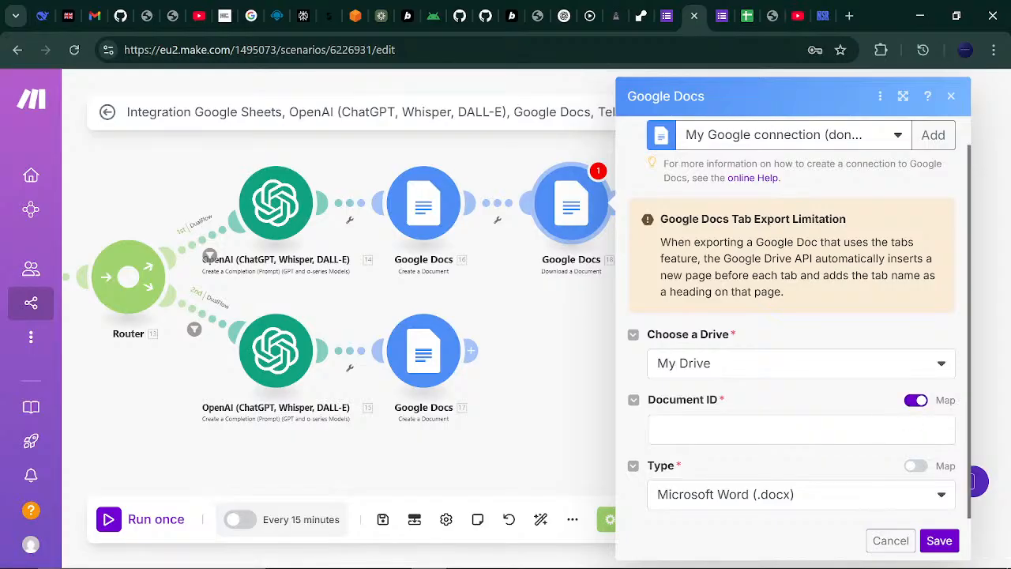
pyautogui.click(837, 430)
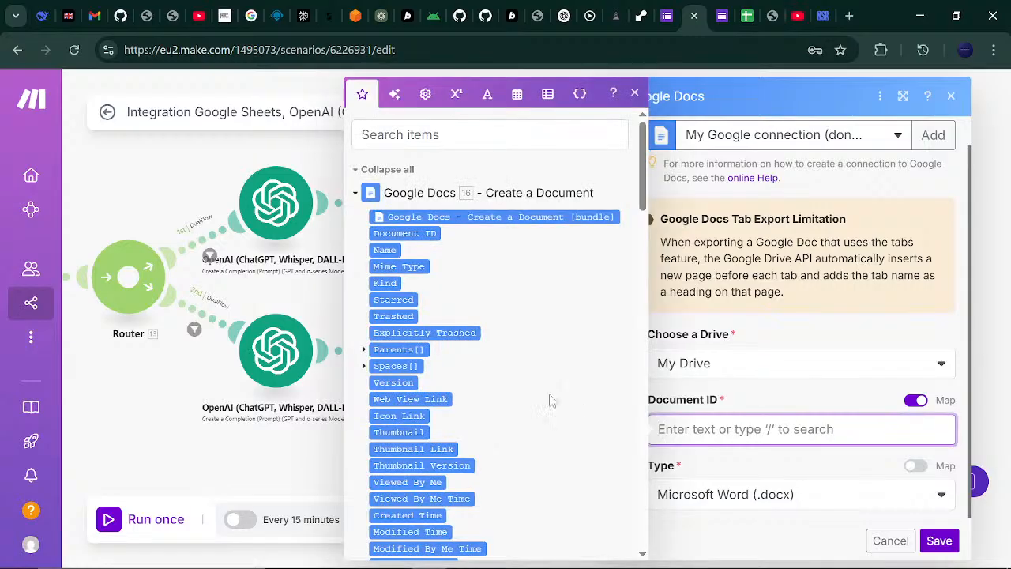
pyautogui.click(405, 234)
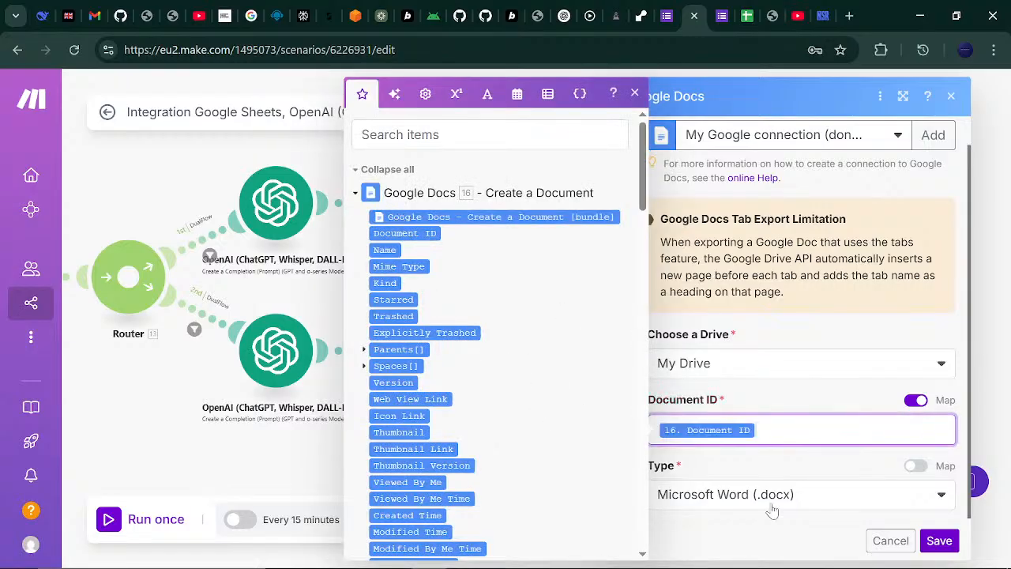
pyautogui.click(748, 470)
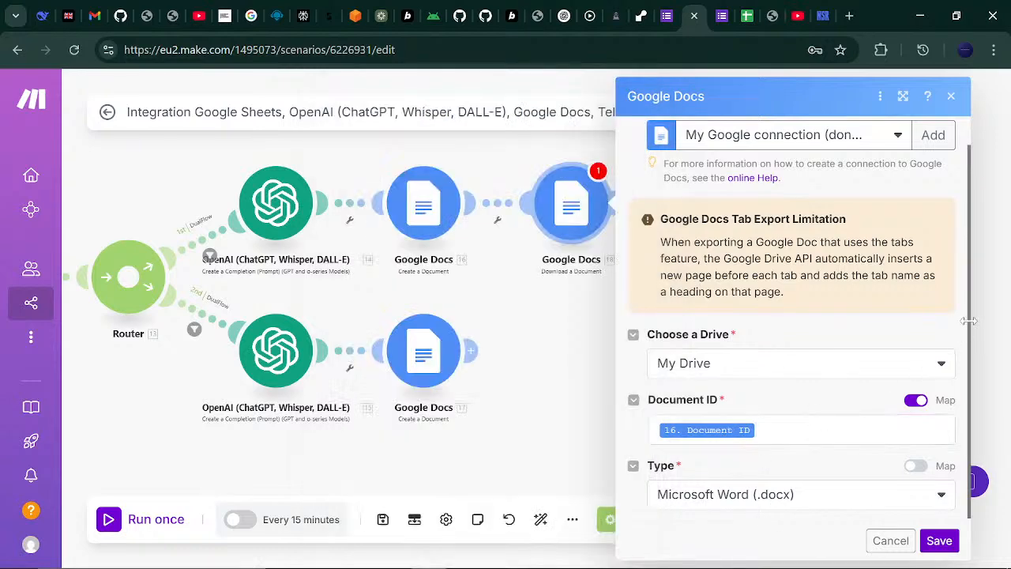
pyautogui.click(941, 493)
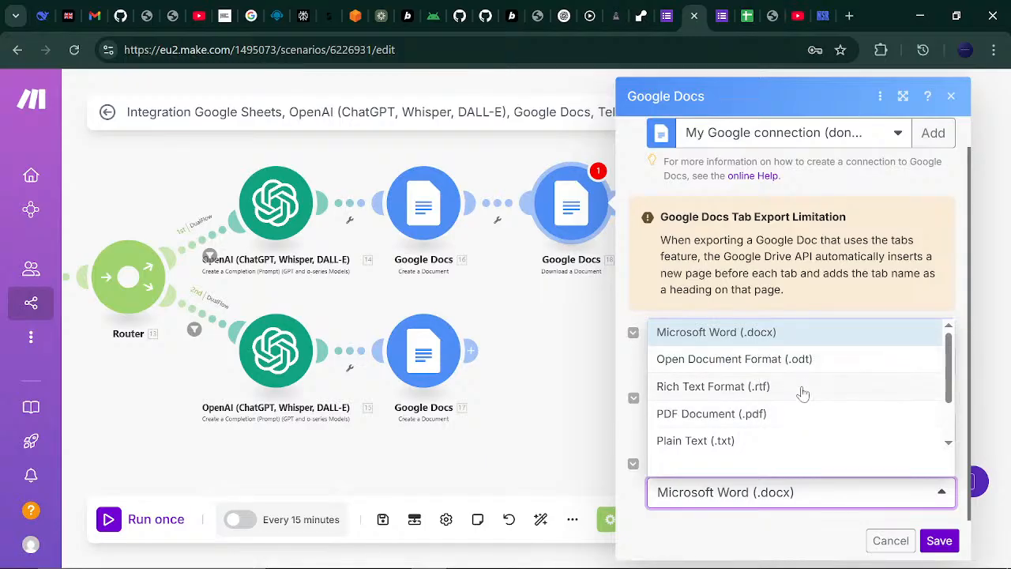
pyautogui.click(802, 414)
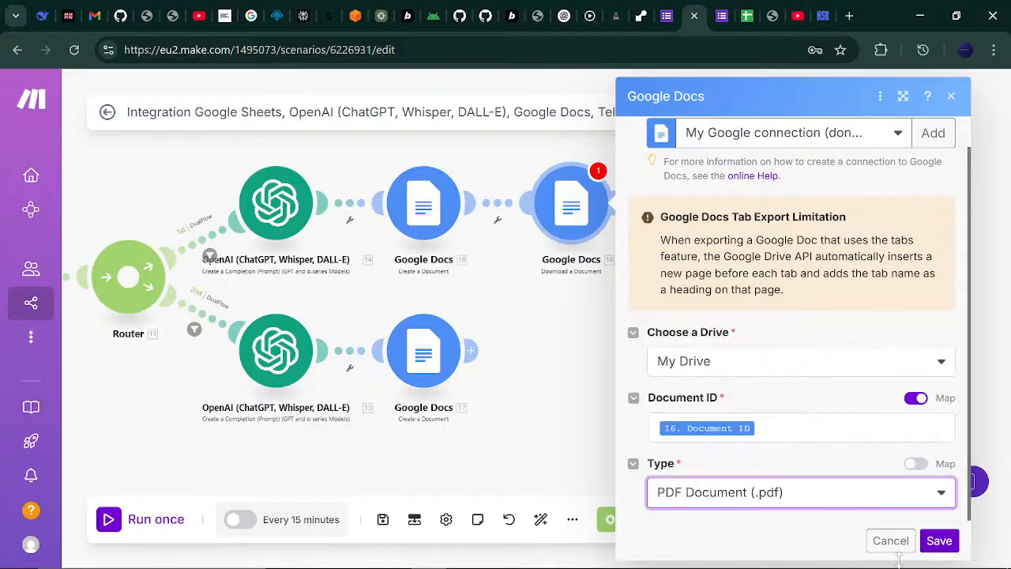
pyautogui.click(940, 542)
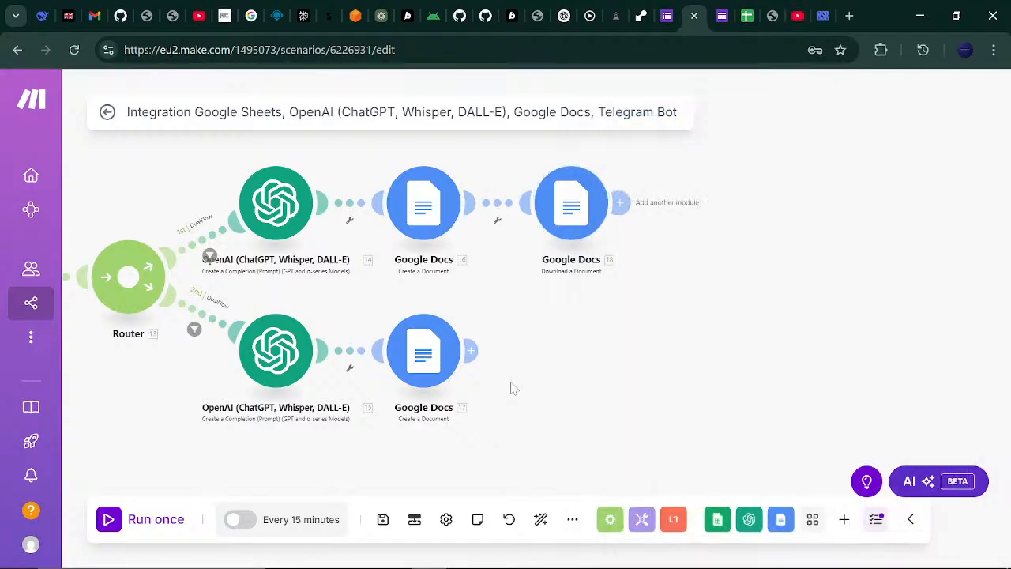
# - Add a Google Docs Download a Document module after the lower Create a Document module
pyautogui.click(470, 350)
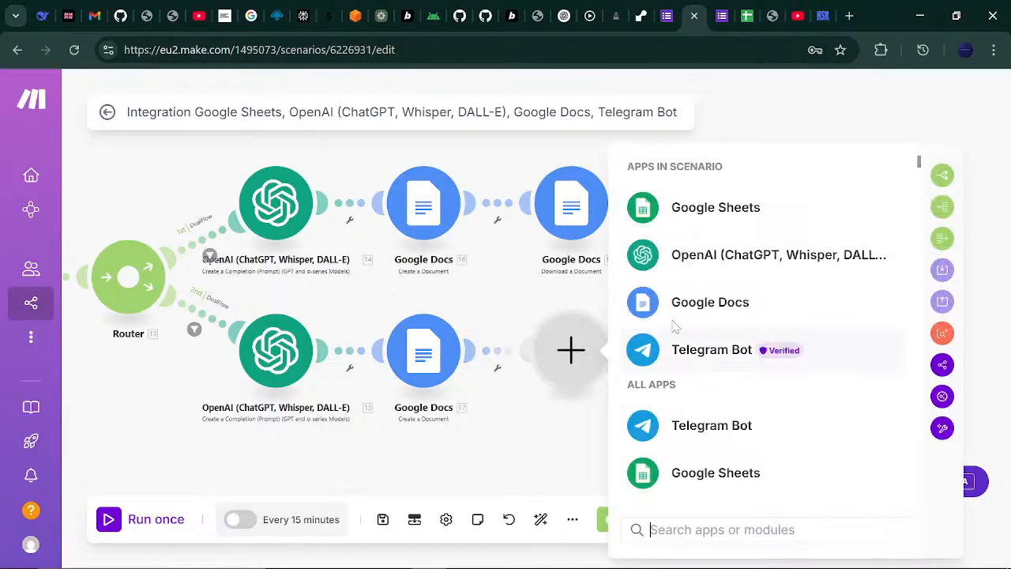
pyautogui.click(695, 298)
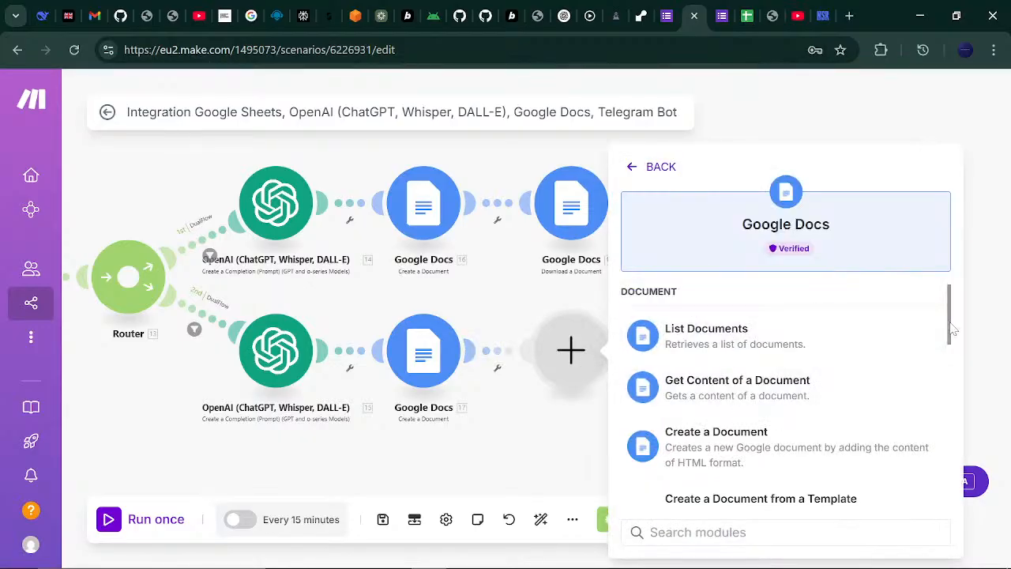
pyautogui.moveTo(952, 330); pyautogui.dragTo(948, 452)
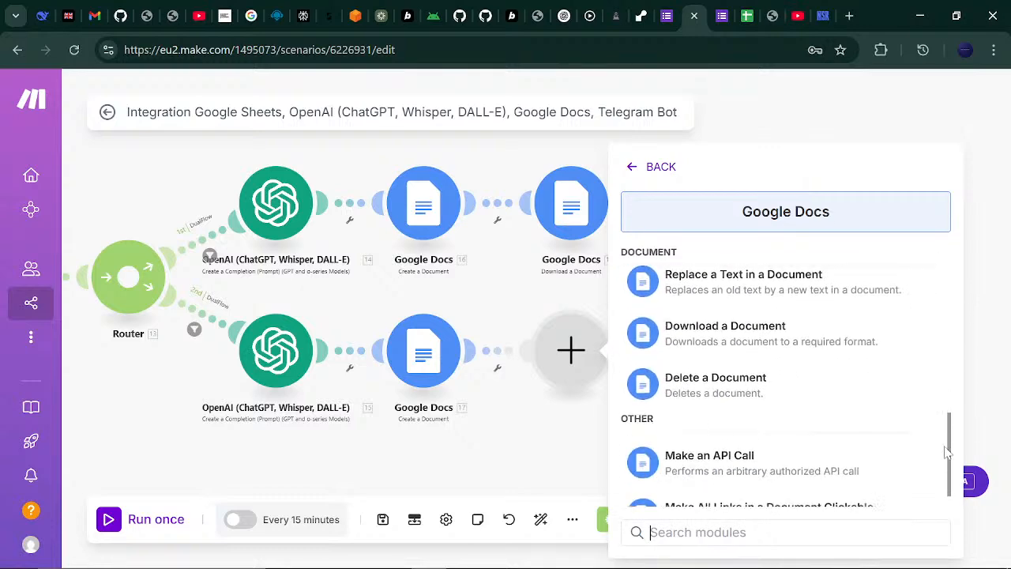
pyautogui.click(806, 323)
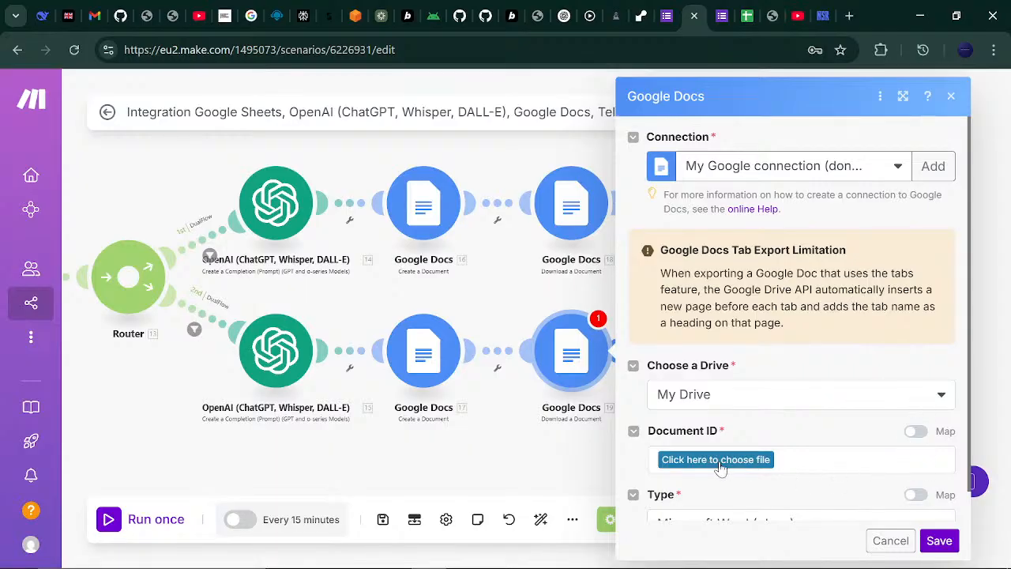
# - Map module 17's Document ID, set the download type to PDF Document (.pdf), and save
pyautogui.click(916, 432)
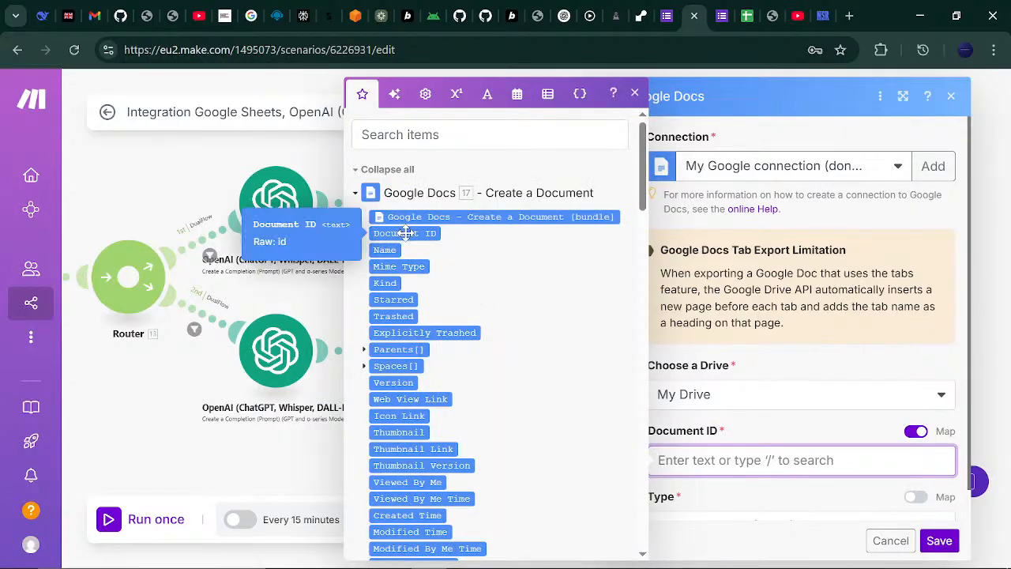
pyautogui.click(404, 233)
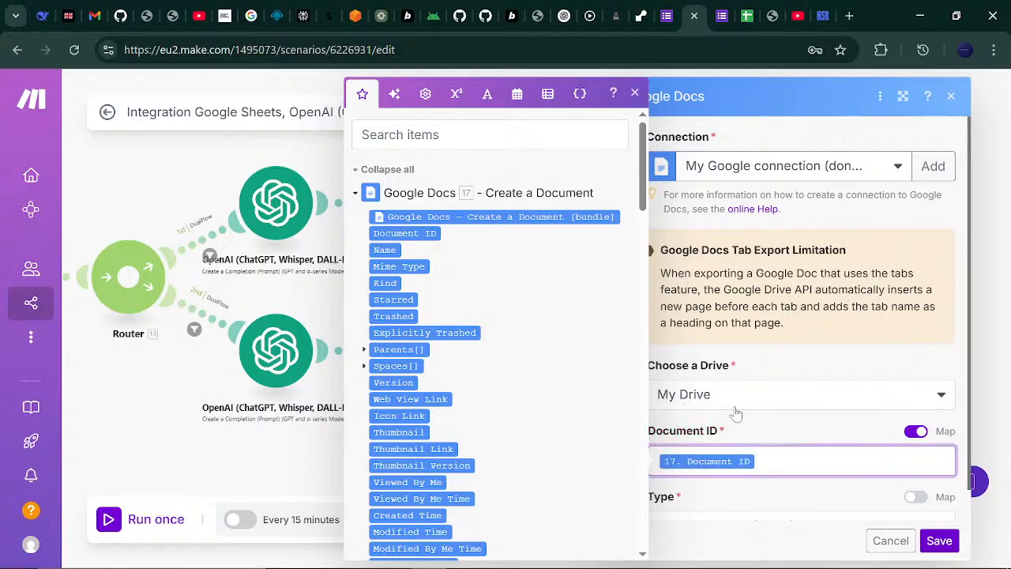
pyautogui.click(782, 431)
pyautogui.scroll(-2, 970, 292)
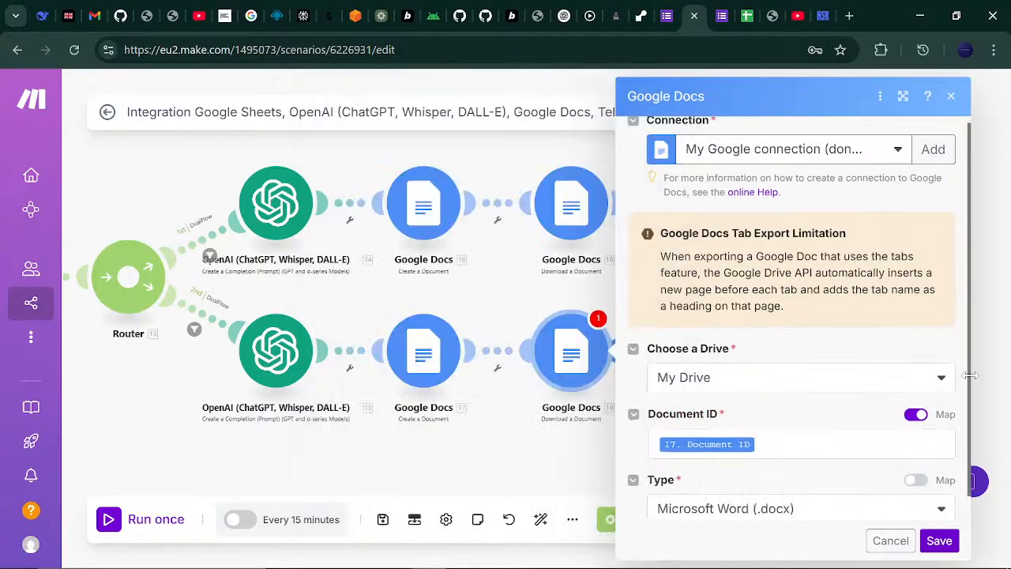
pyautogui.click(946, 503)
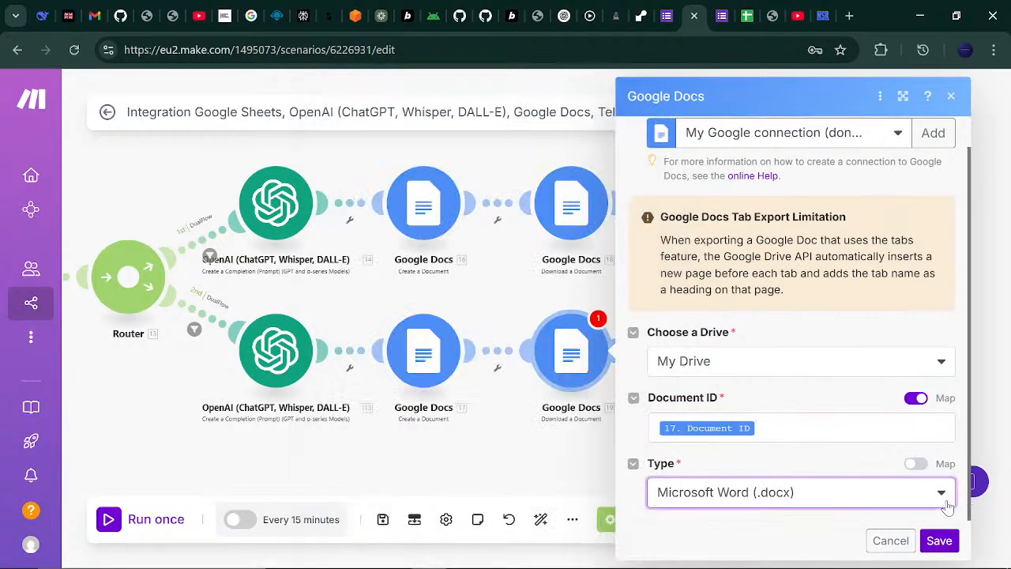
pyautogui.click(903, 507)
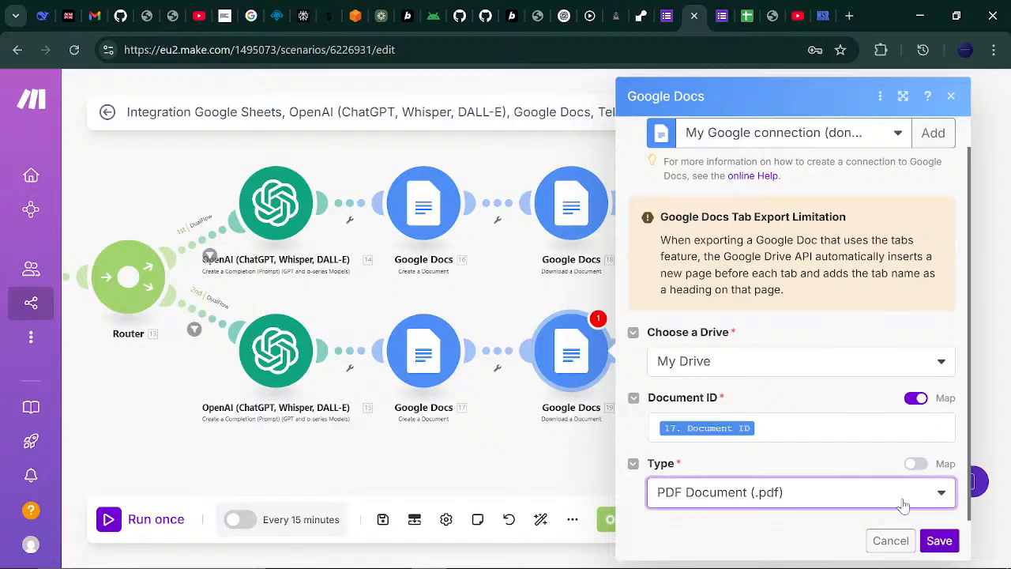
pyautogui.click(938, 540)
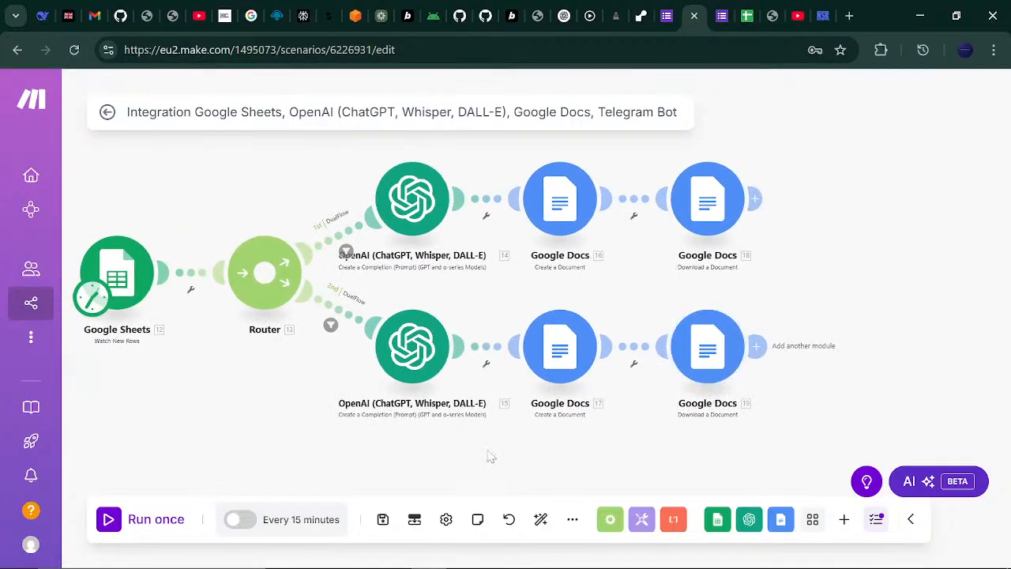
# - Save the whole Make scenario
pyautogui.click(381, 521)
pyautogui.click(381, 521)
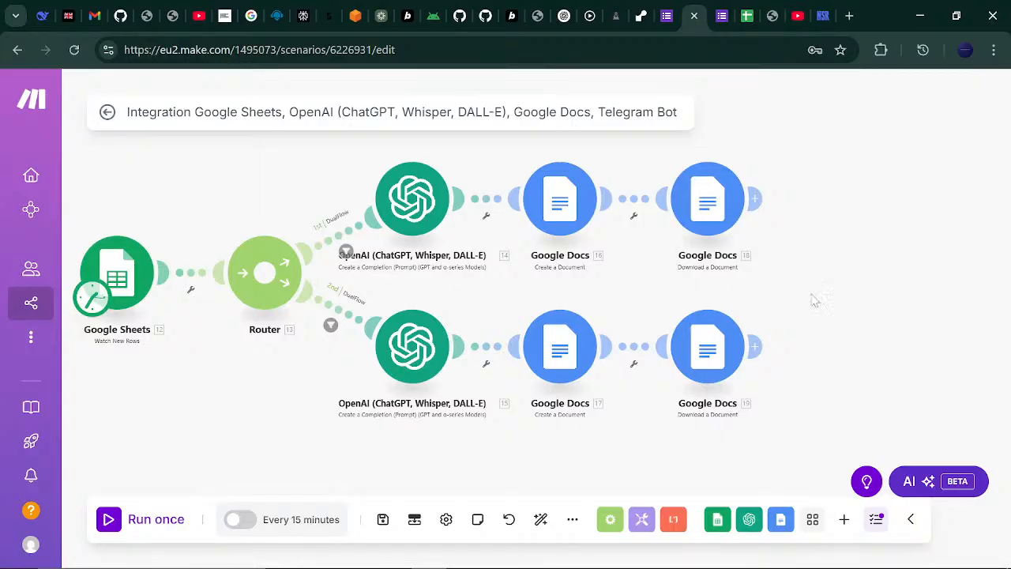
pyautogui.moveTo(742, 565)
pyautogui.moveTo(688, 566)
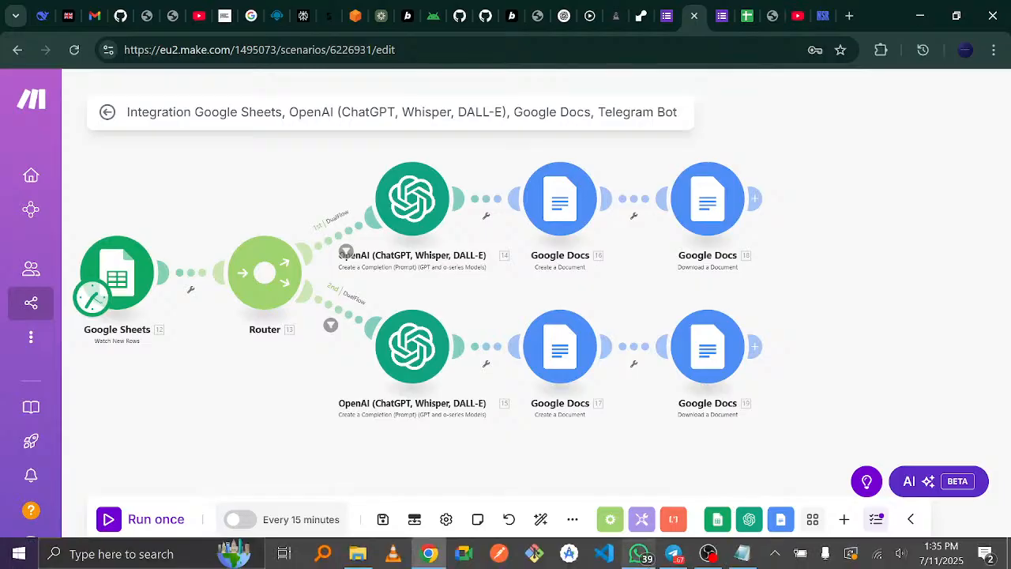
# - In Telegram, create a new group called 'Co Management Team' with no members added
pyautogui.click(684, 560)
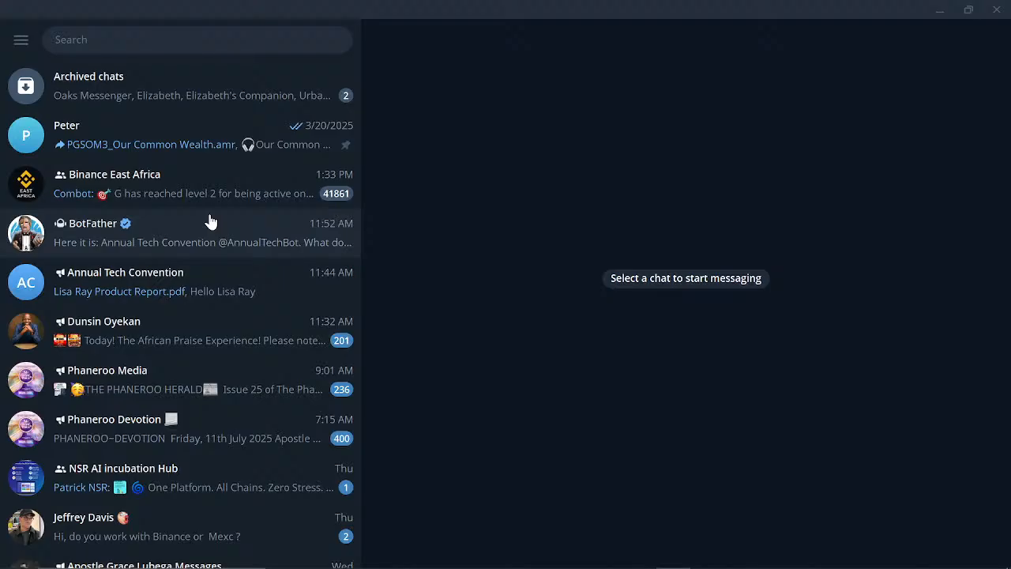
pyautogui.click(21, 41)
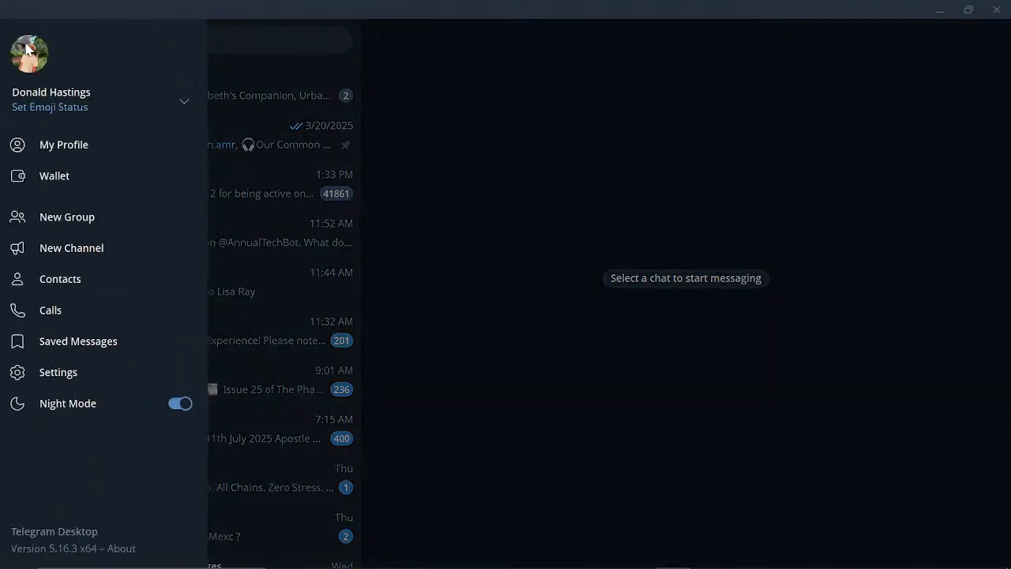
pyautogui.click(85, 218)
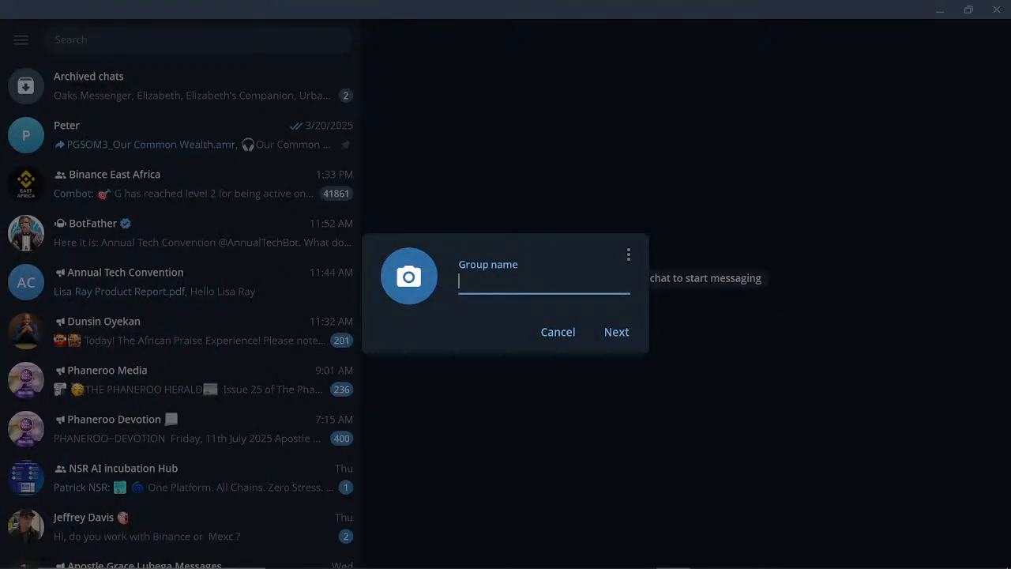
pyautogui.write('Co Management')
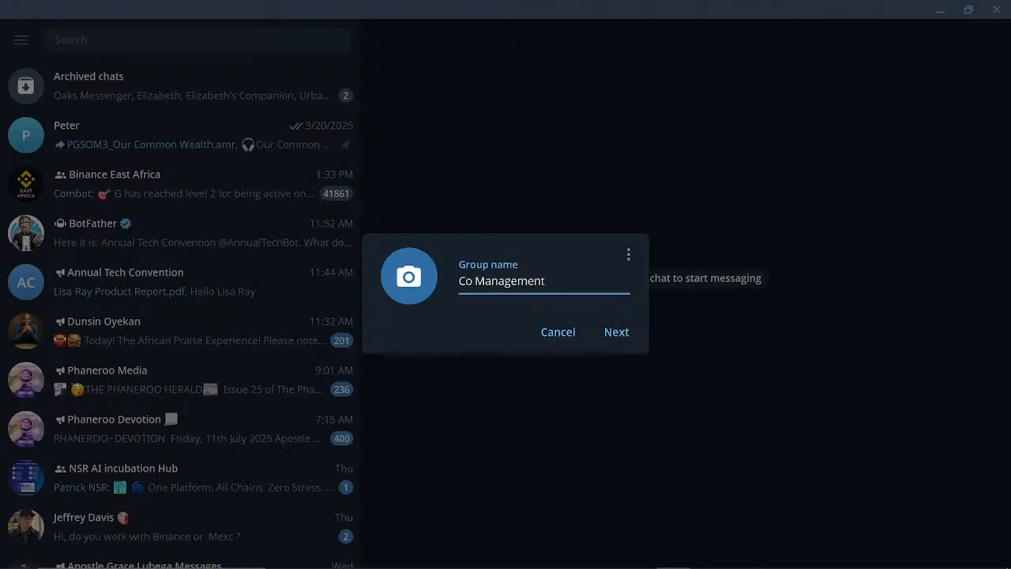
pyautogui.write(' Team')
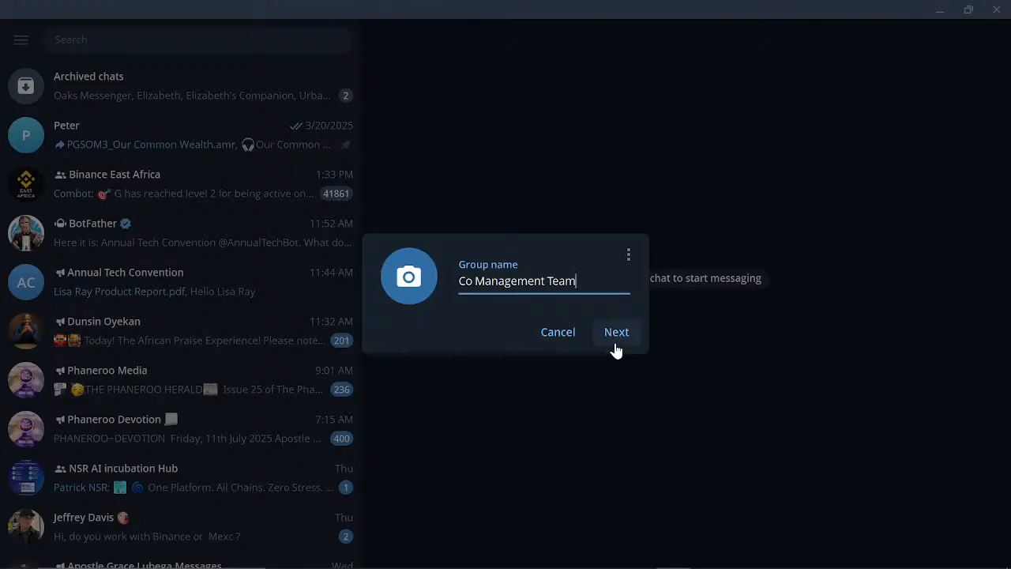
pyautogui.click(615, 345)
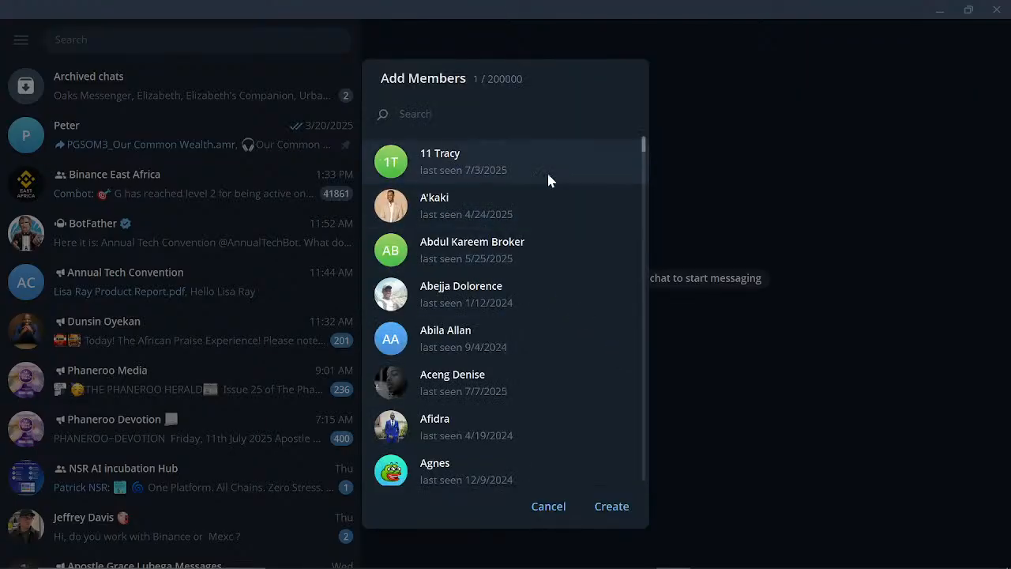
pyautogui.click(616, 510)
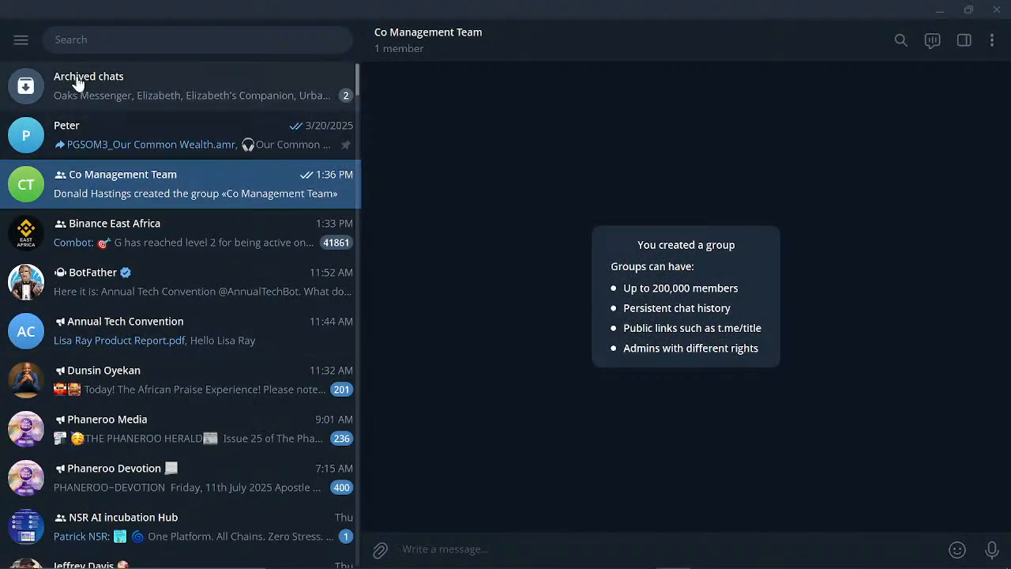
pyautogui.click(118, 40)
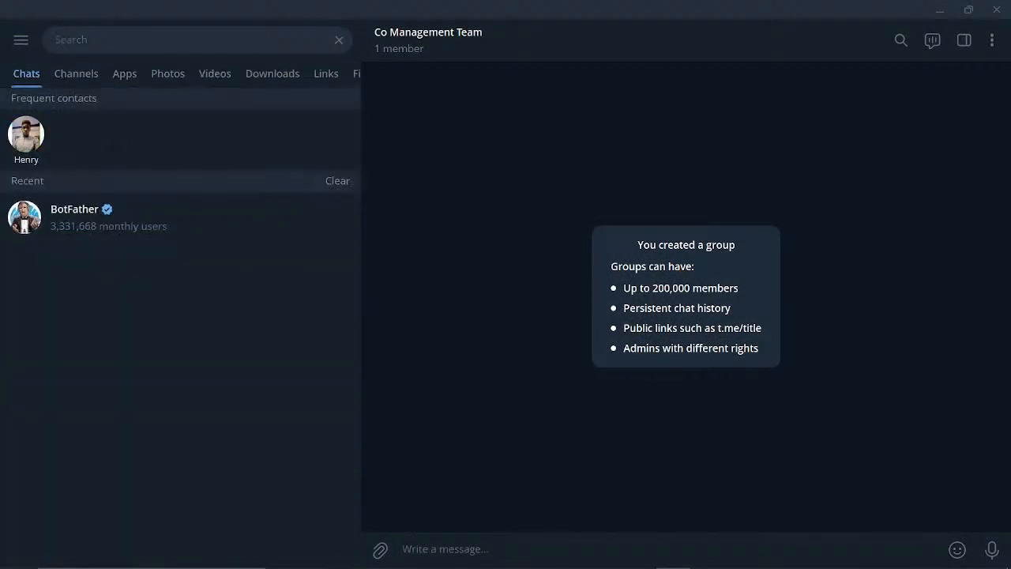
# - Create another group called 'Co Quality Assurance Team' with no members added
pyautogui.click(21, 42)
pyautogui.click(85, 218)
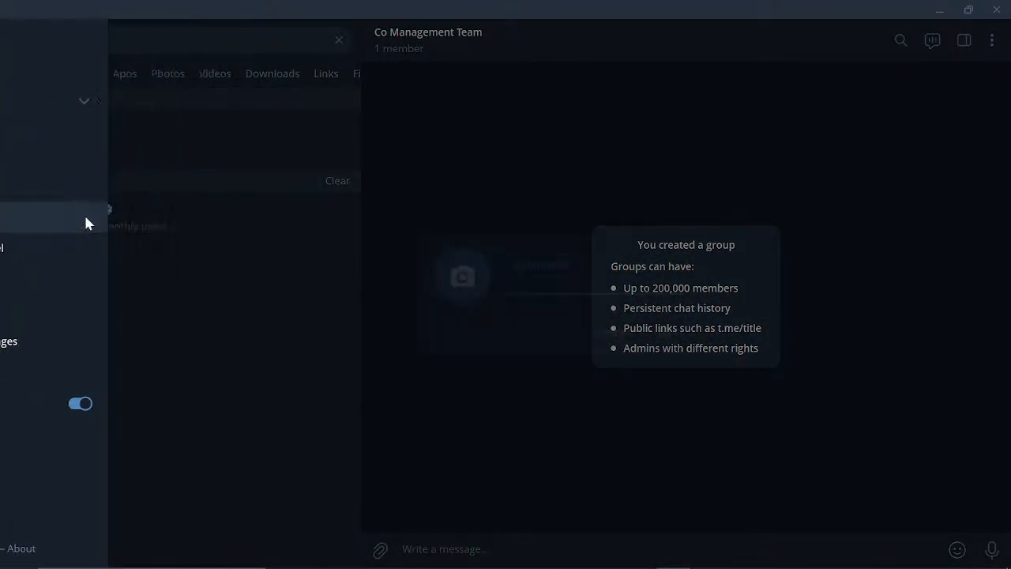
pyautogui.write('Co ')
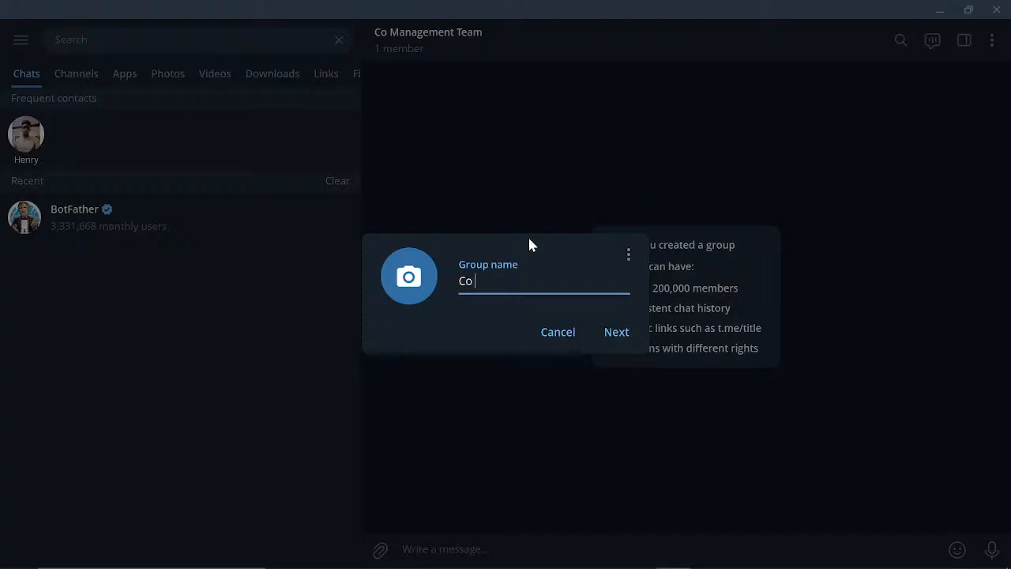
pyautogui.write('Quality Assurance')
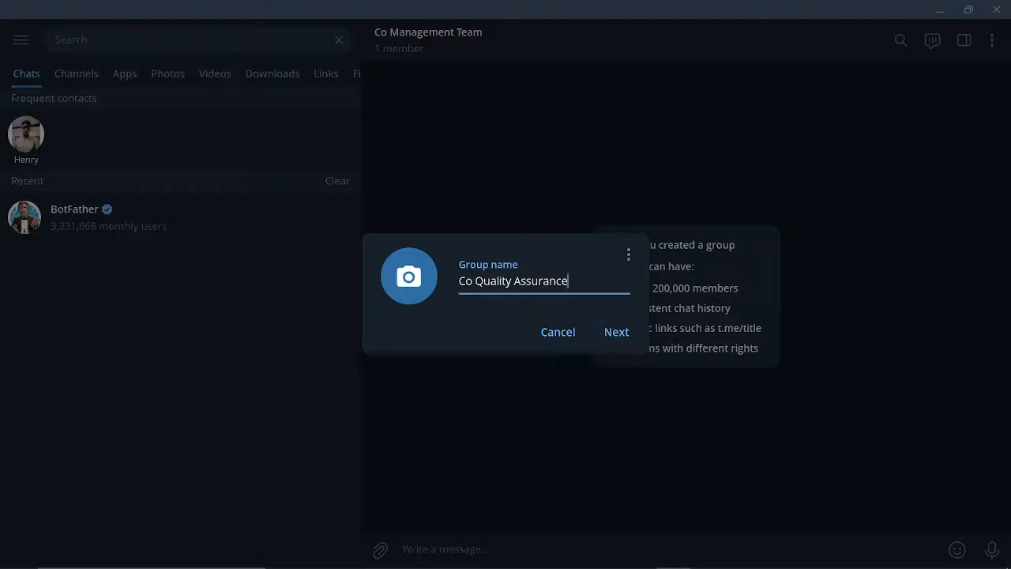
pyautogui.write(' Team')
pyautogui.click(617, 334)
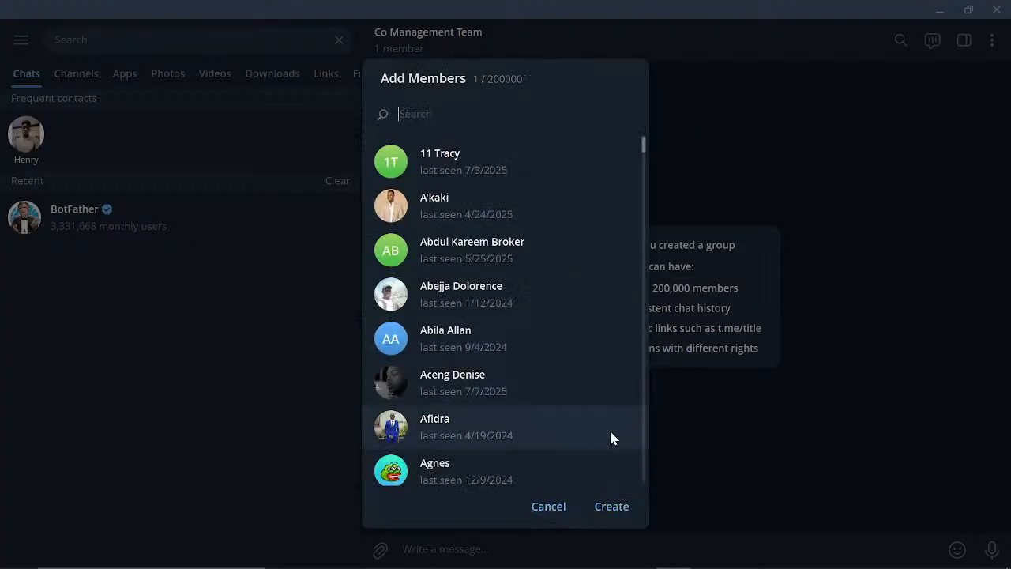
pyautogui.click(612, 506)
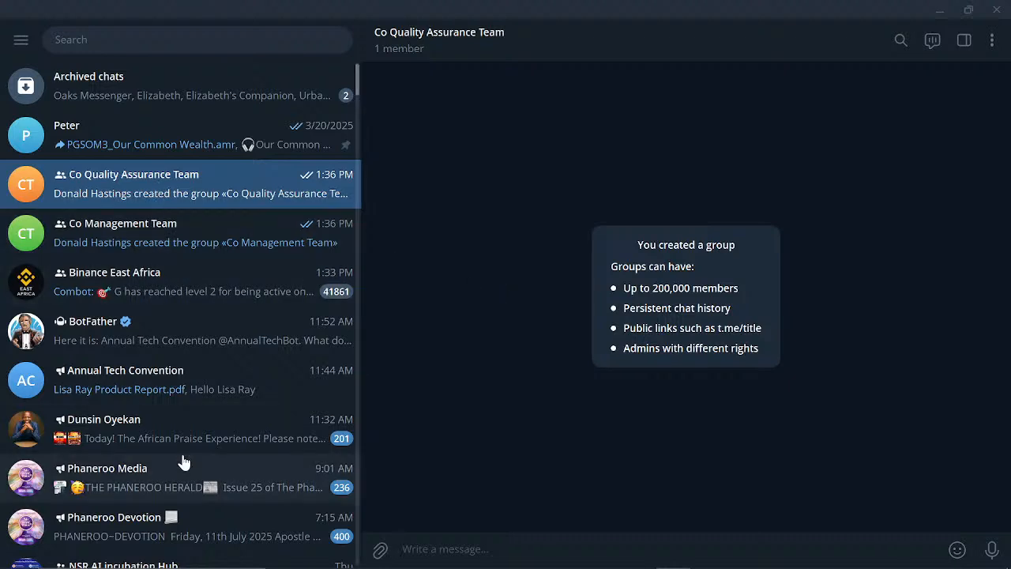
# - Send /newbot to BotFather and name the new bot 'CoBot'
pyautogui.click(163, 354)
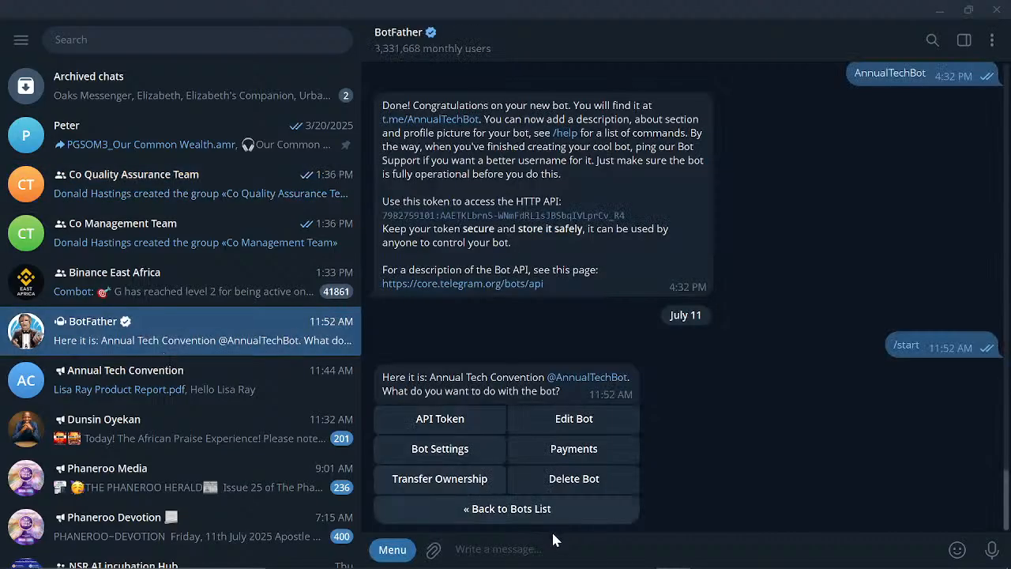
pyautogui.write('/ne')
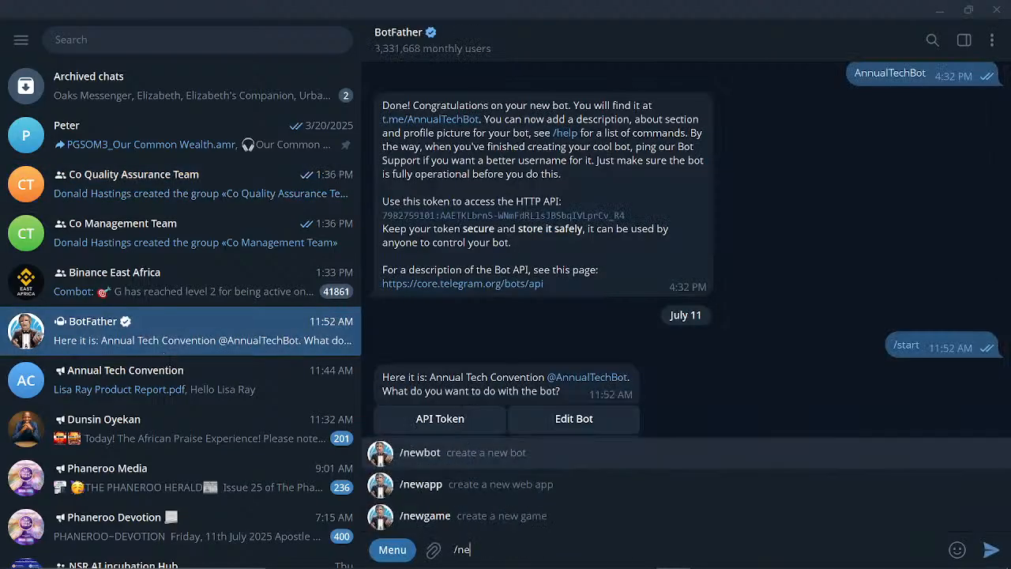
pyautogui.write('wbot')
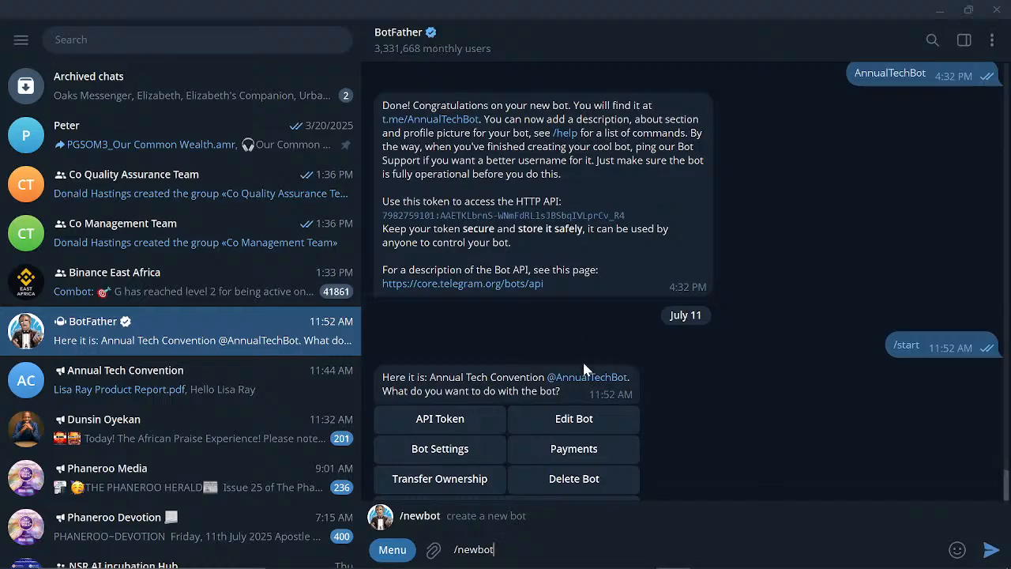
pyautogui.press('Return')
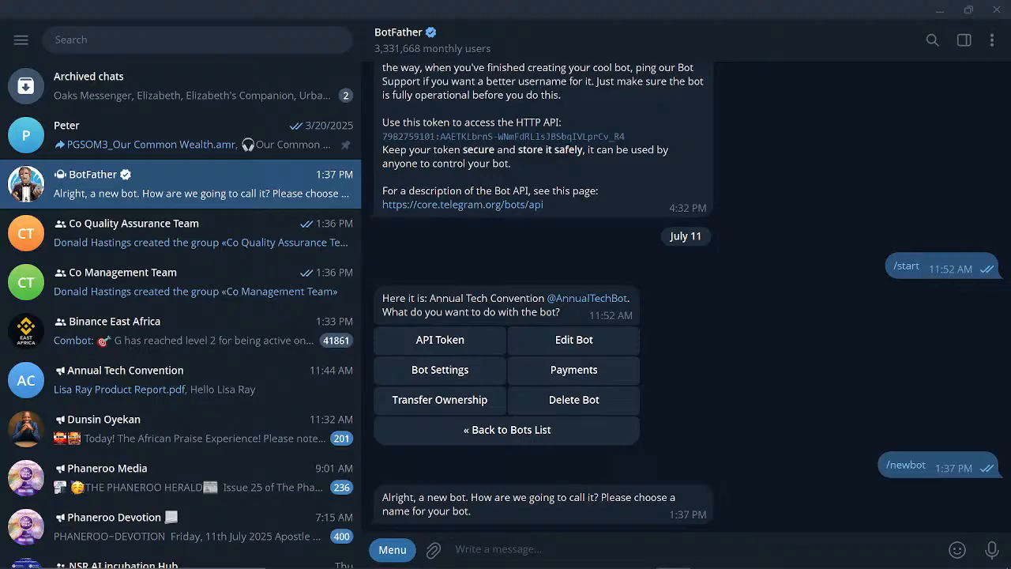
pyautogui.write('Co')
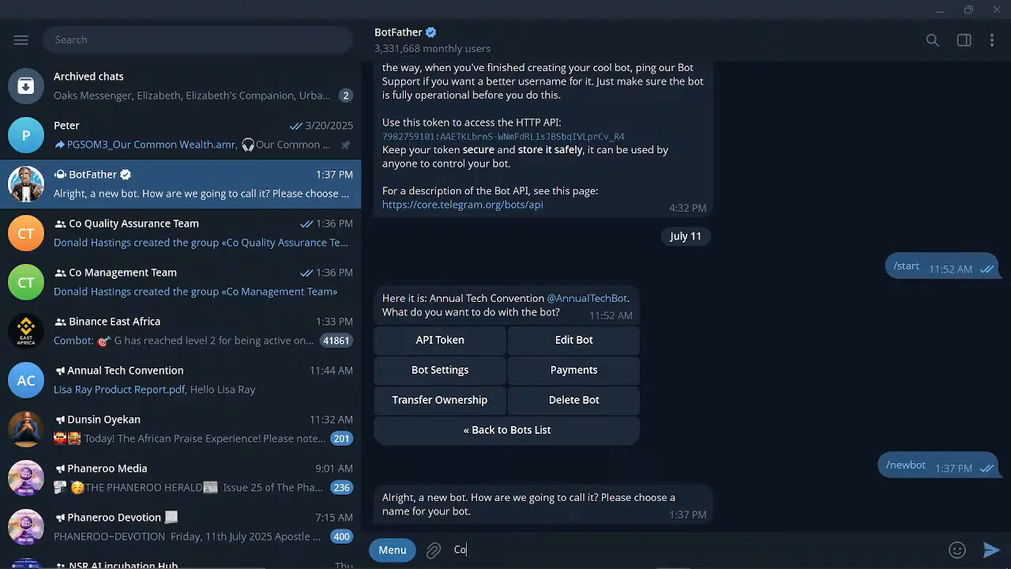
pyautogui.write('Bot')
pyautogui.press('Return')
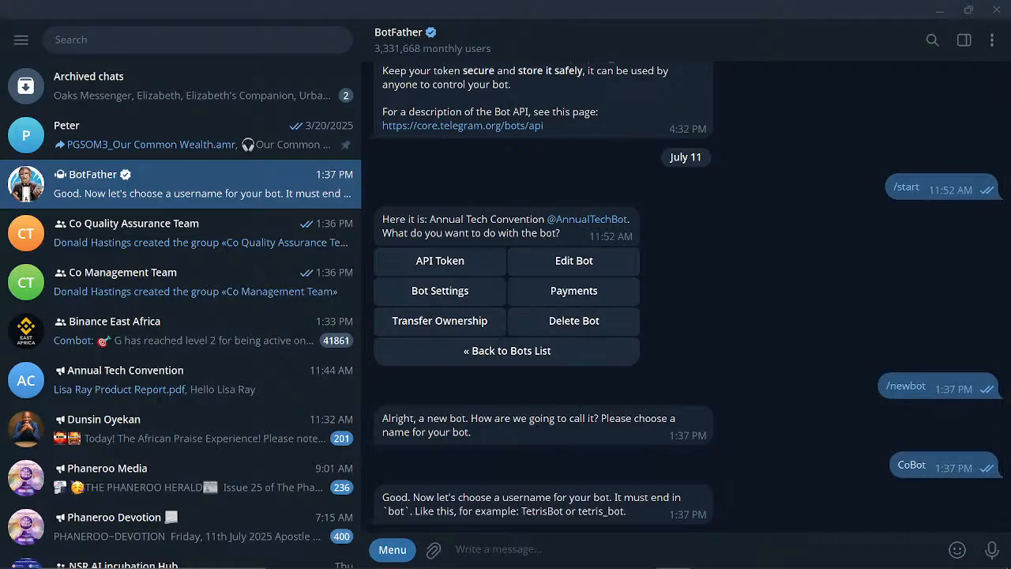
# - Try usernames CoBot, CoReportBot, CompanyReportBot, QualityAssuranceBot until CameronQualityBot is accepted
pyautogui.write('CoBot')
pyautogui.press('Return')
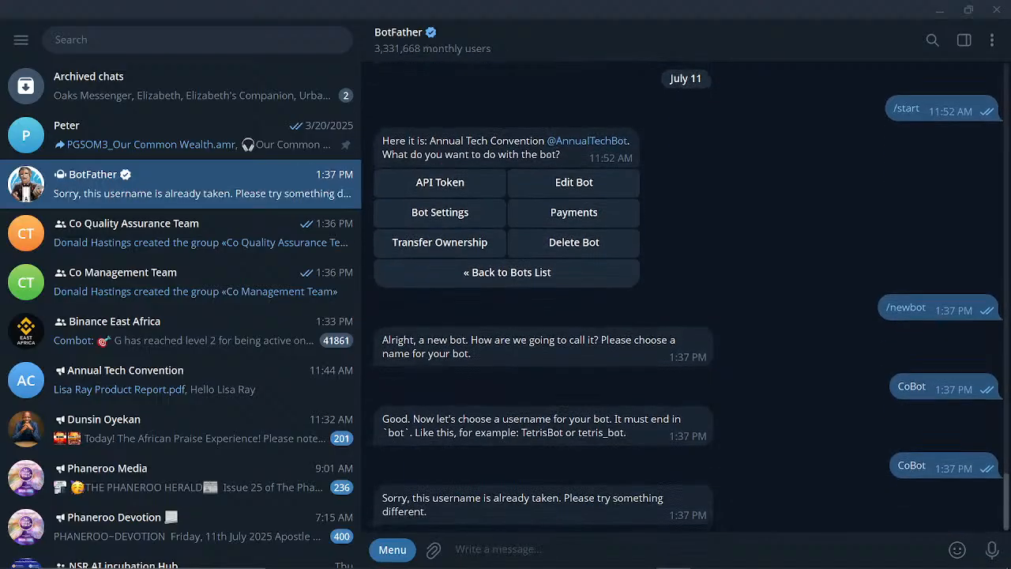
pyautogui.write('Co')
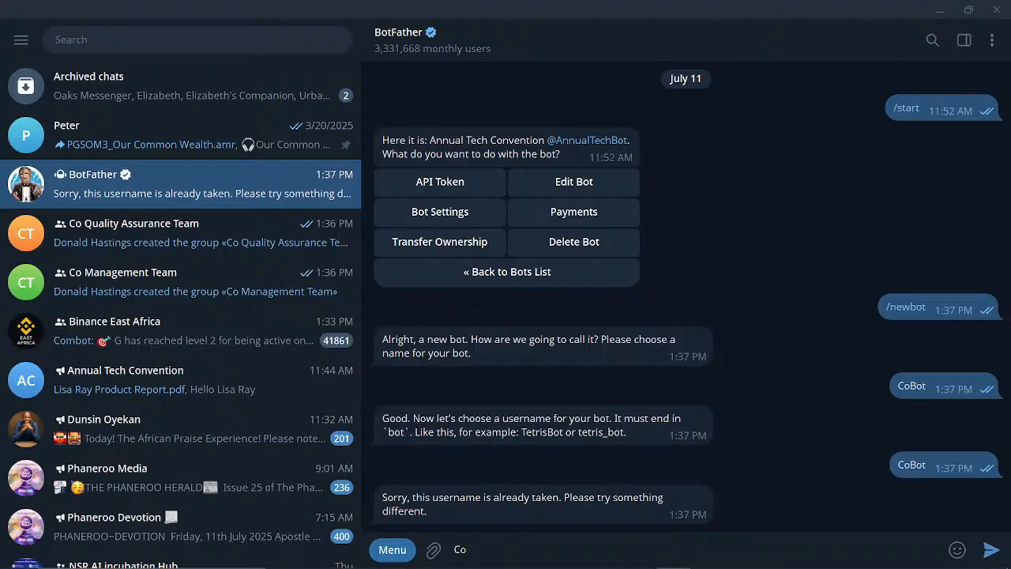
pyautogui.write('ReportBot')
pyautogui.press('Return')
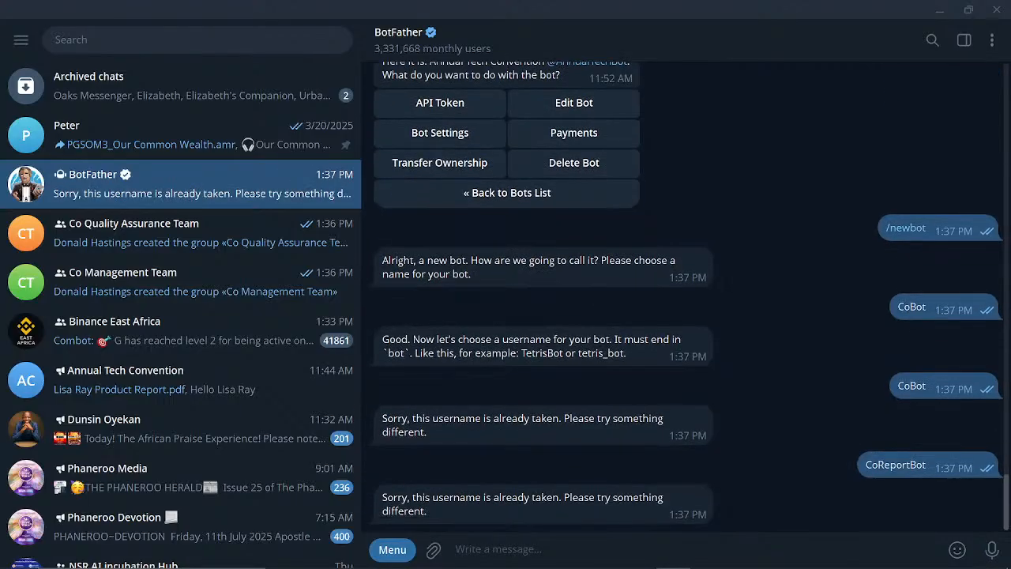
pyautogui.write('C')
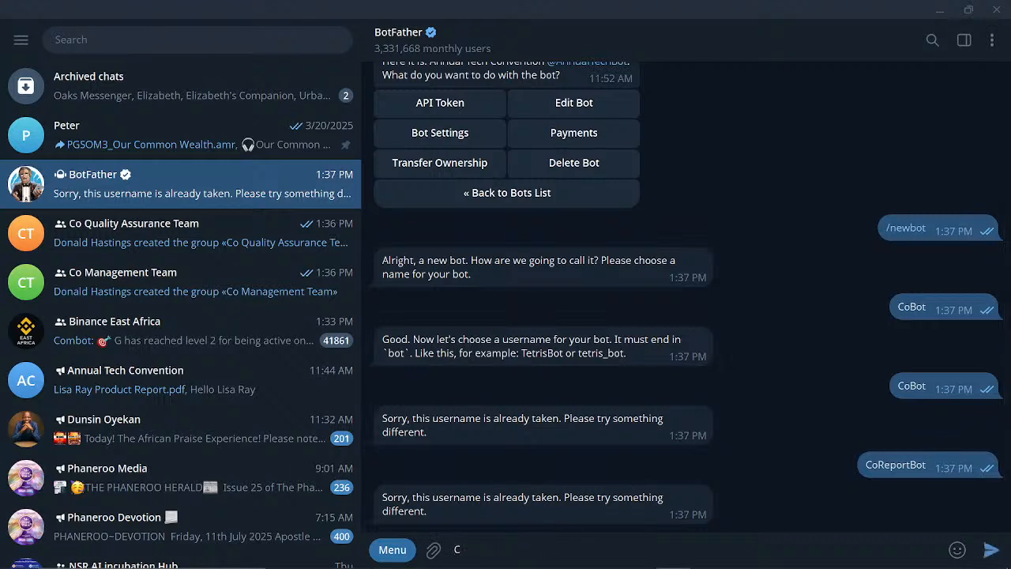
pyautogui.write('ompanyReportBot')
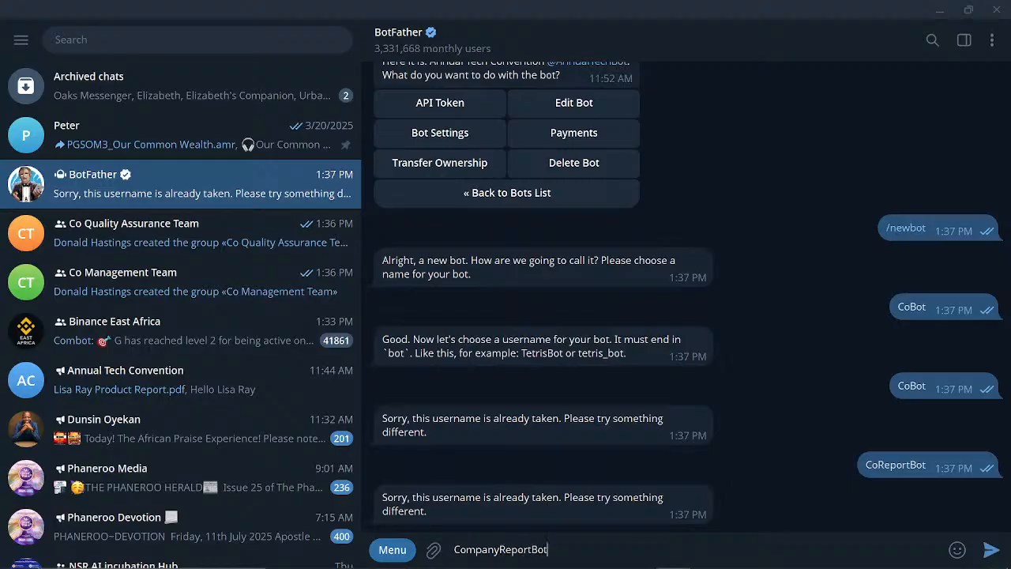
pyautogui.press('Return')
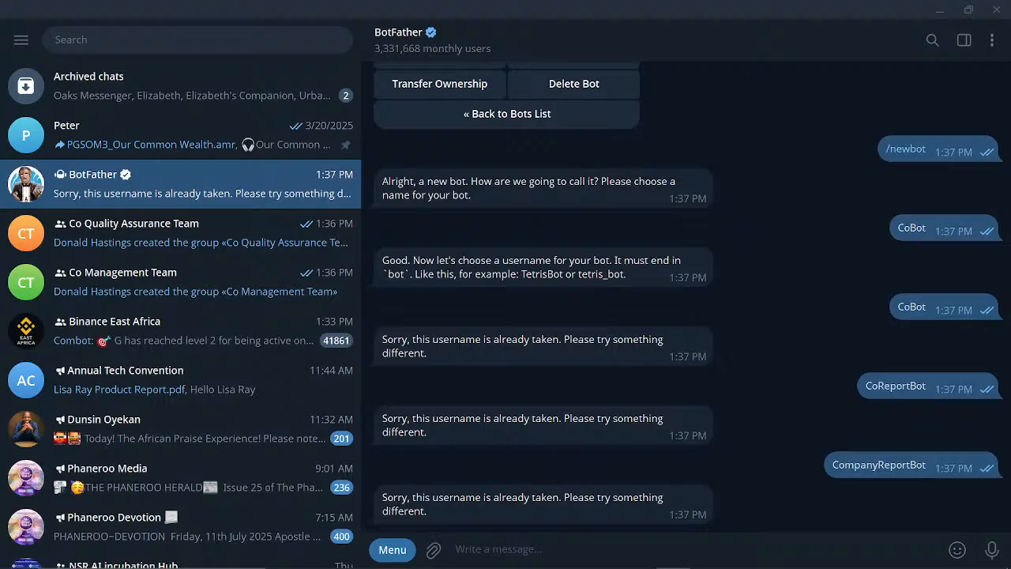
pyautogui.write('Qua')
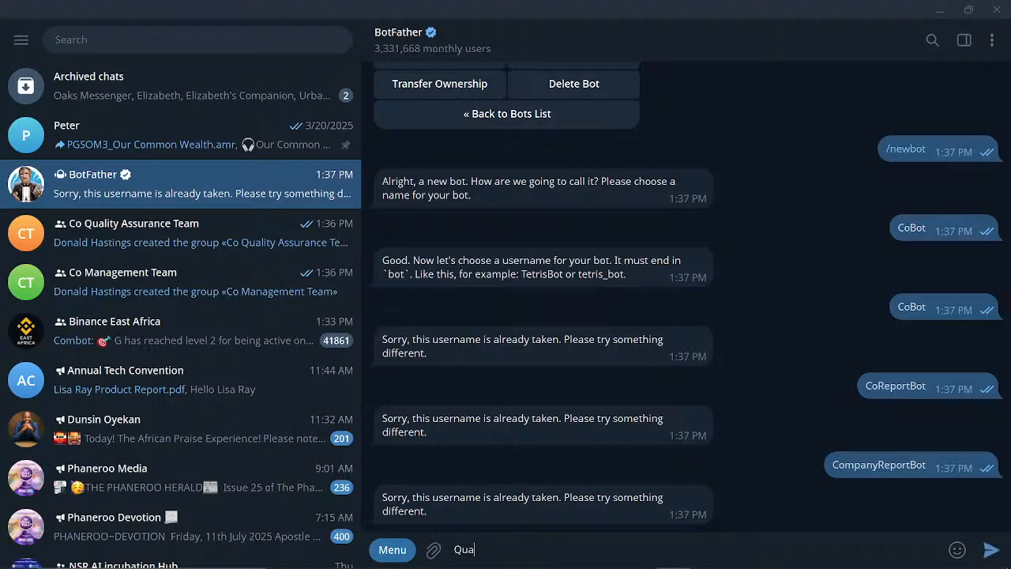
pyautogui.write('lityAssuranceBot')
pyautogui.press('Return')
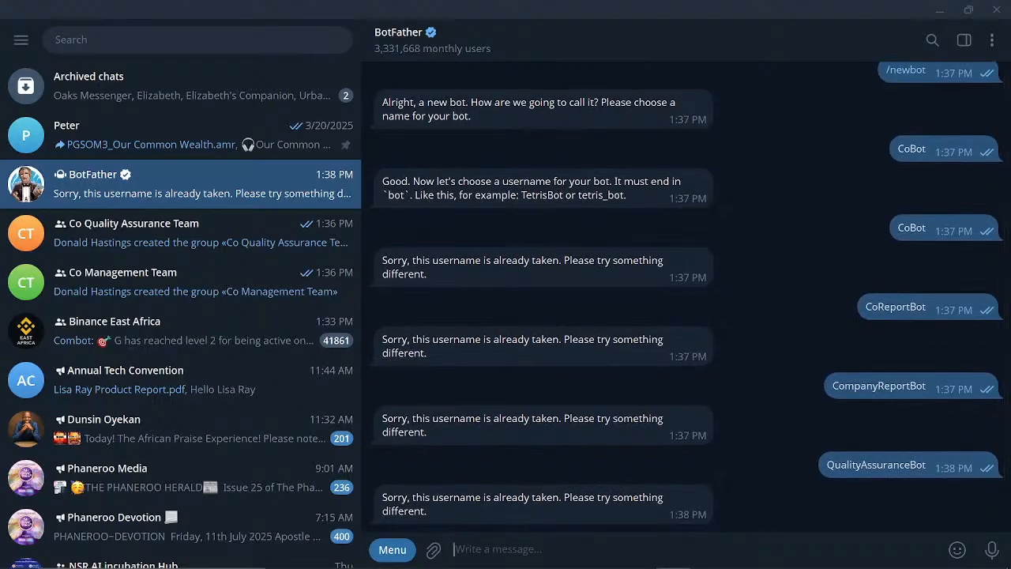
pyautogui.write('Ca')
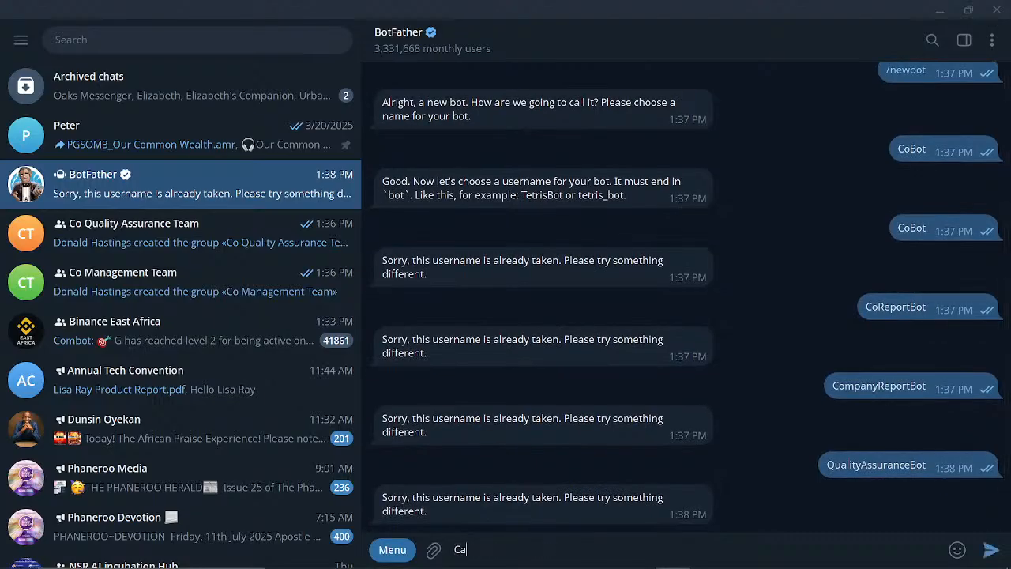
pyautogui.write('meronQualityBot')
pyautogui.press('Return')
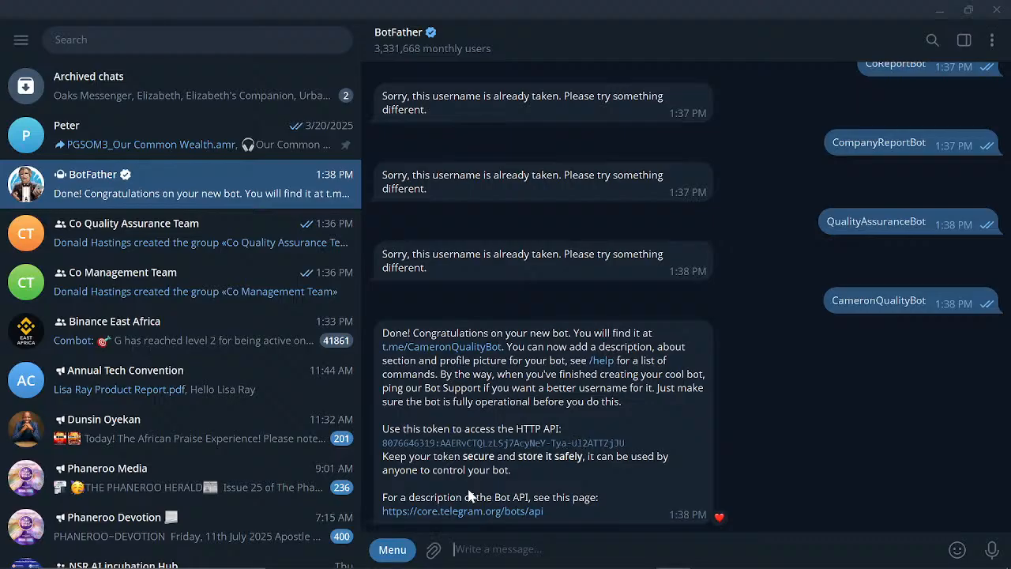
# - Start the CoBot chat, then copy the bot's HTTP API token from BotFather's message
pyautogui.moveTo(604, 566)
pyautogui.click(471, 347)
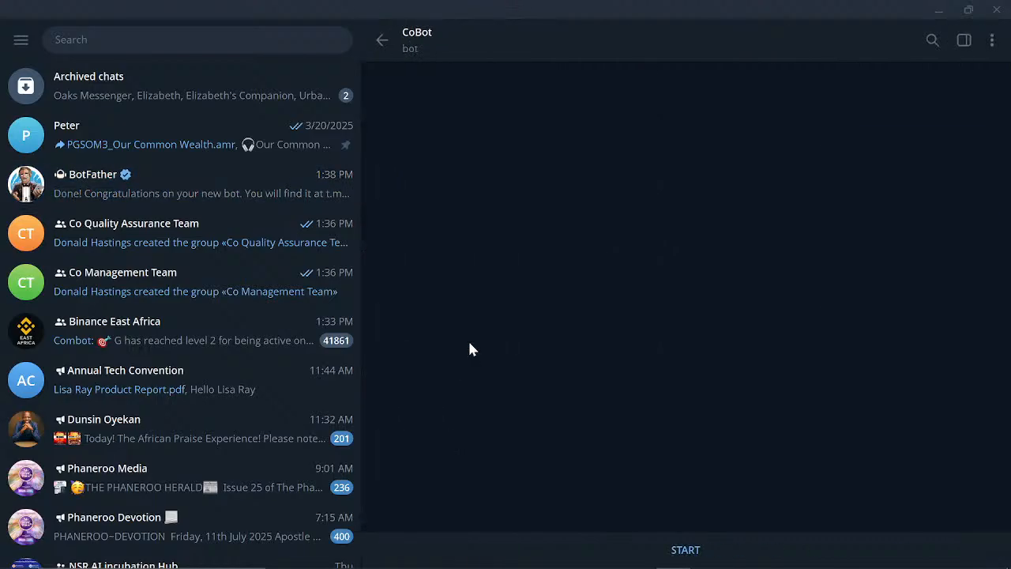
pyautogui.click(684, 547)
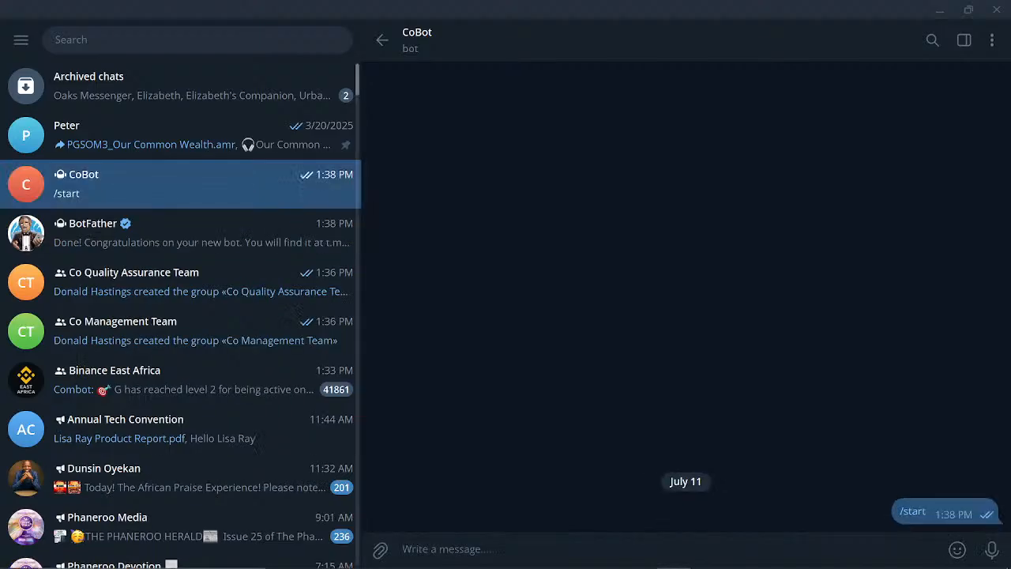
pyautogui.click(158, 249)
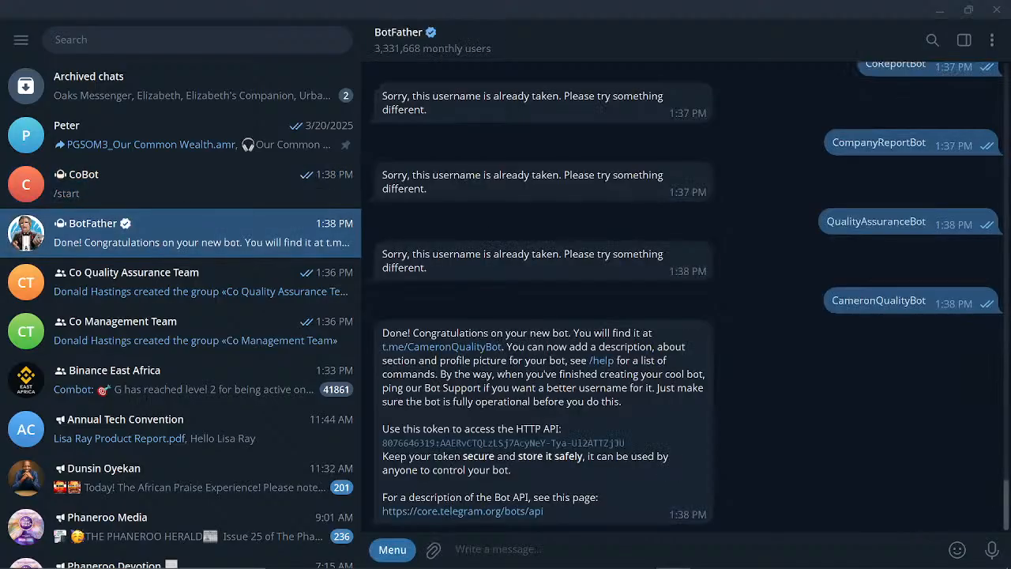
pyautogui.doubleClick(496, 447)
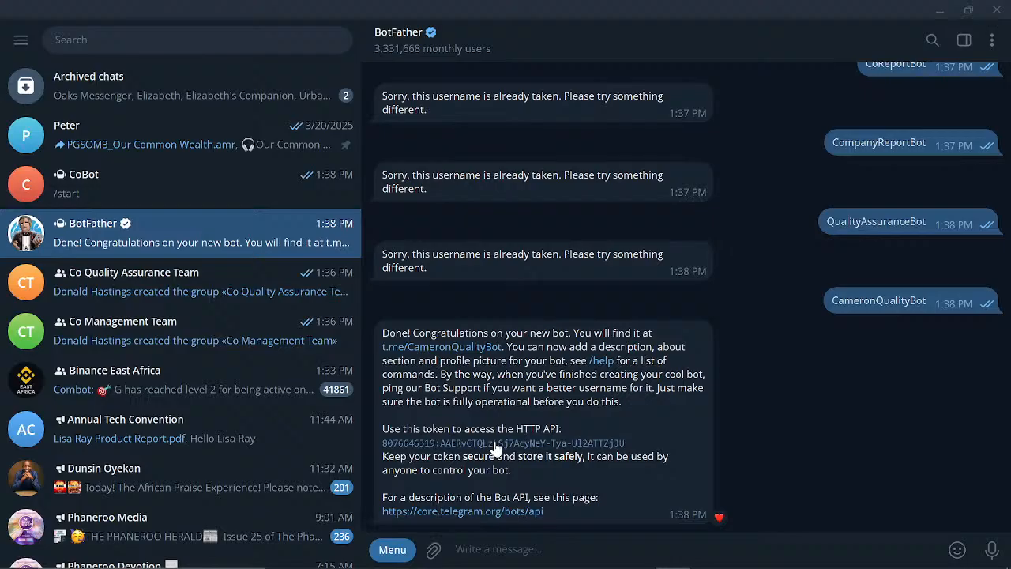
pyautogui.click(496, 447)
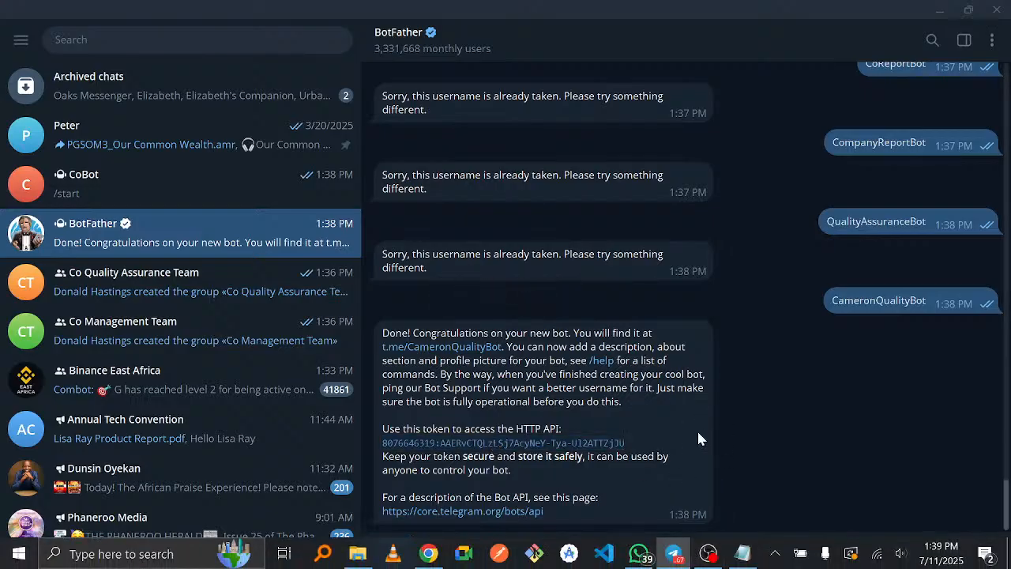
# - Add CoBot to Co Quality Assurance Team by searching 'CameronQua' in Add Members and confirming
pyautogui.click(142, 272)
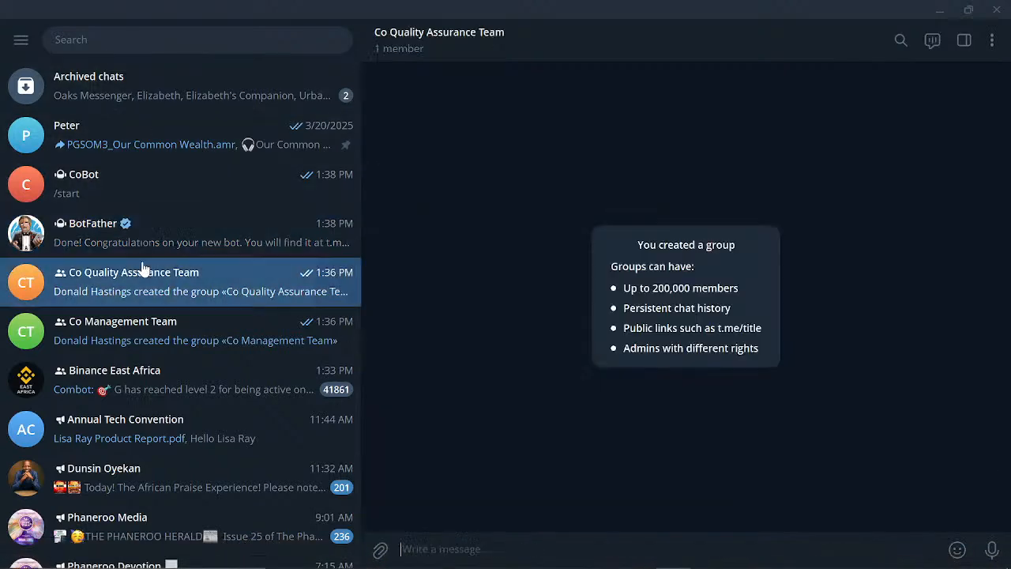
pyautogui.click(483, 33)
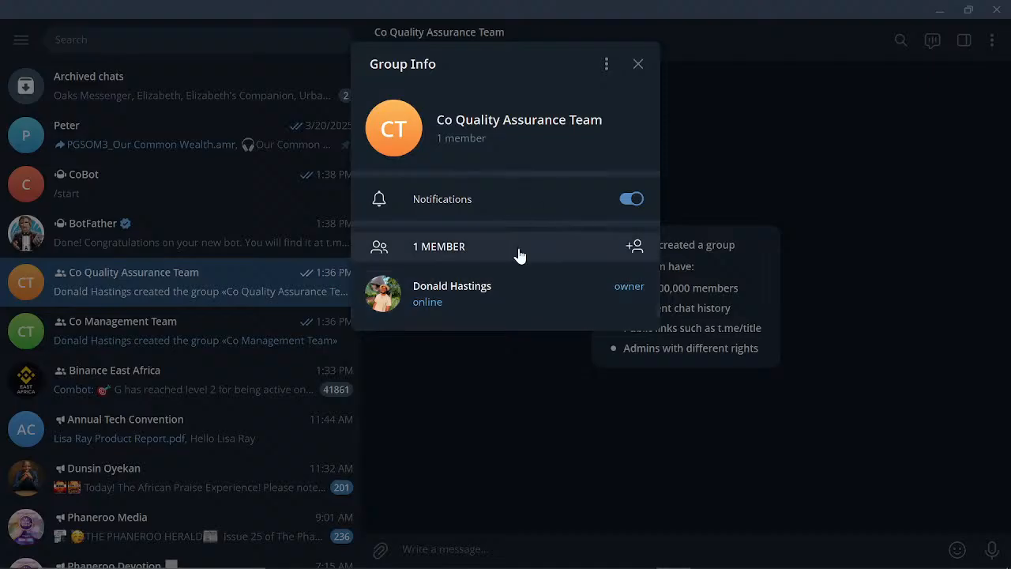
pyautogui.click(635, 247)
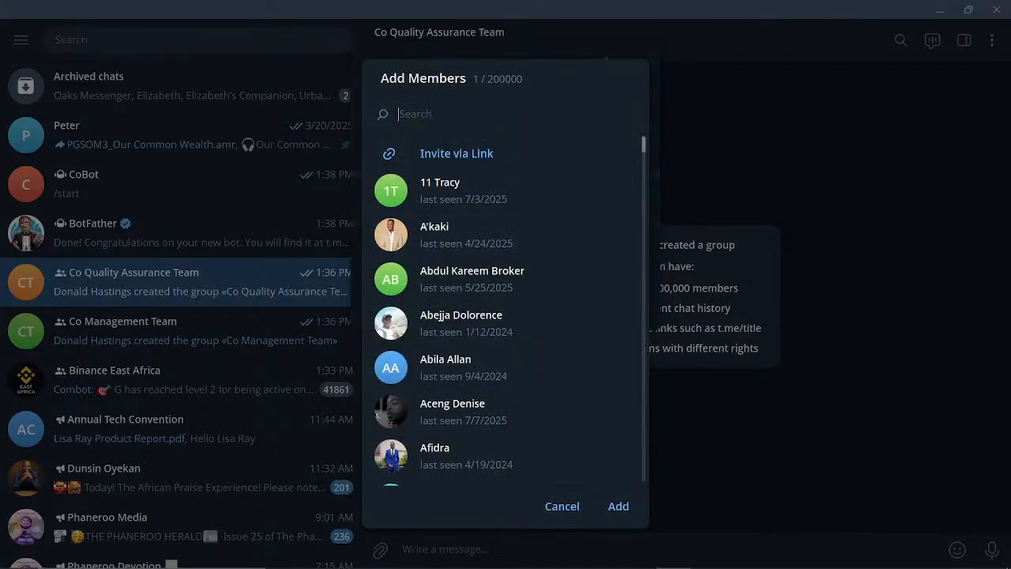
pyautogui.write('Camer')
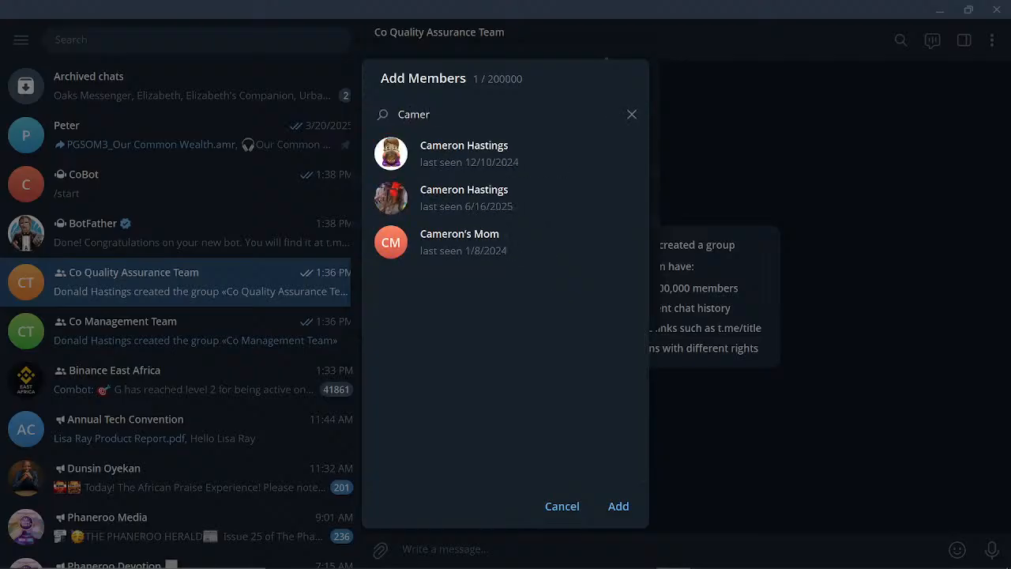
pyautogui.write('on')
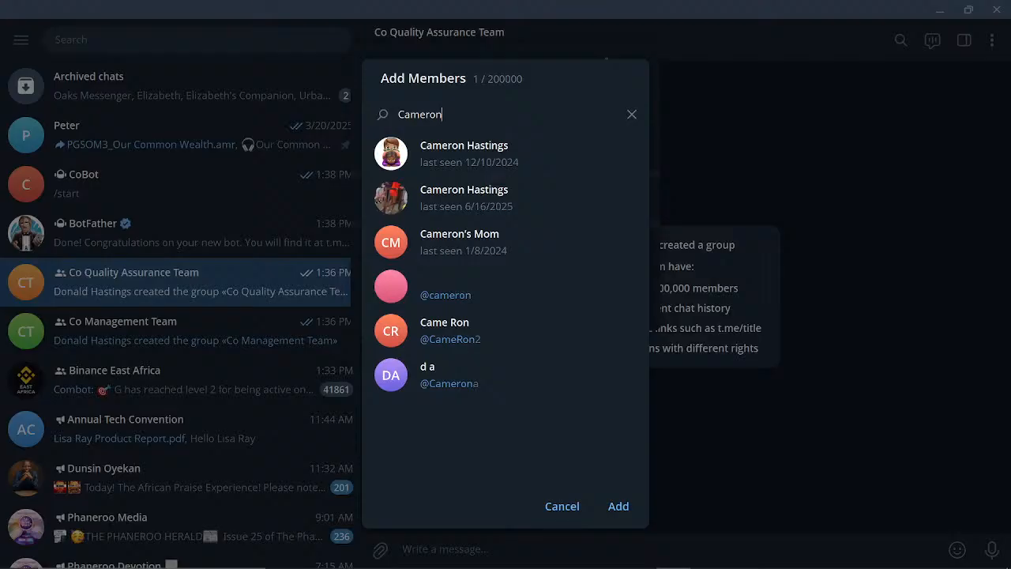
pyautogui.write('Qua')
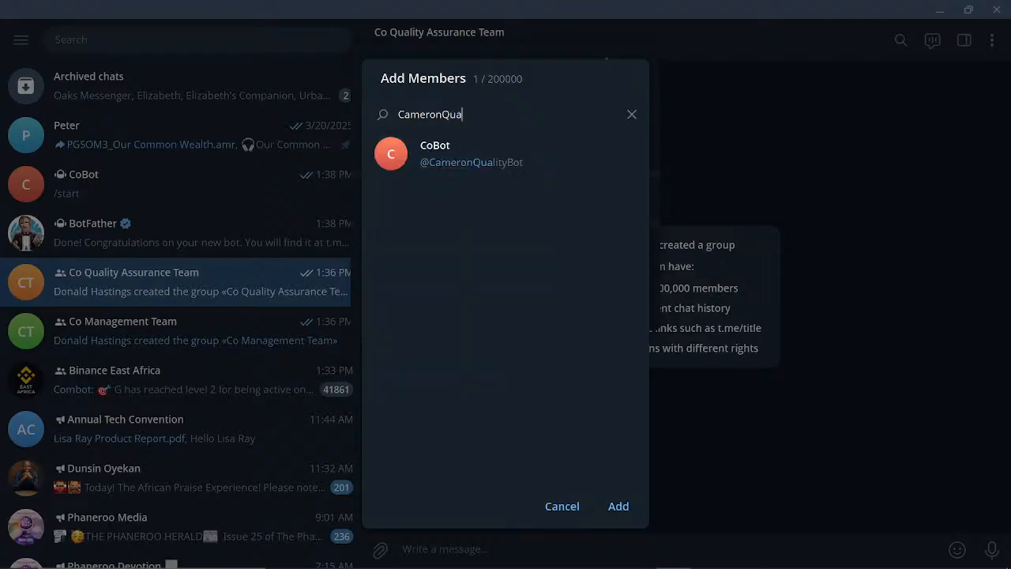
pyautogui.click(447, 159)
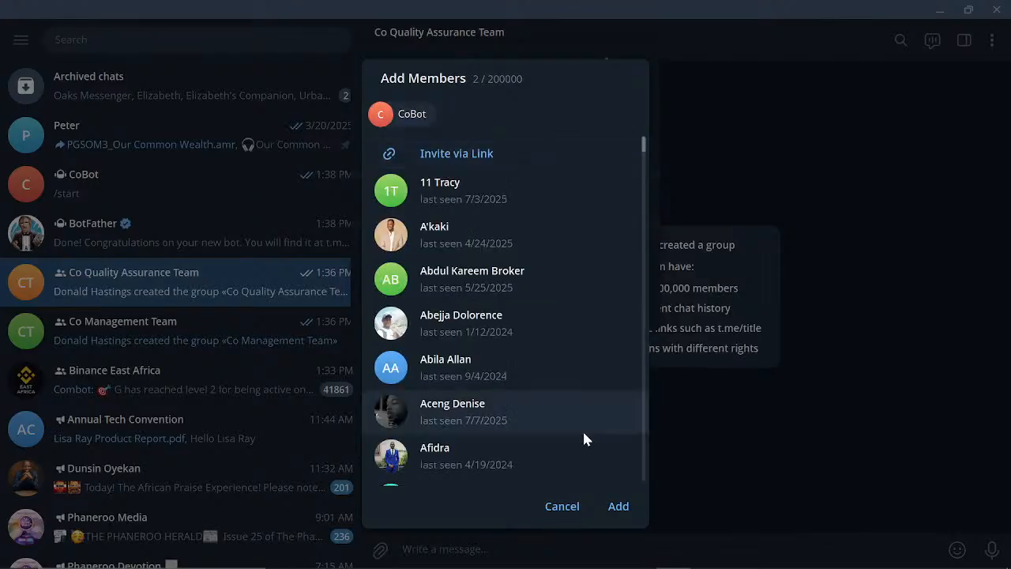
pyautogui.click(615, 506)
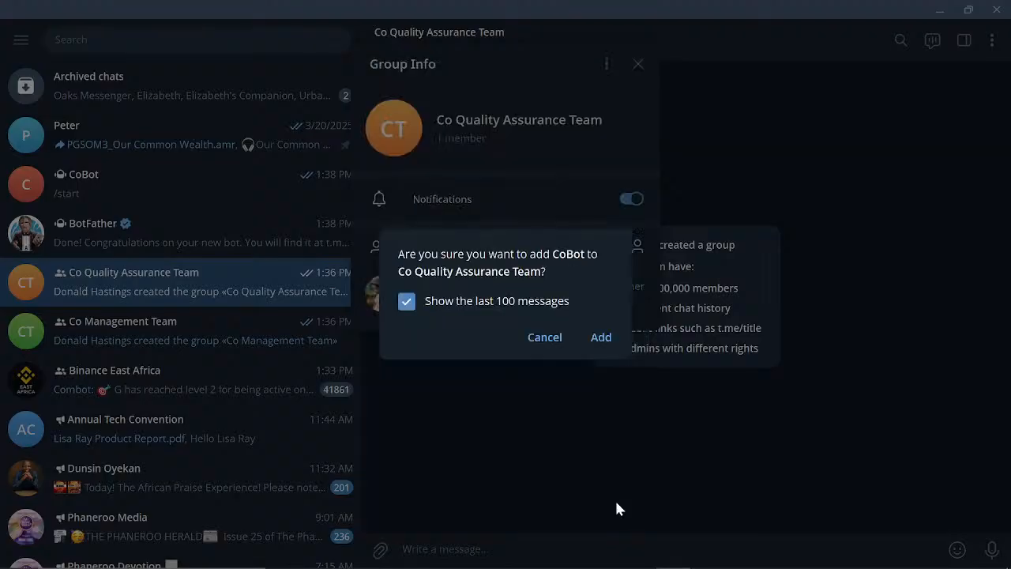
pyautogui.click(599, 339)
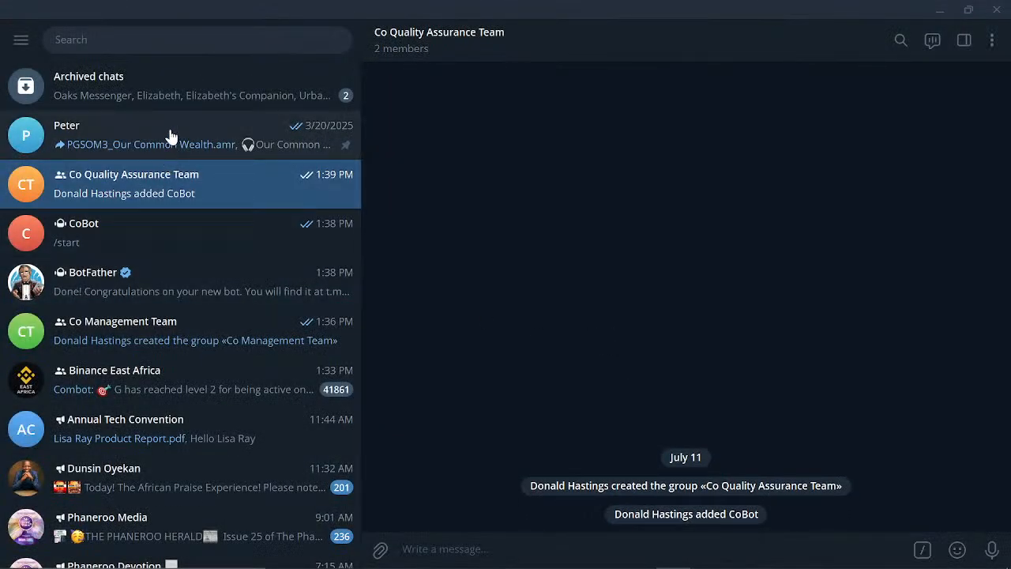
# - Open Co Management Team's info and start a member search, then cancel without adding anyone
pyautogui.click(131, 325)
pyautogui.click(485, 49)
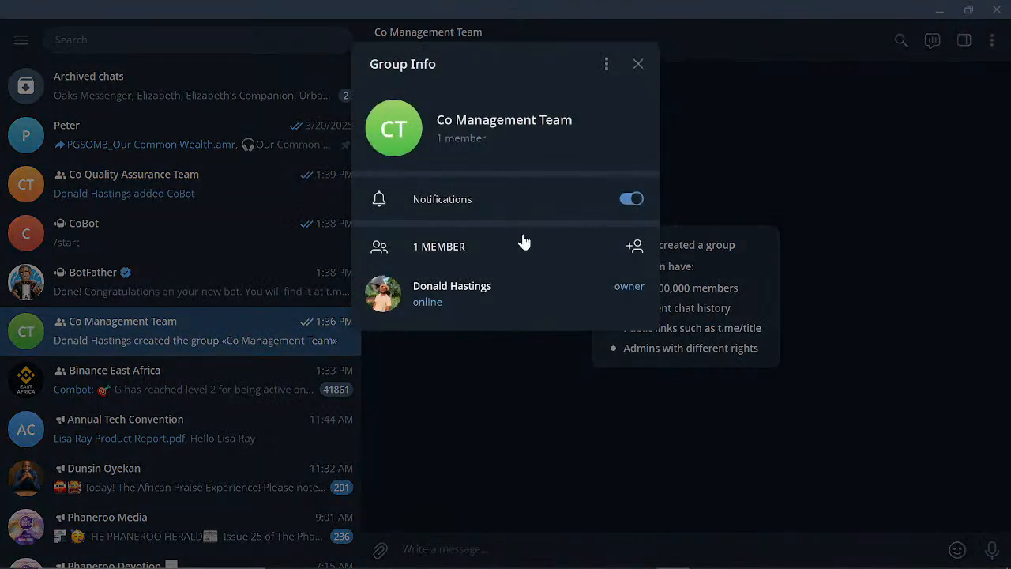
pyautogui.click(634, 249)
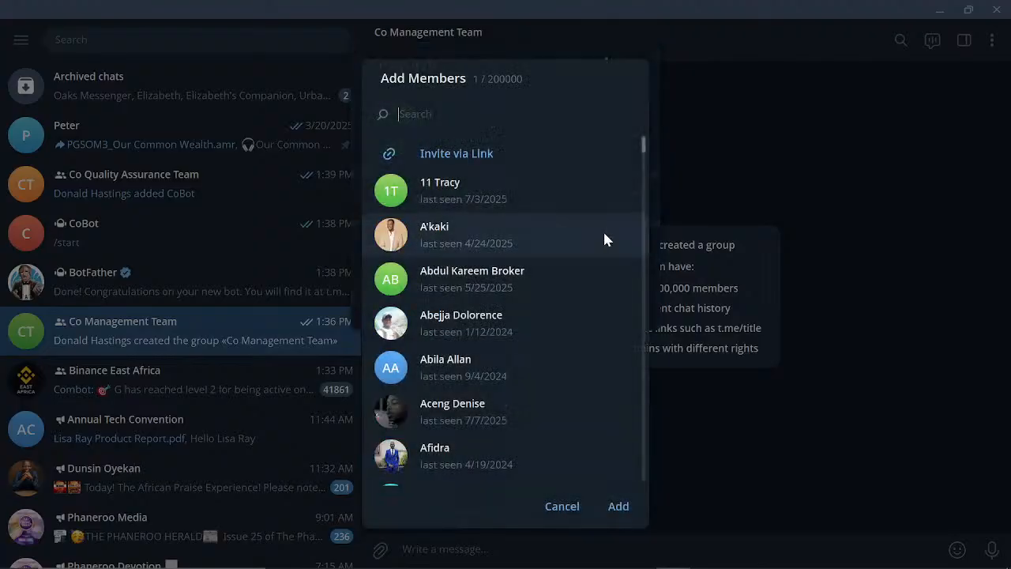
pyautogui.write('Camer')
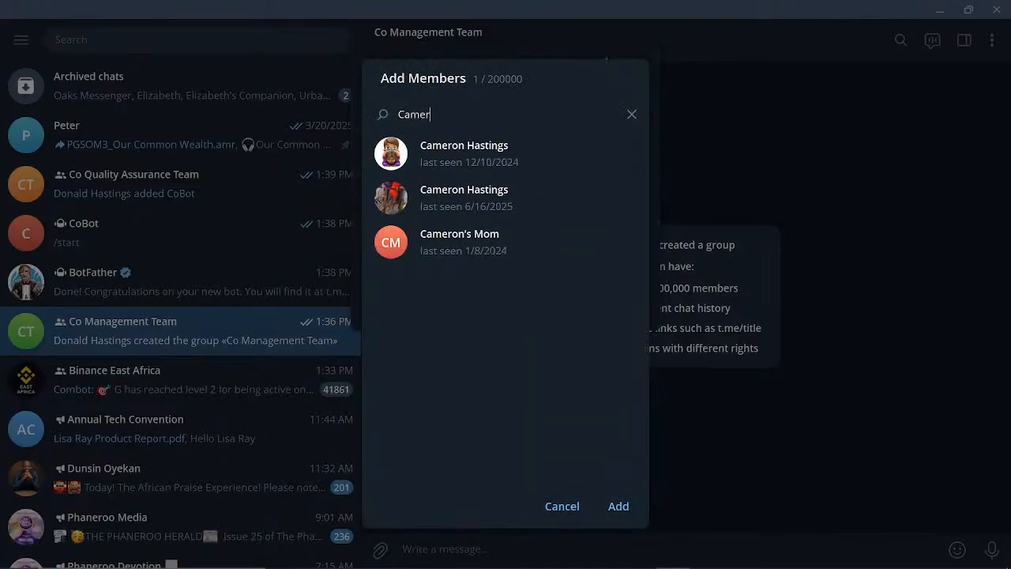
pyautogui.write('onQ')
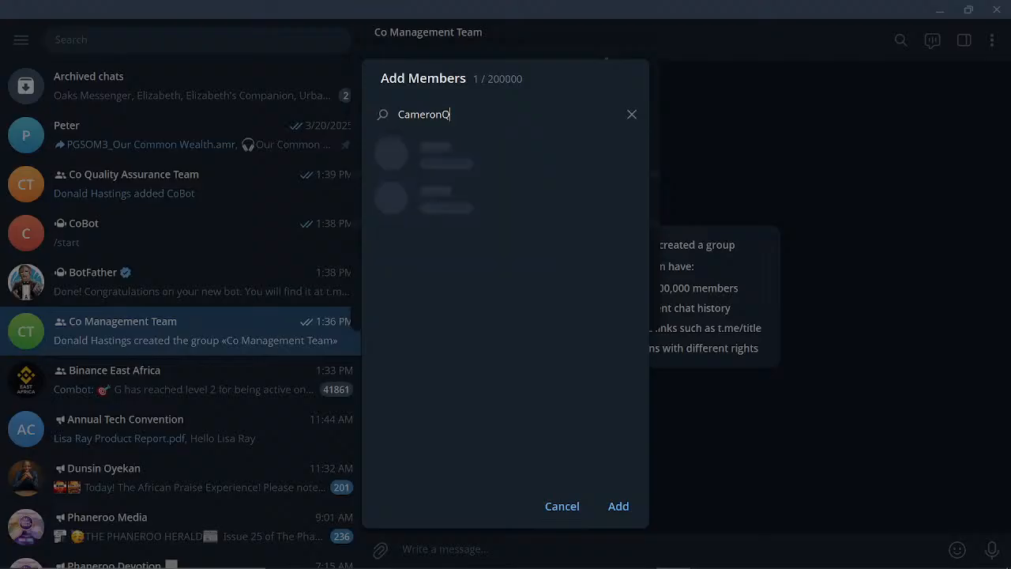
pyautogui.write('u')
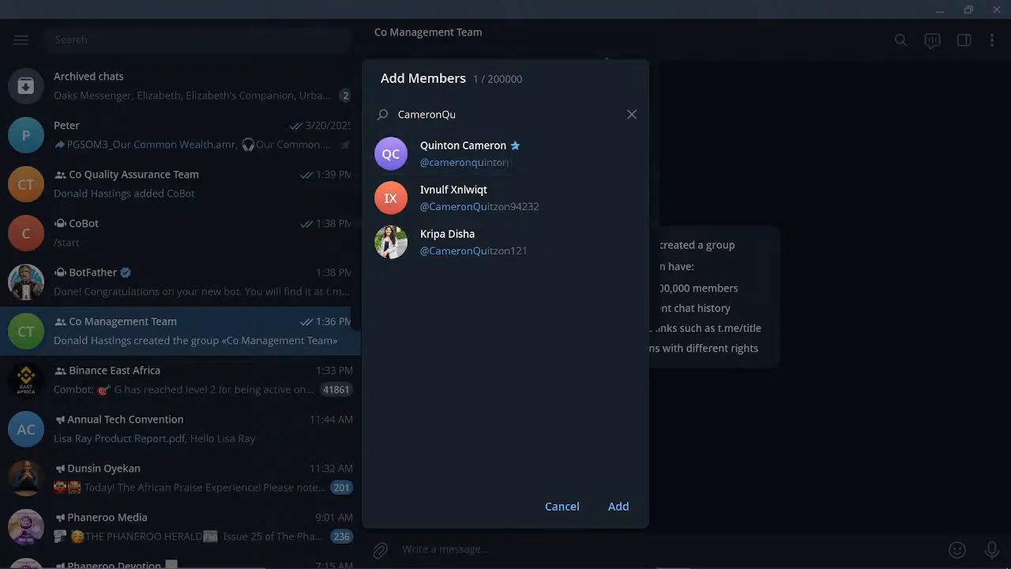
pyautogui.press('BackSpace')
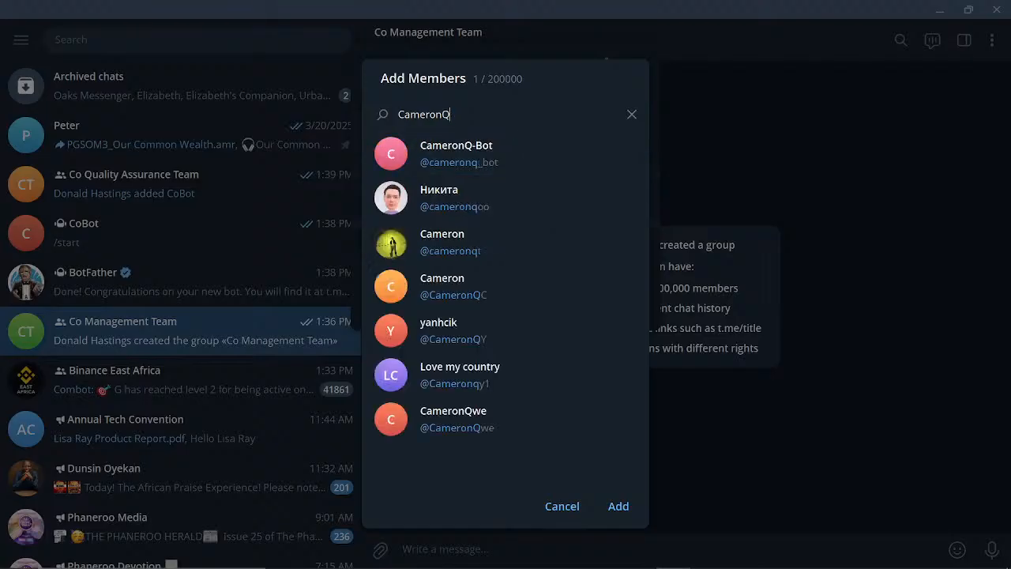
pyautogui.write('u')
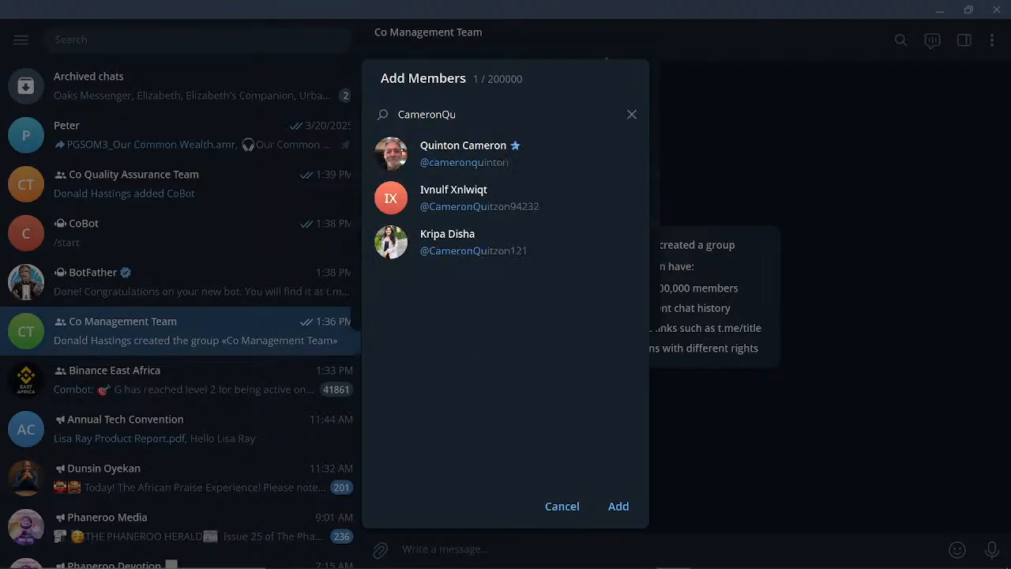
pyautogui.write('al')
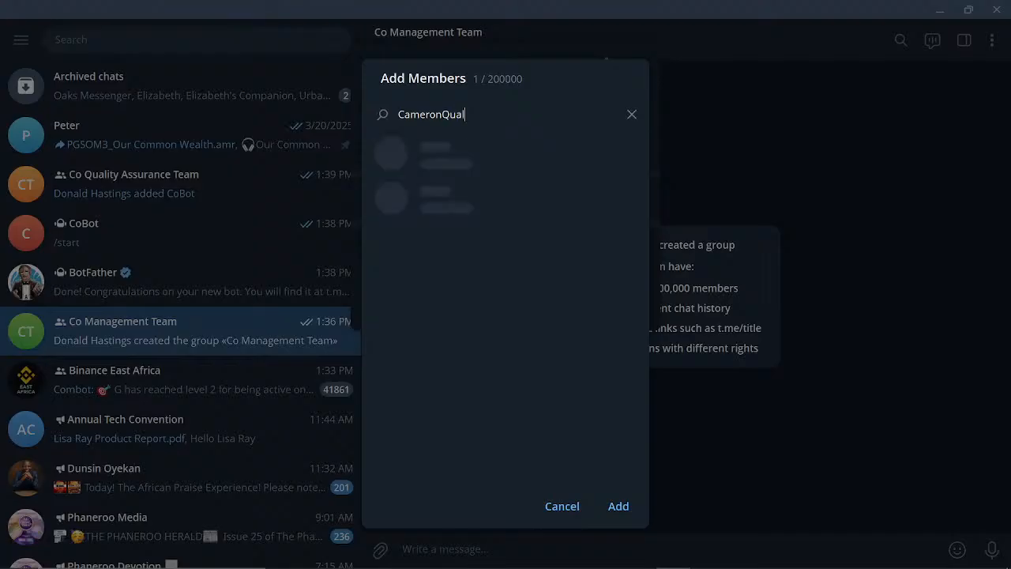
pyautogui.press('BackSpace')
pyautogui.press('BackSpace')
pyautogui.press('BackSpace')
pyautogui.press('BackSpace')
pyautogui.press('BackSpace')
pyautogui.press('BackSpace')
pyautogui.press('BackSpace')
pyautogui.press('BackSpace')
pyautogui.press('BackSpace')
pyautogui.press('BackSpace')
pyautogui.press('BackSpace')
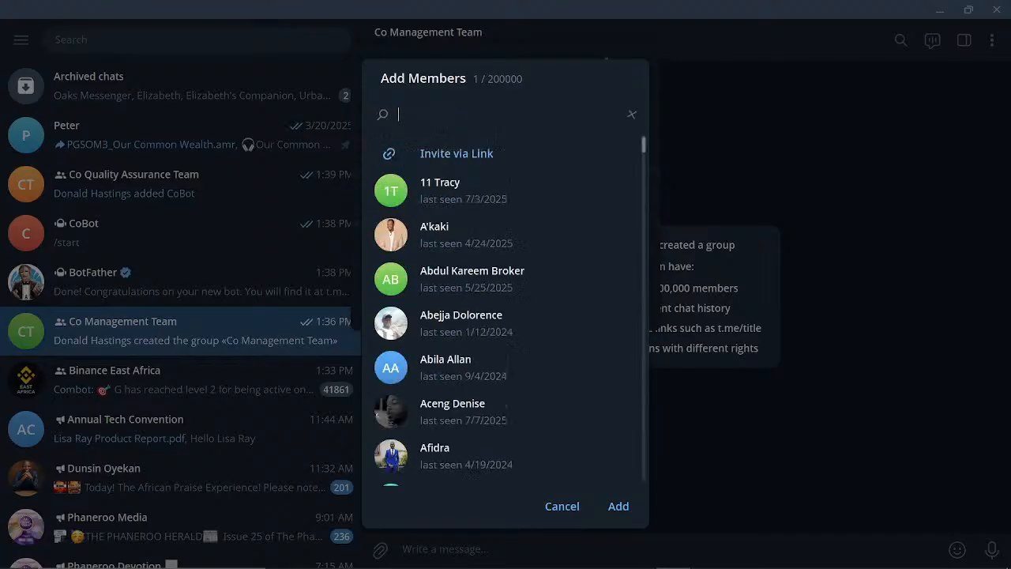
pyautogui.click(695, 281)
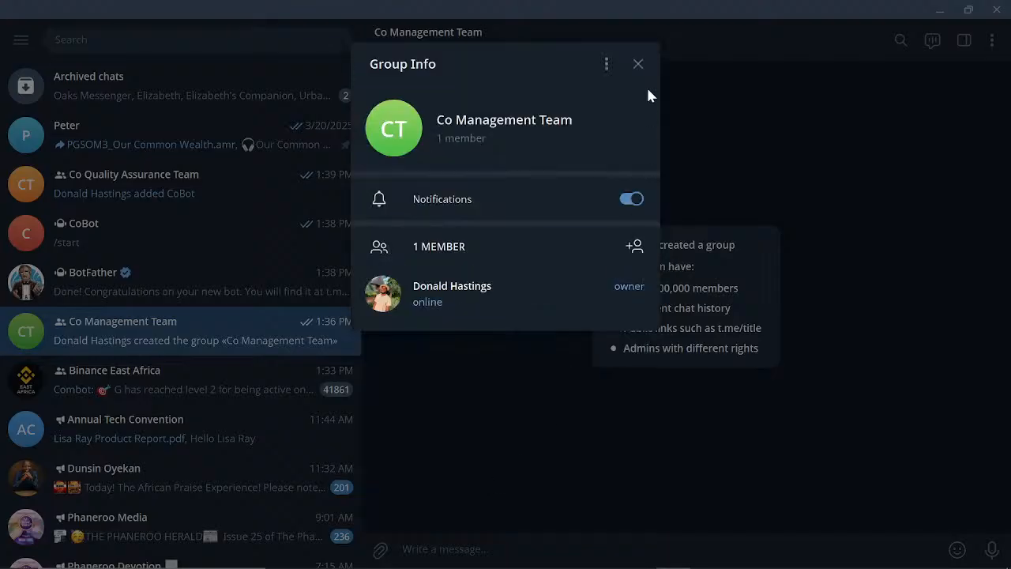
pyautogui.click(638, 66)
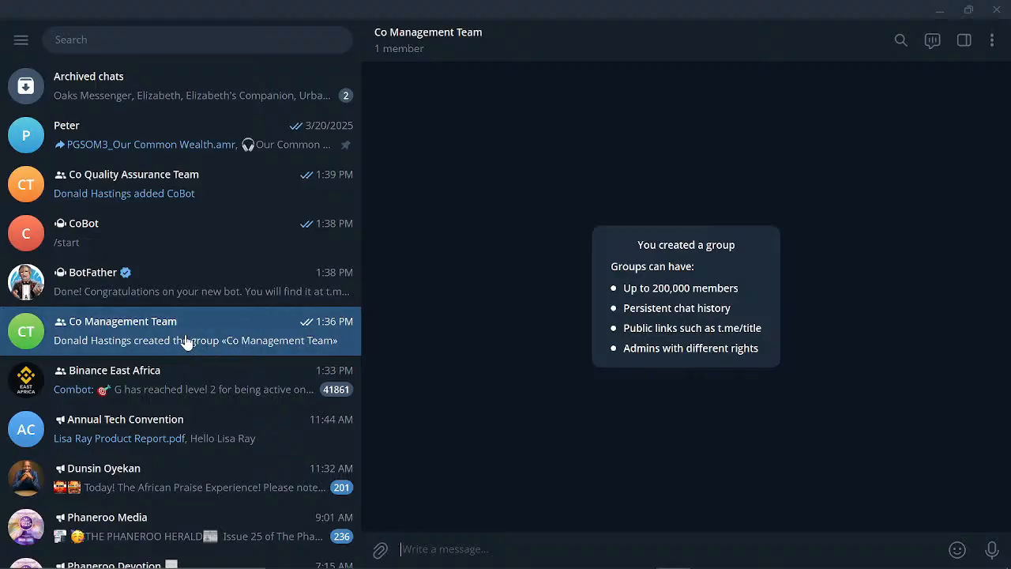
# - Search 'CameronQualityBot' and add CoBot to Co Management Team, confirming the addition
pyautogui.click(483, 41)
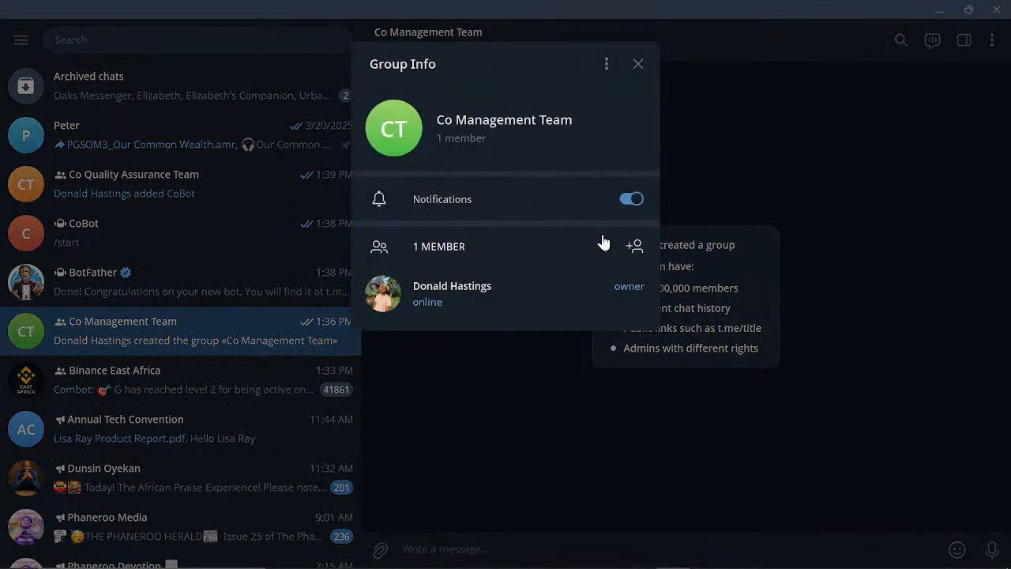
pyautogui.click(634, 246)
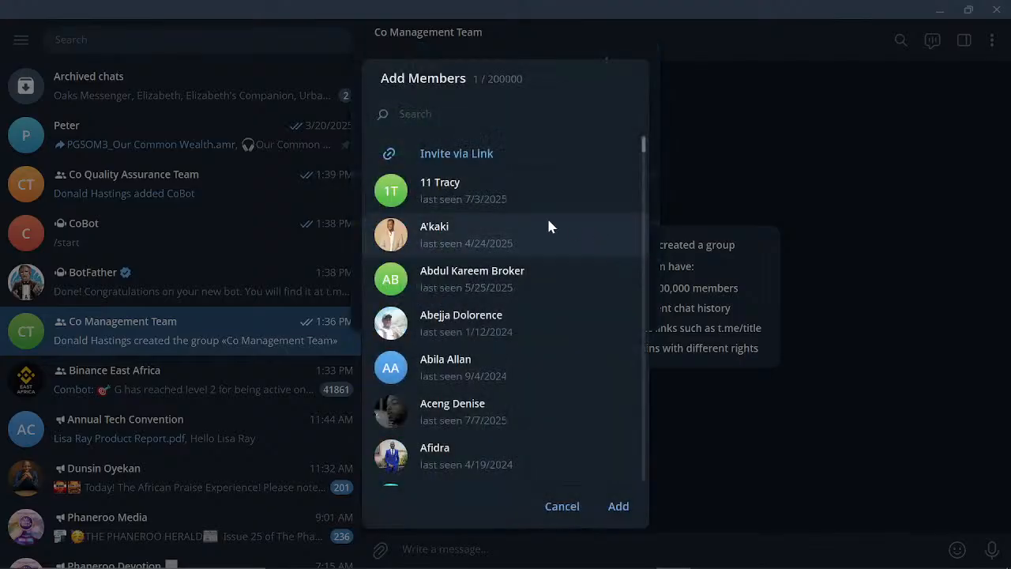
pyautogui.write('Camero')
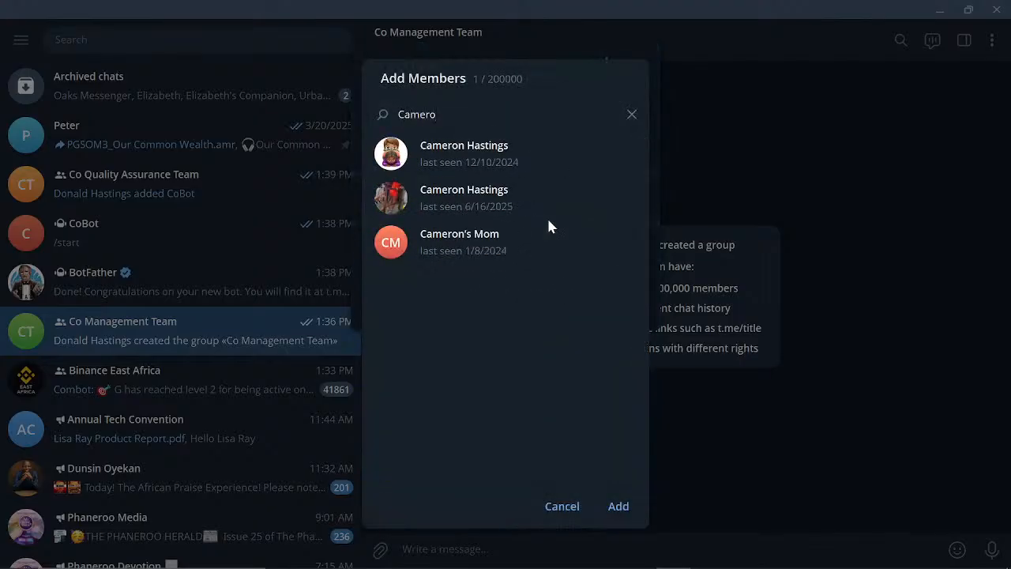
pyautogui.write('n')
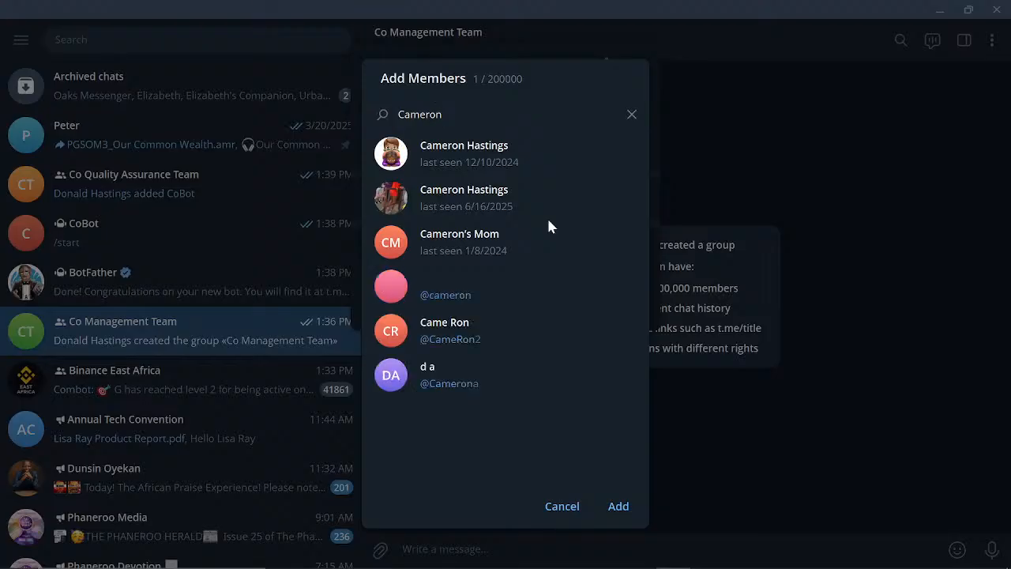
pyautogui.write('Q')
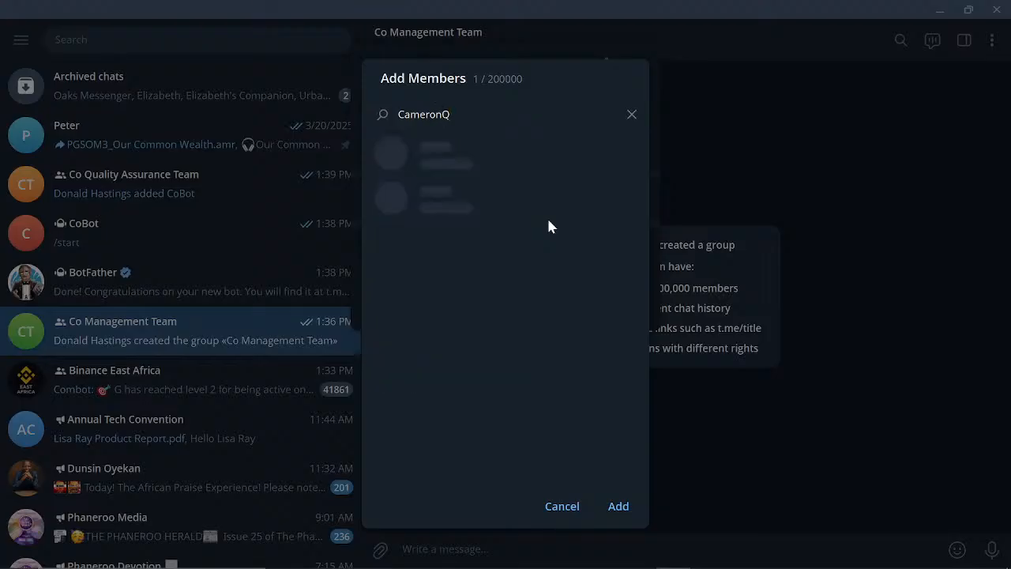
pyautogui.write('ualityBot')
pyautogui.click(548, 225)
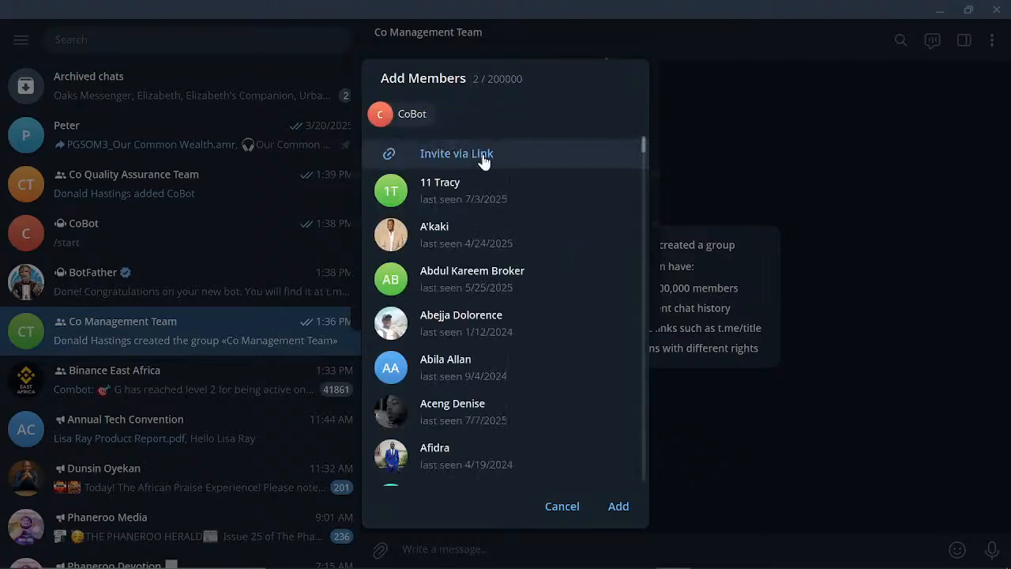
pyautogui.click(624, 509)
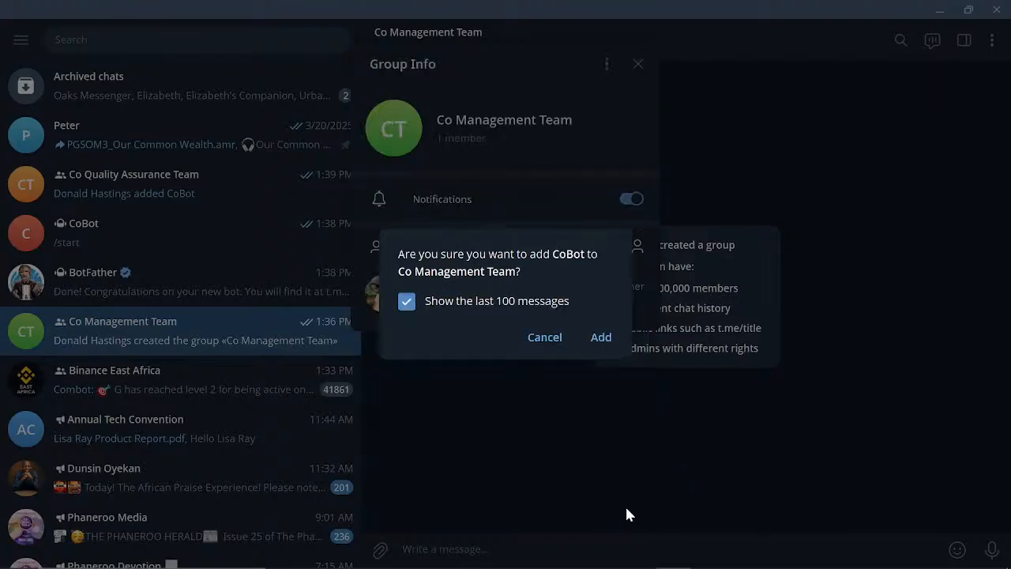
pyautogui.click(601, 337)
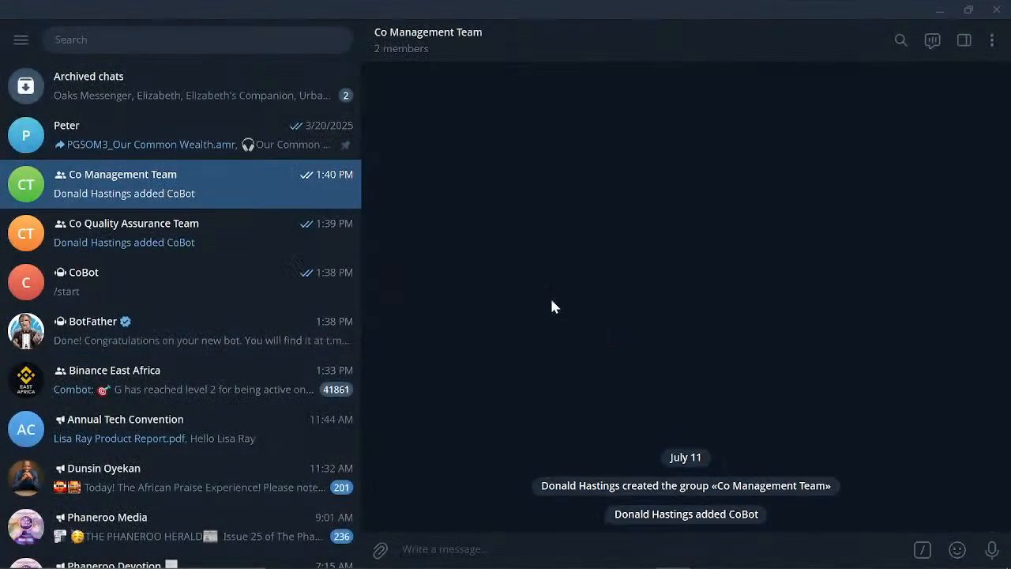
# - Open Co Quality Assurance Team's Administrators list and choose CoBot as a new administrator
pyautogui.click(179, 246)
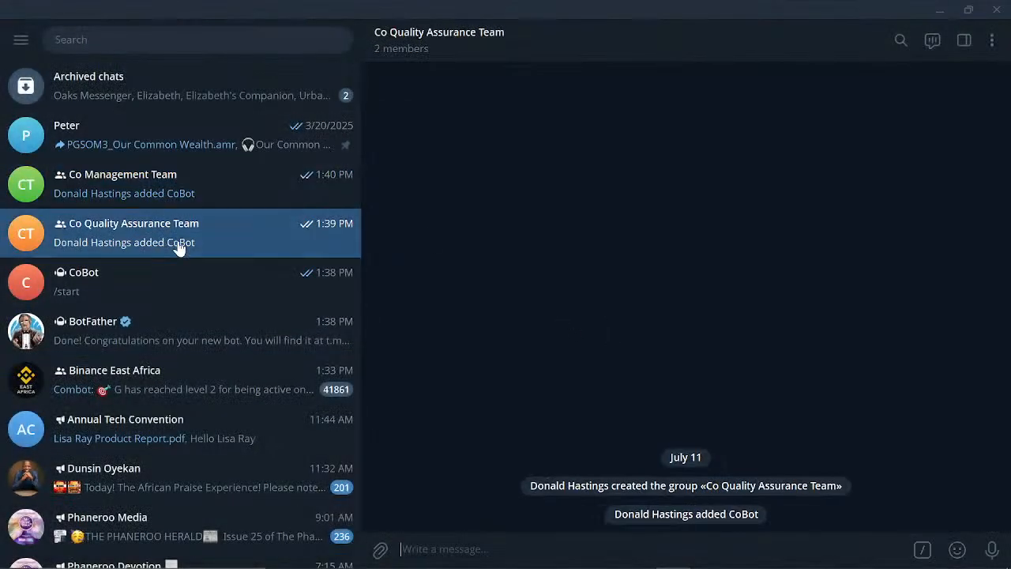
pyautogui.click(573, 57)
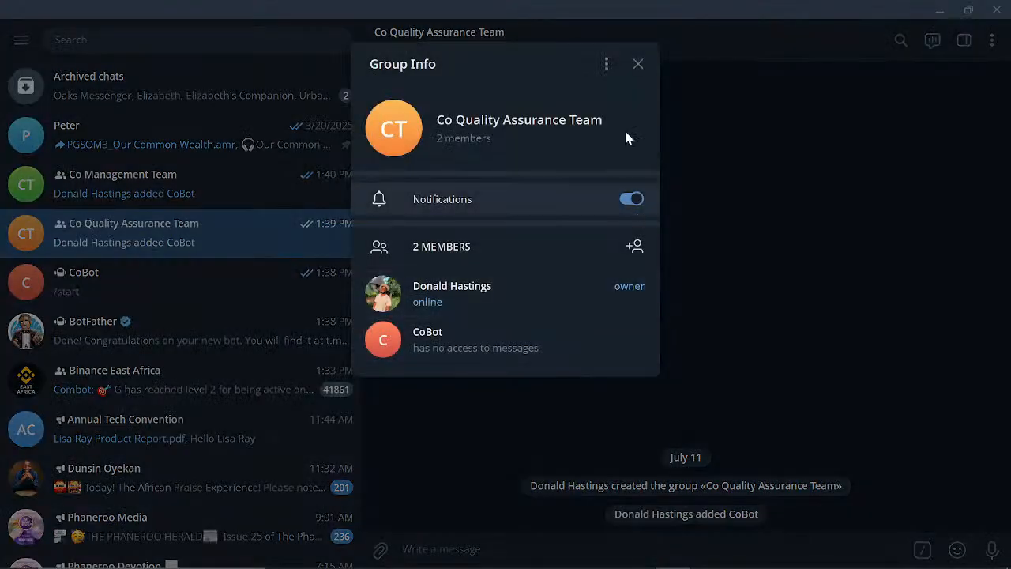
pyautogui.click(604, 70)
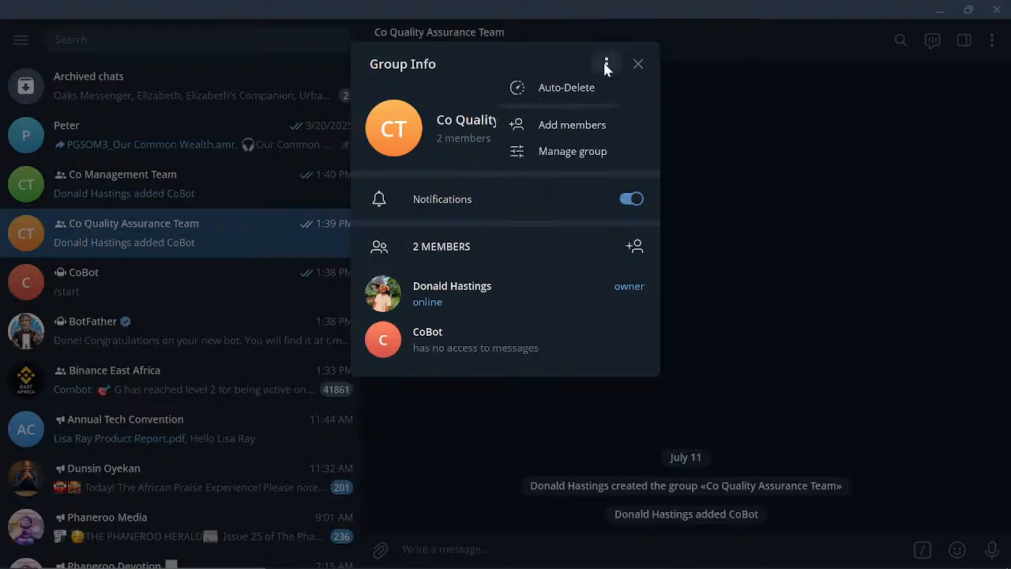
pyautogui.click(564, 151)
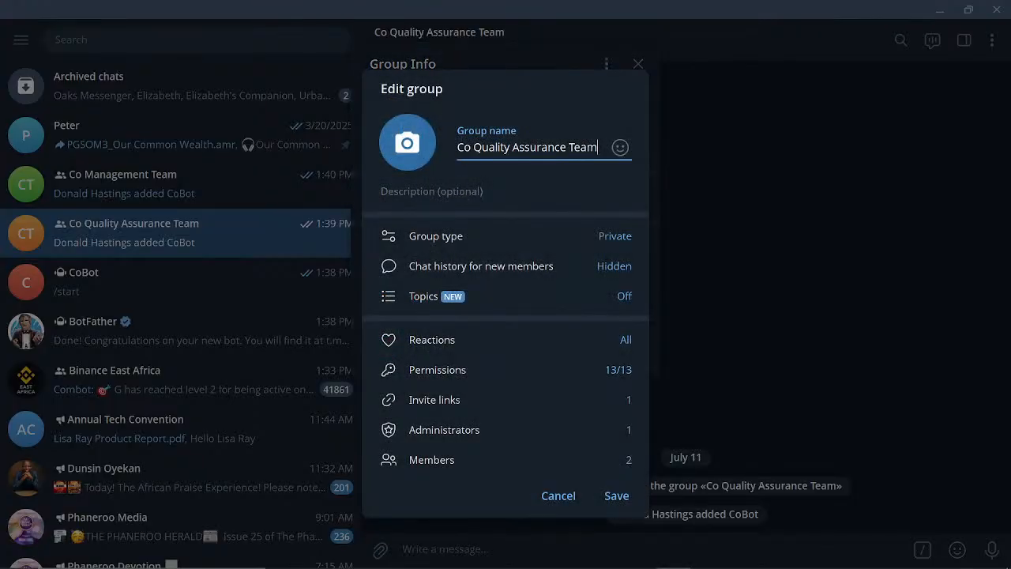
pyautogui.click(491, 424)
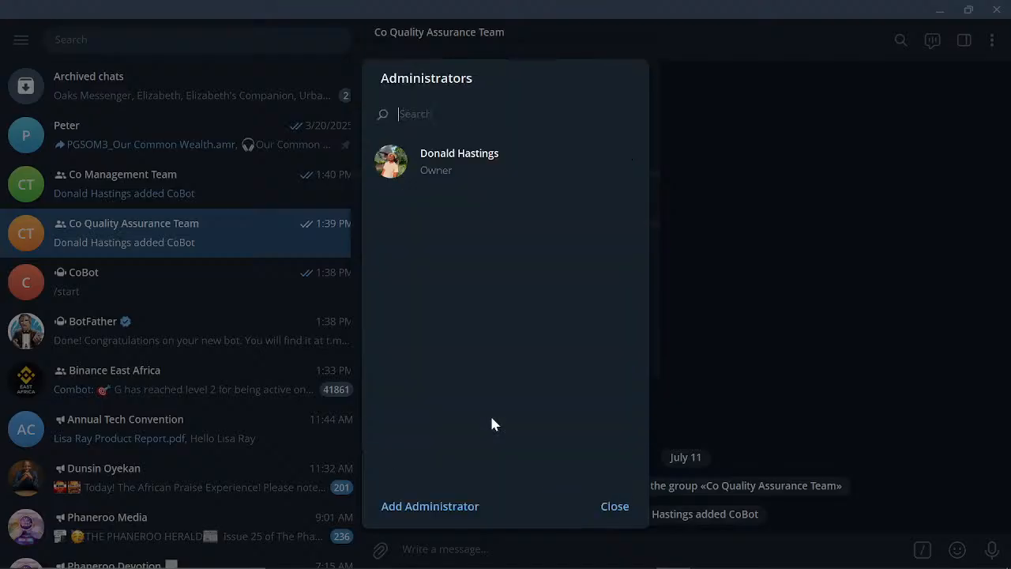
pyautogui.click(434, 506)
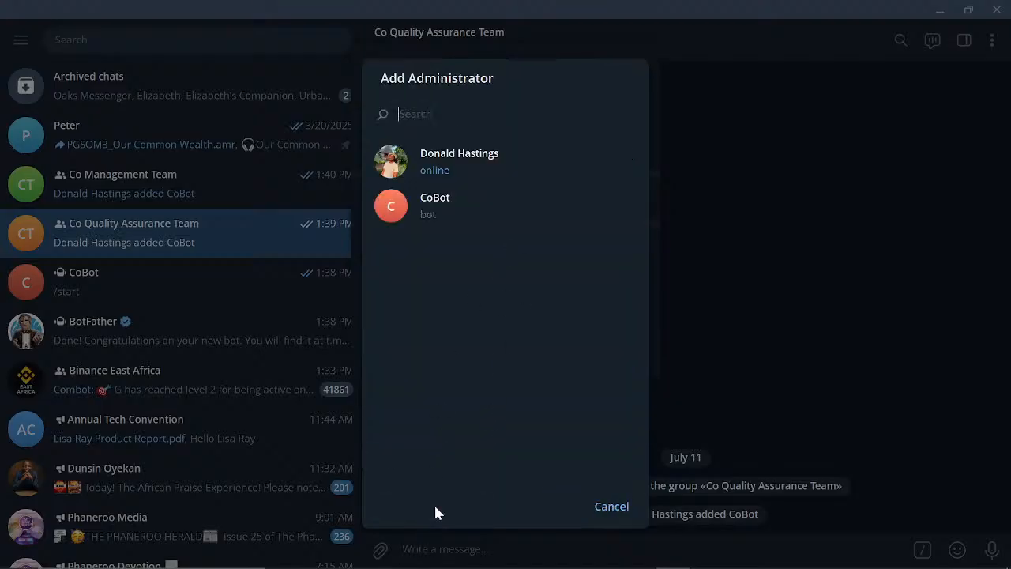
pyautogui.click(480, 207)
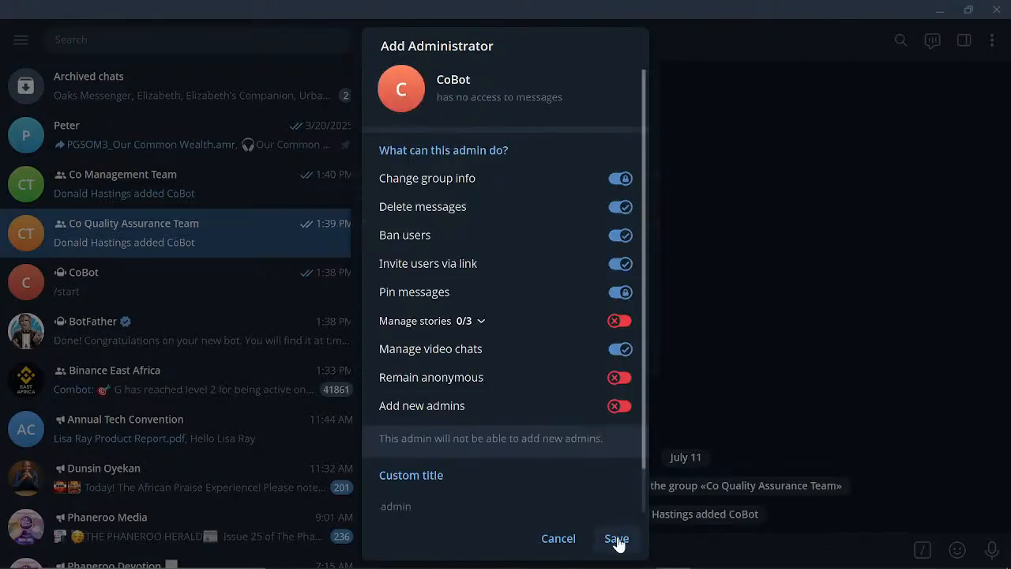
# - Save CoBot's admin rights with anonymous posting left off, then save the group settings
pyautogui.click(620, 379)
pyautogui.click(620, 379)
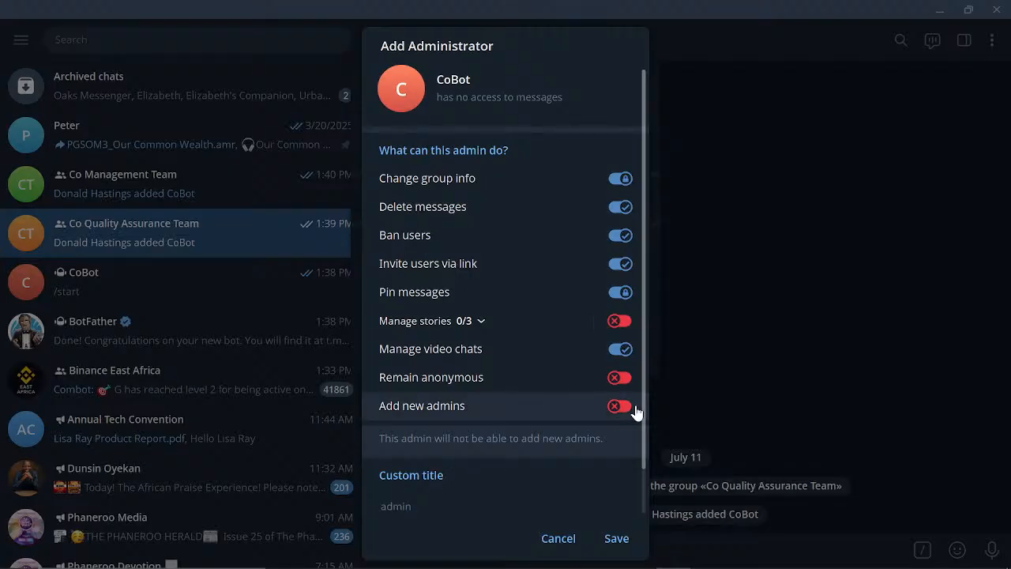
pyautogui.scroll(-2, 630, 448)
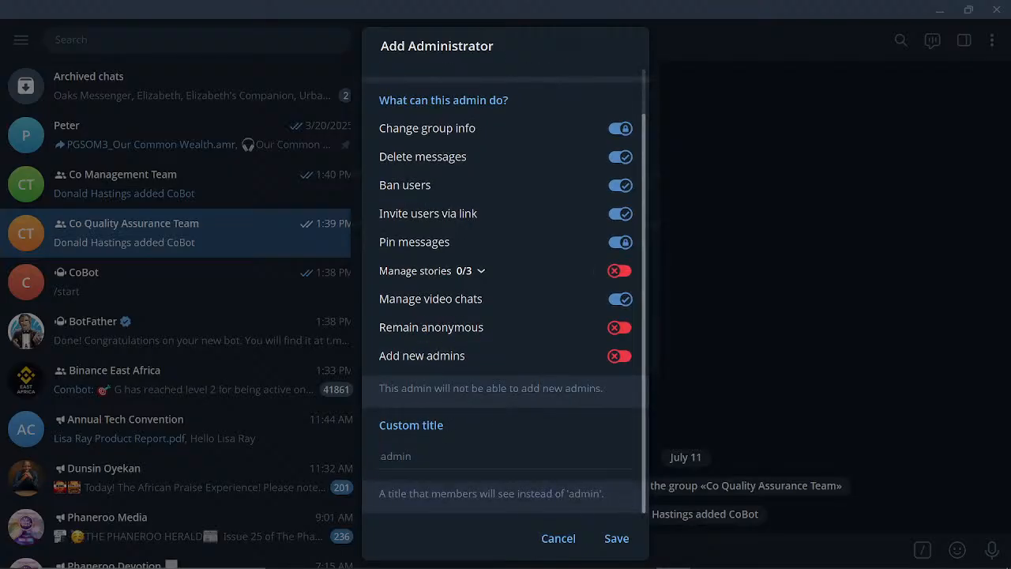
pyautogui.click(616, 538)
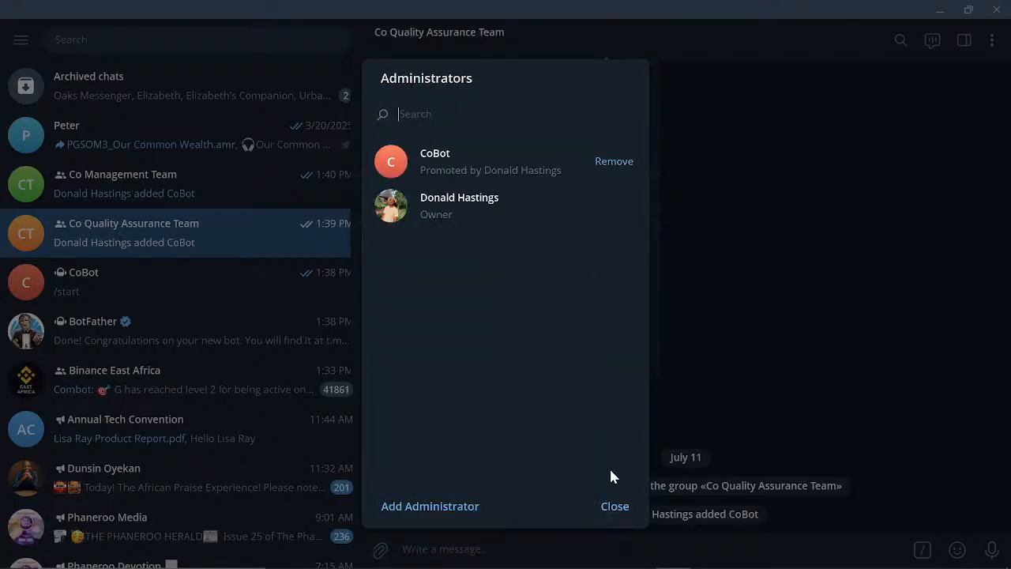
pyautogui.click(613, 507)
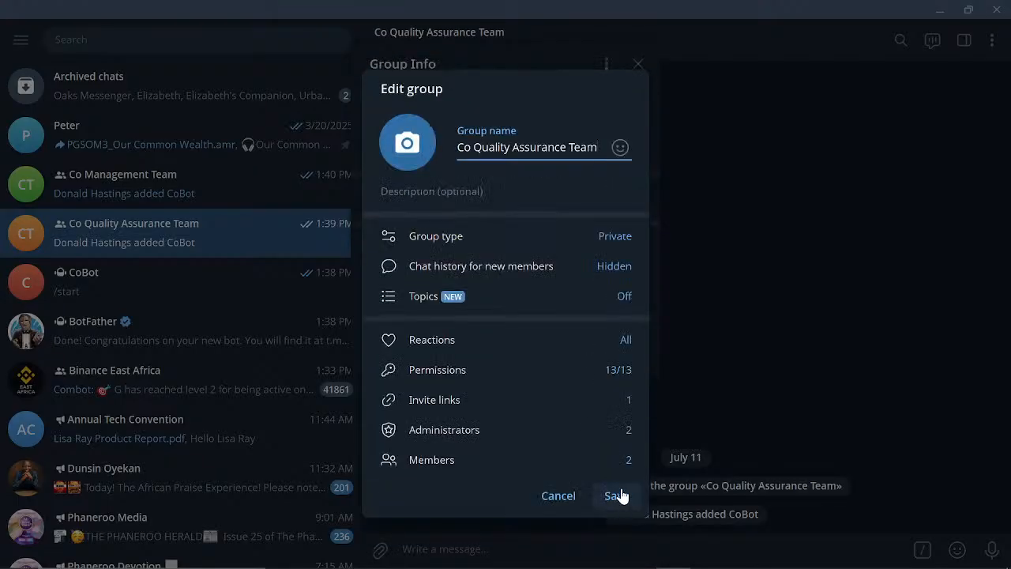
pyautogui.click(616, 496)
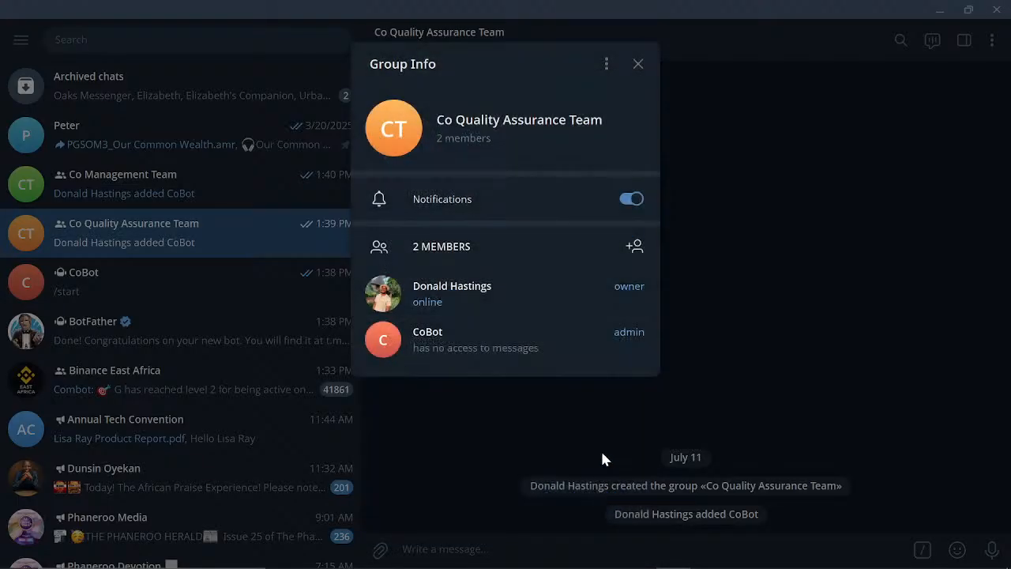
pyautogui.click(601, 453)
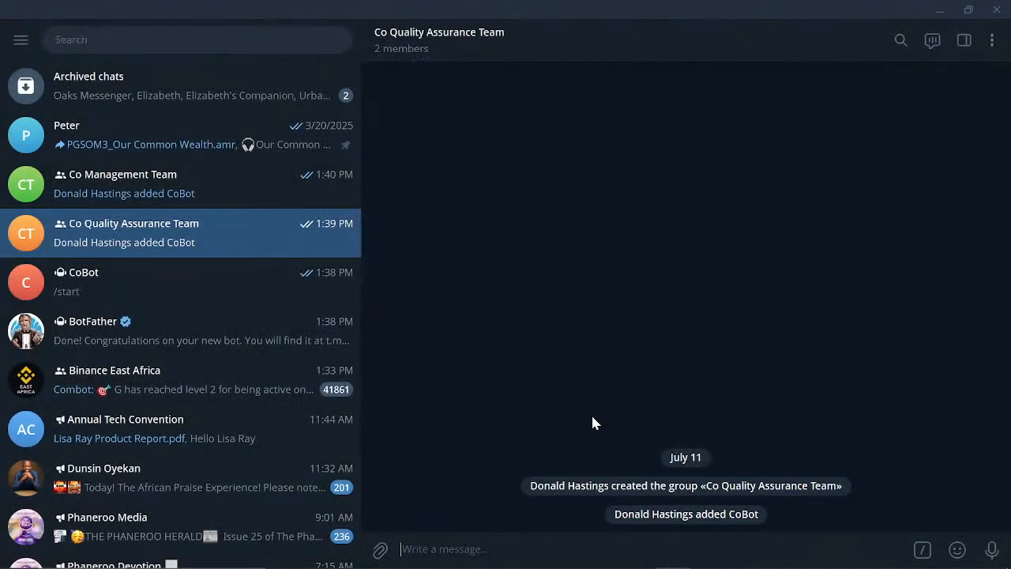
pyautogui.click(527, 69)
# - Open Co Management Team's Administrators list and choose CoBot as a new administrator
pyautogui.click(531, 456)
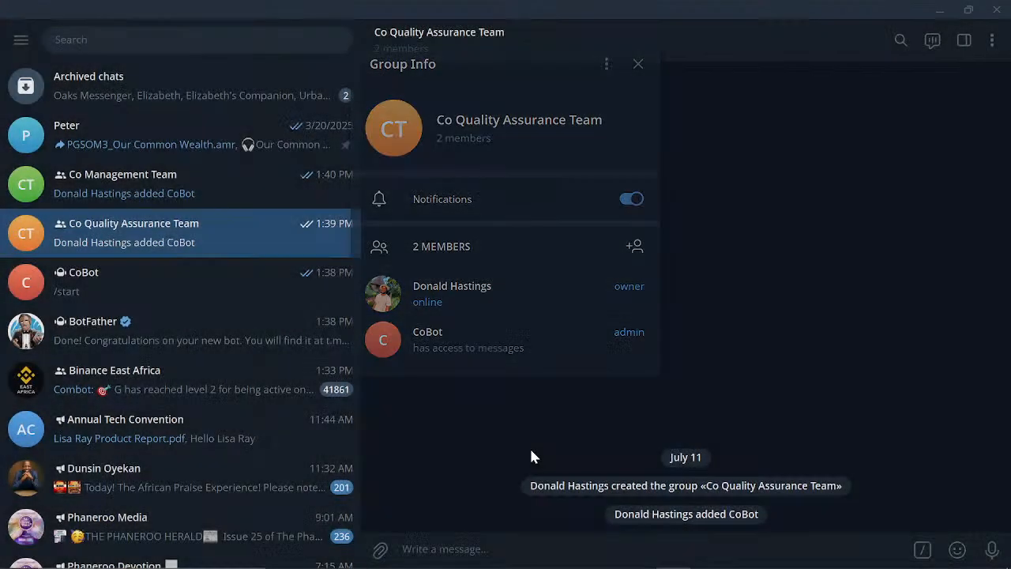
pyautogui.click(175, 197)
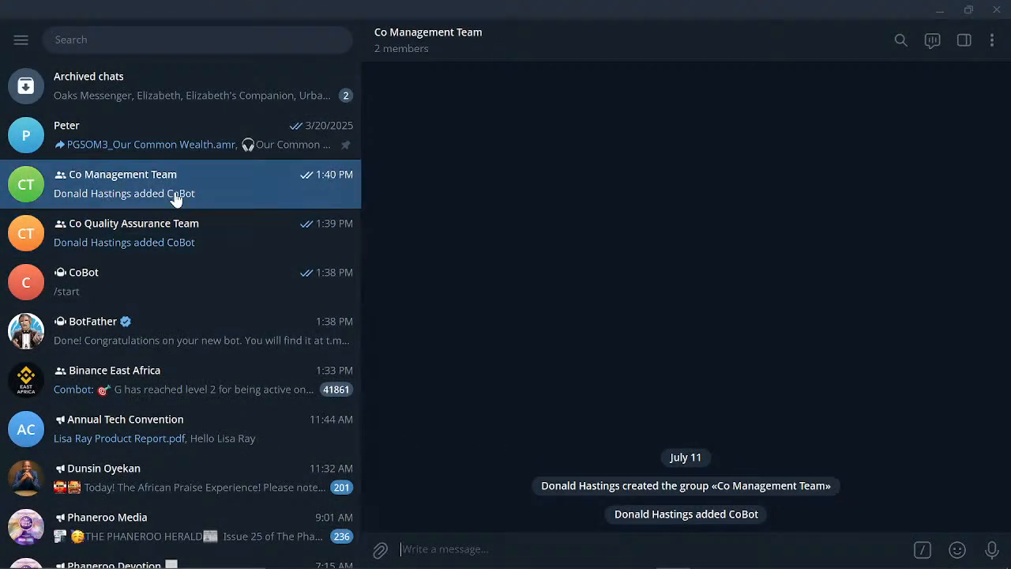
pyautogui.click(505, 44)
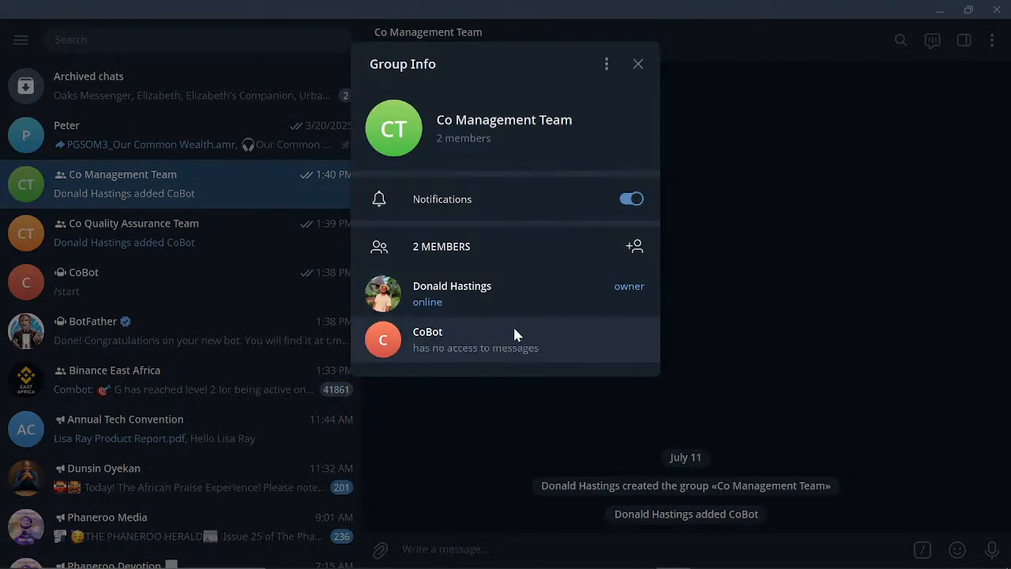
pyautogui.click(605, 69)
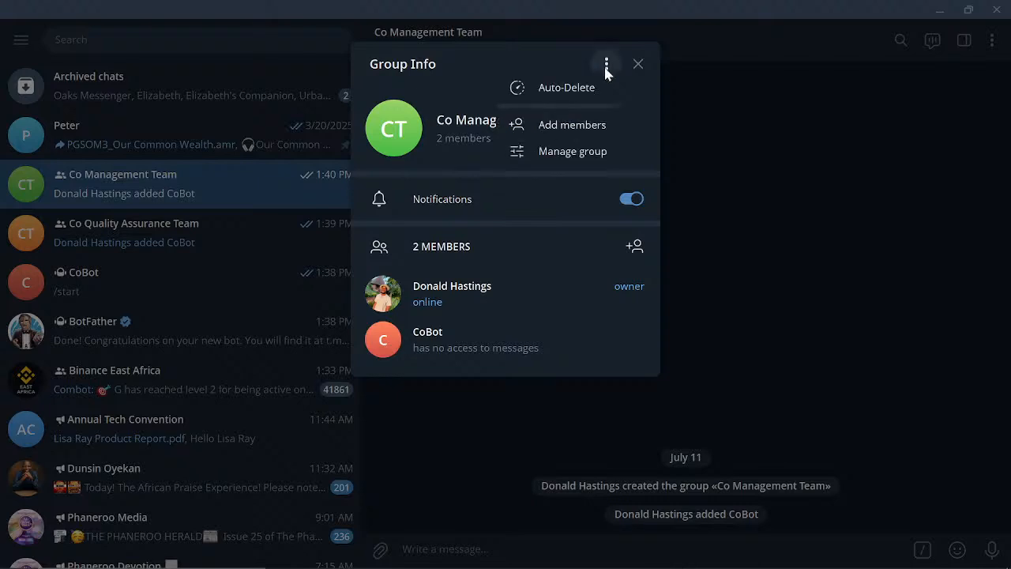
pyautogui.click(573, 152)
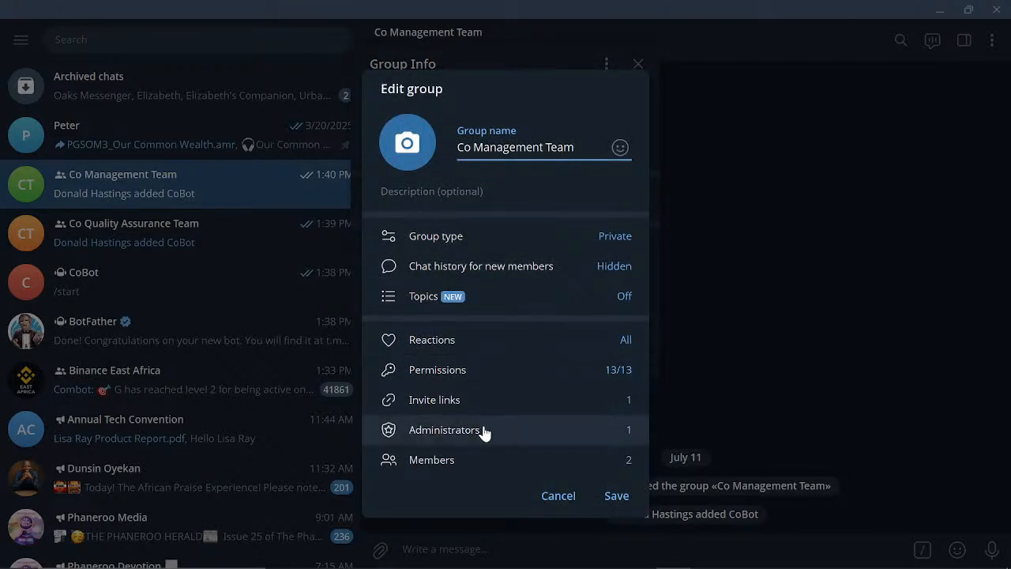
pyautogui.click(484, 430)
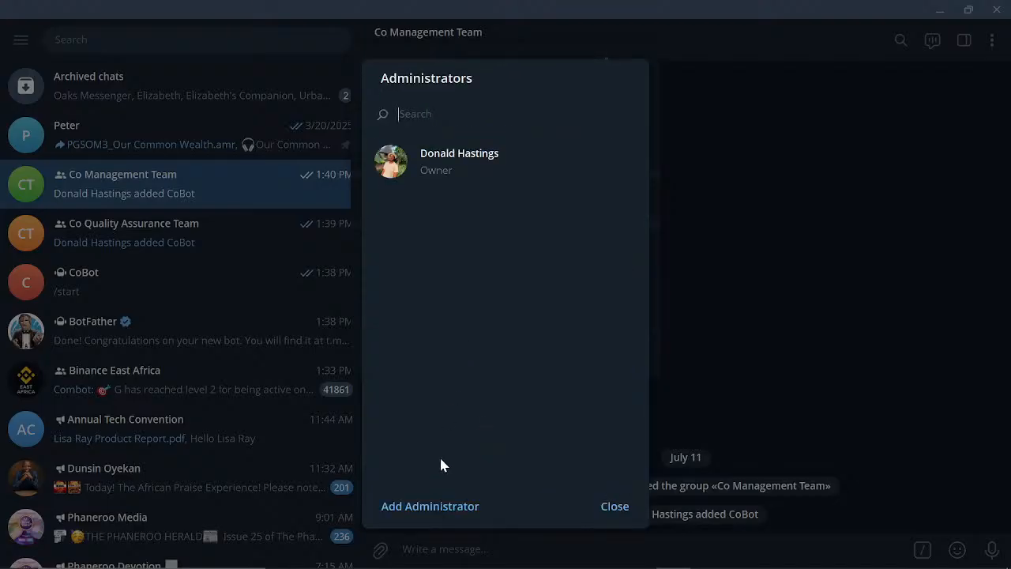
pyautogui.click(435, 505)
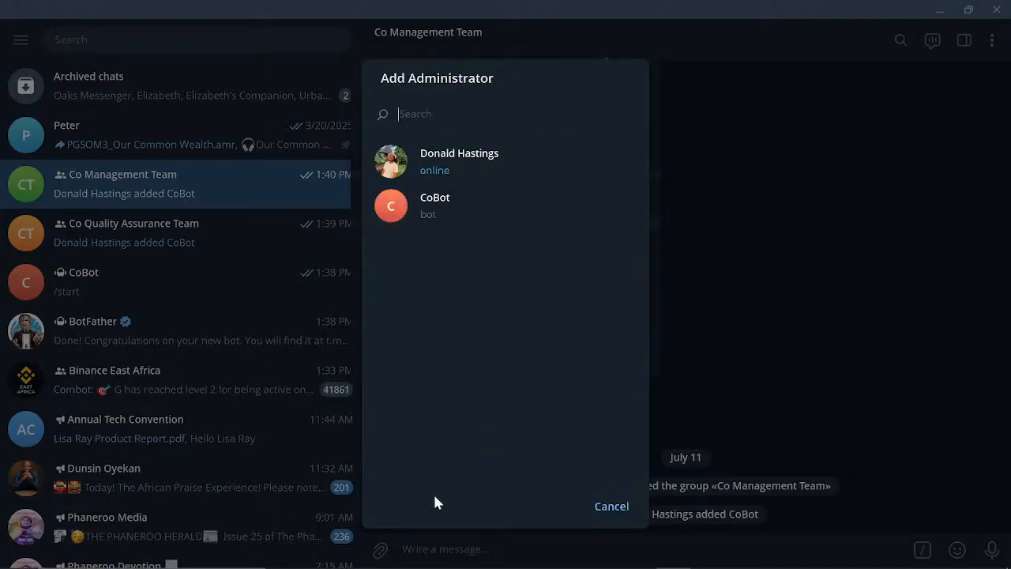
pyautogui.click(436, 207)
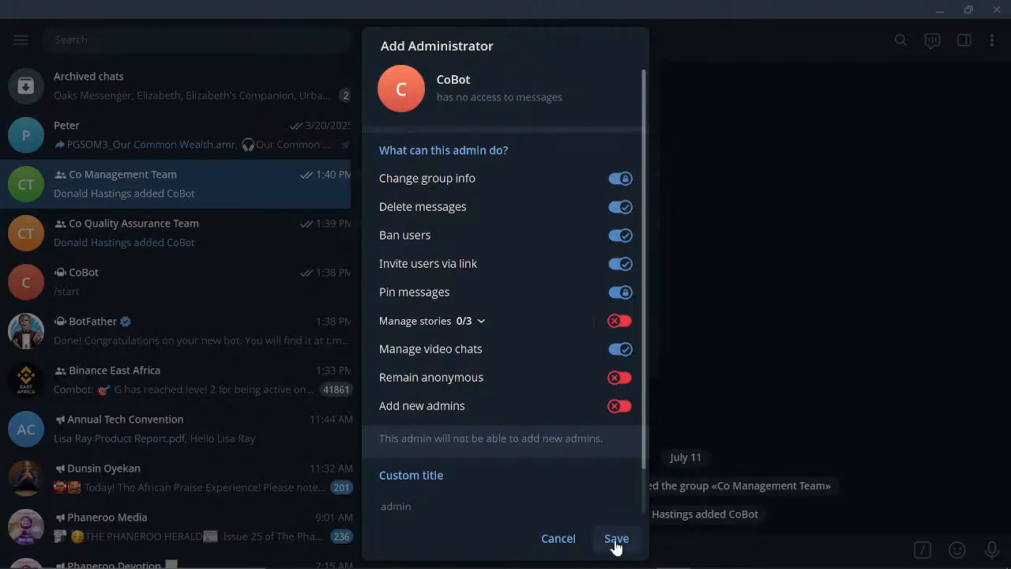
# - Save CoBot's default admin rights and group settings, verify its admin role, then return to Make
pyautogui.click(616, 545)
pyautogui.click(611, 509)
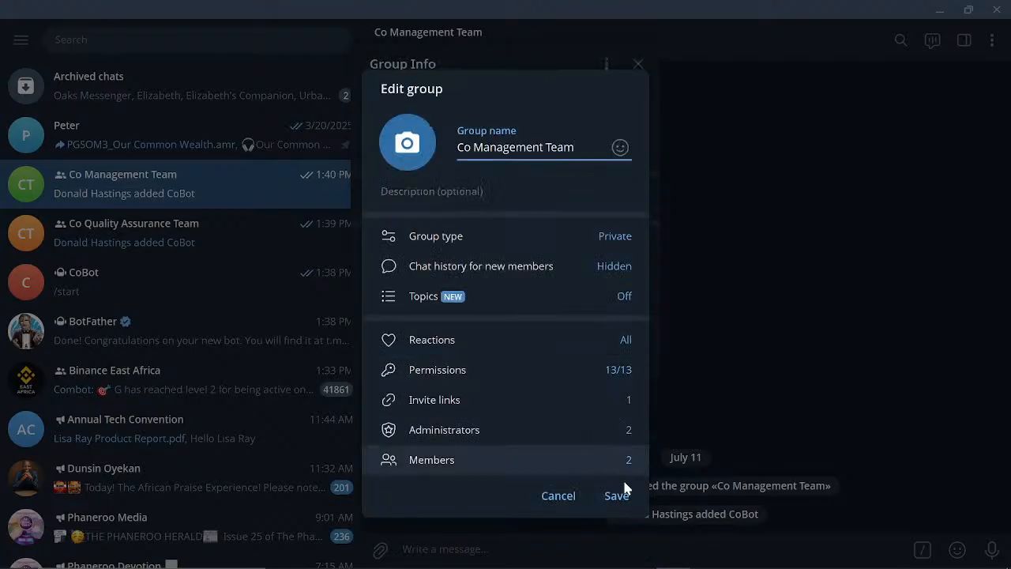
pyautogui.click(617, 496)
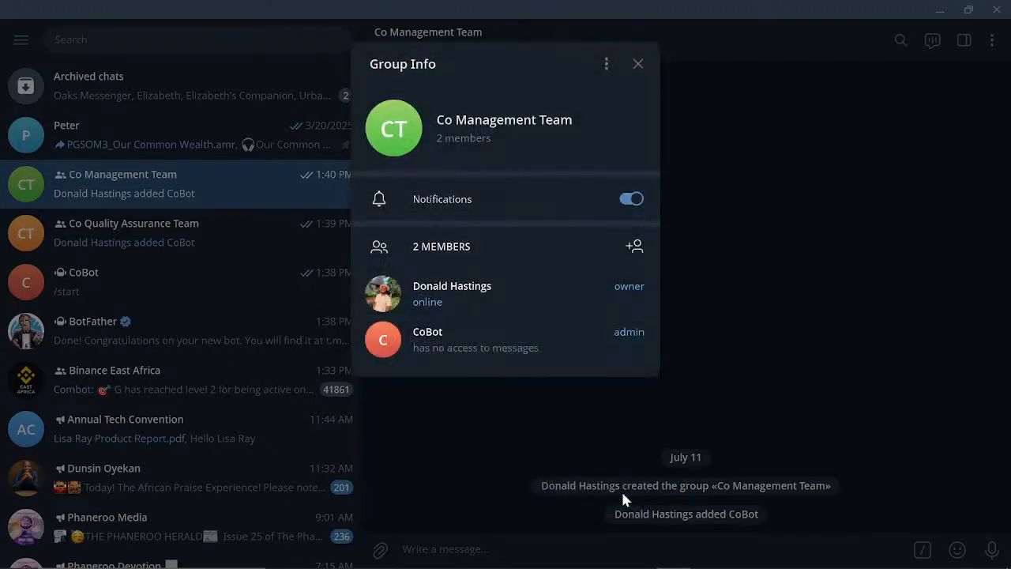
pyautogui.click(616, 406)
pyautogui.click(567, 49)
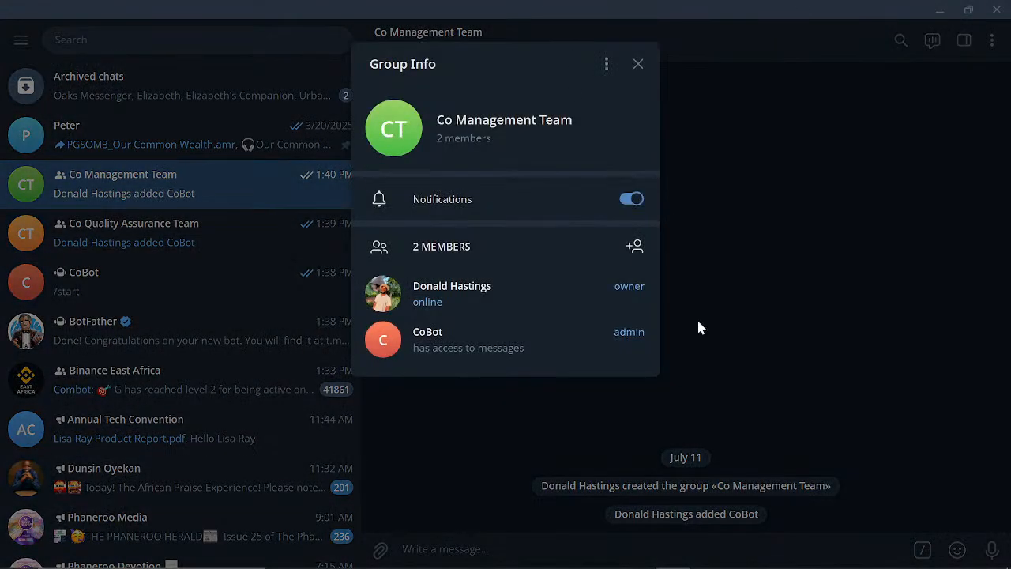
pyautogui.click(735, 328)
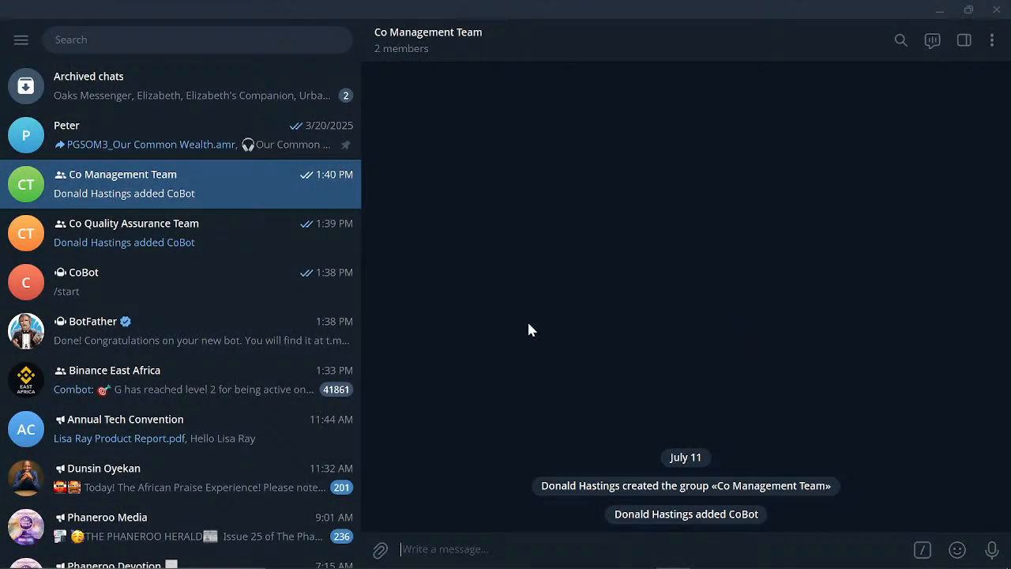
pyautogui.moveTo(608, 564)
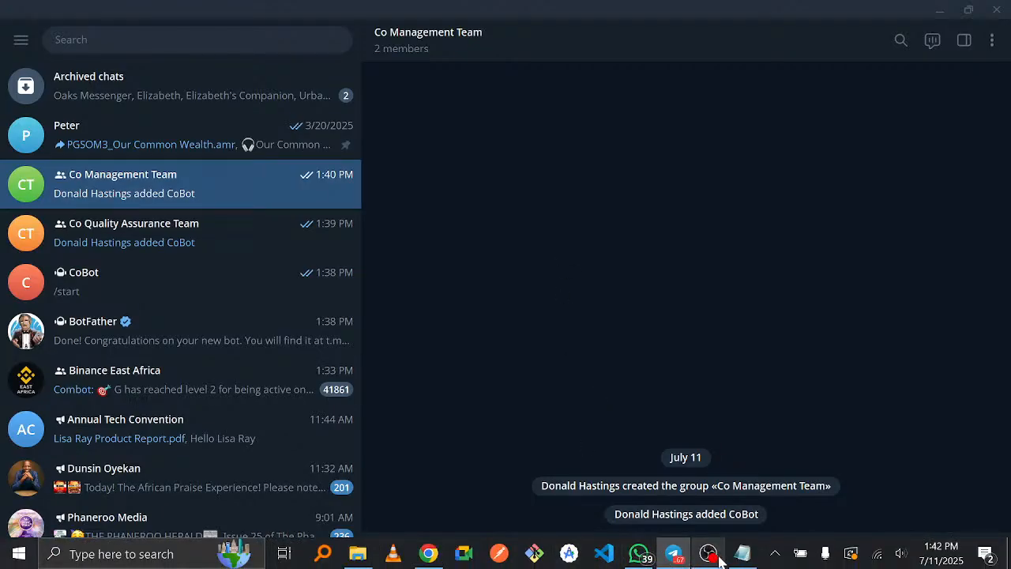
pyautogui.click(428, 554)
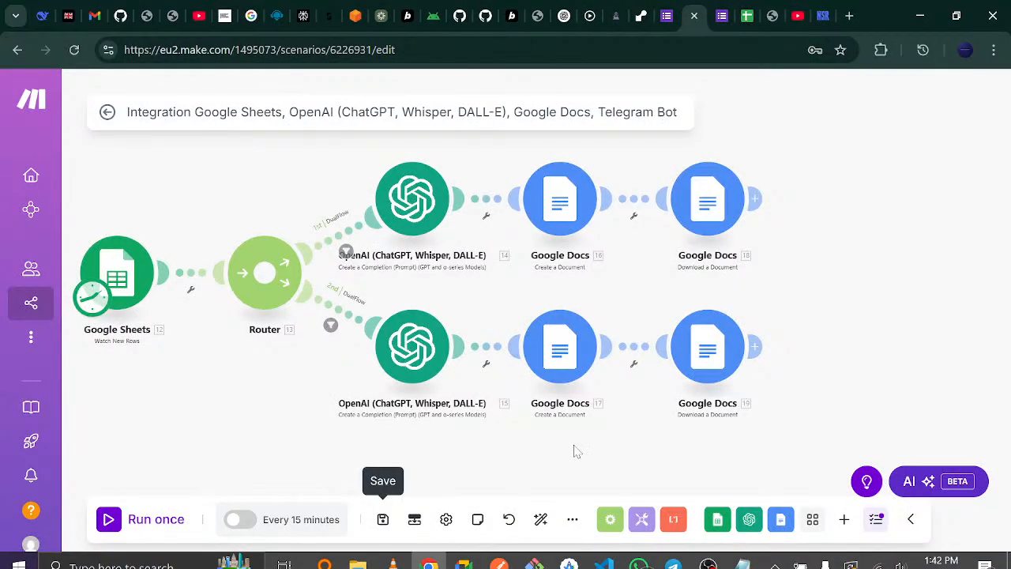
# - Add a new module after the upper Google Docs download and choose Telegram Bot as its app
pyautogui.moveTo(890, 293); pyautogui.dragTo(752, 276)
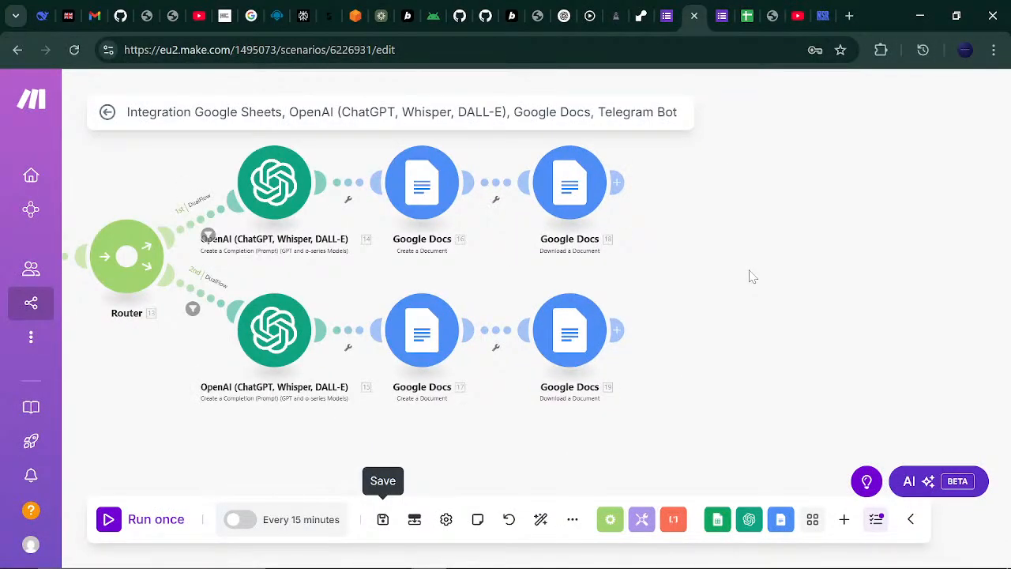
pyautogui.moveTo(832, 230); pyautogui.dragTo(724, 251)
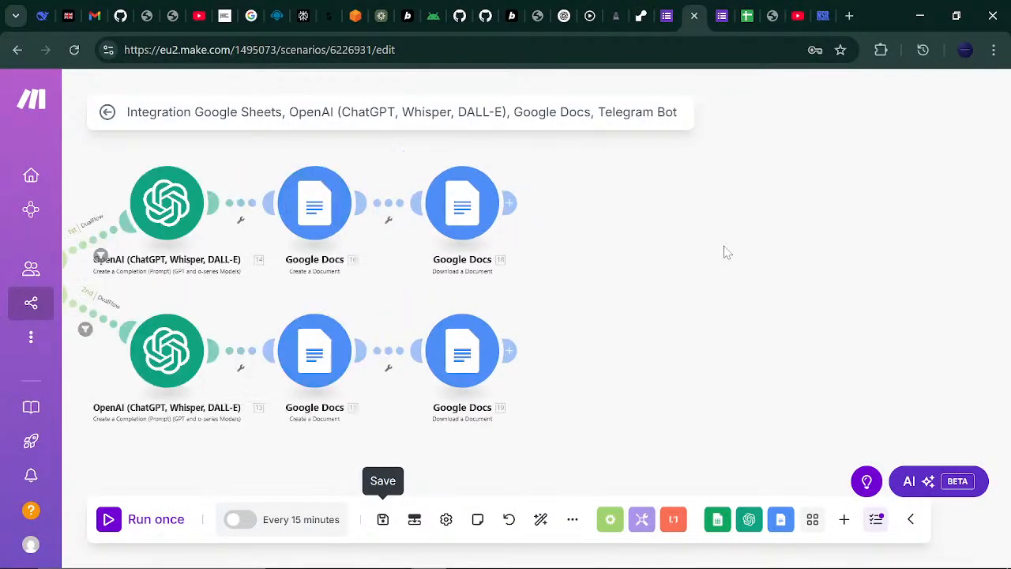
pyautogui.click(512, 205)
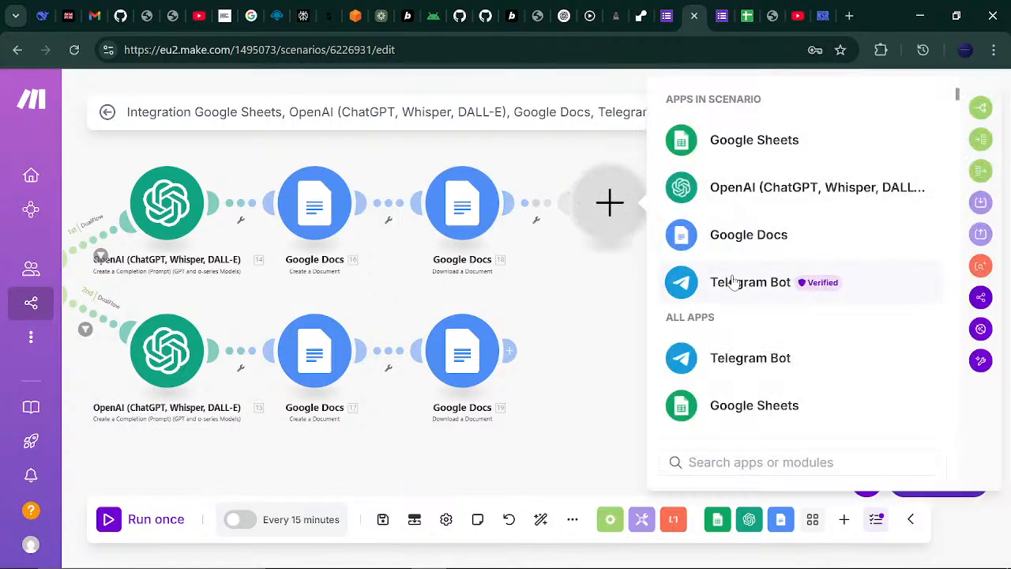
pyautogui.click(732, 282)
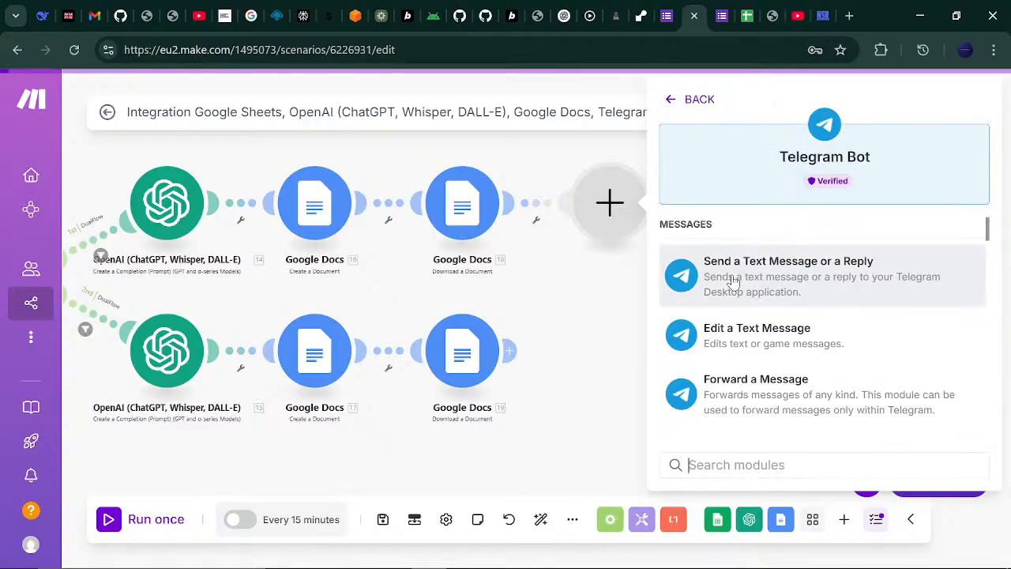
# - Scroll the Telegram Bot action list down to its Media section
pyautogui.moveTo(988, 232); pyautogui.dragTo(986, 206)
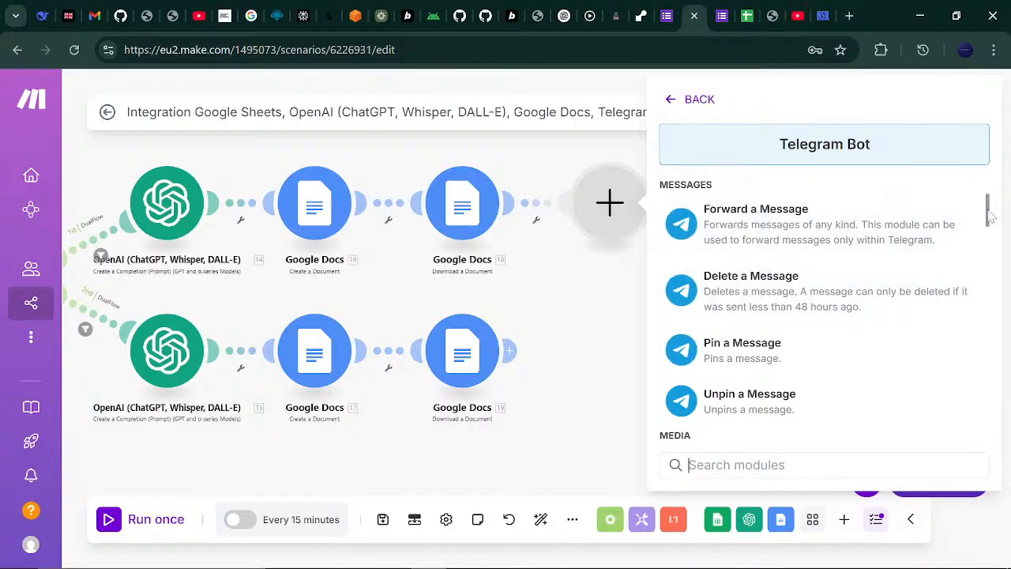
pyautogui.moveTo(989, 213); pyautogui.dragTo(987, 192)
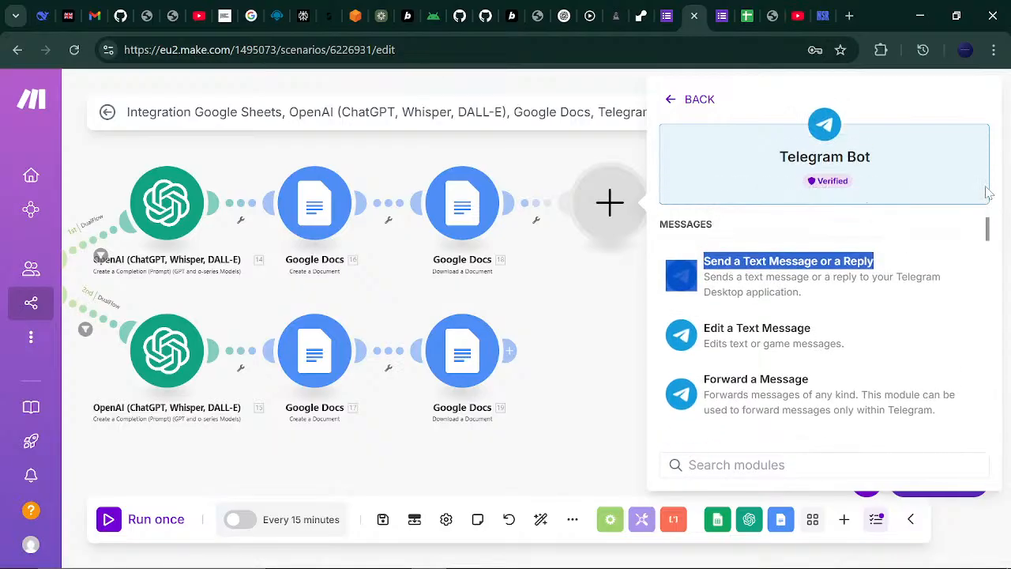
pyautogui.click(911, 91)
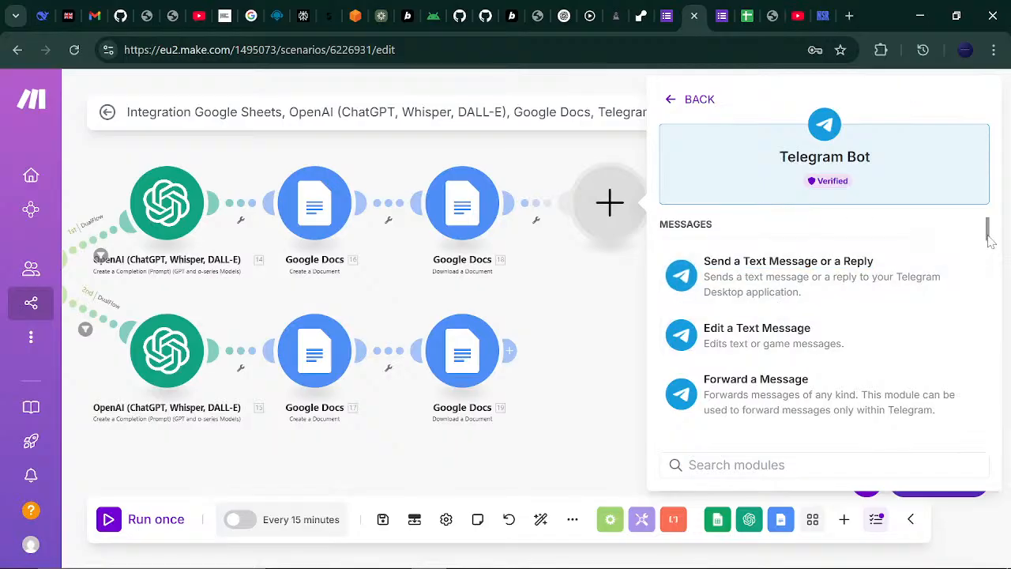
pyautogui.moveTo(987, 237)
pyautogui.mouseDown()
pyautogui.moveTo(986, 340)
pyautogui.moveTo(979, 332)
pyautogui.moveTo(969, 346)
pyautogui.moveTo(993, 183)
pyautogui.moveTo(971, 356)
pyautogui.moveTo(979, 245)
pyautogui.mouseUp()
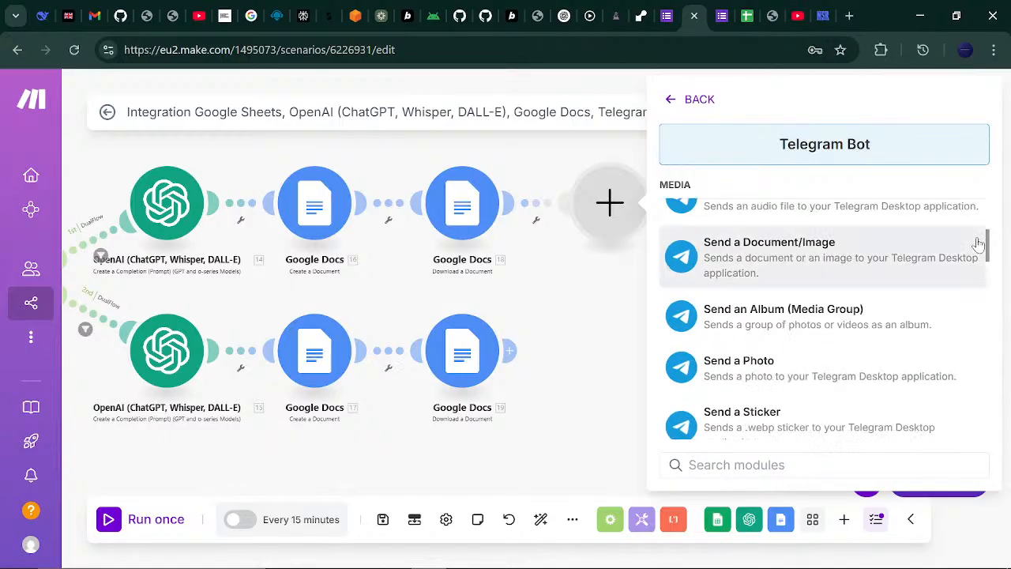
# - Add the Send a Document/Image module and start a new connection named DualFlow
pyautogui.click(778, 268)
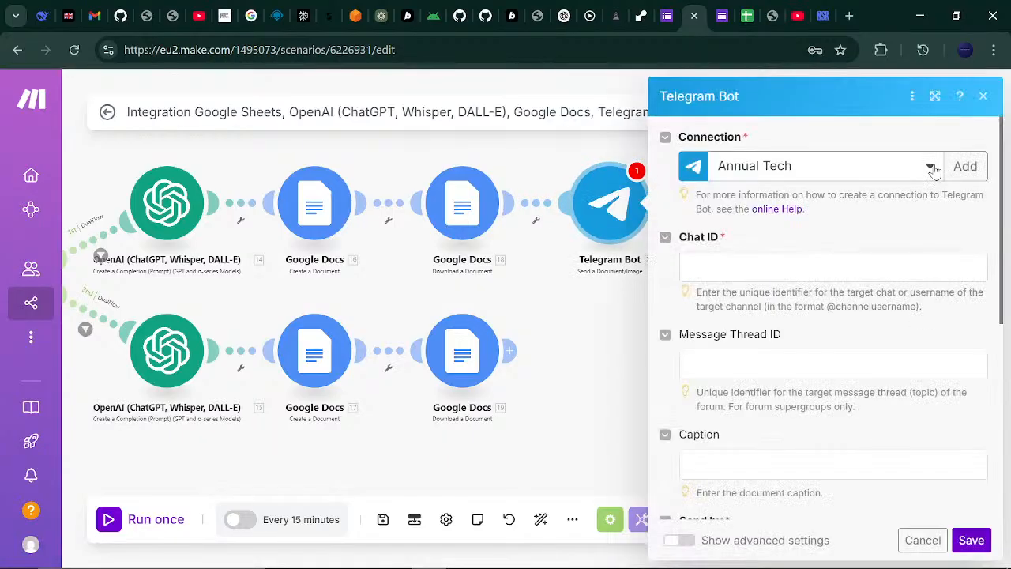
pyautogui.click(965, 166)
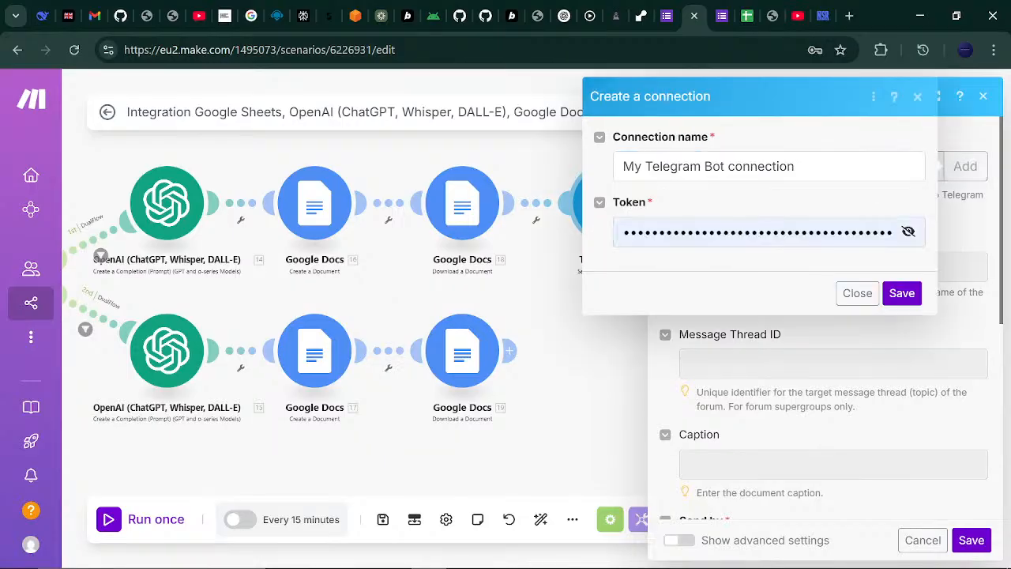
pyautogui.moveTo(798, 166); pyautogui.dragTo(598, 183)
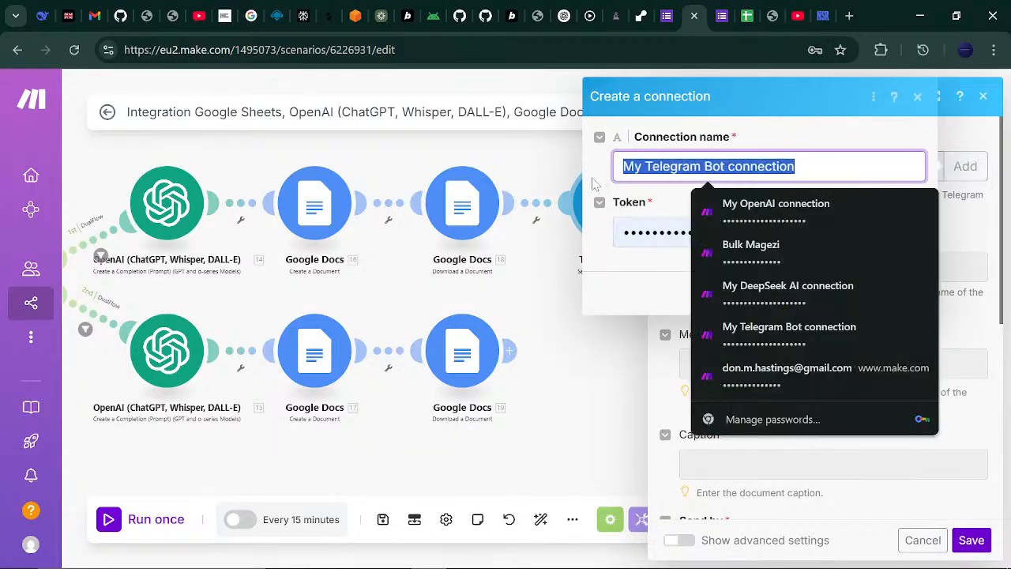
pyautogui.write('Dual')
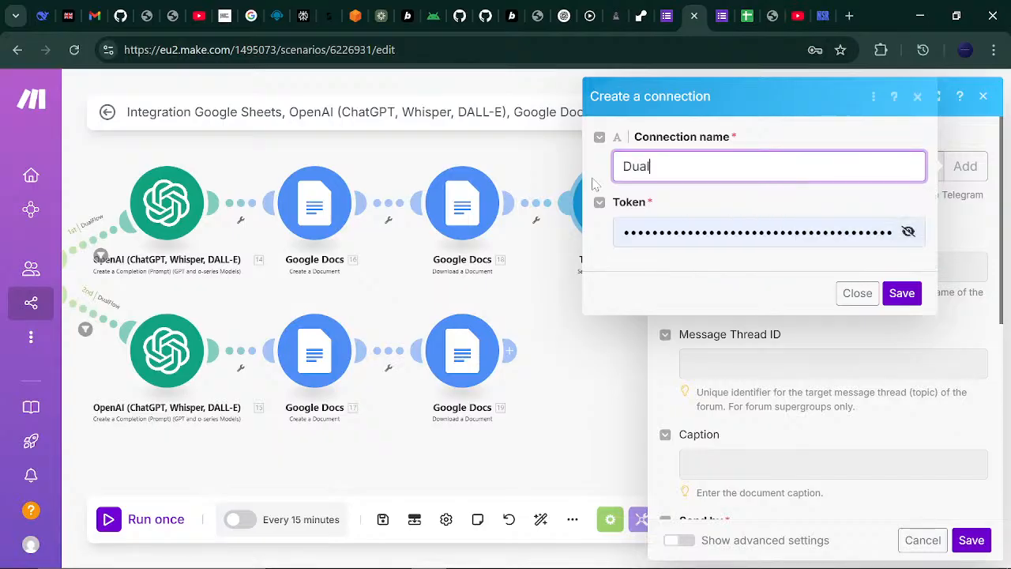
pyautogui.write('Flow')
# - Replace the token with the pasted bot token, save DualFlow, and switch to Telegram's Co Management Team chat
pyautogui.press('Tab')
pyautogui.hotkey('ctrl', 'a')
pyautogui.press('BackSpace')
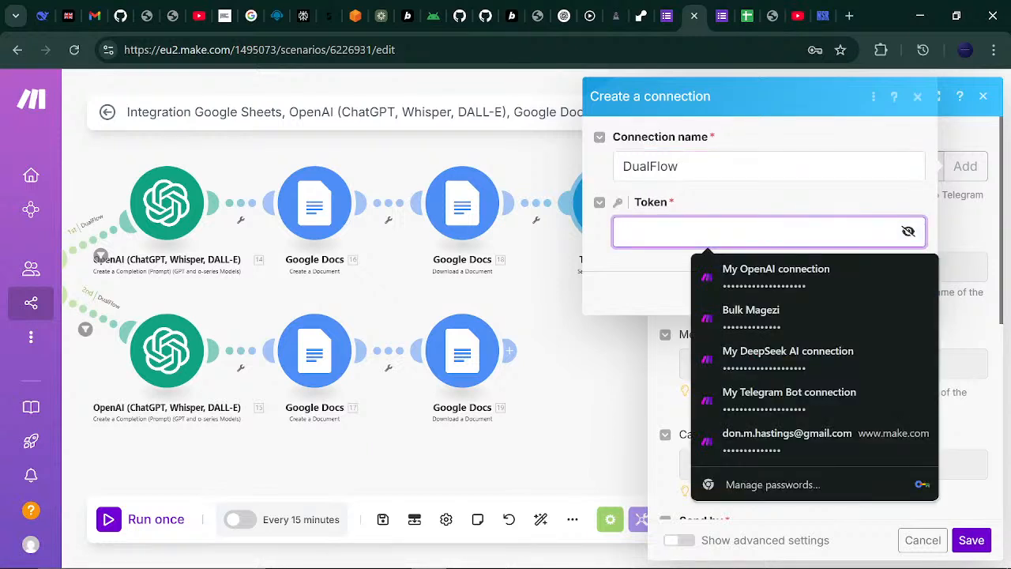
pyautogui.hotkey('ctrl', 'v')
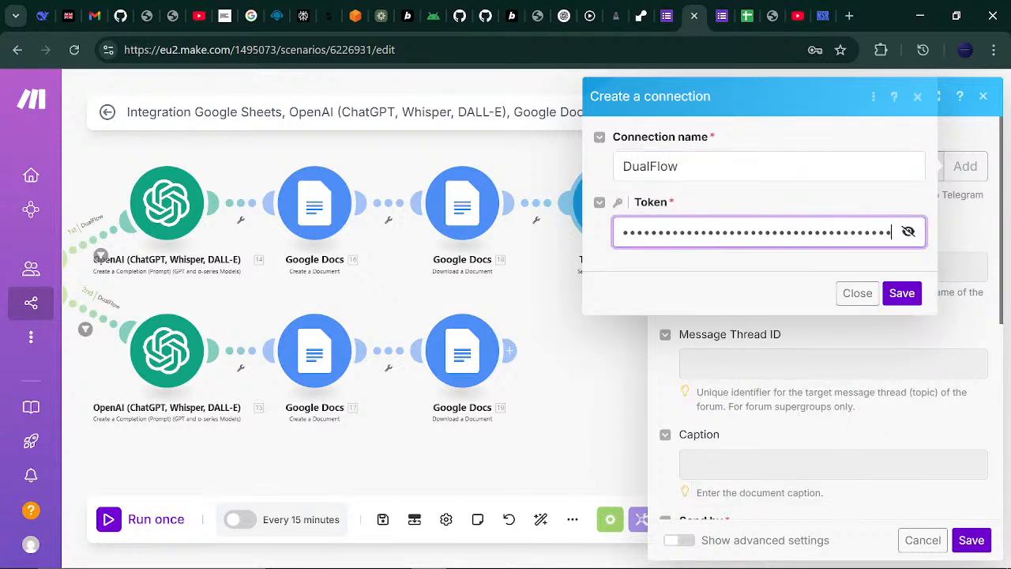
pyautogui.click(901, 293)
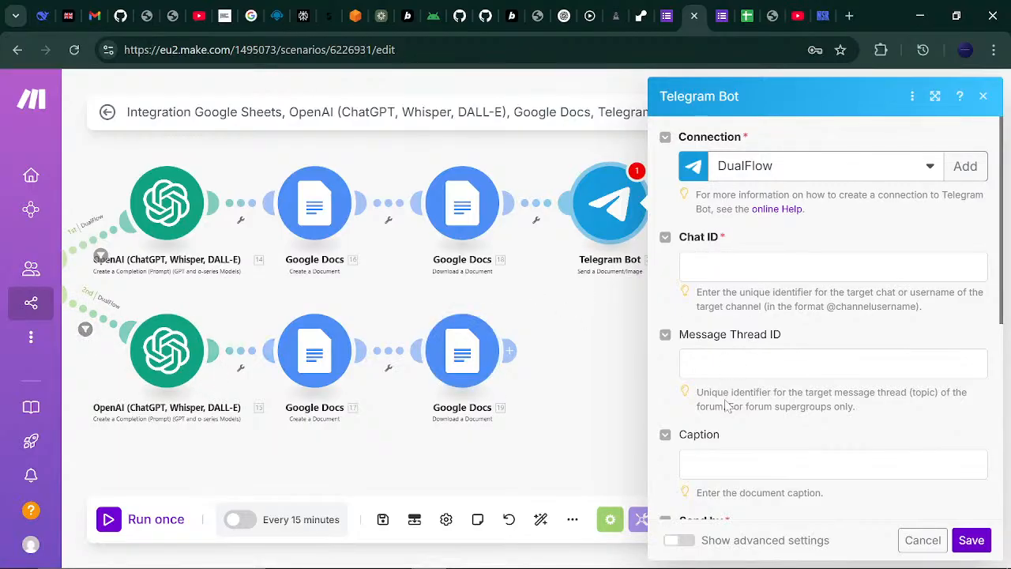
pyautogui.moveTo(742, 562)
pyautogui.click(675, 556)
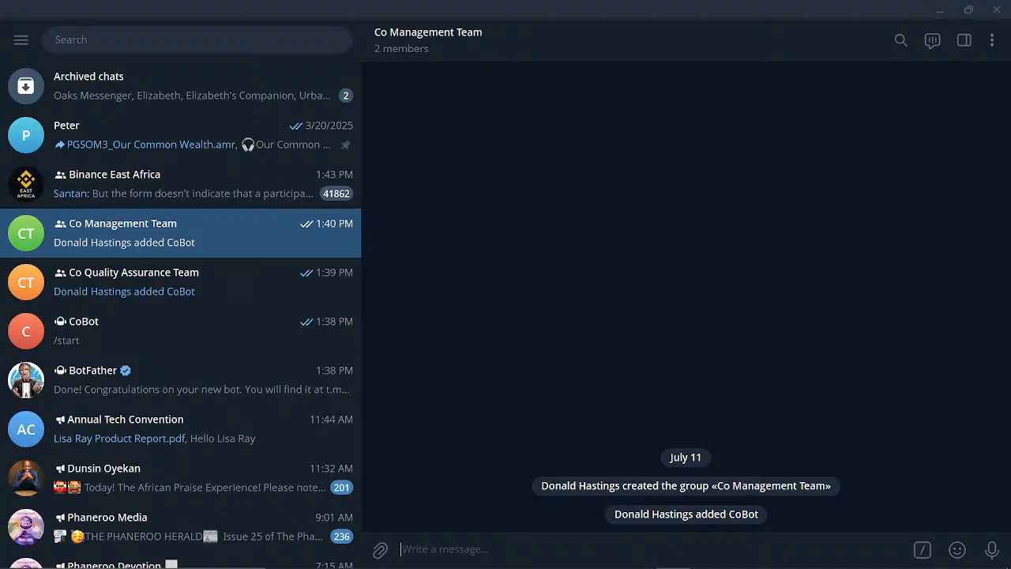
pyautogui.write('@')
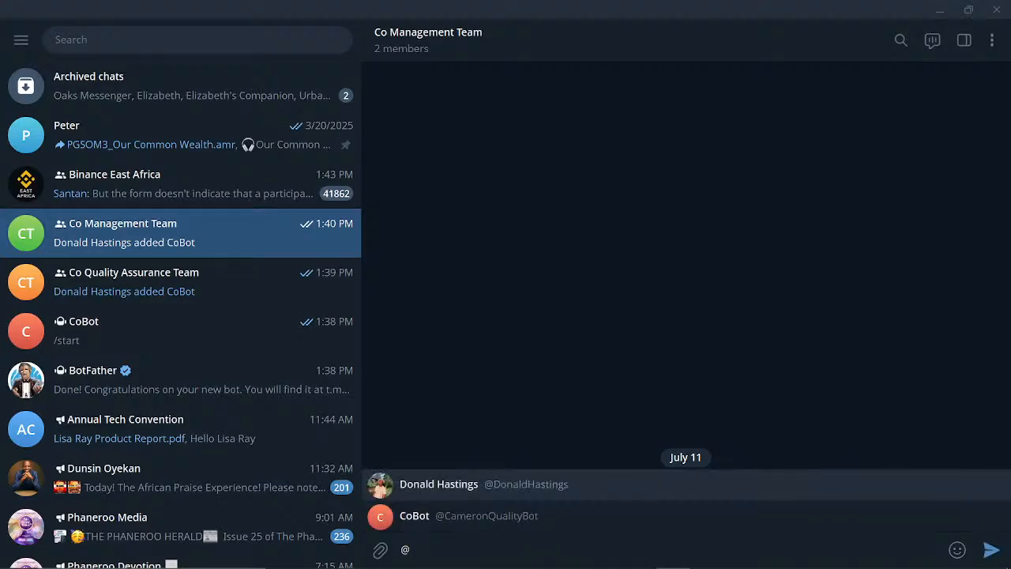
pyautogui.click(514, 516)
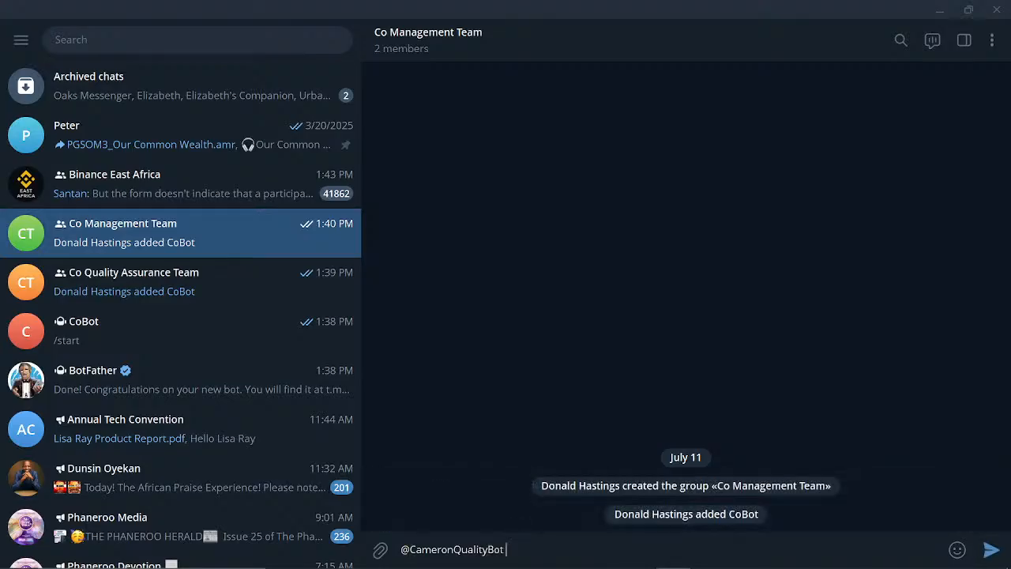
pyautogui.write('C')
pyautogui.press('BackSpace')
pyautogui.write('Hello Co Managemen')
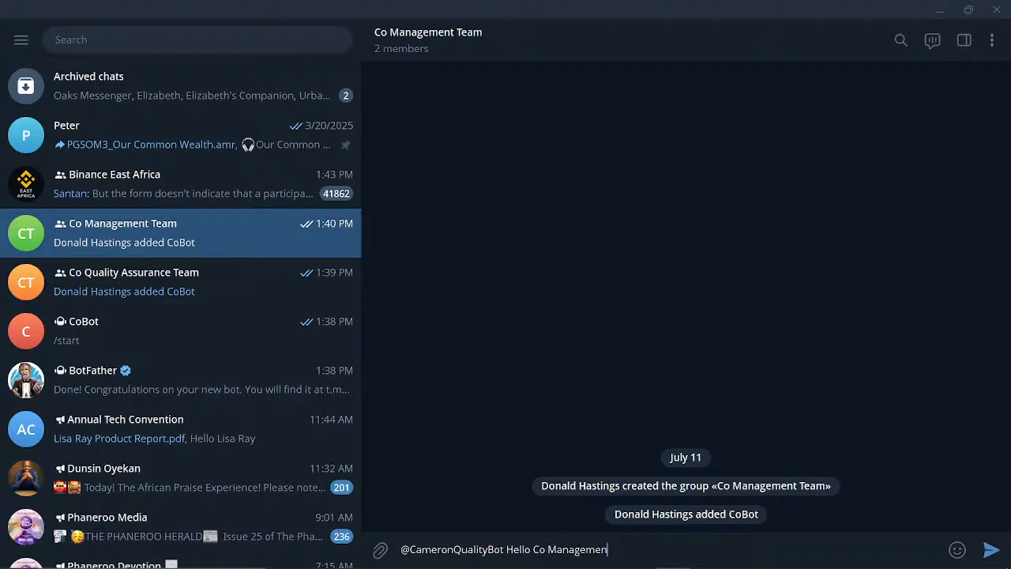
pyautogui.write('t Team')
pyautogui.press('Return')
# - Go back to the browser and bring up the bot's getUpdates results on api.telegram.org
pyautogui.moveTo(655, 561)
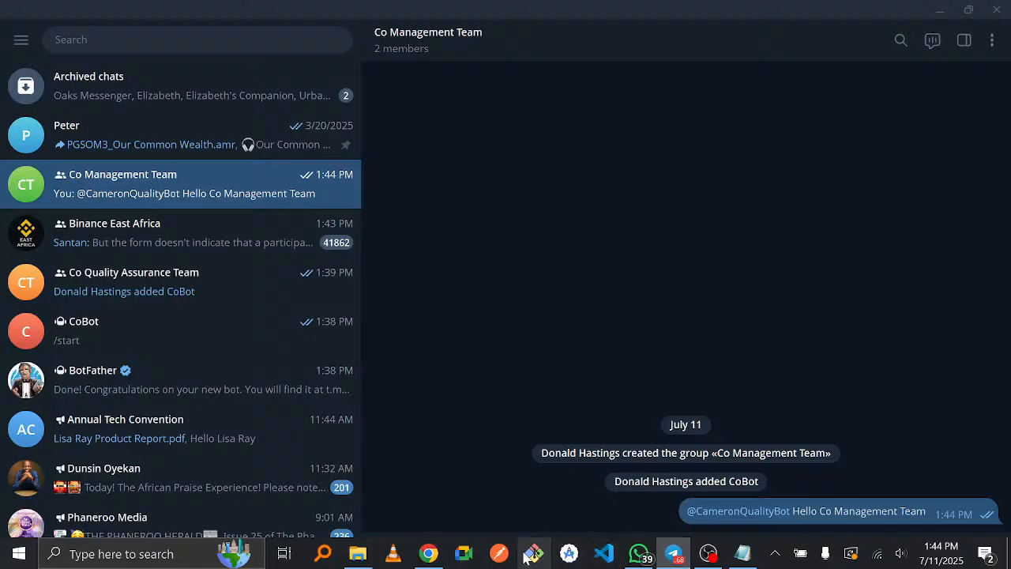
pyautogui.click(428, 553)
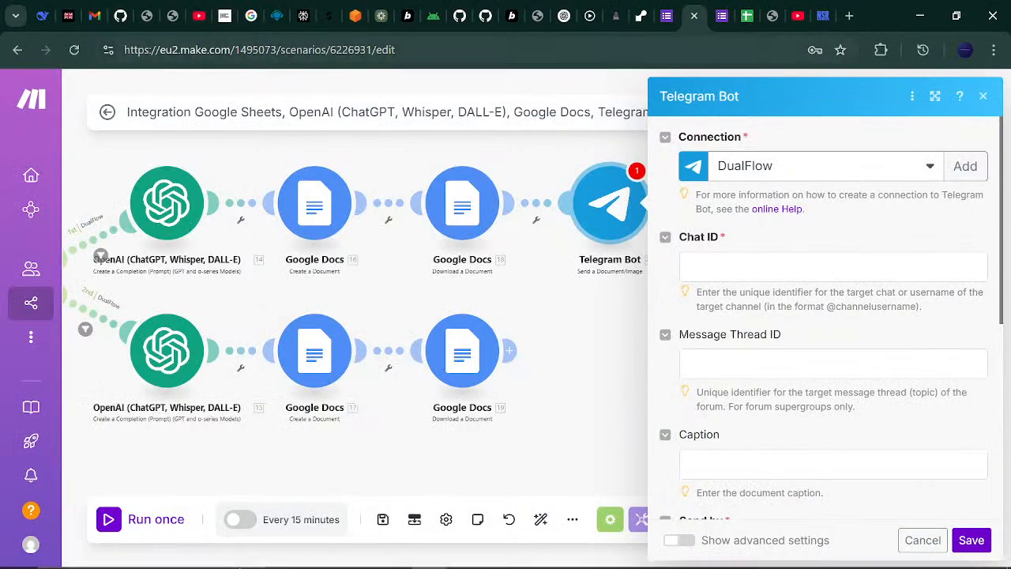
pyautogui.click(770, 8)
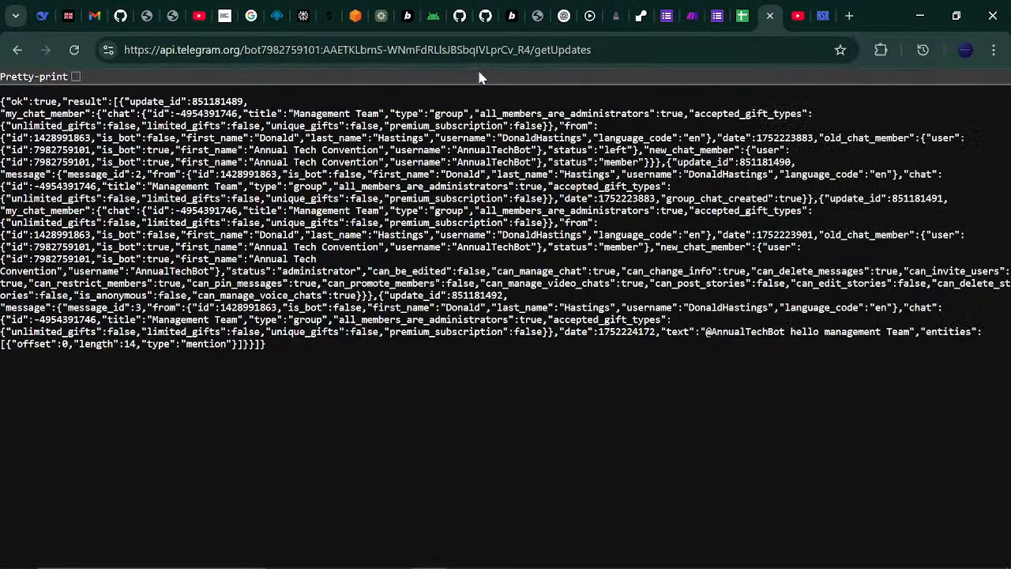
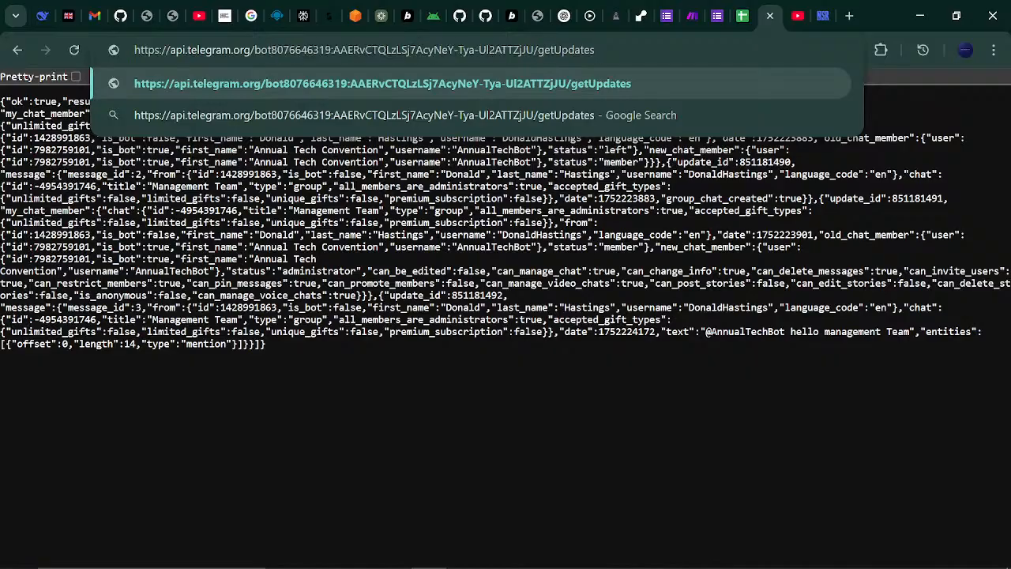
# - Reload getUpdates, copy the Co Management Team group's chat ID, and return to the Make scenario
pyautogui.press('Return')
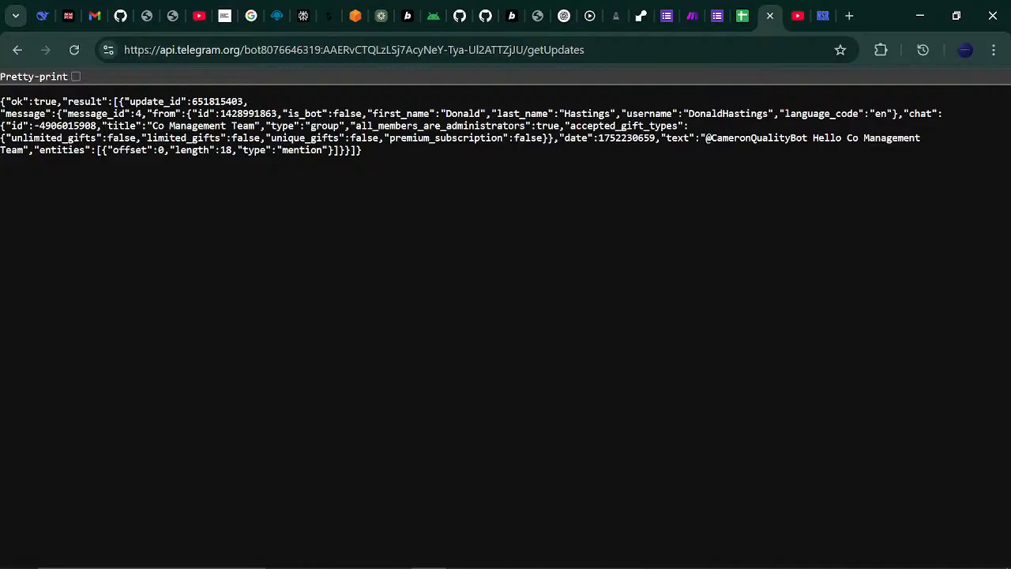
pyautogui.moveTo(33, 125); pyautogui.dragTo(79, 125)
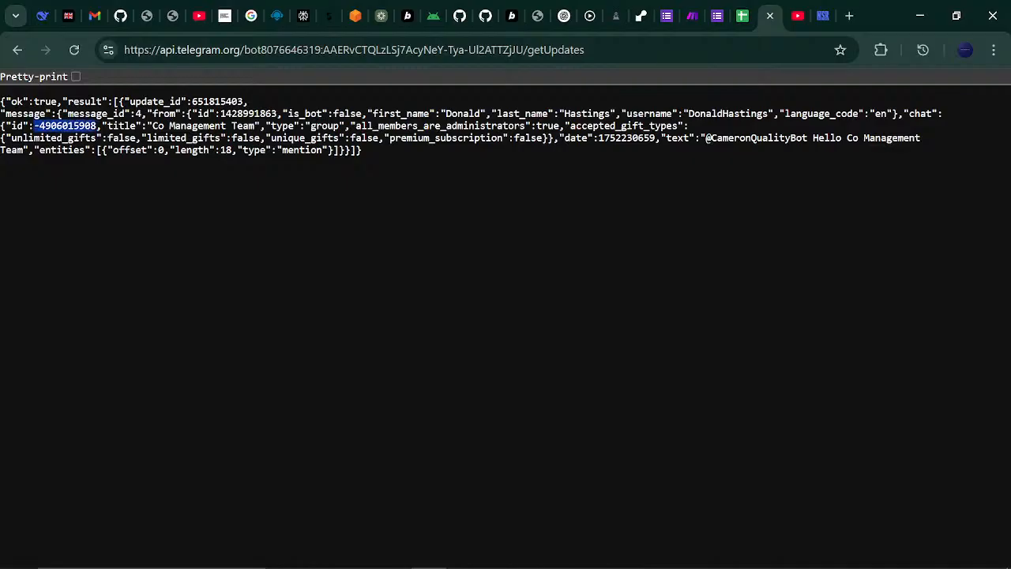
pyautogui.click(685, 8)
# - Paste the Co Management Team chat ID into the Telegram Bot module's Chat ID
pyautogui.click(832, 267)
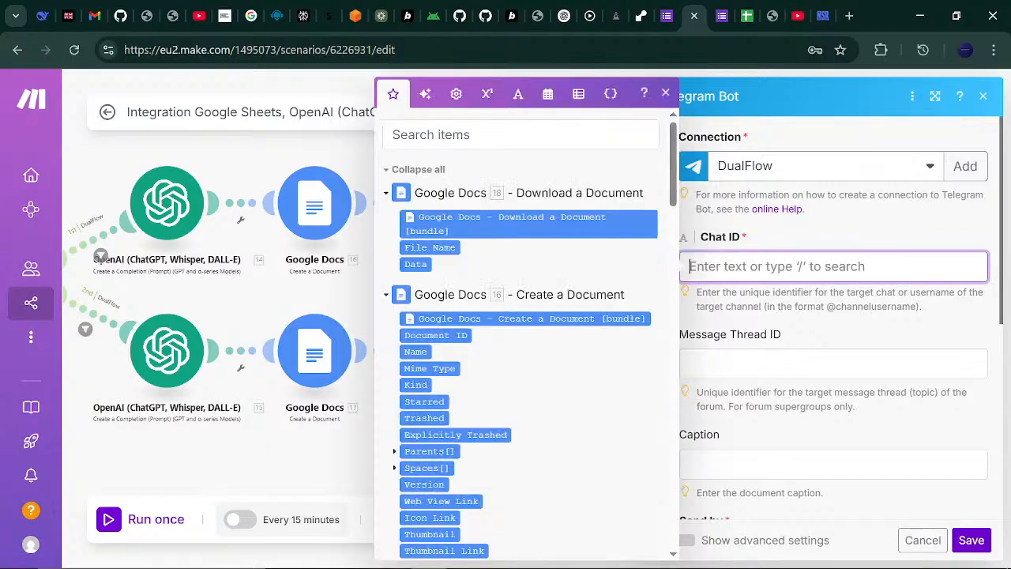
pyautogui.hotkey('ctrl', 'v')
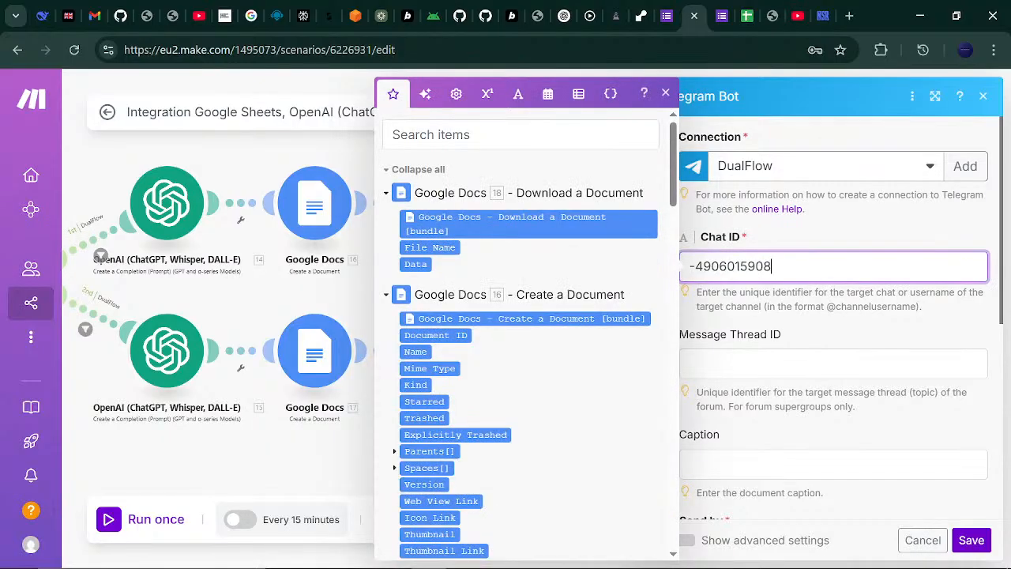
pyautogui.press('Escape')
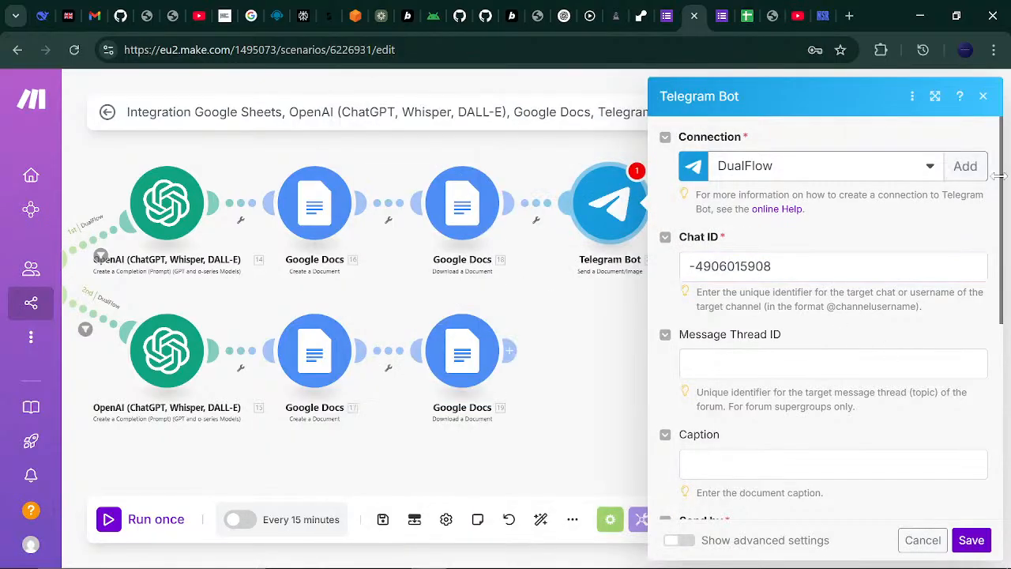
pyautogui.moveTo(999, 177); pyautogui.dragTo(999, 269)
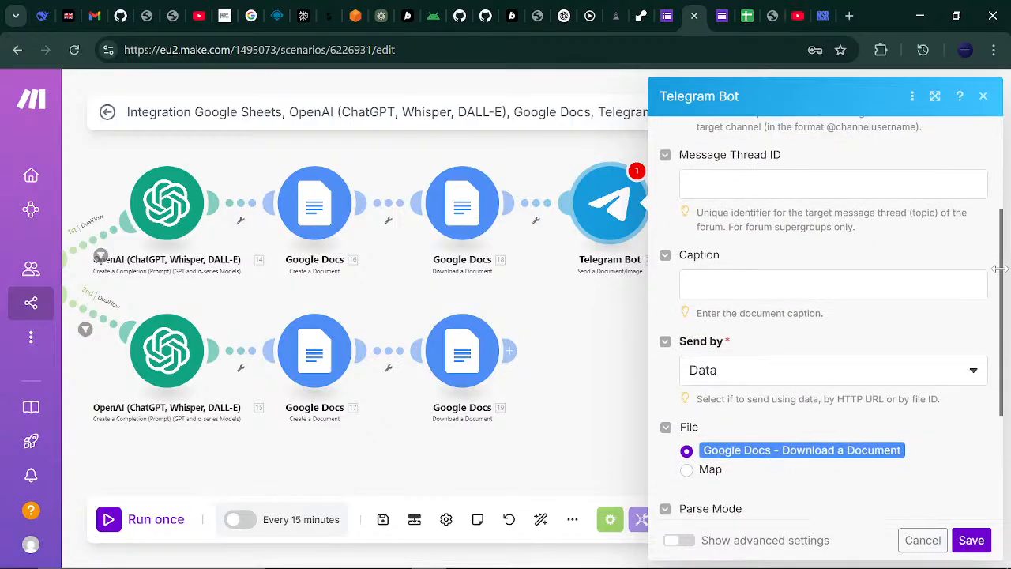
# - Write the 'Hello Management Team, we have a new report to follow up on' caption with Customer Name (B), and save
pyautogui.click(790, 284)
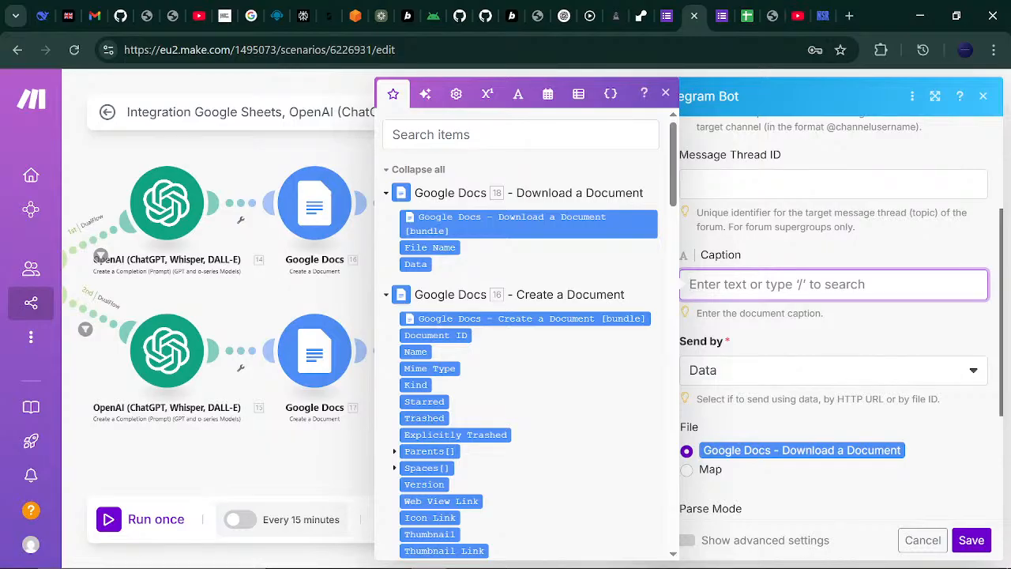
pyautogui.write('Hello Mana')
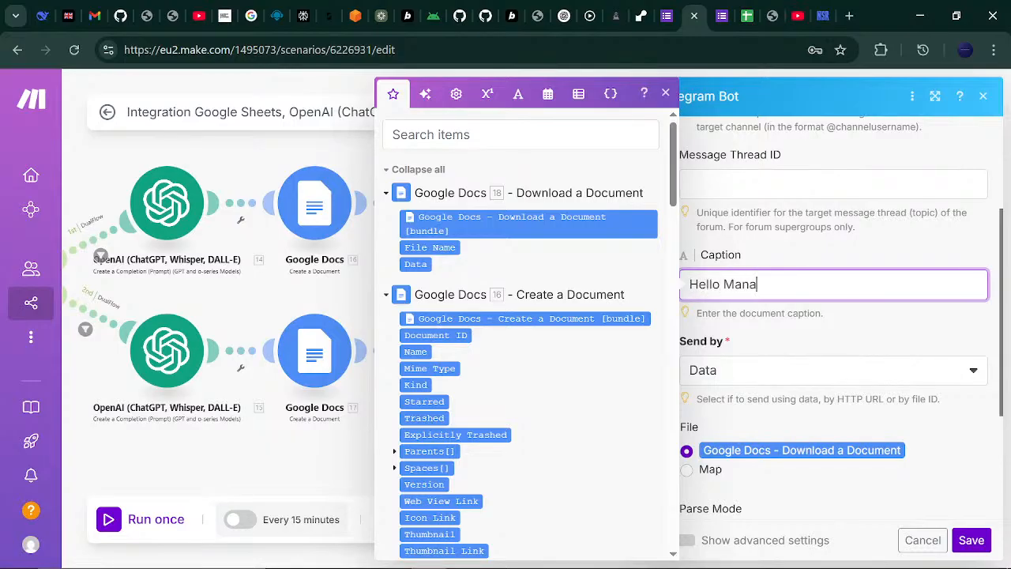
pyautogui.write('gement Team')
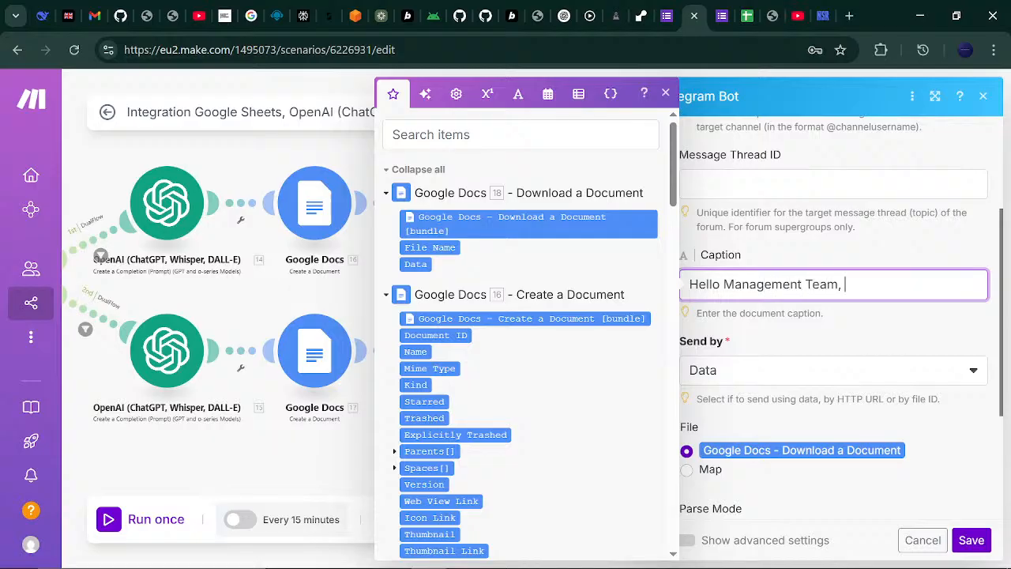
pyautogui.write(', we have a new repor')
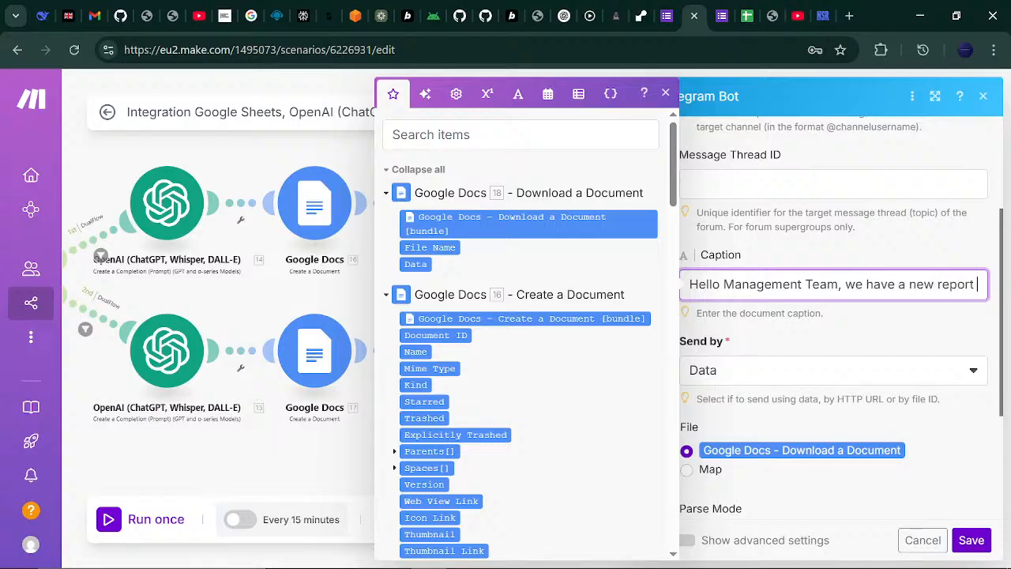
pyautogui.write('t to ')
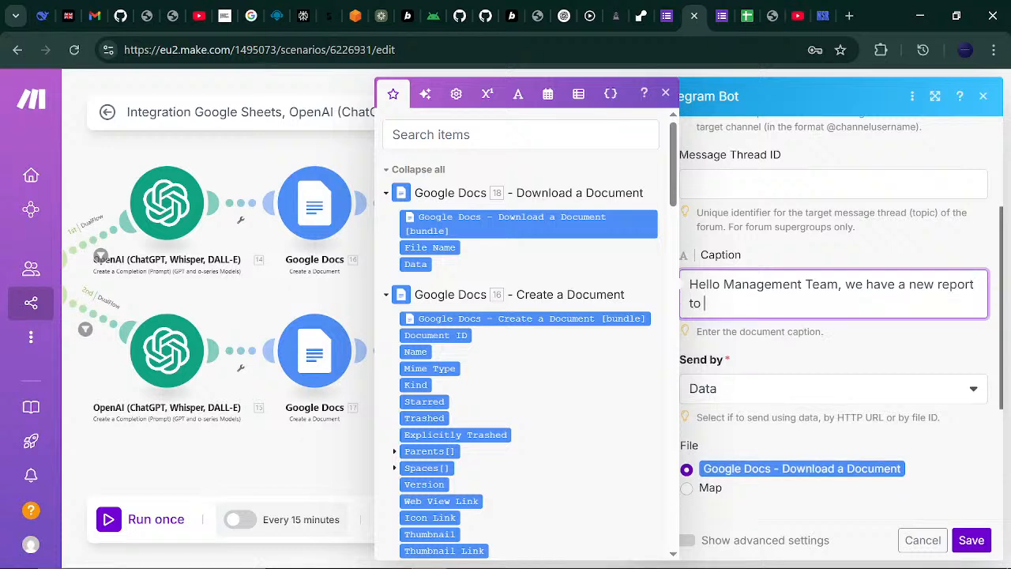
pyautogui.write('followu')
pyautogui.press('BackSpace')
pyautogui.press('BackSpace')
pyautogui.write('up on')
pyautogui.write('customer')
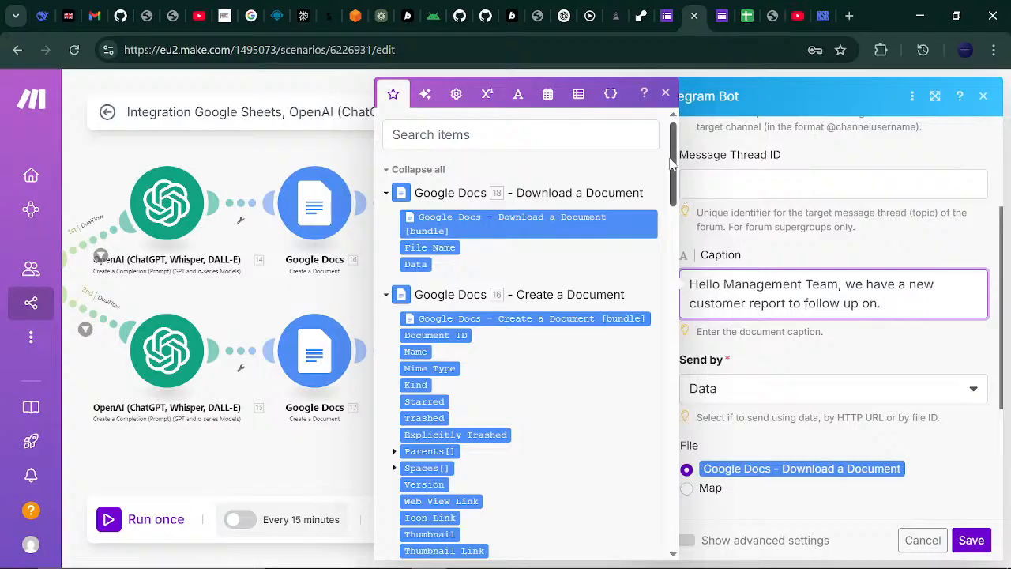
pyautogui.moveTo(668, 164); pyautogui.dragTo(665, 460)
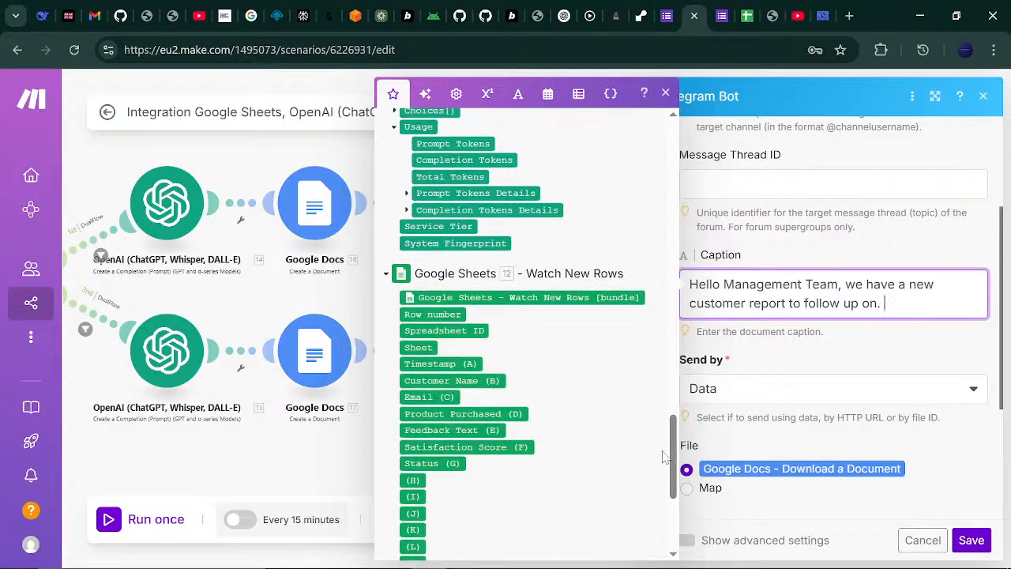
pyautogui.click(478, 380)
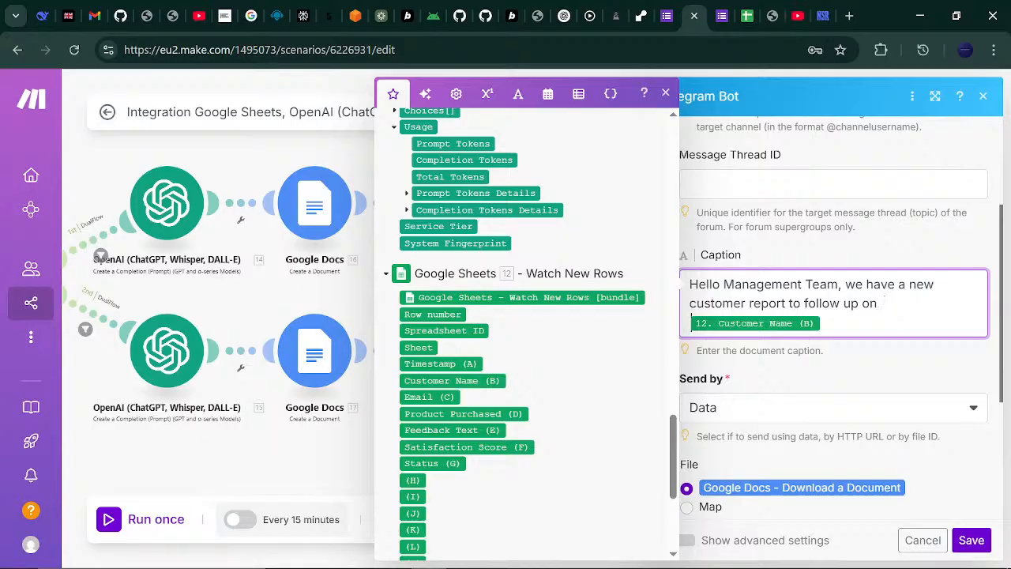
pyautogui.write('om 12.')
pyautogui.click(974, 247)
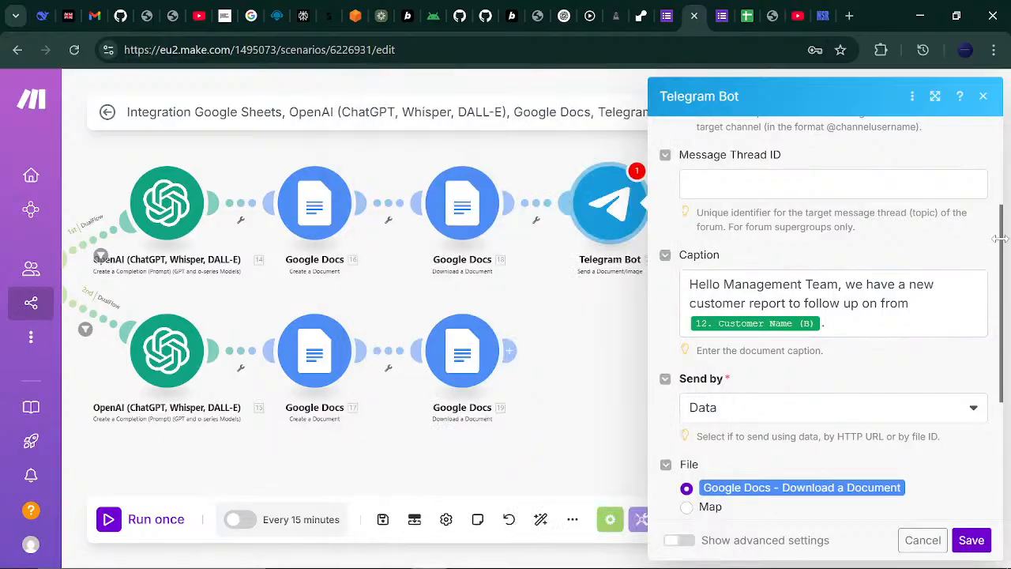
pyautogui.moveTo(999, 239); pyautogui.dragTo(998, 335)
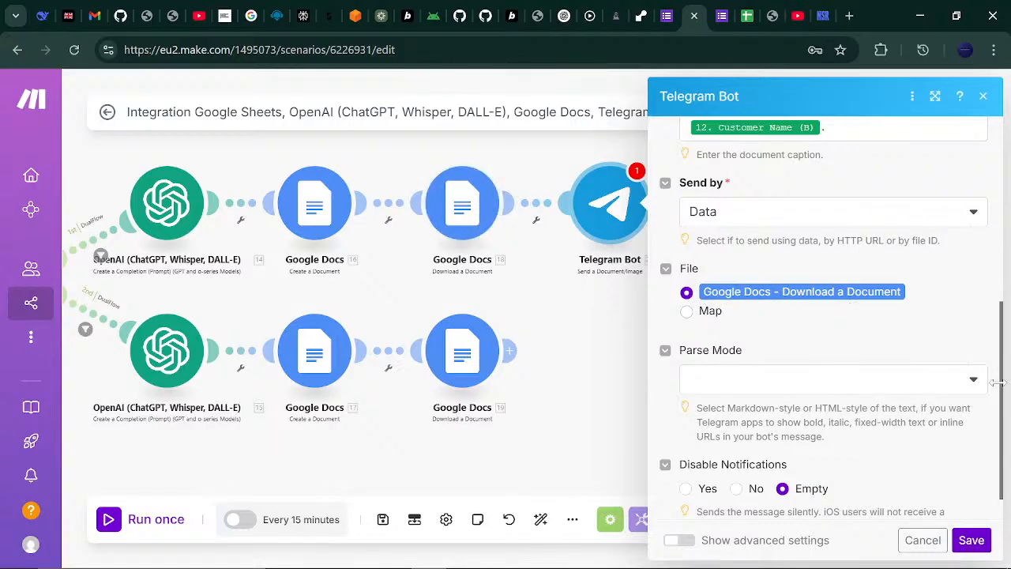
pyautogui.click(973, 539)
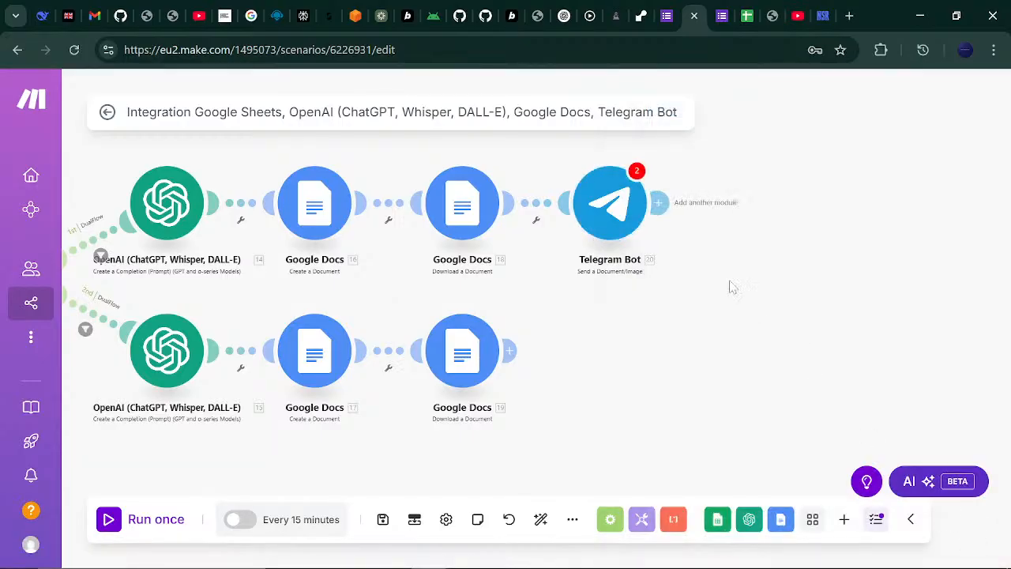
# - Recheck the first Telegram Bot module's settings, leaving them unchanged
pyautogui.click(658, 202)
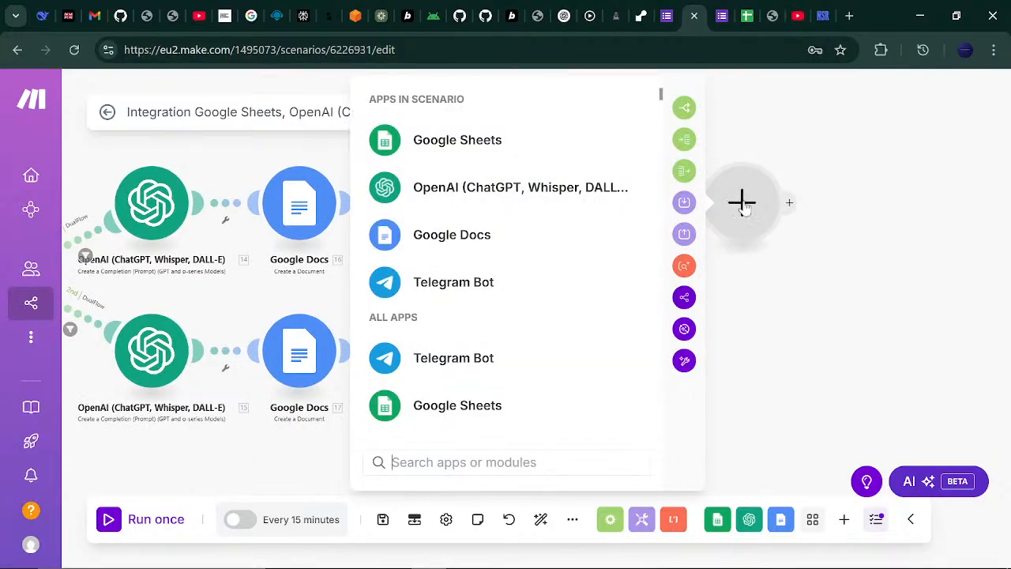
pyautogui.click(858, 334)
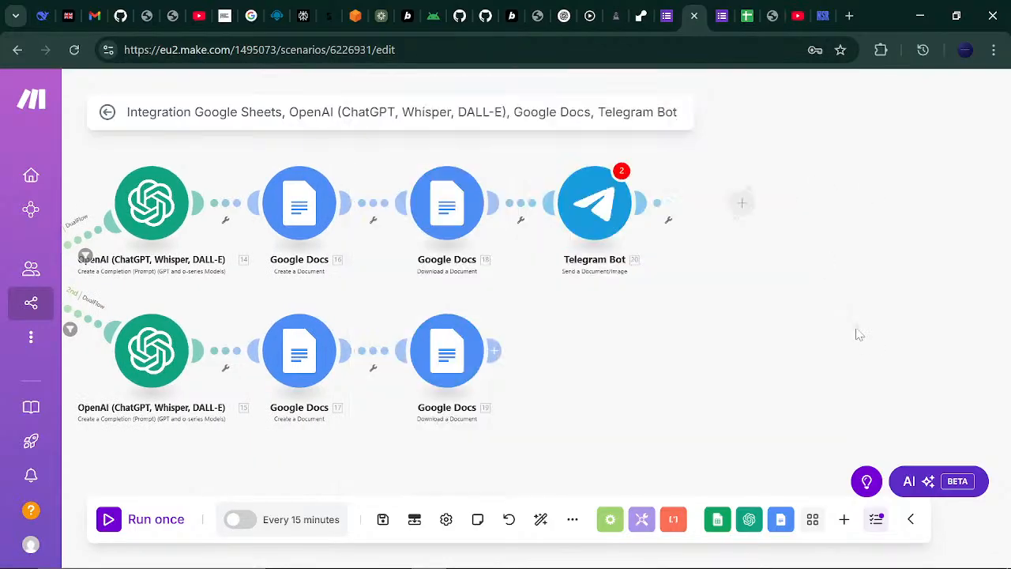
pyautogui.click(599, 205)
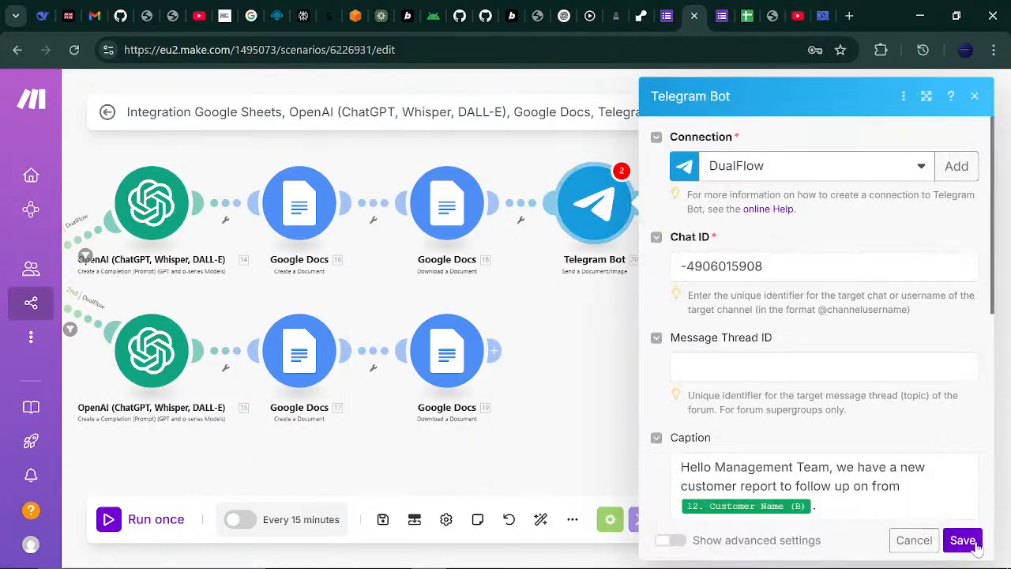
pyautogui.click(968, 544)
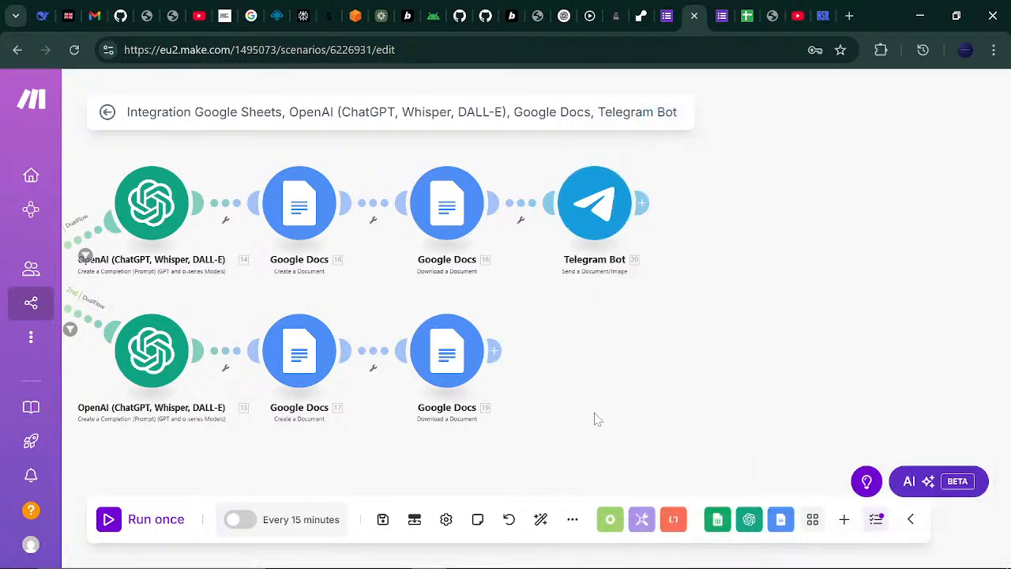
# - Add a Telegram Bot 'Send a Document/Image' module after Google Docs on the second route, using DualFlow
pyautogui.click(492, 349)
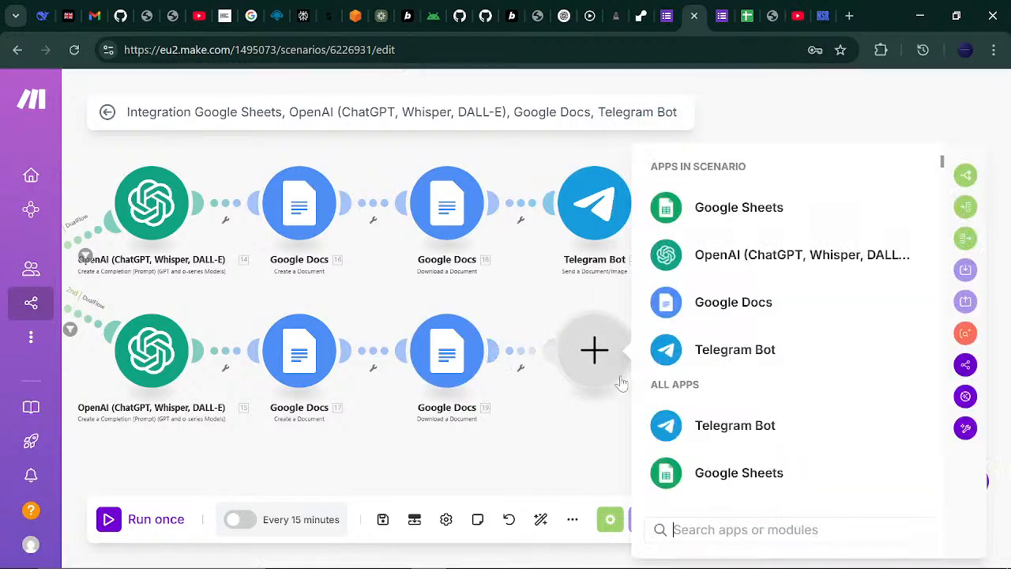
pyautogui.click(703, 350)
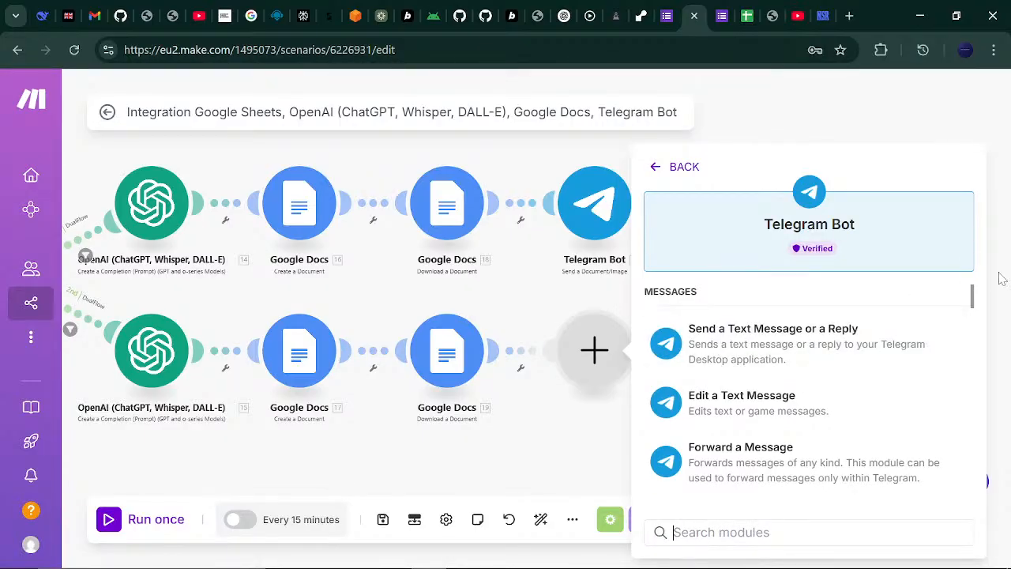
pyautogui.moveTo(974, 298)
pyautogui.mouseDown()
pyautogui.moveTo(972, 361)
pyautogui.moveTo(965, 302)
pyautogui.mouseUp()
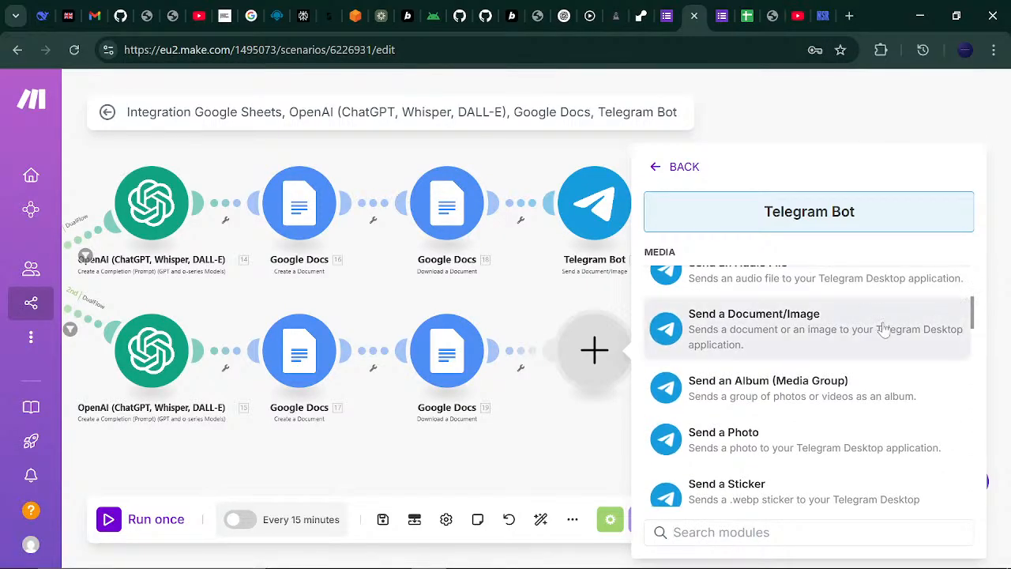
pyautogui.click(844, 335)
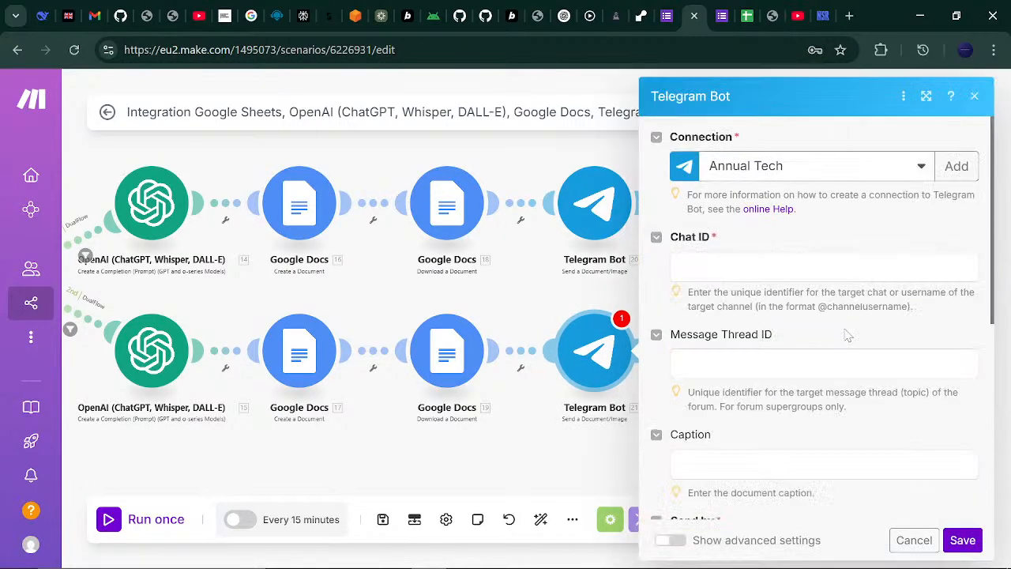
pyautogui.click(918, 168)
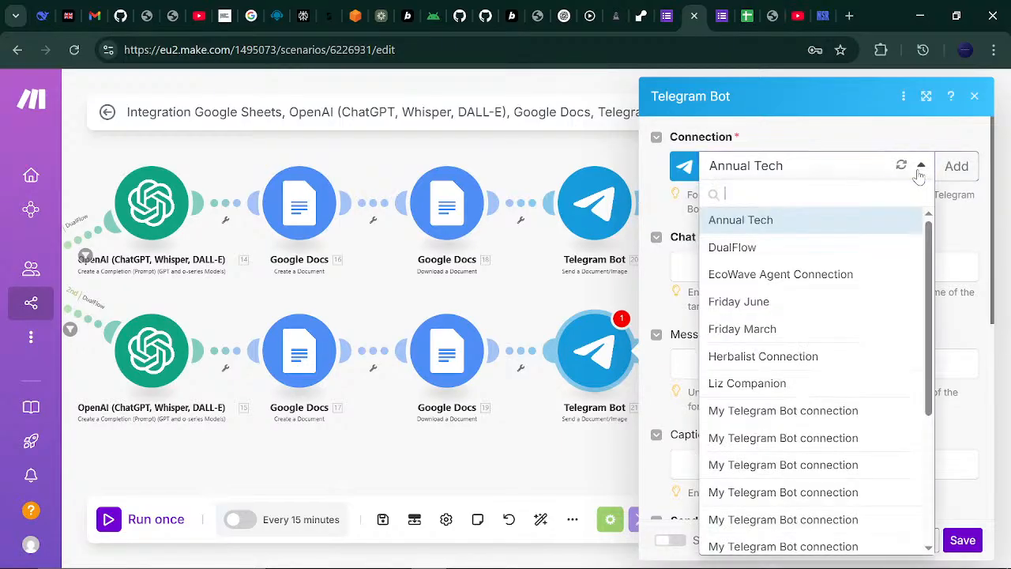
pyautogui.click(846, 249)
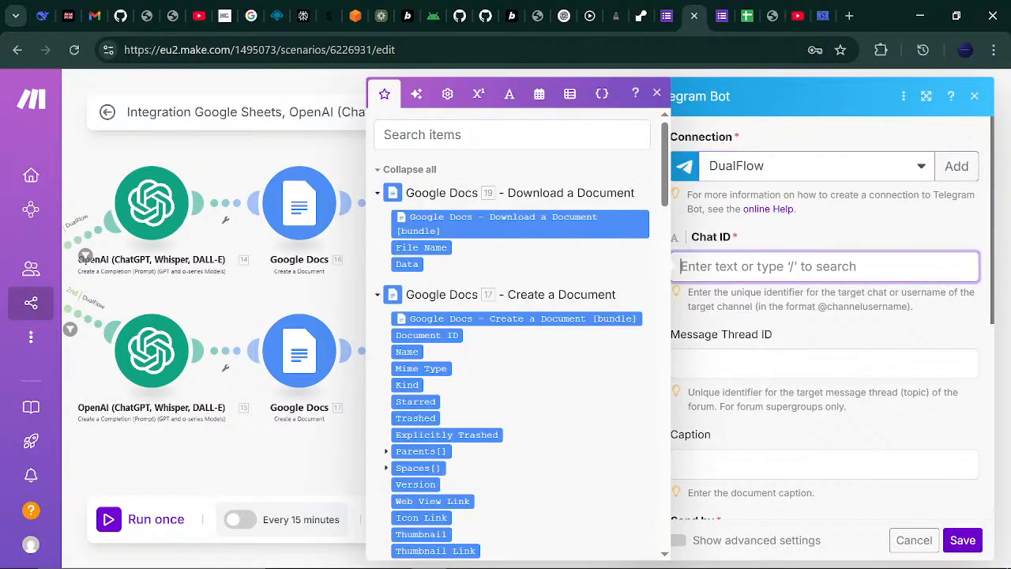
pyautogui.click(821, 267)
pyautogui.moveTo(741, 564)
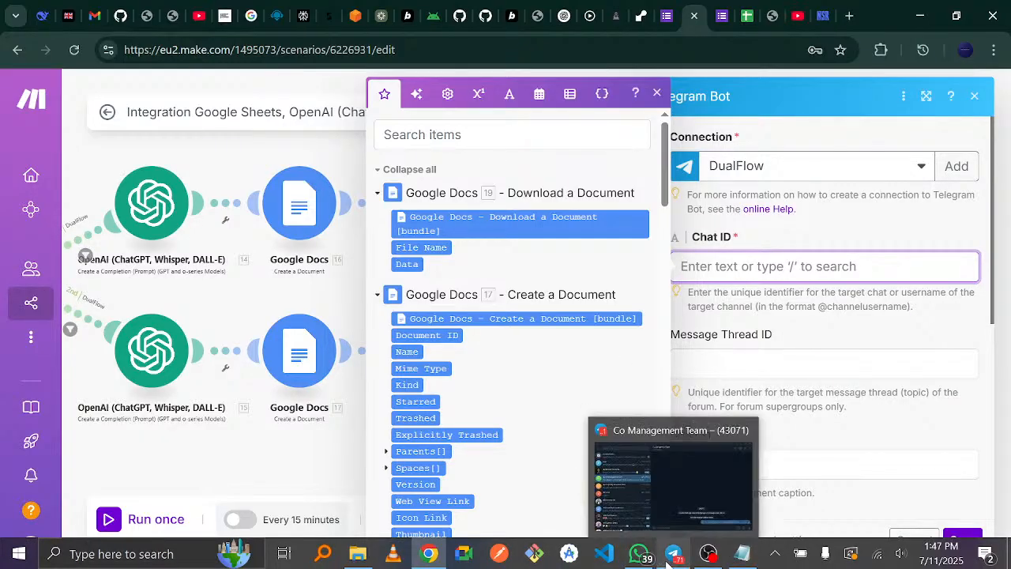
# - Post 'Hello Quality Assurance' with a bot mention in Telegram's Co Quality Assurance Team group
pyautogui.click(638, 556)
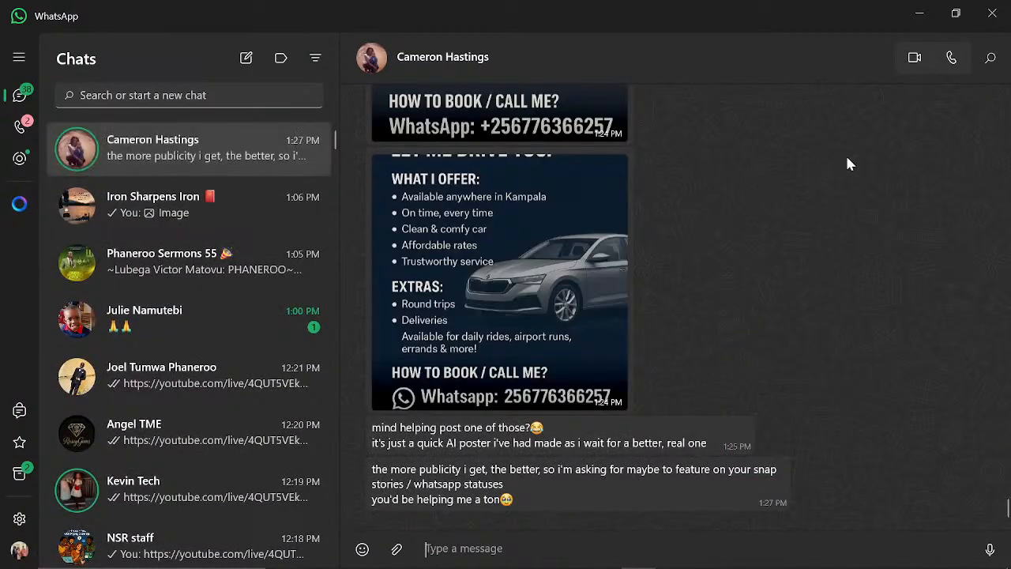
pyautogui.click(922, 11)
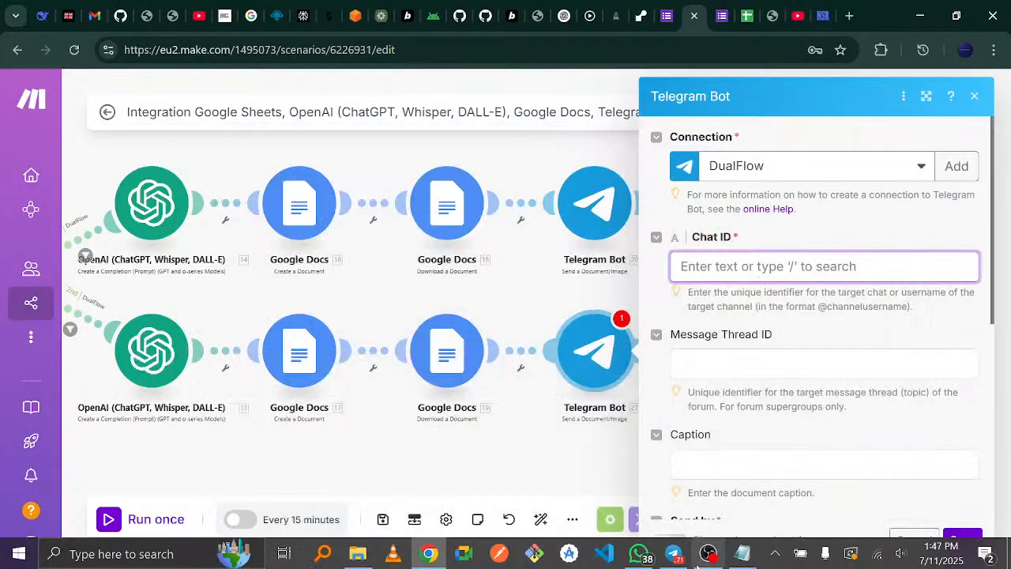
pyautogui.click(673, 553)
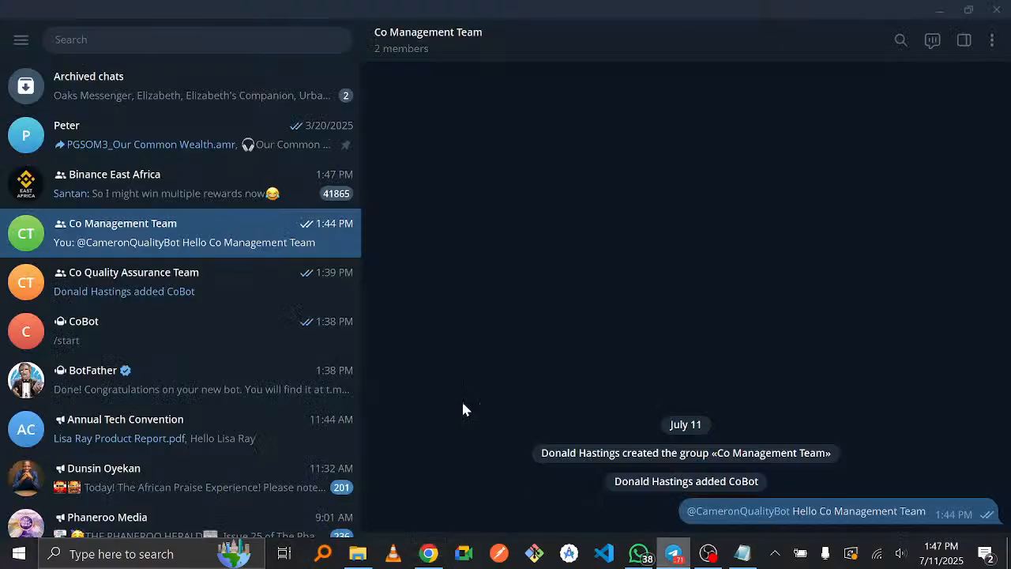
pyautogui.click(165, 286)
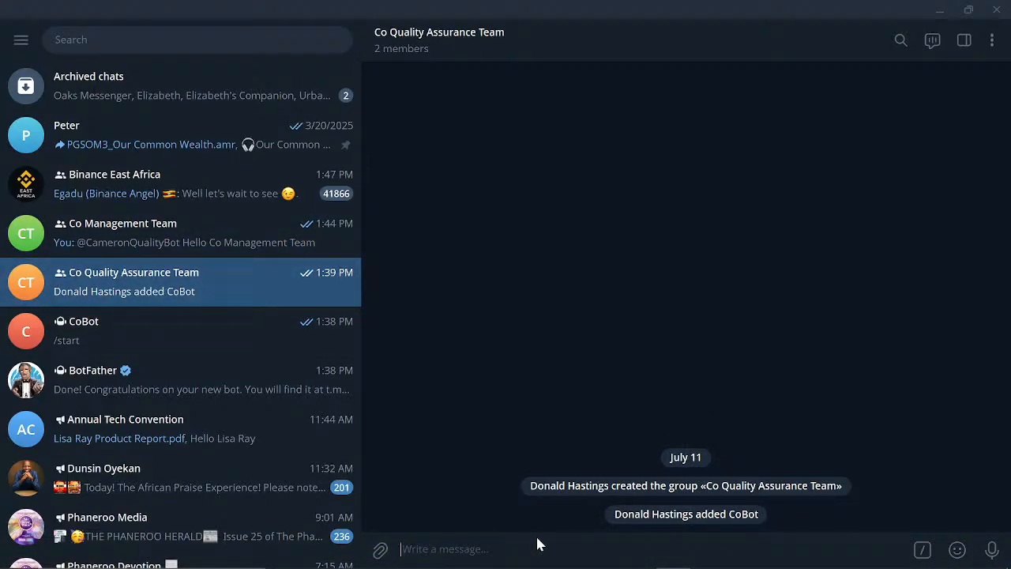
pyautogui.write('@')
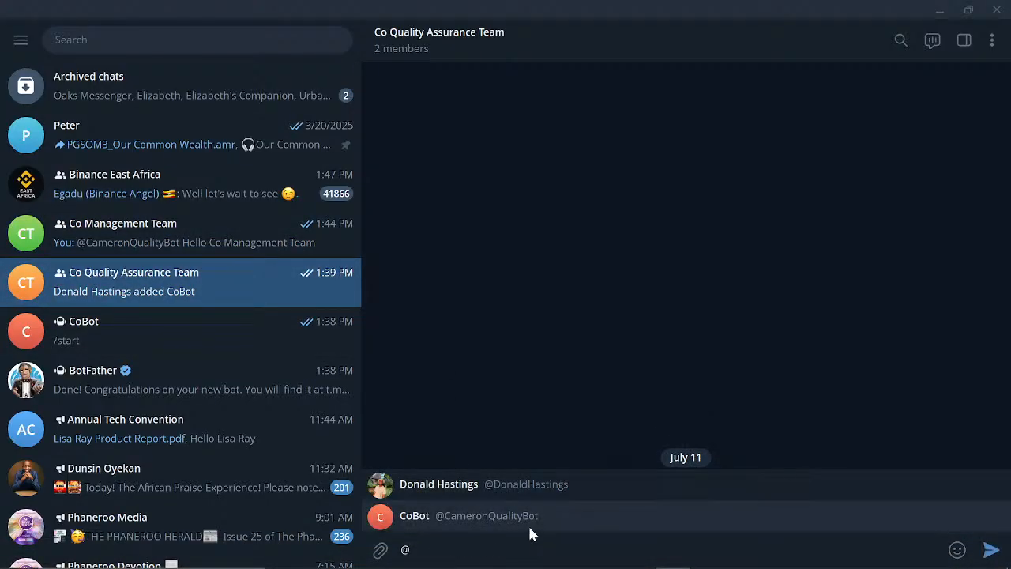
pyautogui.click(529, 528)
pyautogui.write('Hello')
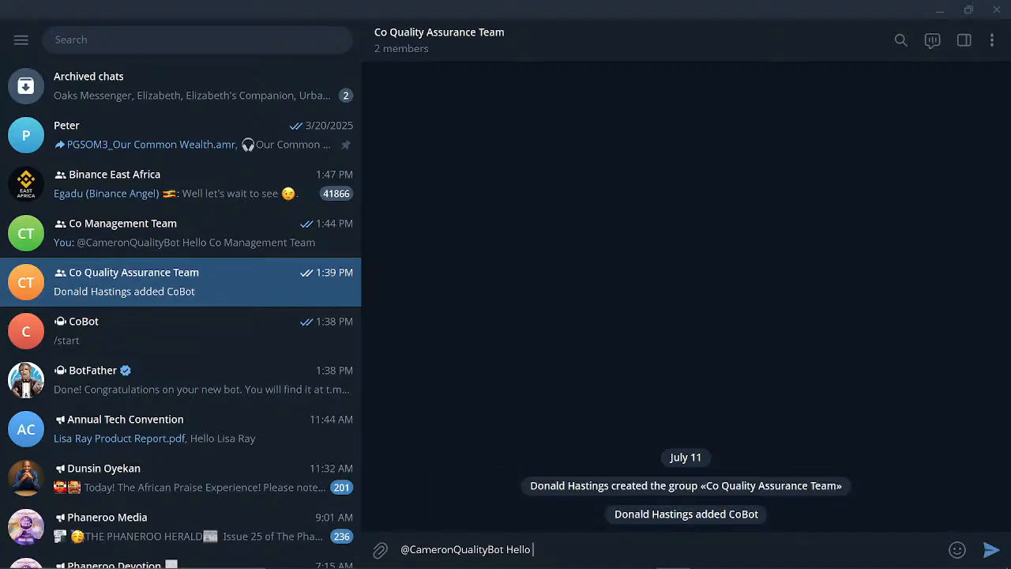
pyautogui.write(' Quality Assurance')
pyautogui.press('Return')
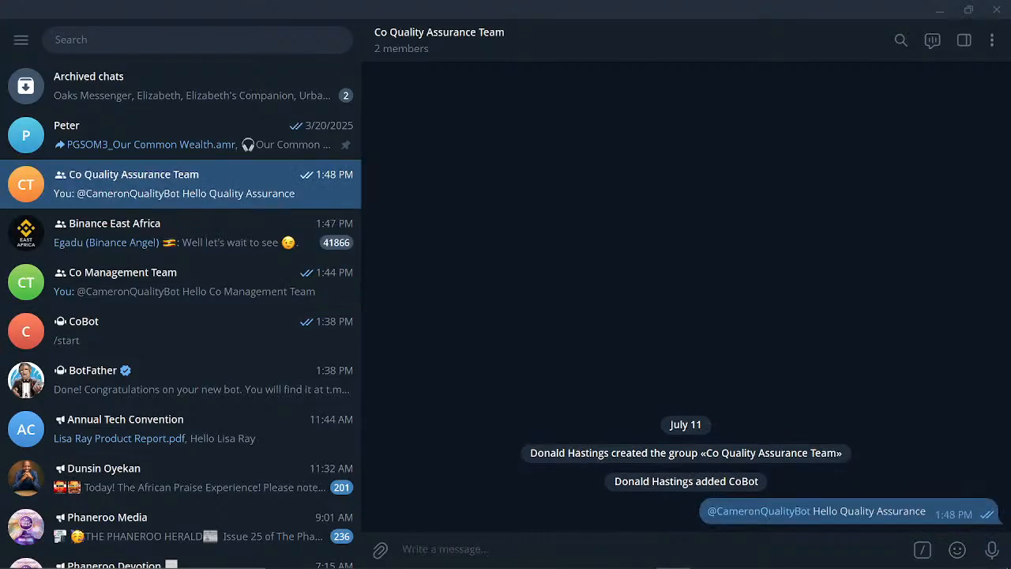
pyautogui.moveTo(674, 566)
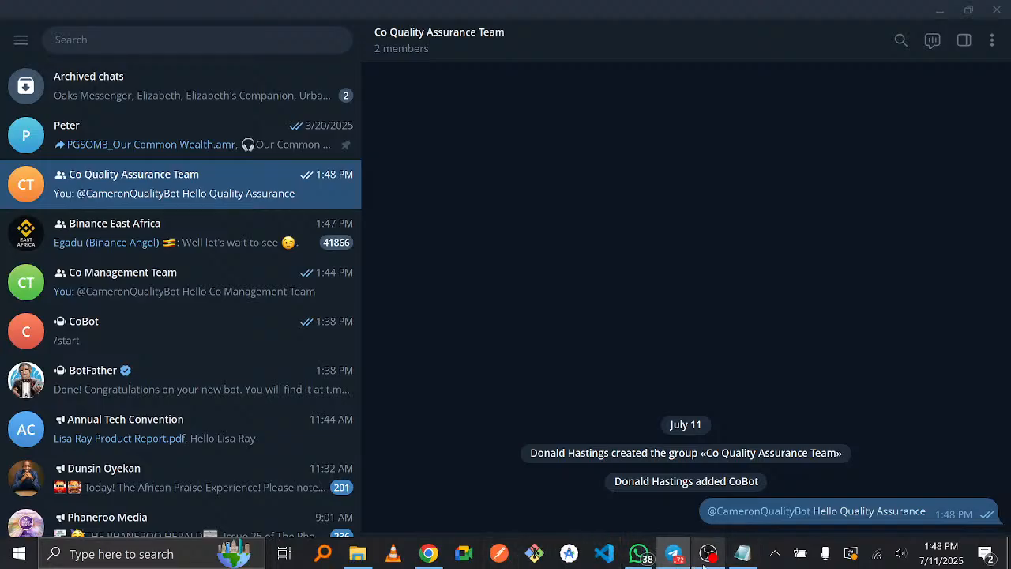
# - Refresh the getUpdates page and select the Co Quality Assurance Team group's chat ID
pyautogui.click(428, 552)
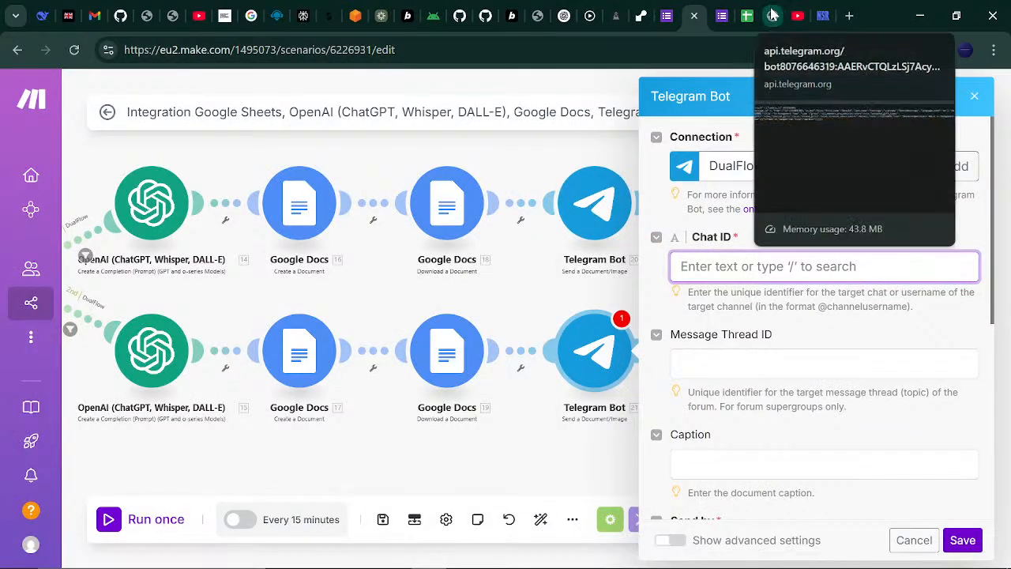
pyautogui.click(783, 16)
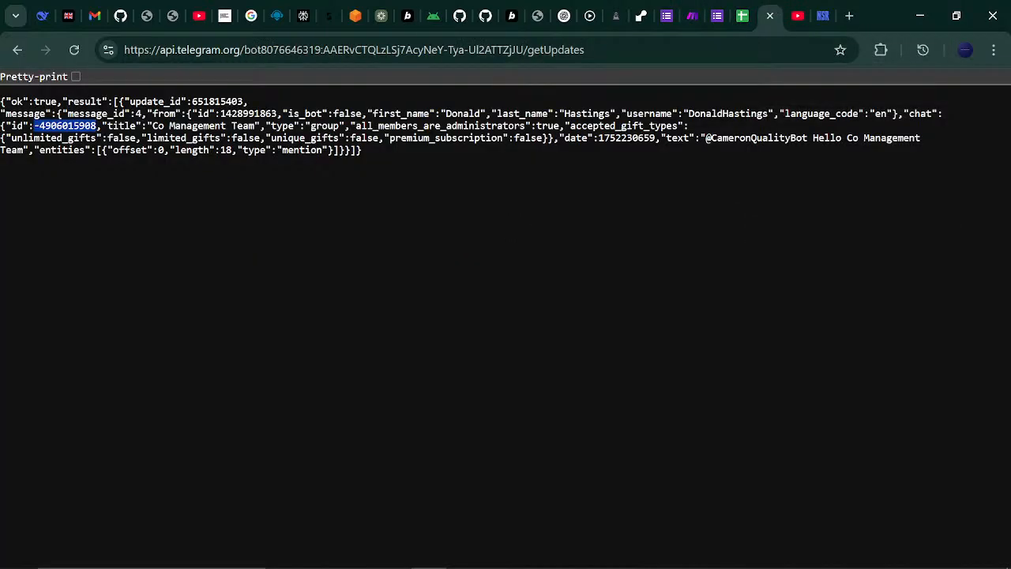
pyautogui.click(76, 51)
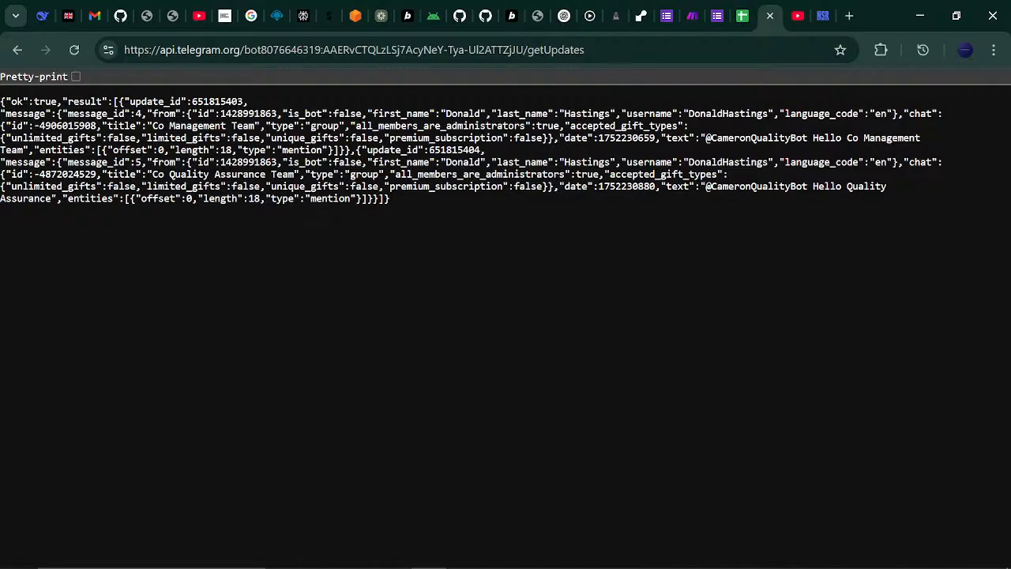
pyautogui.moveTo(33, 174); pyautogui.dragTo(96, 174)
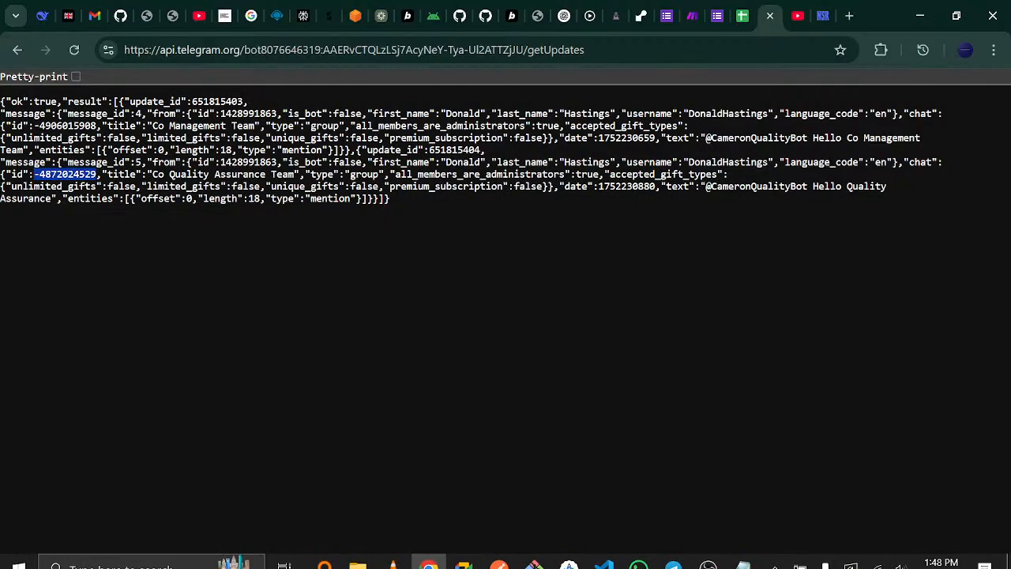
# - Set the QA chat ID and a 'Hello Quality Assurance Team, we have a new escalation' caption with Customer Name, and save
pyautogui.click(691, 16)
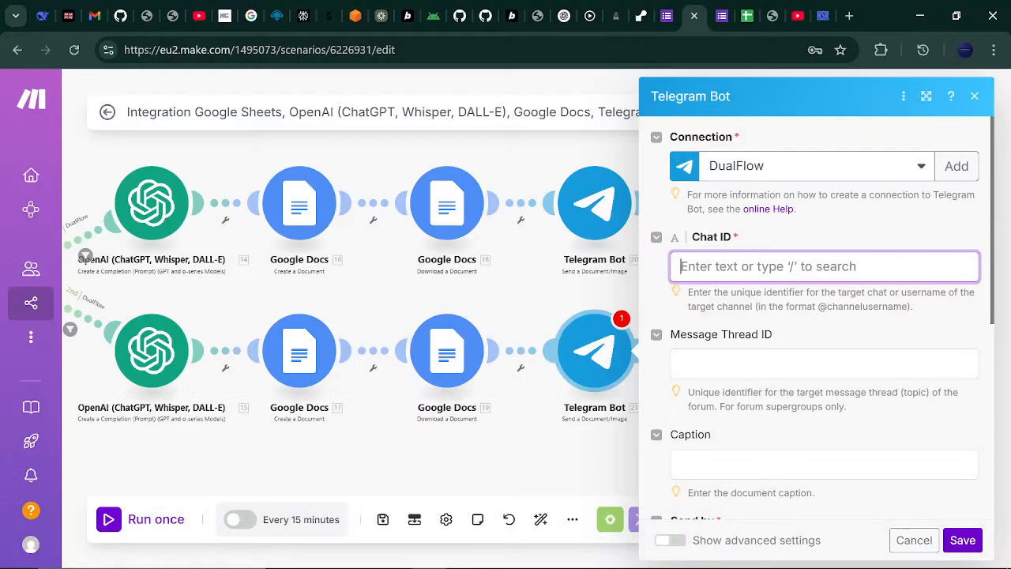
pyautogui.click(793, 243)
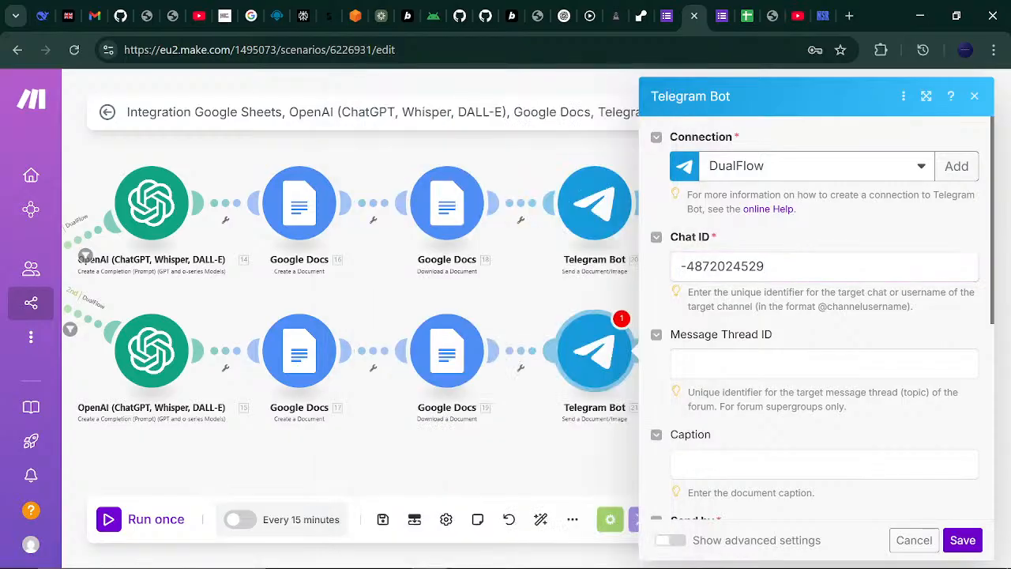
pyautogui.moveTo(992, 224); pyautogui.dragTo(1001, 328)
pyautogui.click(790, 266)
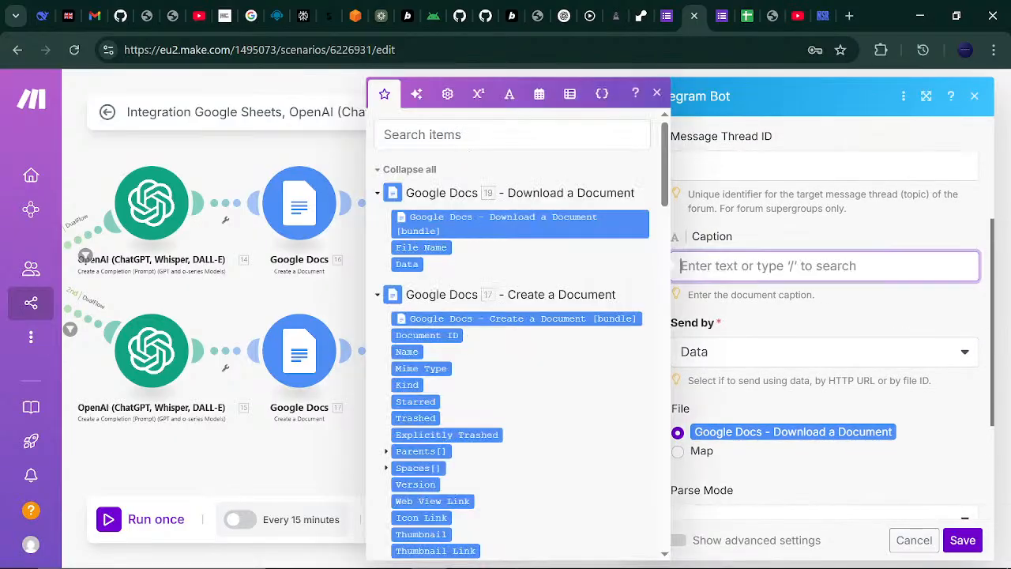
pyautogui.write('H')
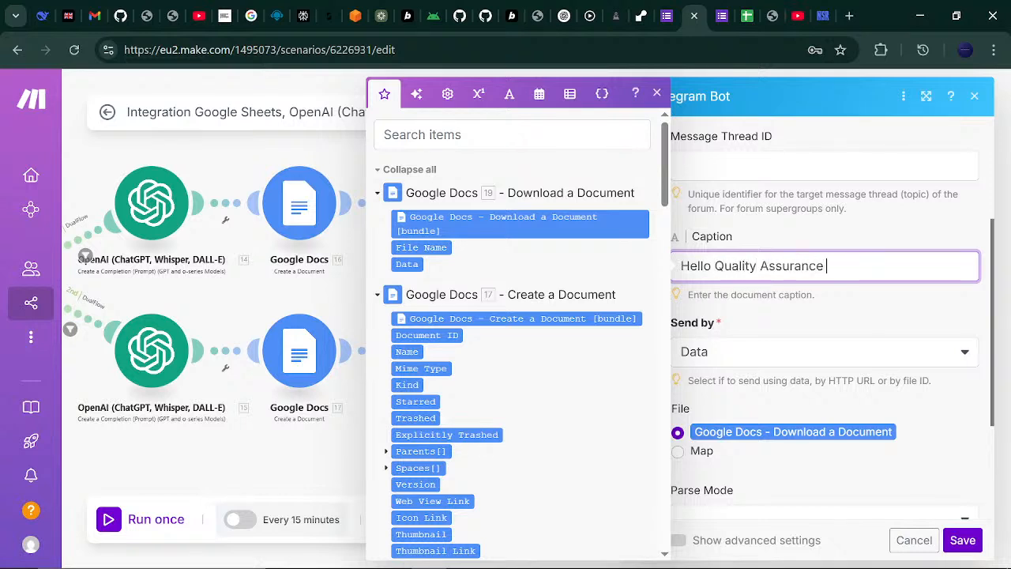
pyautogui.write('ello Quality Assurance Team, we have a new ')
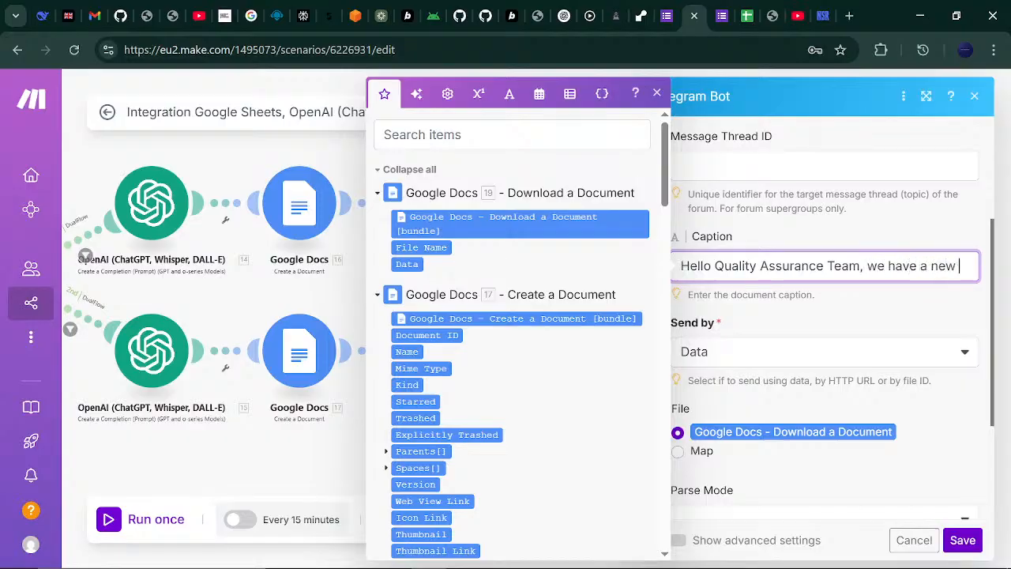
pyautogui.write('escalation report from')
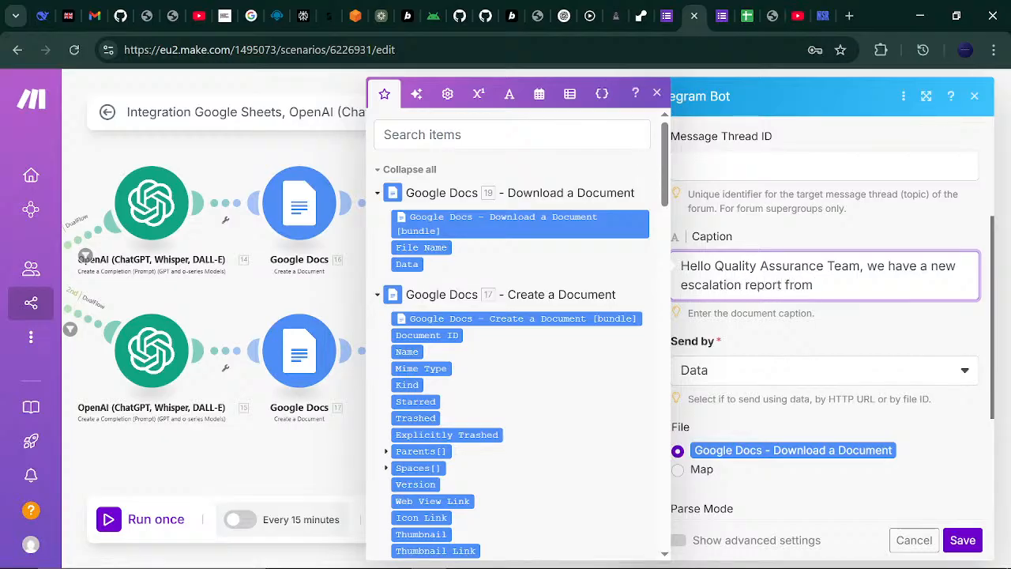
pyautogui.moveTo(664, 198); pyautogui.dragTo(656, 477)
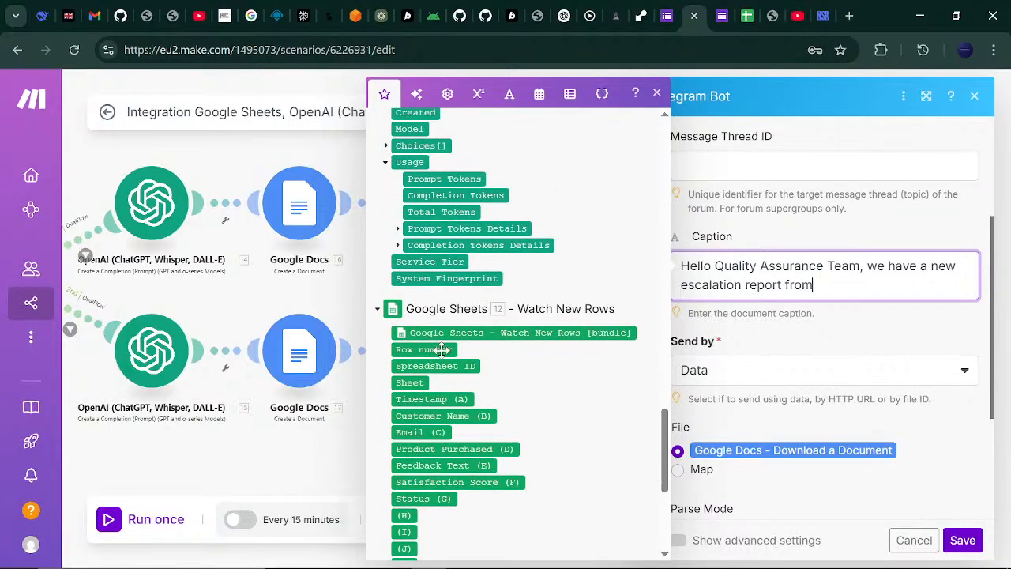
pyautogui.click(452, 415)
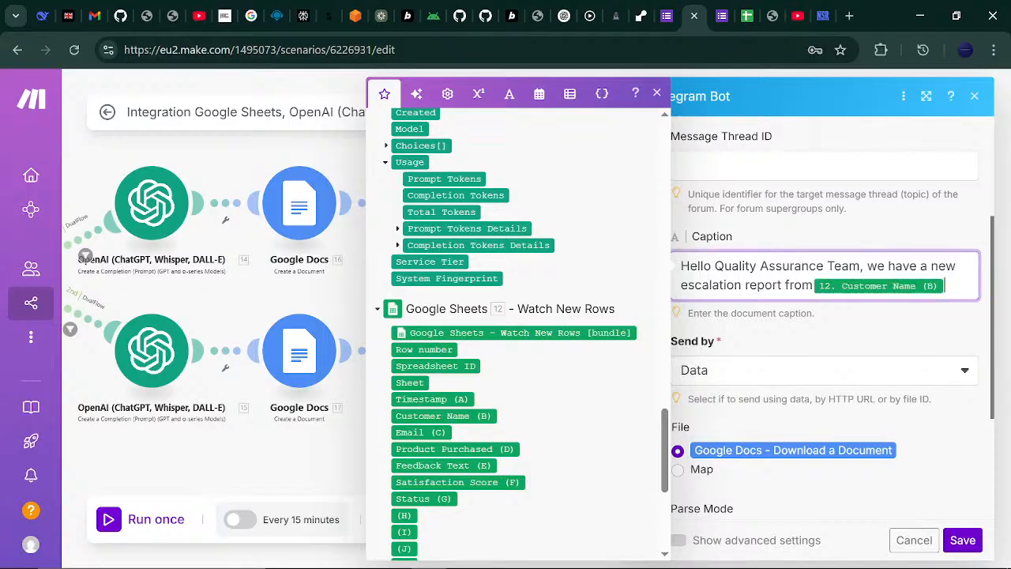
pyautogui.write('to follow up on.')
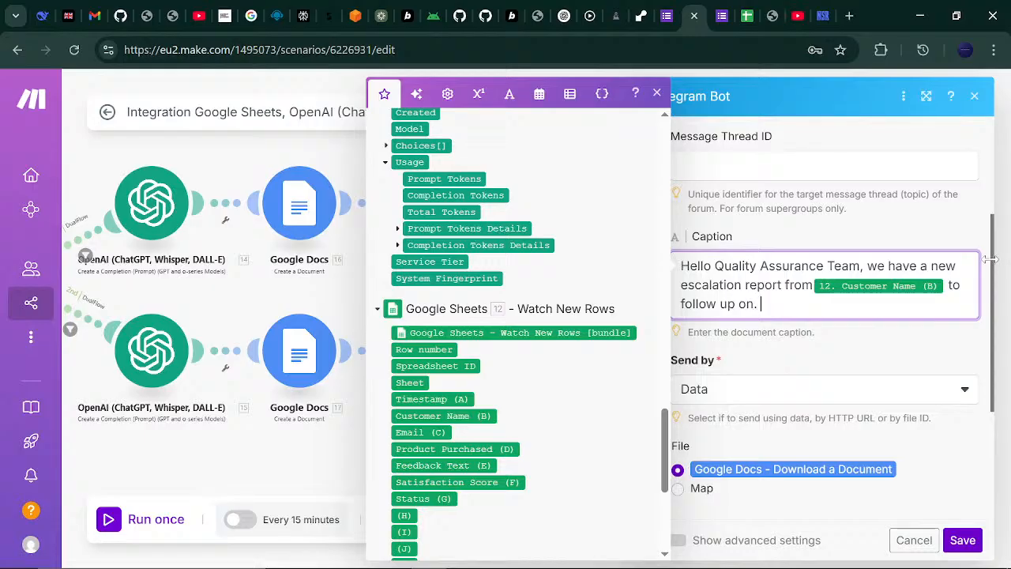
pyautogui.moveTo(990, 317); pyautogui.dragTo(987, 399)
pyautogui.click(955, 289)
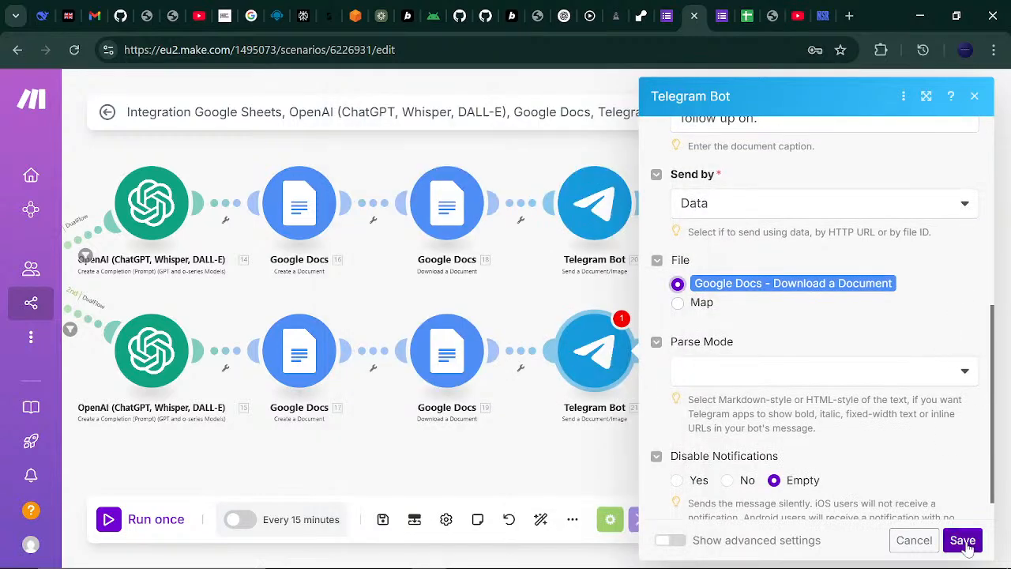
pyautogui.click(962, 539)
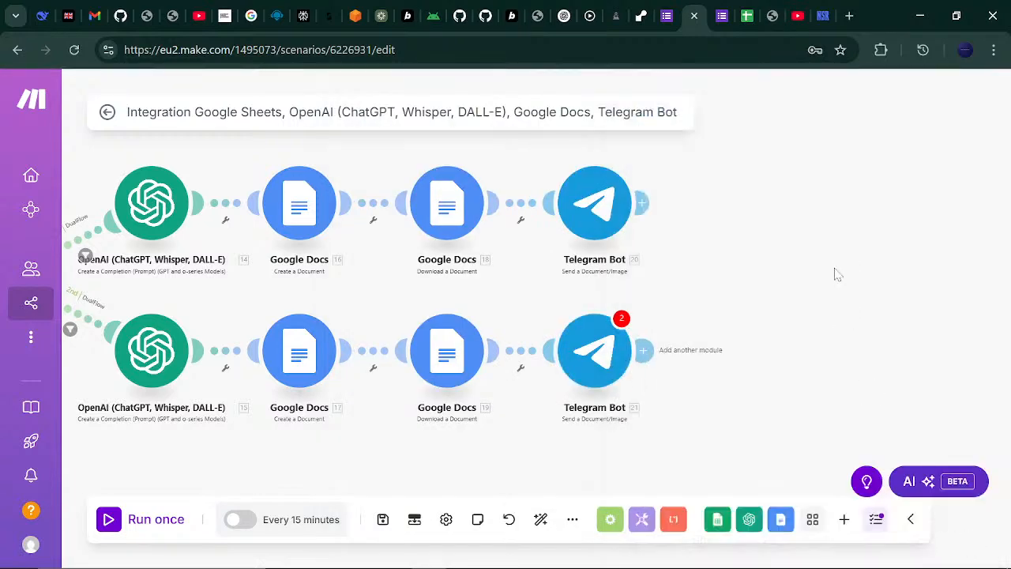
# - Recheck the second Telegram Bot module, save the whole scenario, and open the Survey Says sheet
pyautogui.click(594, 351)
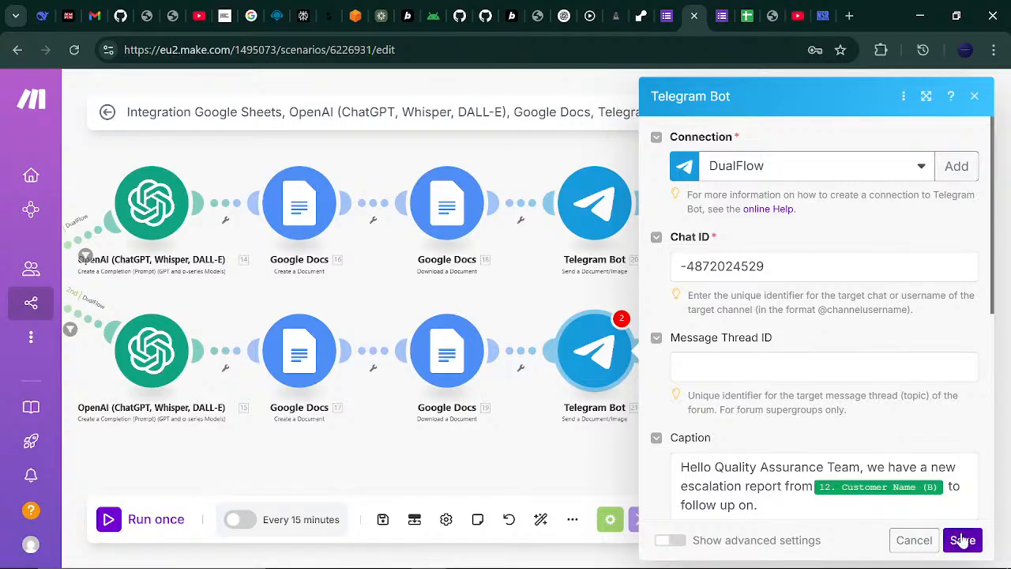
pyautogui.click(962, 539)
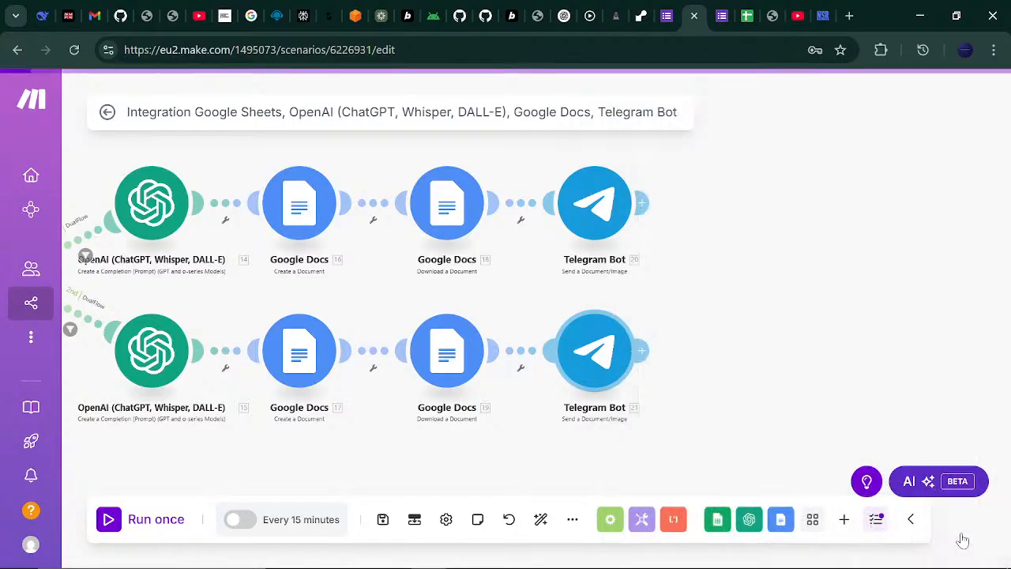
pyautogui.click(382, 520)
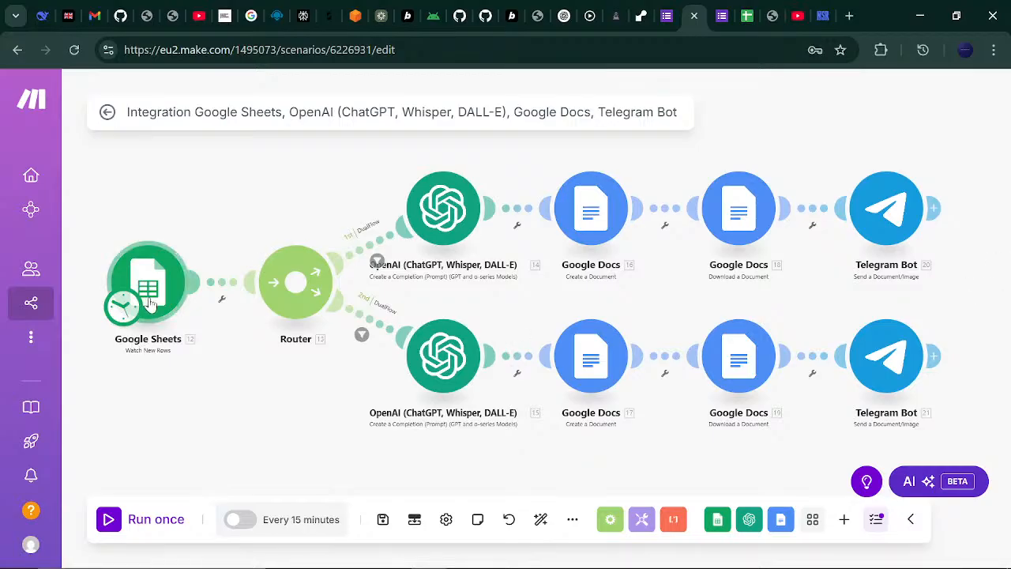
pyautogui.click(744, 11)
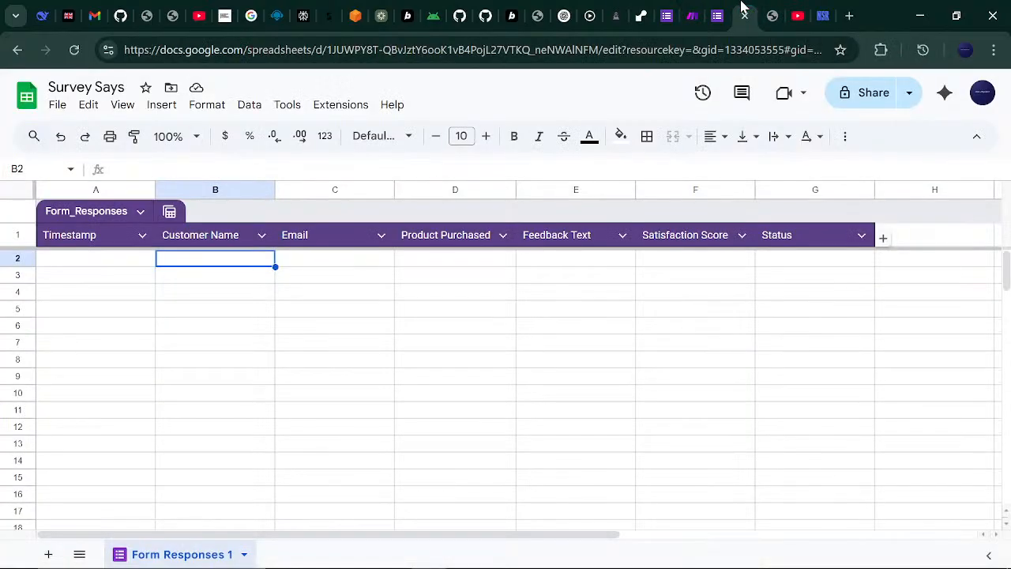
# - Look over the empty Form_Responses sheet and return to the Make scenario
pyautogui.click(693, 11)
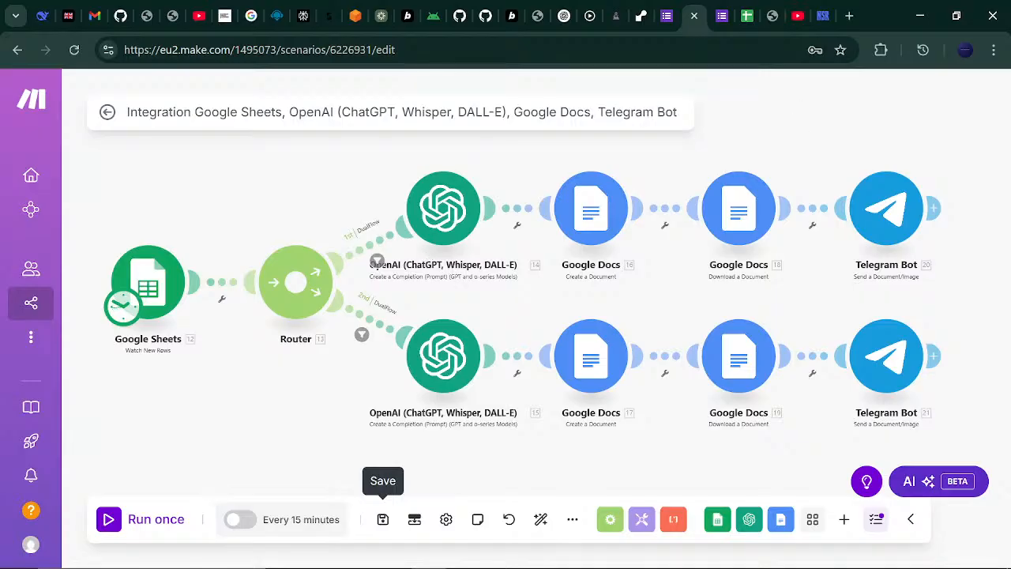
# - Glance at the survey form's Status options and return to the Make scenario
pyautogui.click(725, 6)
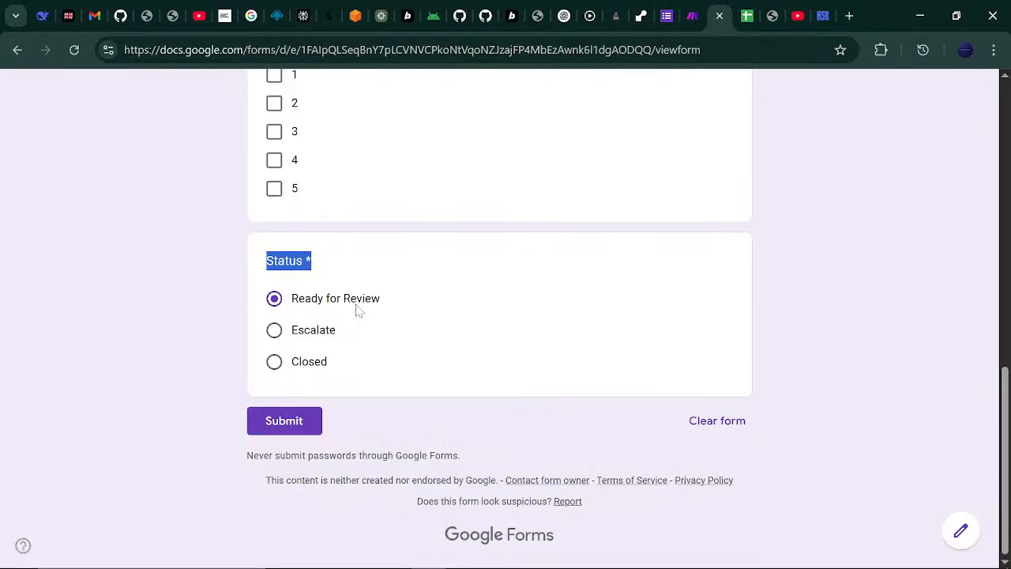
pyautogui.click(689, 8)
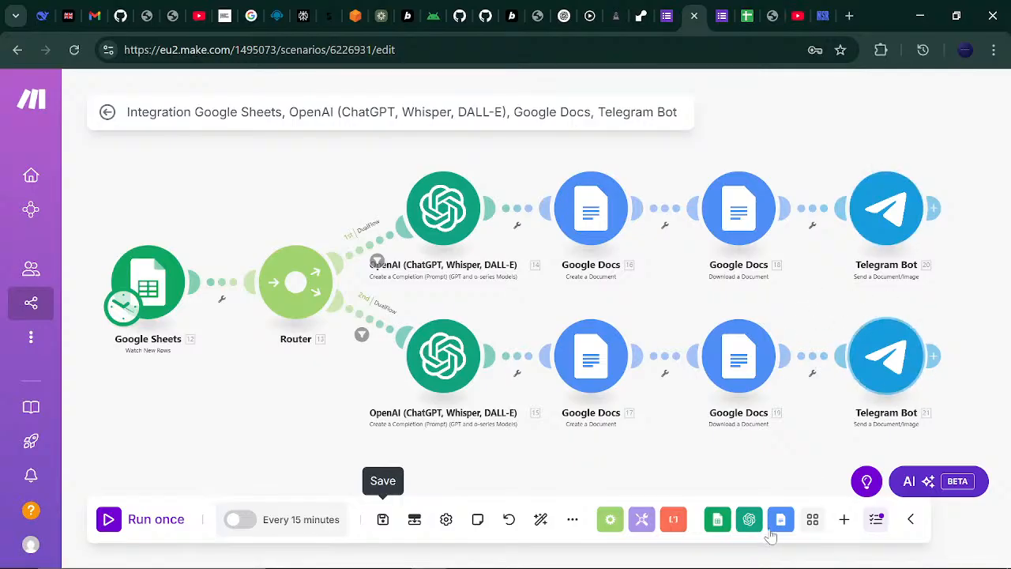
pyautogui.click(673, 553)
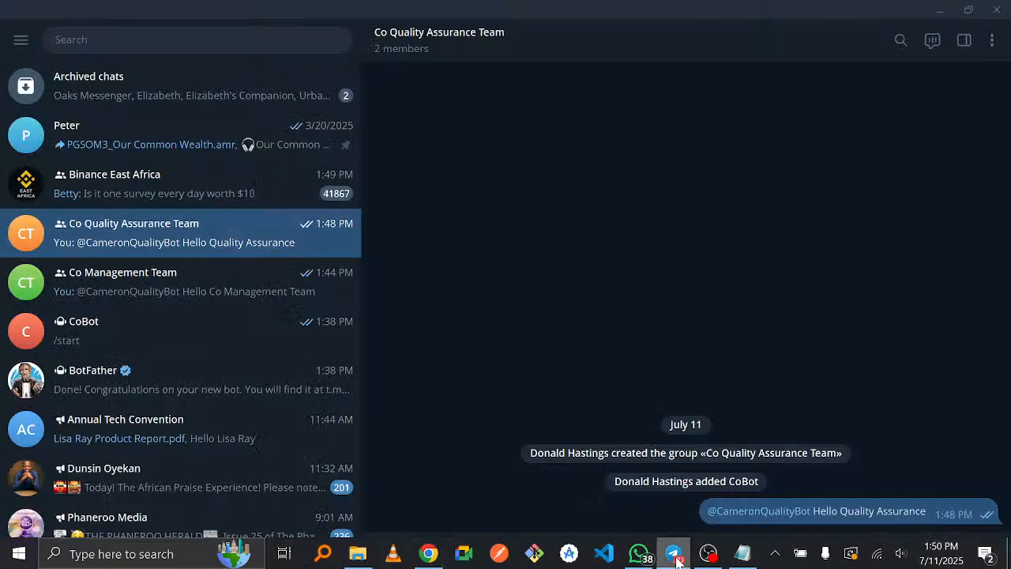
pyautogui.click(164, 282)
pyautogui.click(169, 251)
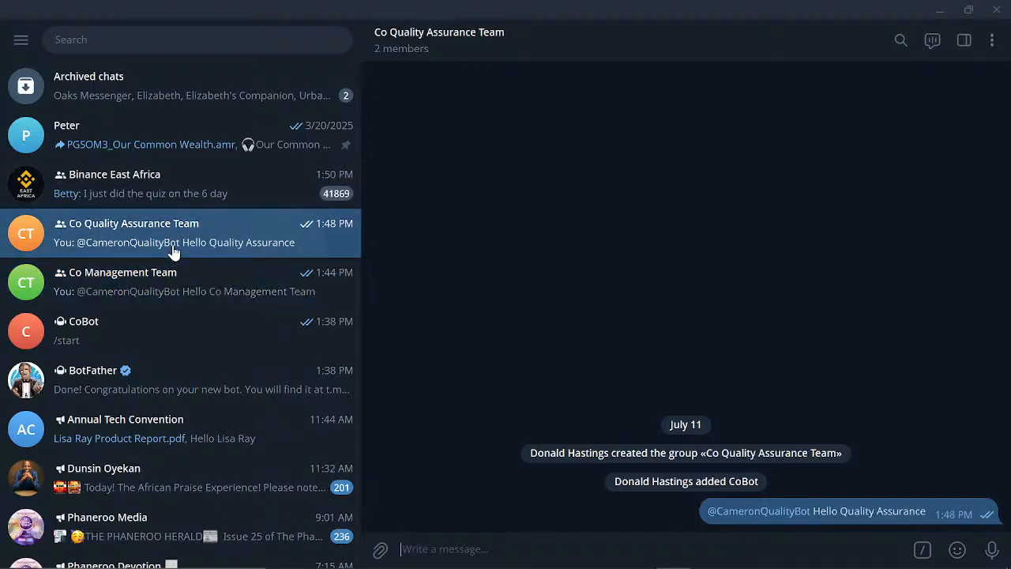
pyautogui.click(180, 269)
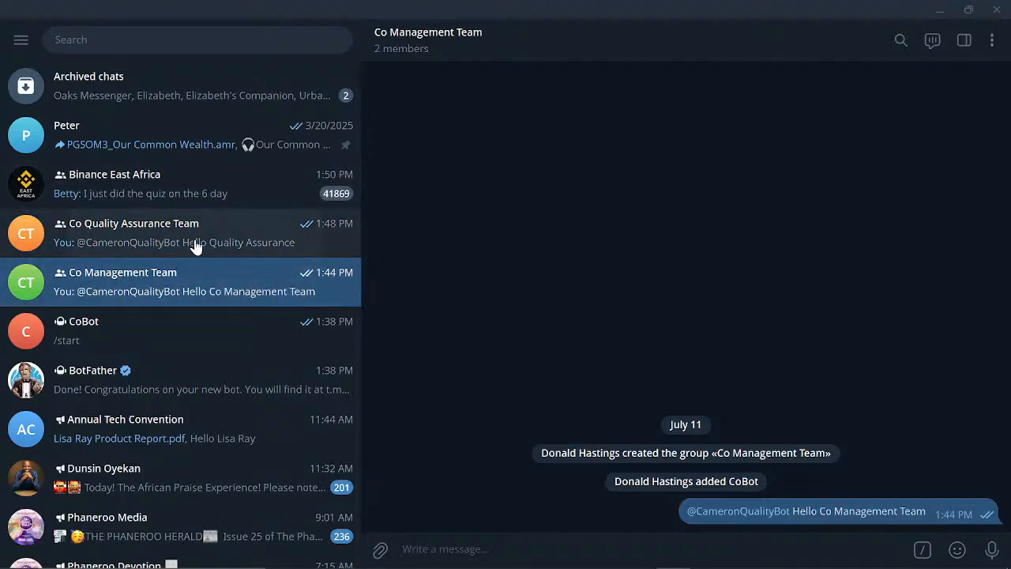
pyautogui.click(195, 244)
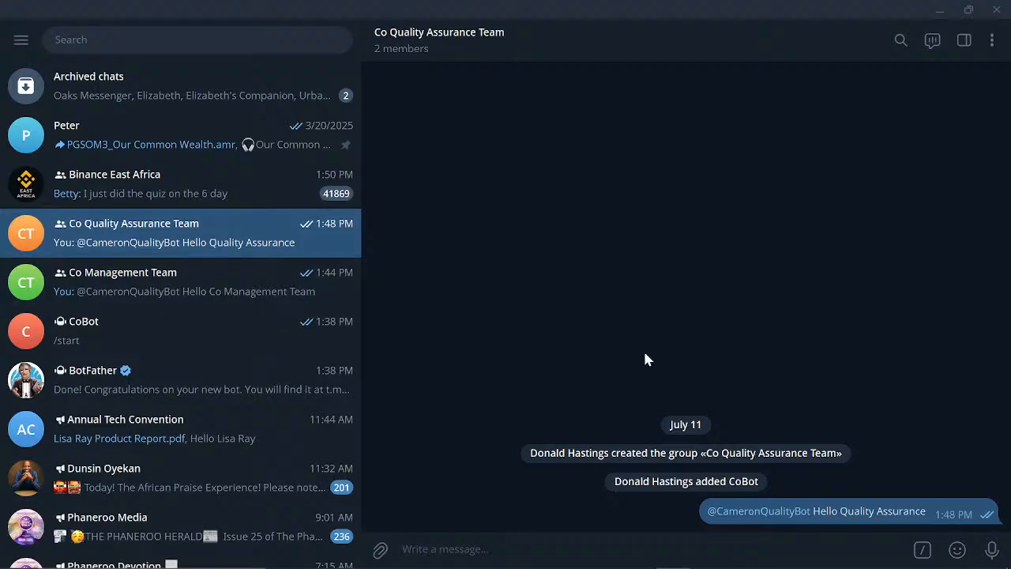
pyautogui.moveTo(939, 567)
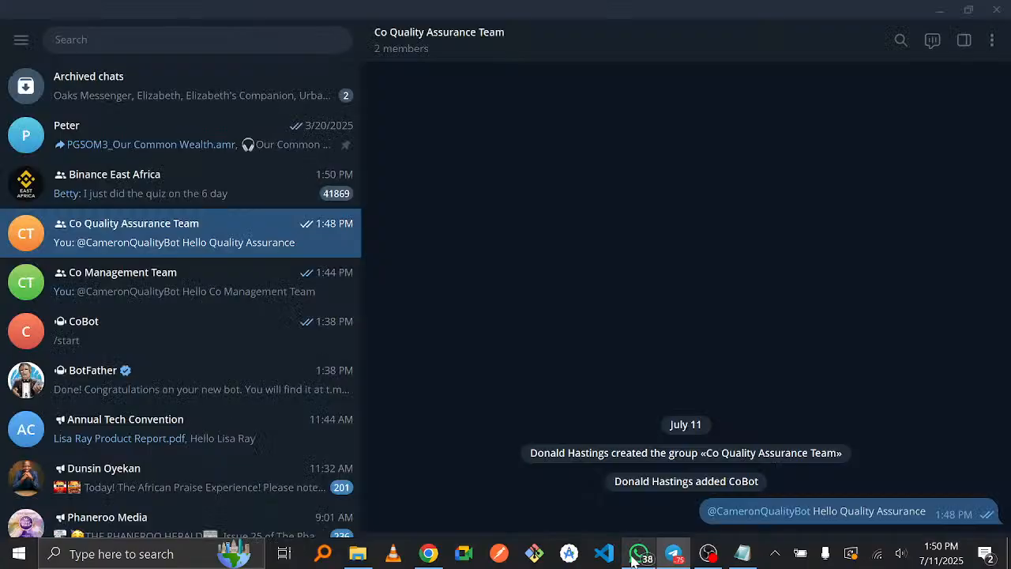
pyautogui.click(427, 553)
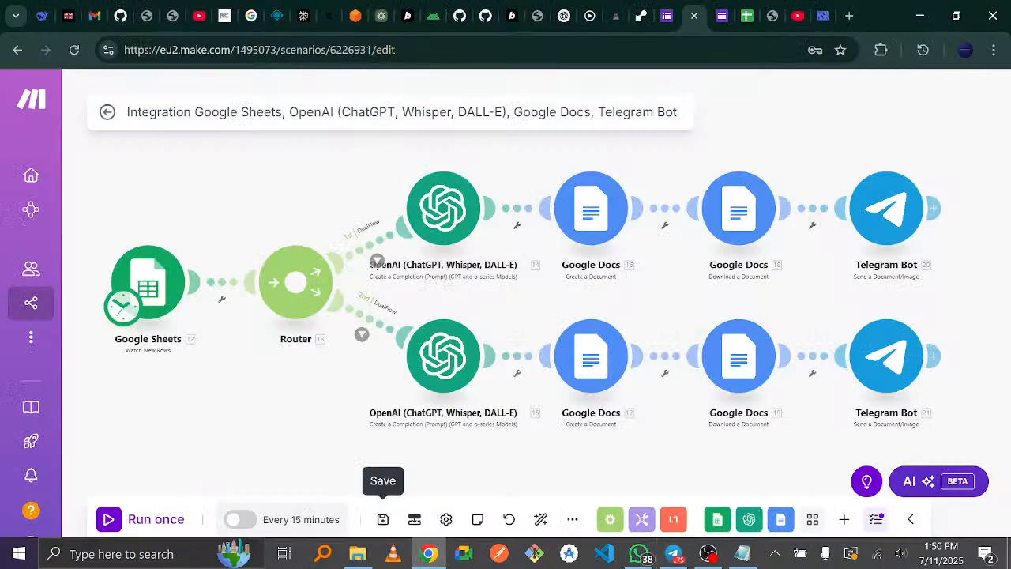
# - Enter the first customer's name and e-mail address from the notes table
pyautogui.click(719, 6)
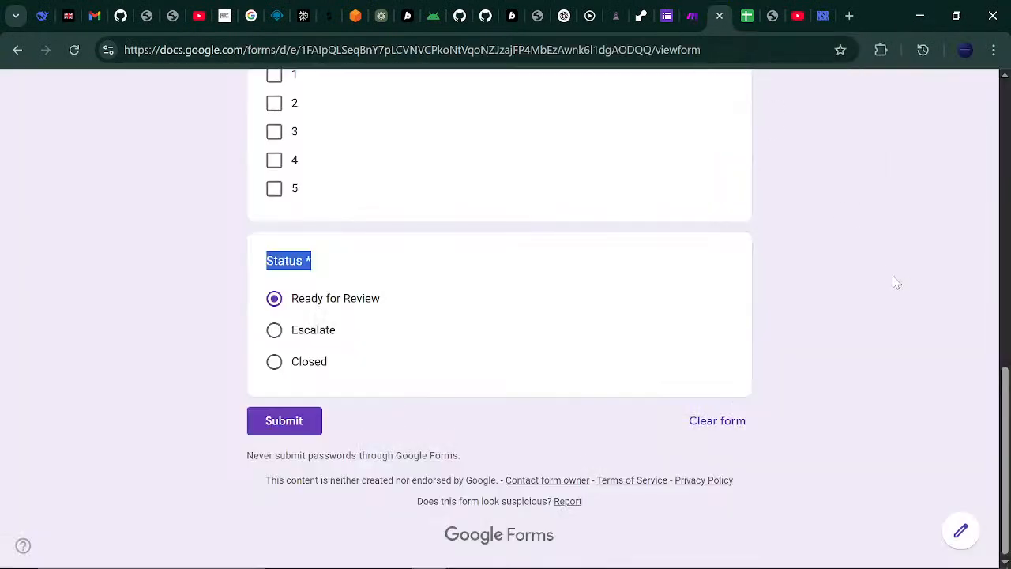
pyautogui.moveTo(1006, 413); pyautogui.dragTo(997, 57)
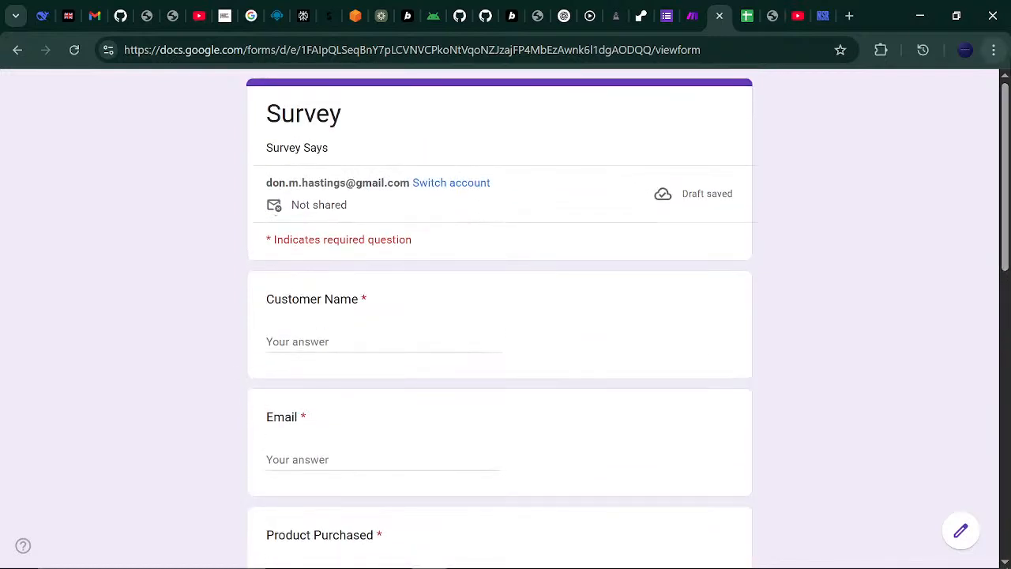
pyautogui.click(382, 342)
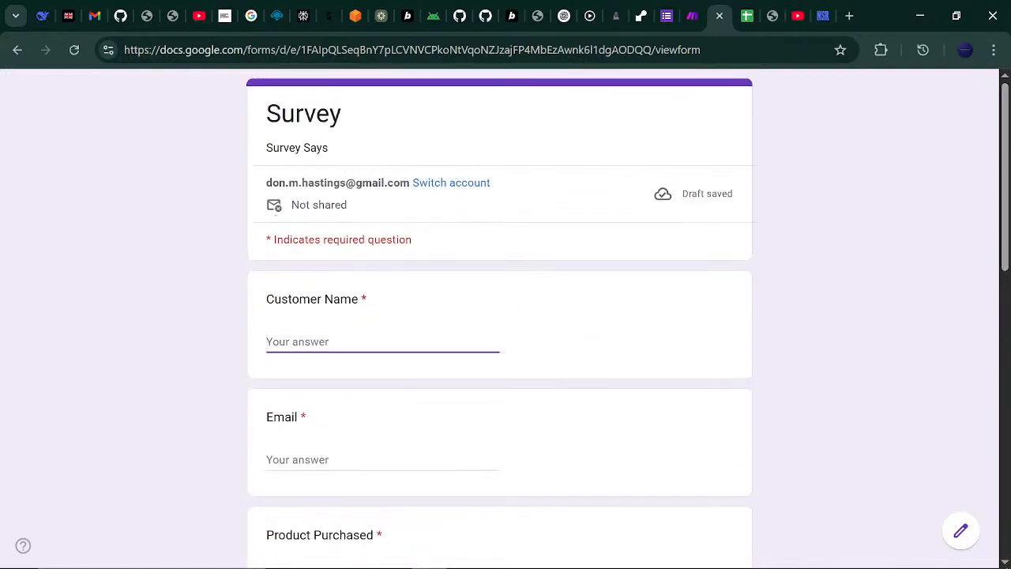
pyautogui.click(741, 553)
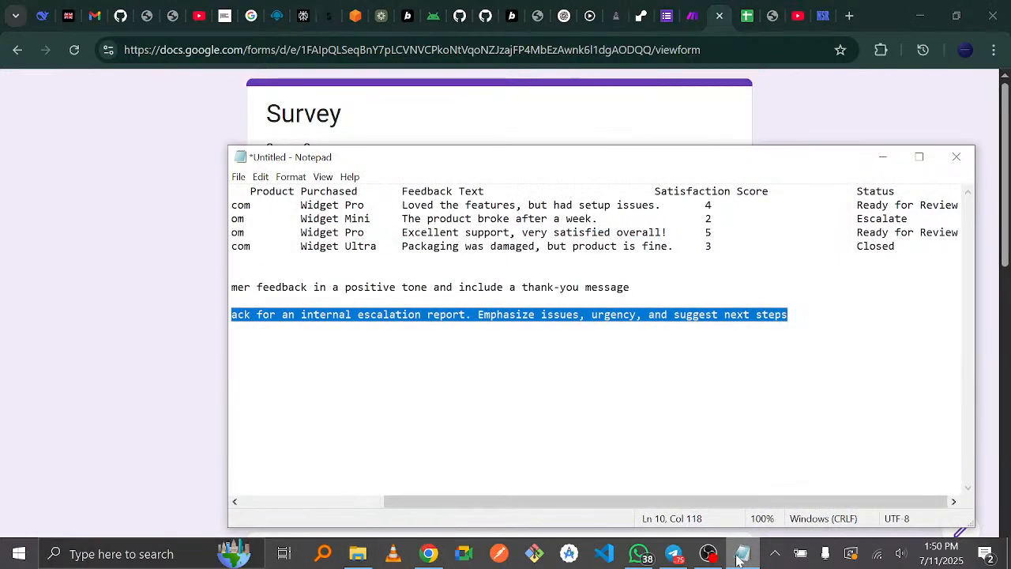
pyautogui.moveTo(564, 503); pyautogui.dragTo(422, 503)
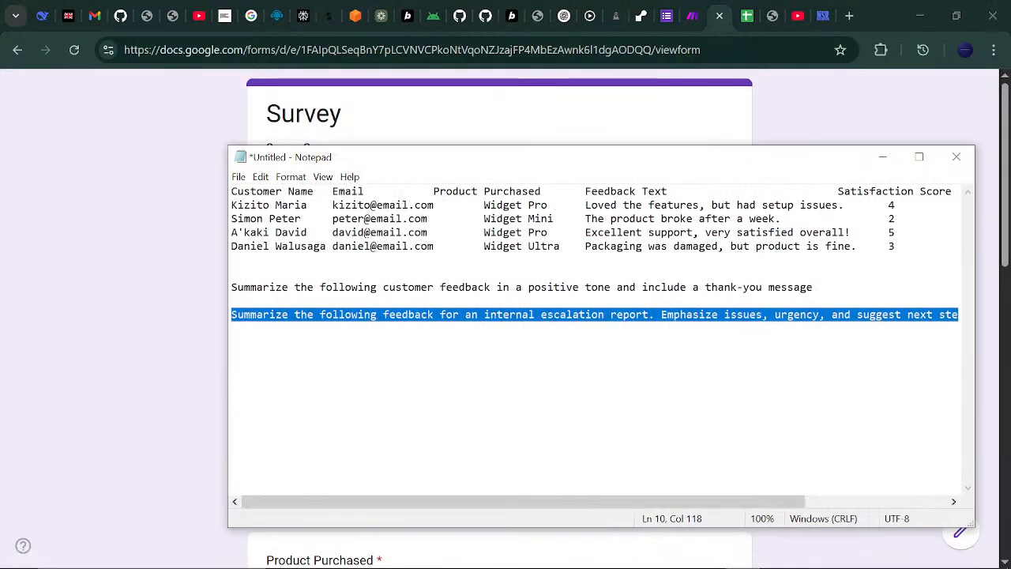
pyautogui.click(339, 314)
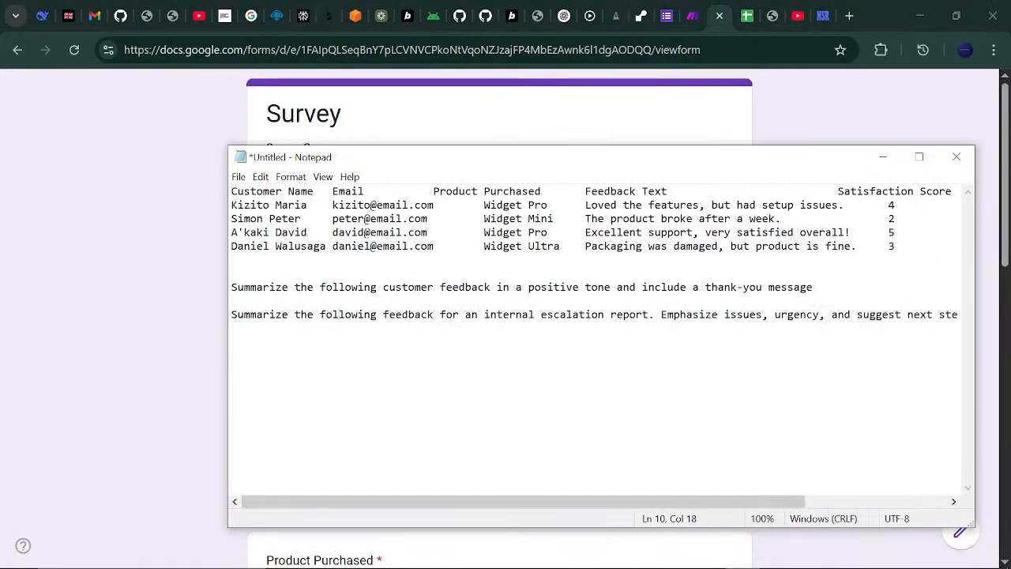
pyautogui.click(882, 156)
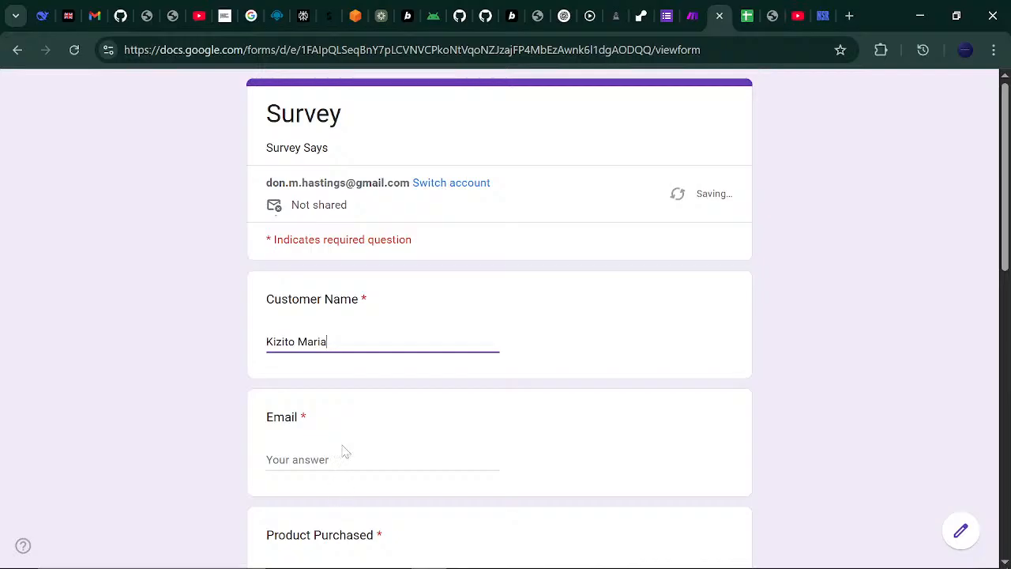
pyautogui.click(292, 459)
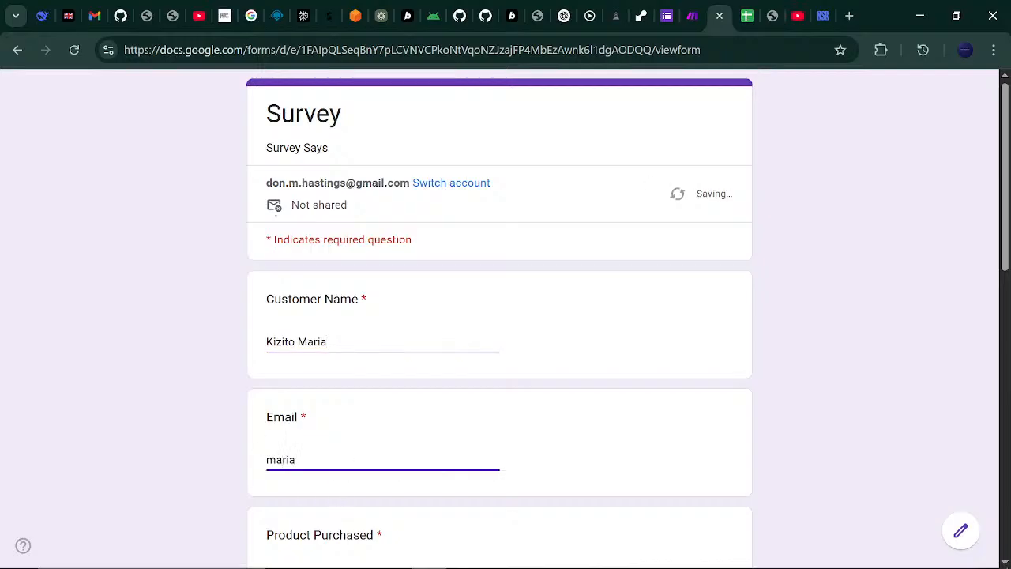
pyautogui.press('Tab')
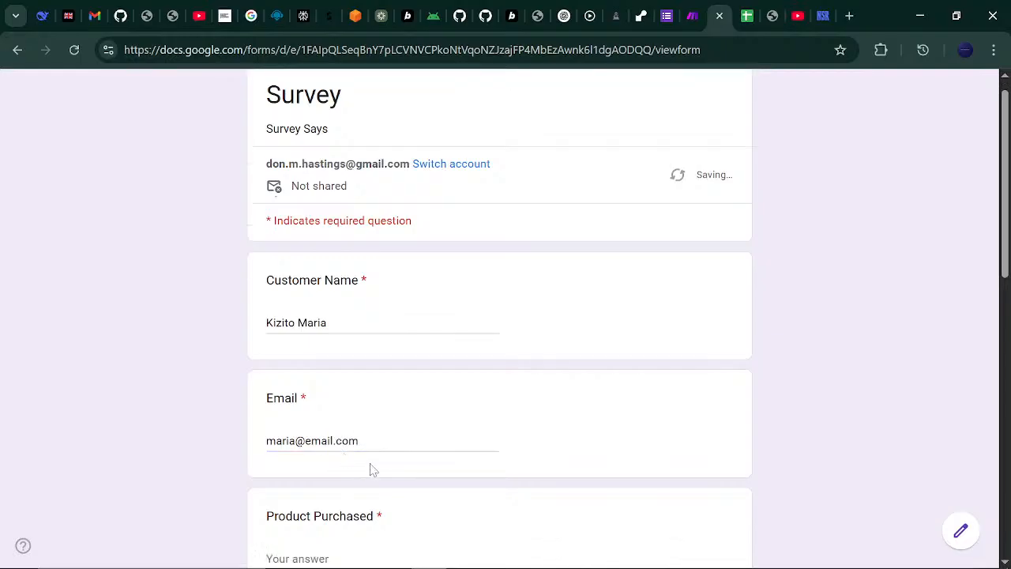
# - Fill Product Purchased as Widget Pro and Feedback as 'Loved the features, but had setup issues.'
pyautogui.click(752, 561)
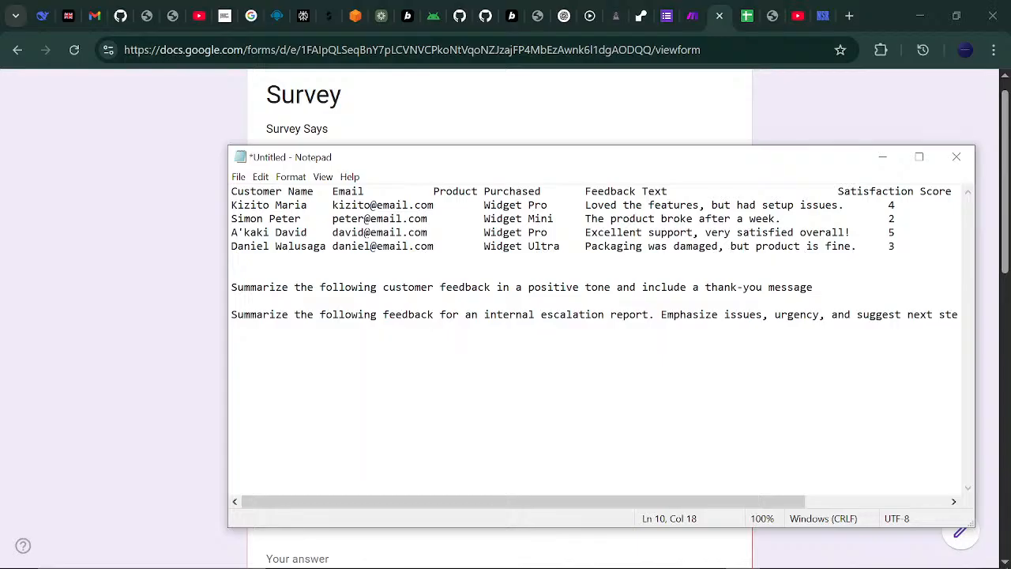
pyautogui.moveTo(585, 204); pyautogui.dragTo(844, 205)
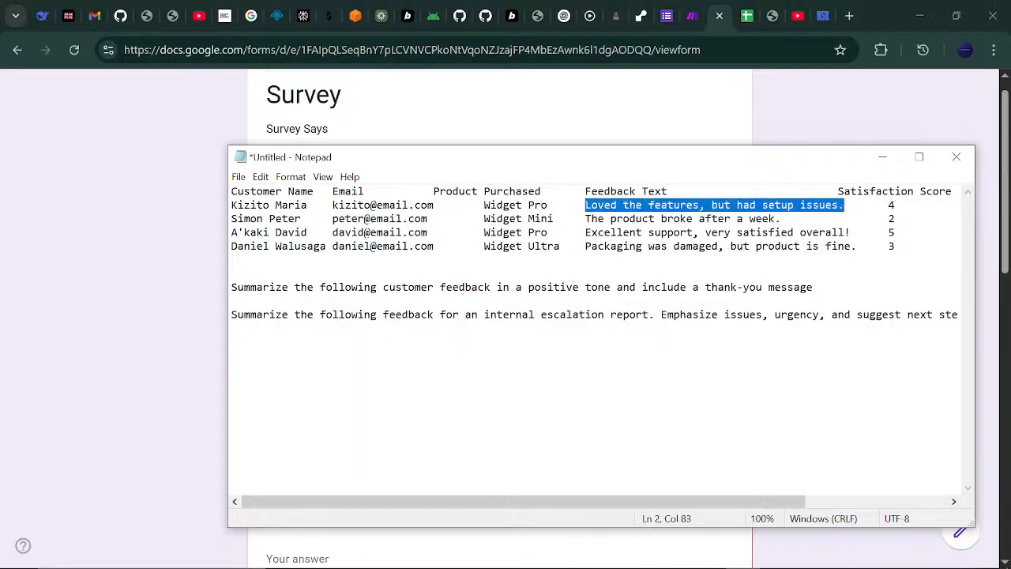
pyautogui.click(893, 155)
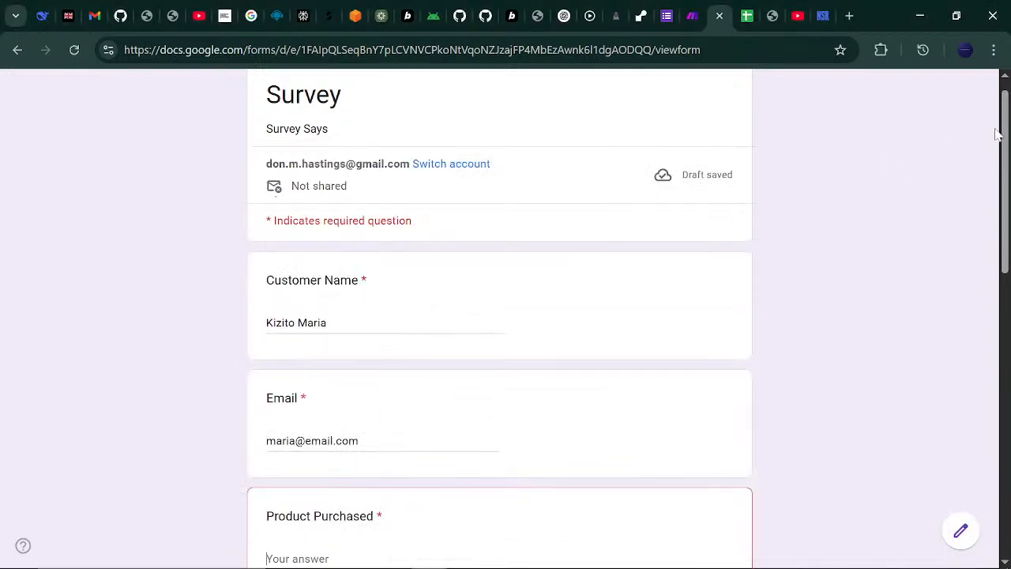
pyautogui.moveTo(1005, 138); pyautogui.dragTo(1003, 303)
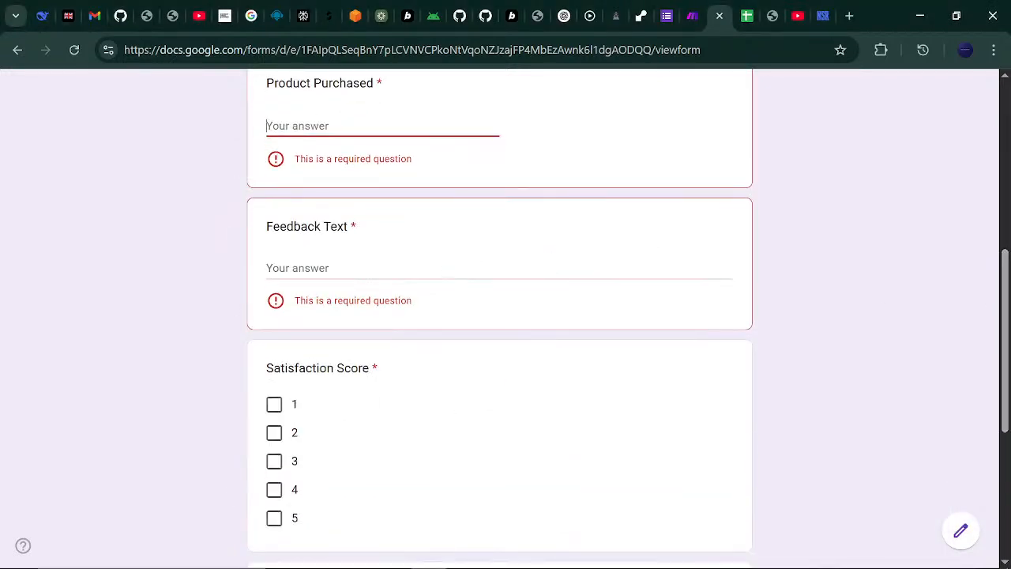
pyautogui.click(474, 268)
pyautogui.write('Loved the features, but had setup issues.')
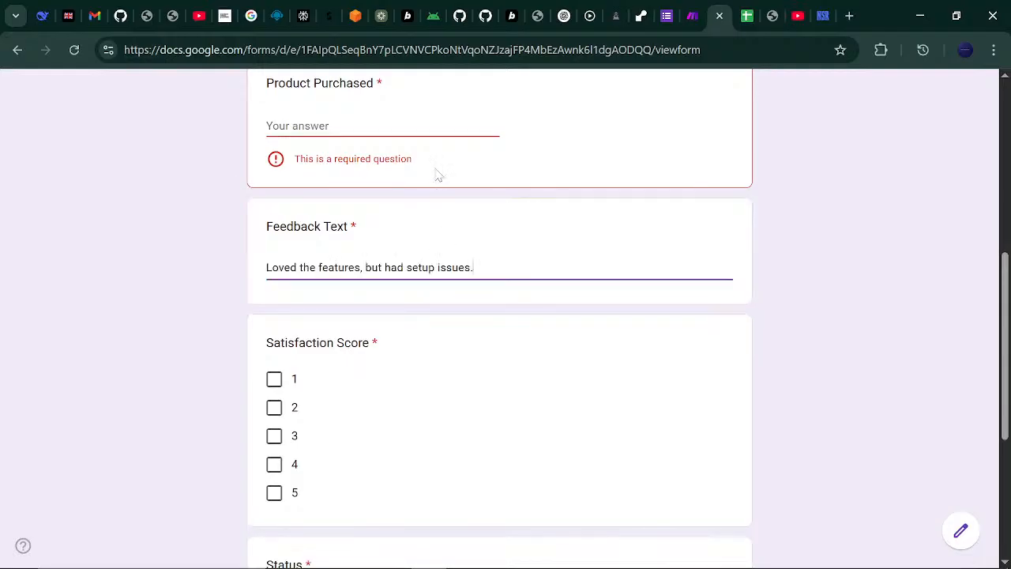
pyautogui.hotkey('shift', 'Tab')
pyautogui.write('W')
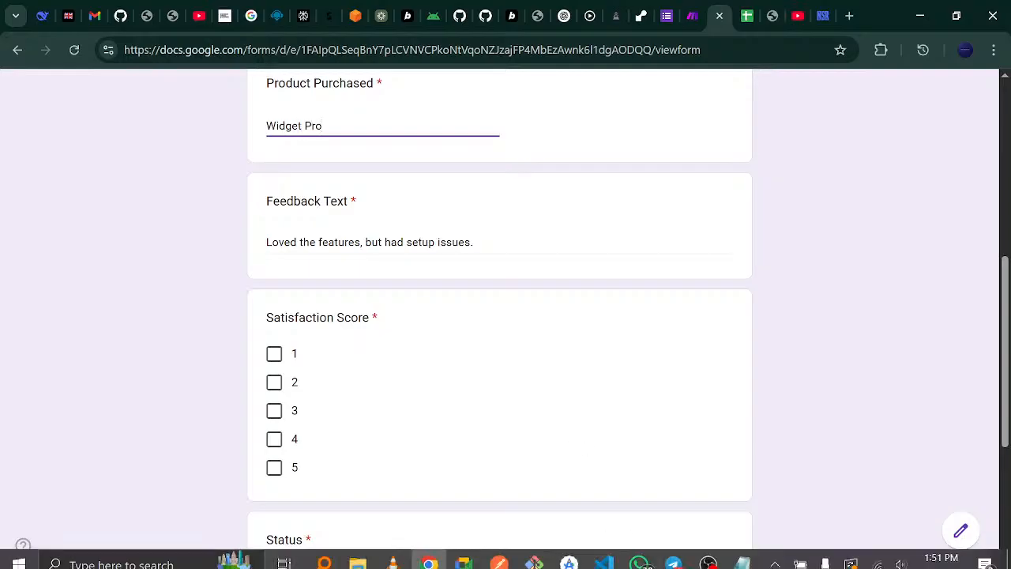
pyautogui.click(740, 554)
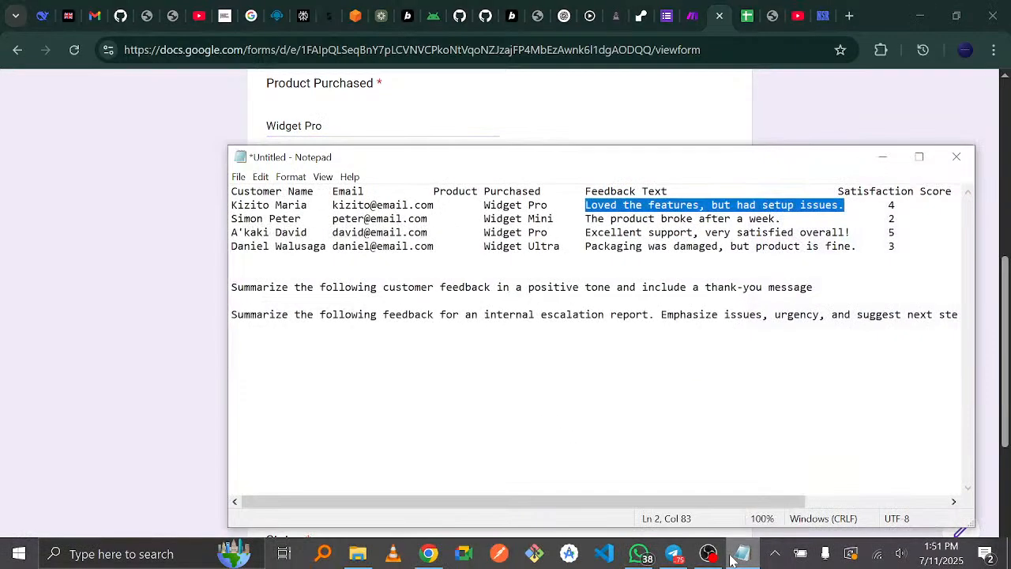
pyautogui.click(897, 158)
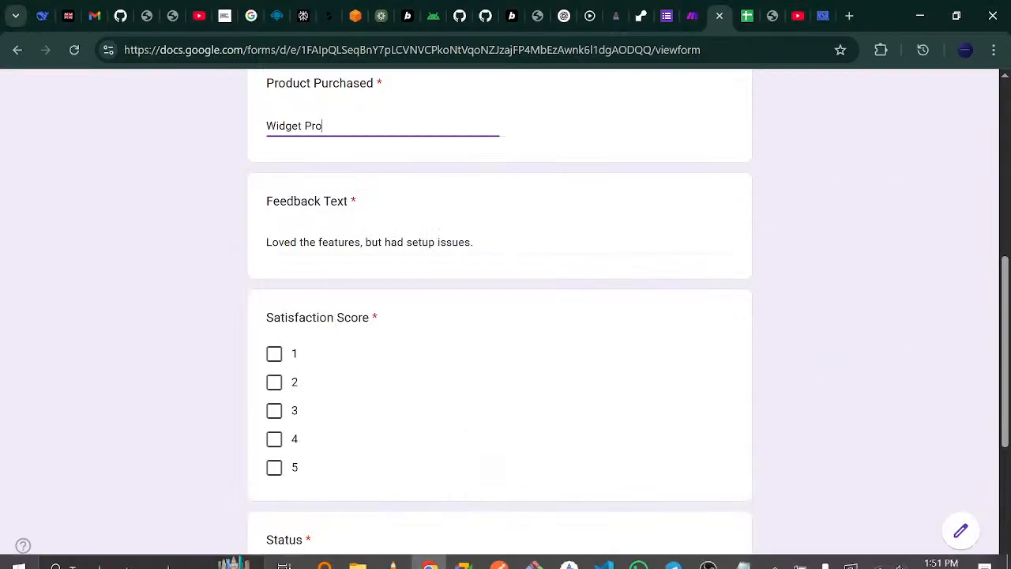
# - Give satisfaction score 4, keep status Ready for Review, and submit the response
pyautogui.moveTo(735, 557)
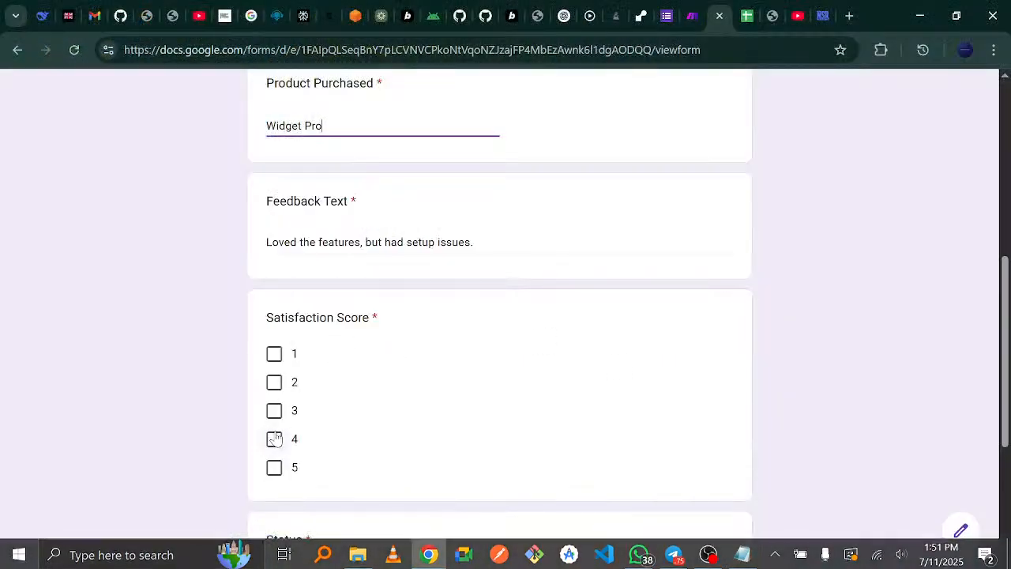
pyautogui.click(274, 439)
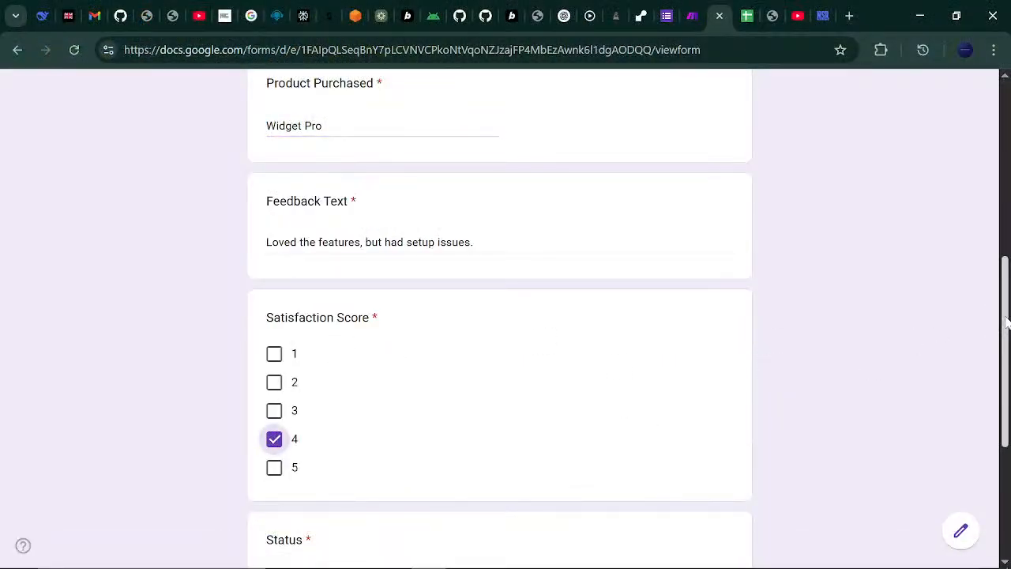
pyautogui.scroll(-4, 1000, 318)
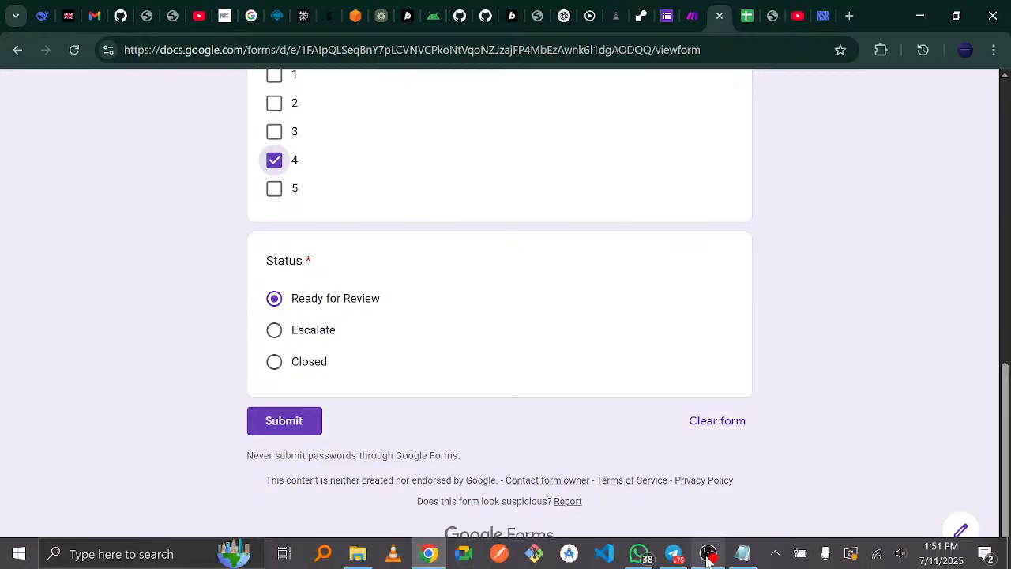
pyautogui.click(738, 556)
pyautogui.click(734, 555)
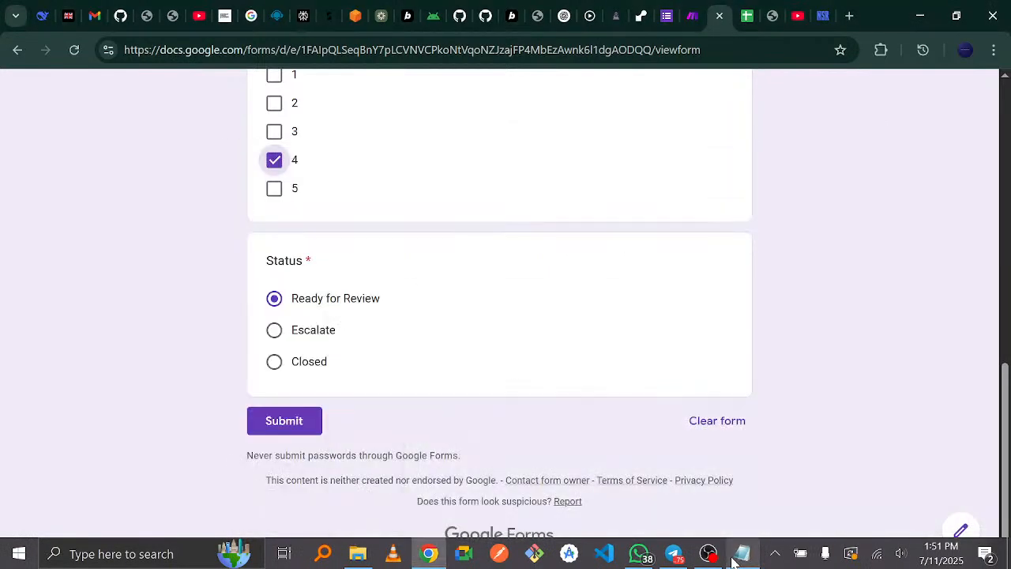
pyautogui.click(735, 556)
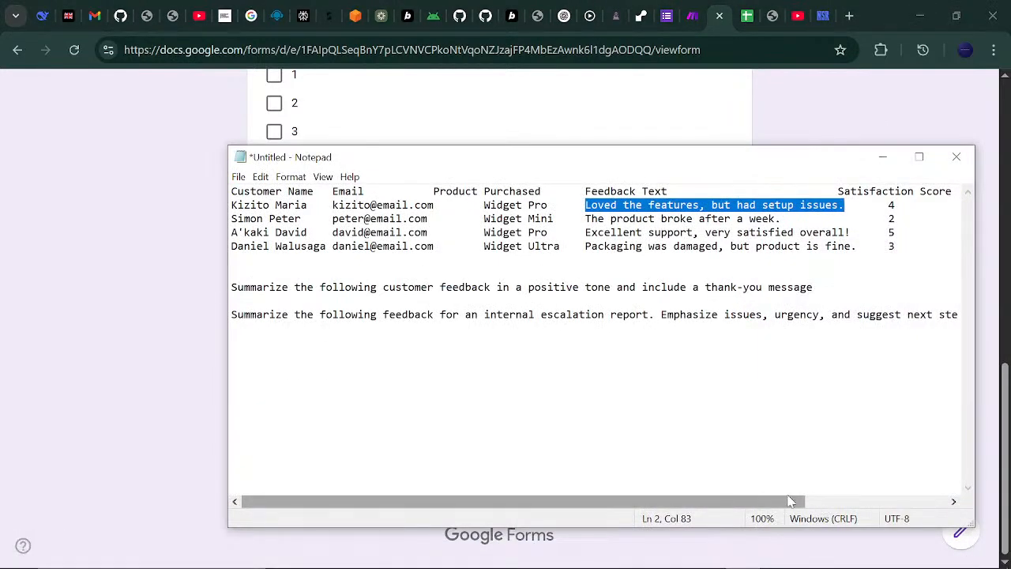
pyautogui.moveTo(784, 505); pyautogui.dragTo(921, 501)
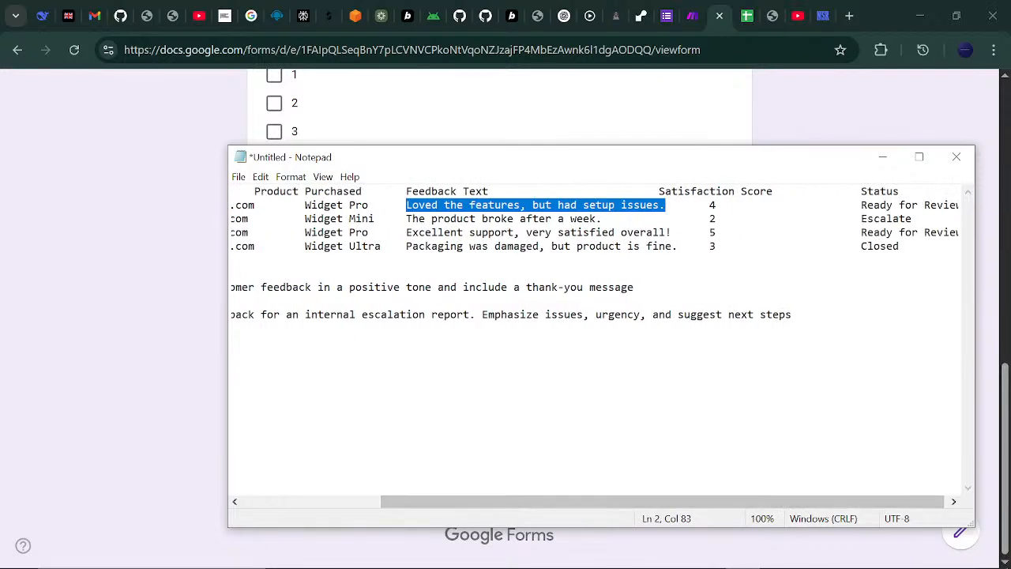
pyautogui.click(919, 156)
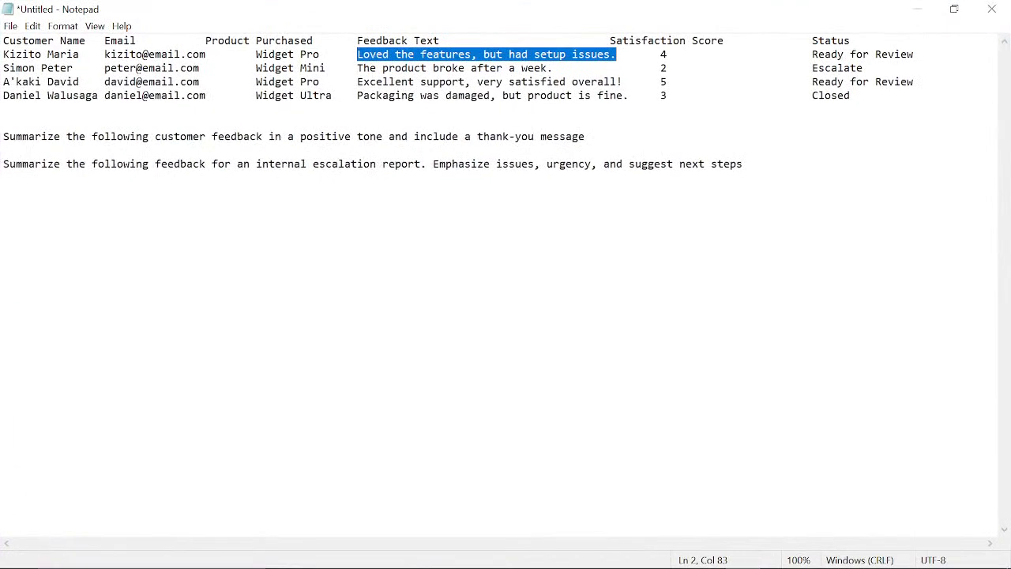
pyautogui.click(591, 164)
pyautogui.click(917, 9)
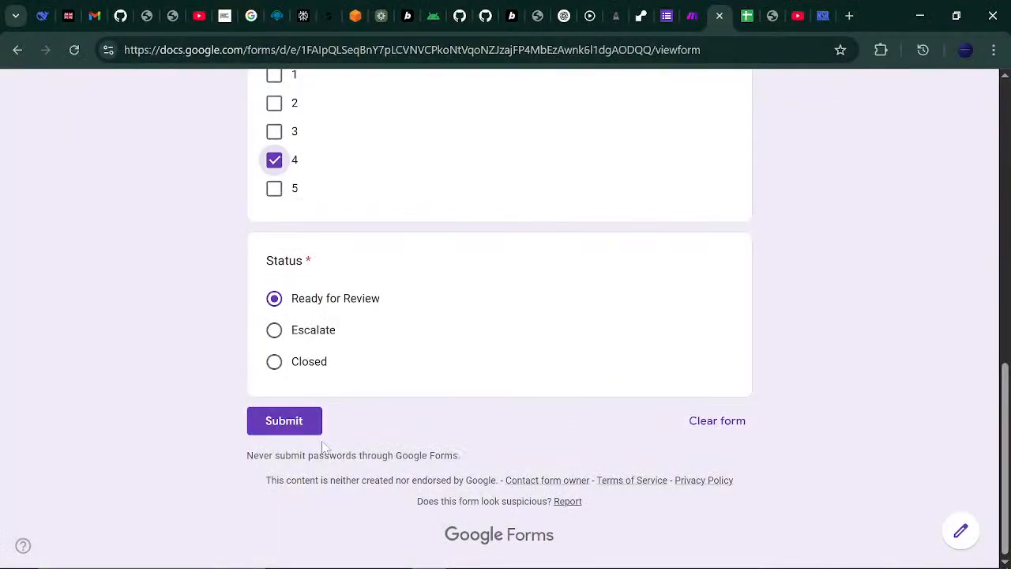
pyautogui.click(312, 419)
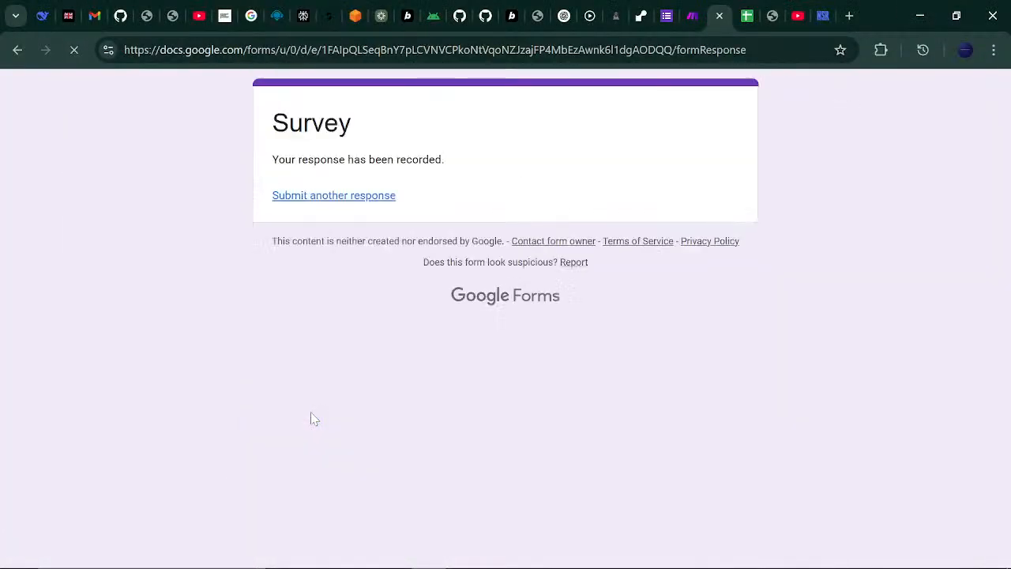
# - Start another response and enter the second customer's name and e-mail address
pyautogui.click(332, 196)
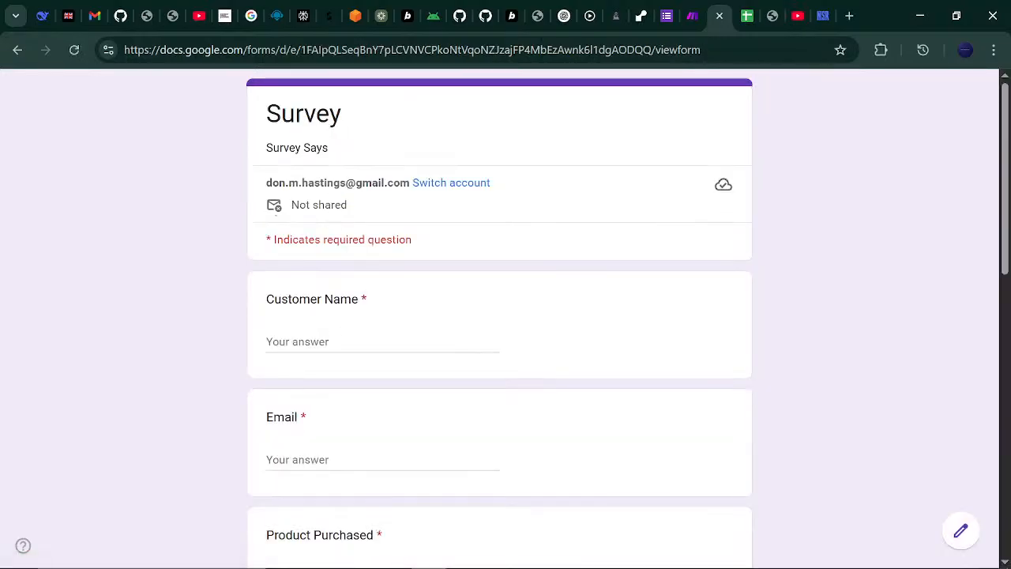
pyautogui.click(345, 338)
pyautogui.click(741, 554)
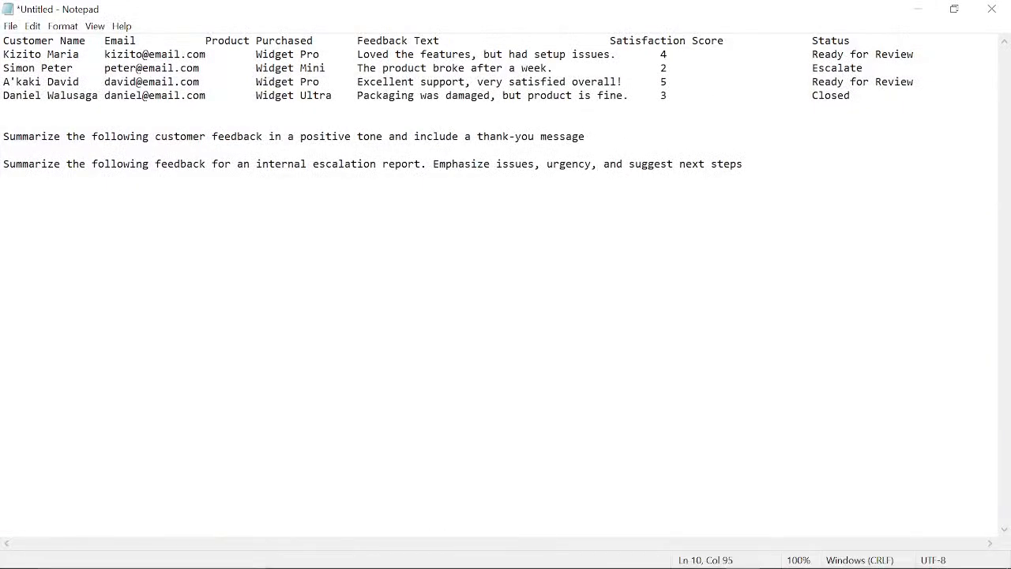
pyautogui.moveTo(357, 68); pyautogui.dragTo(552, 67)
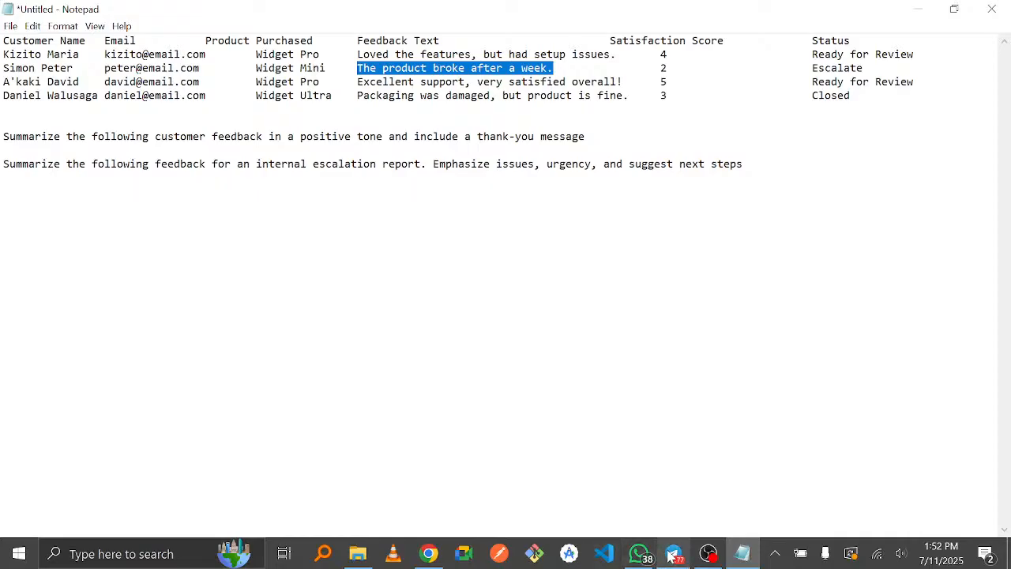
pyautogui.click(438, 557)
pyautogui.moveTo(433, 558); pyautogui.dragTo(709, 555)
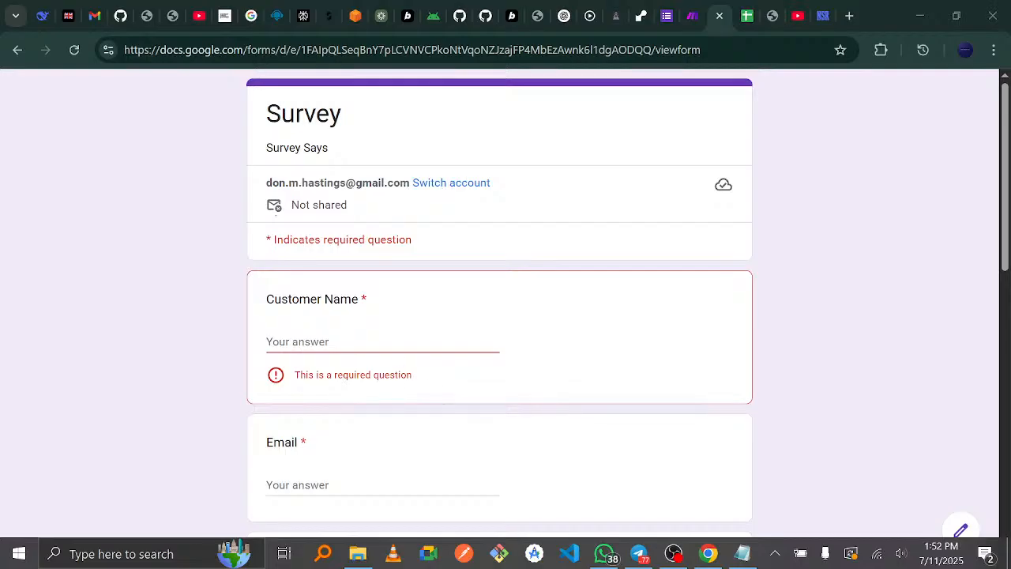
pyautogui.click(355, 342)
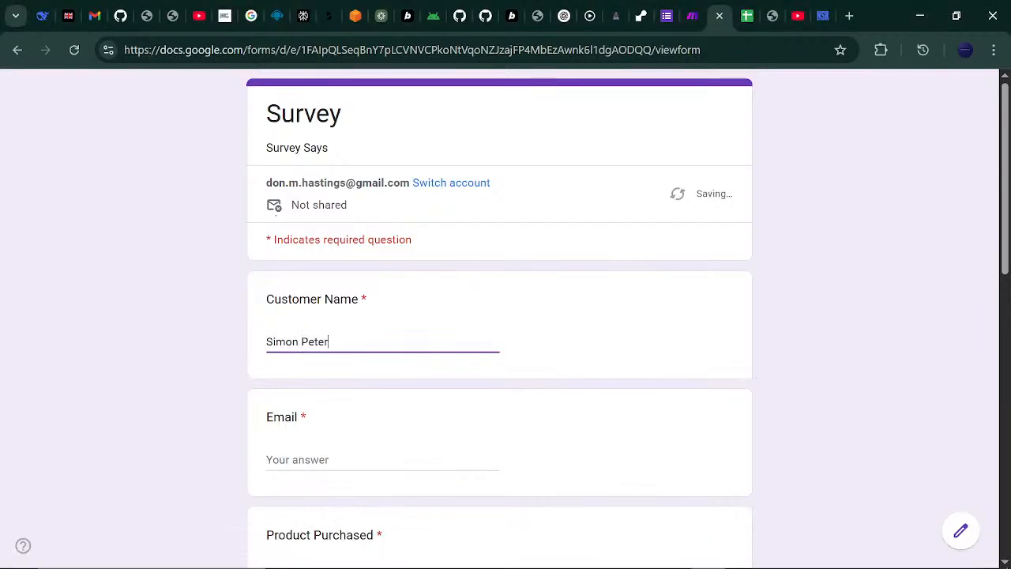
pyautogui.click(338, 458)
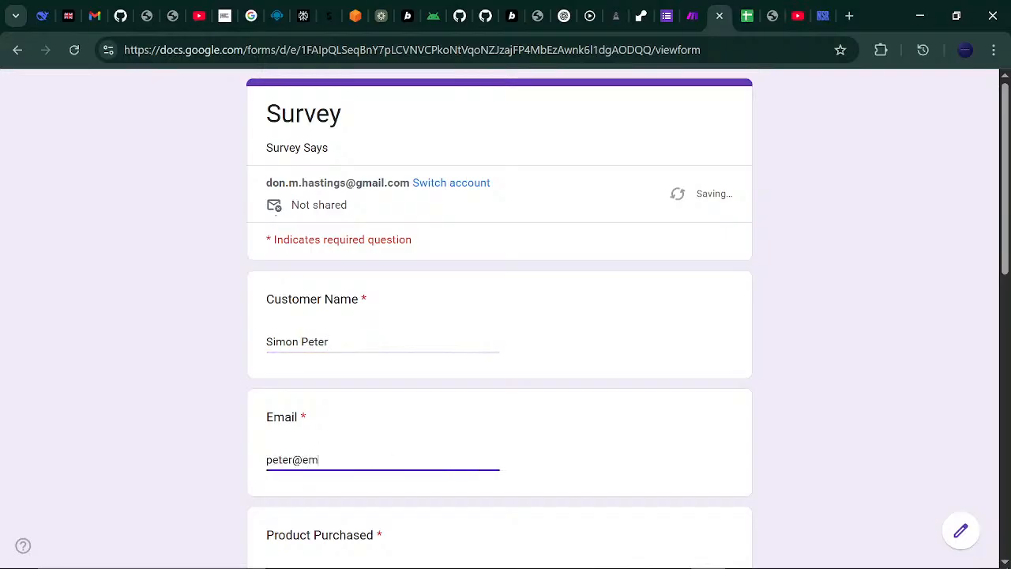
pyautogui.press('Tab')
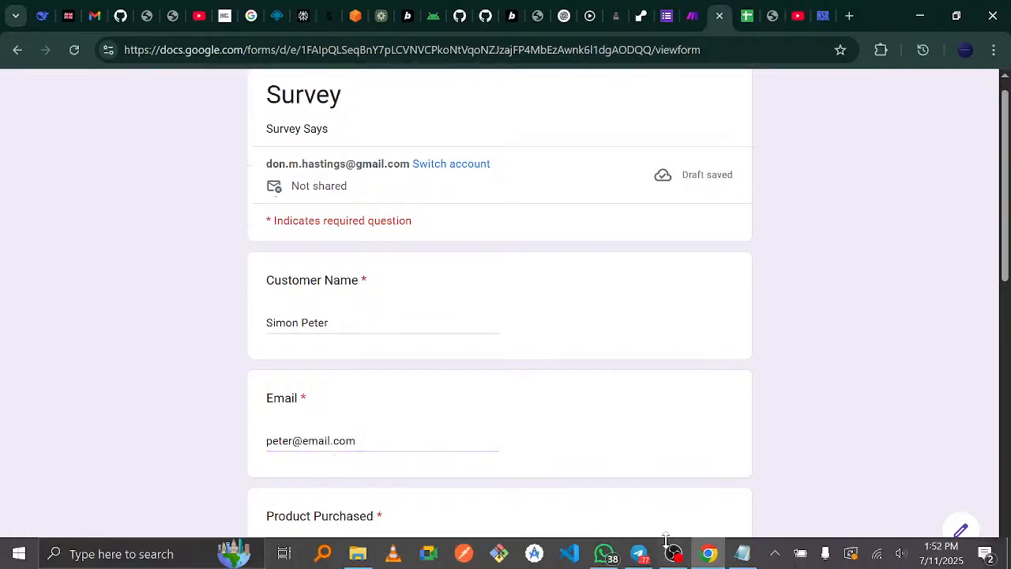
# - Fill Product Purchased as Widget Mini and Feedback as 'The product broke after a week.'
pyautogui.moveTo(742, 553)
pyautogui.click(731, 495)
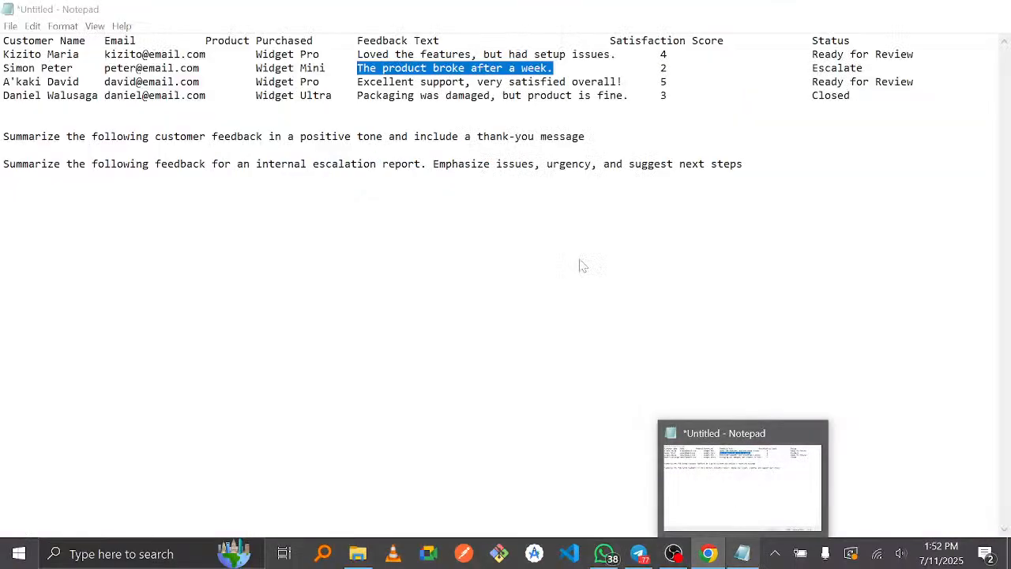
pyautogui.hotkey('alt', 'Tab')
pyautogui.write('Wid')
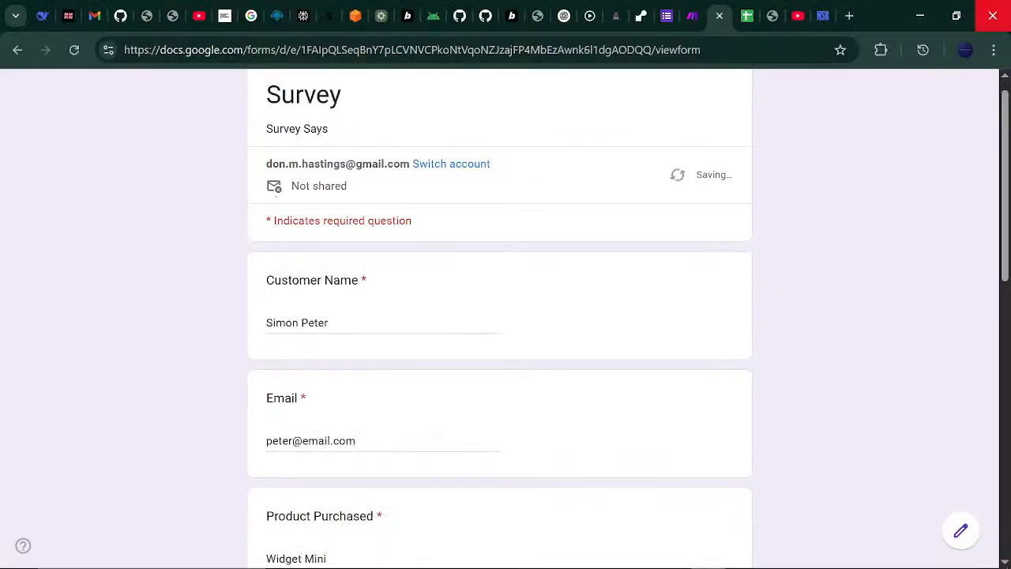
pyautogui.moveTo(1007, 154); pyautogui.dragTo(1009, 279)
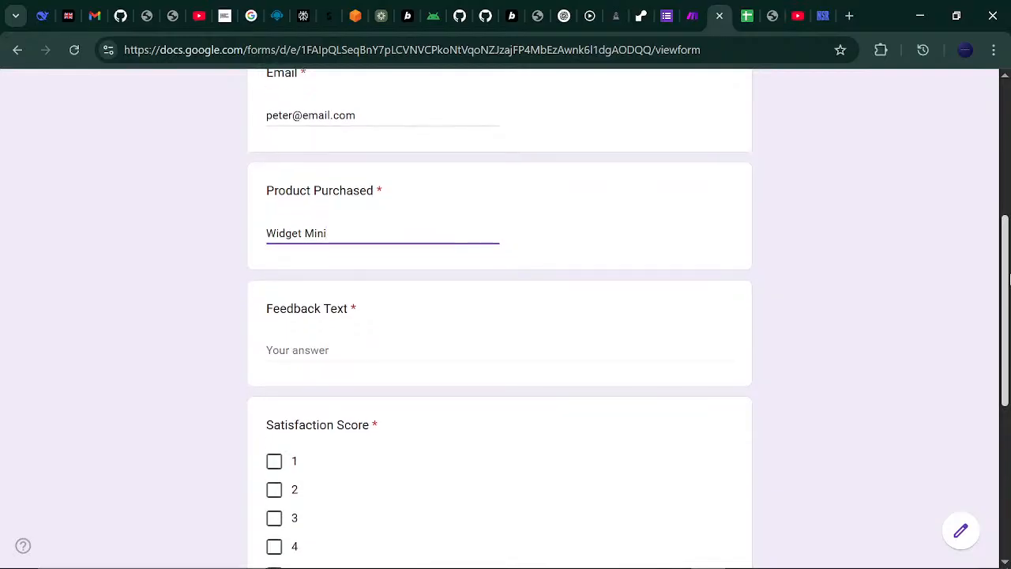
pyautogui.click(413, 341)
pyautogui.write('The product broke after a week.')
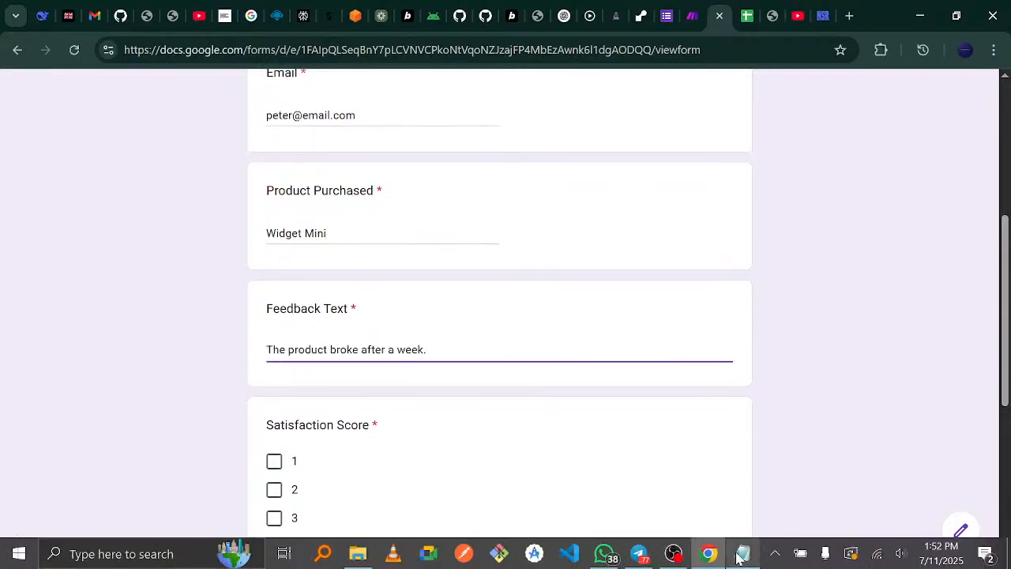
# - Give satisfaction score 2, set status to Escalate, and submit the response
pyautogui.moveTo(742, 552)
pyautogui.moveTo(747, 509)
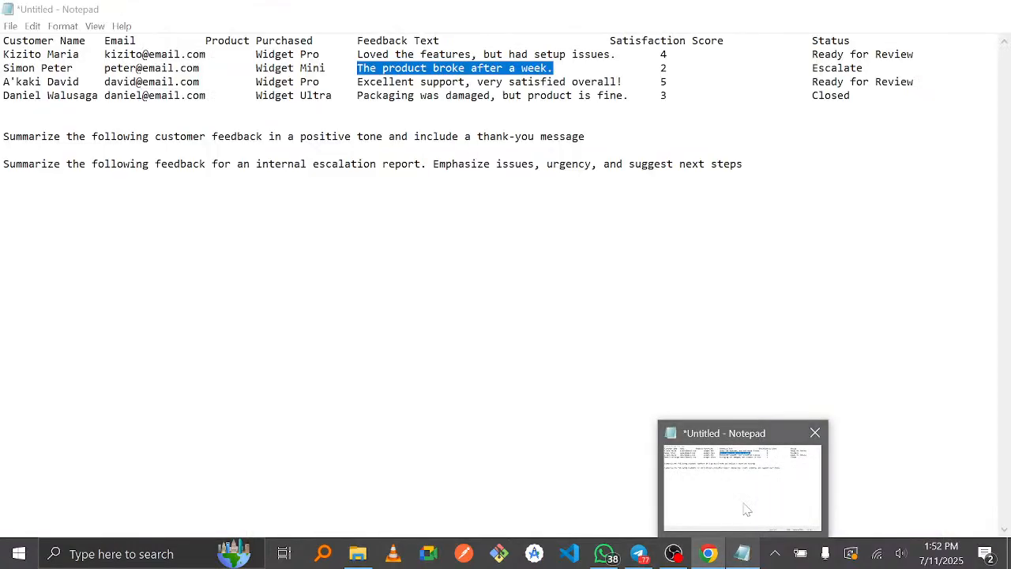
pyautogui.scroll(-3, 521, 341)
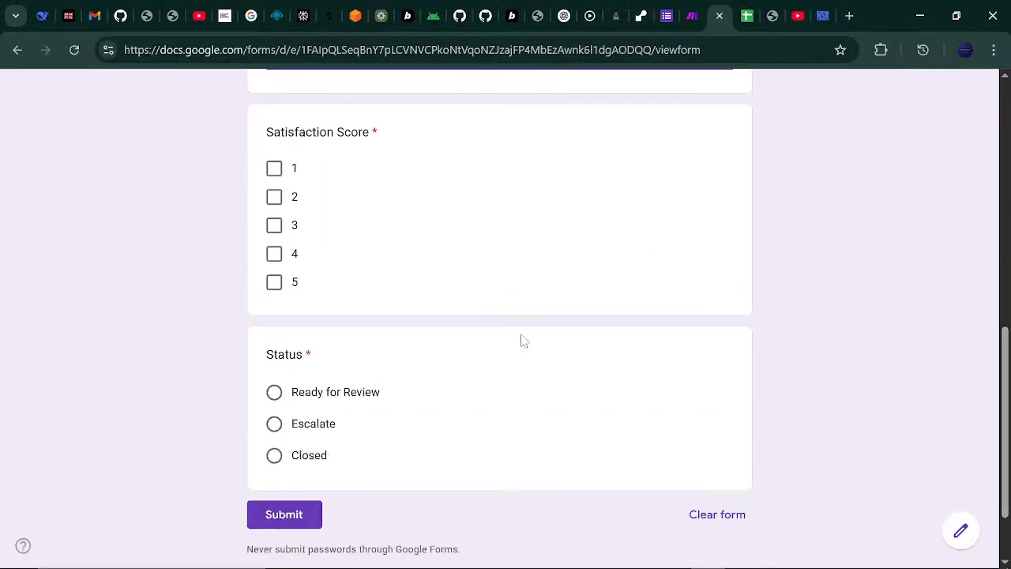
pyautogui.click(274, 199)
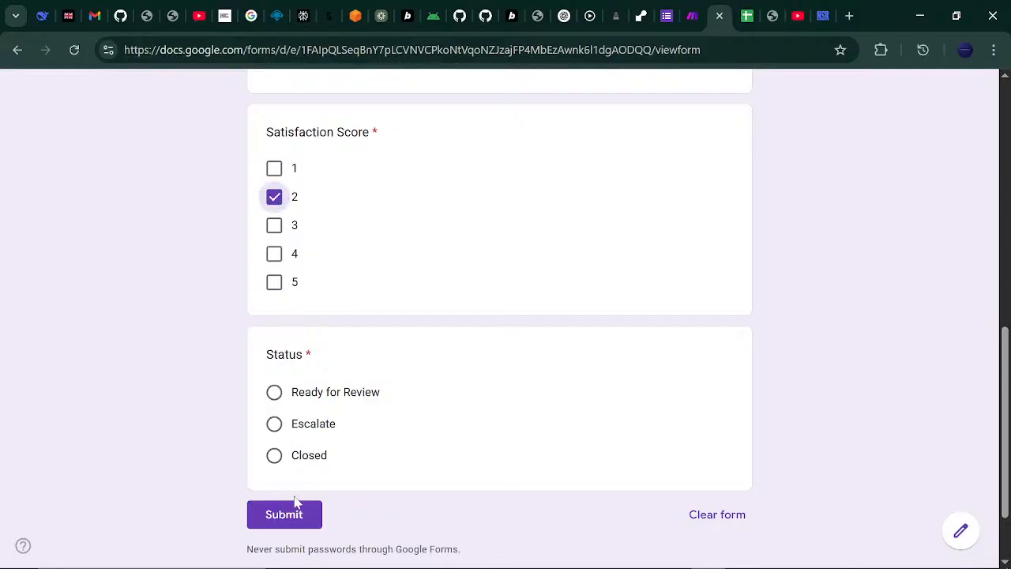
pyautogui.click(274, 425)
pyautogui.click(295, 513)
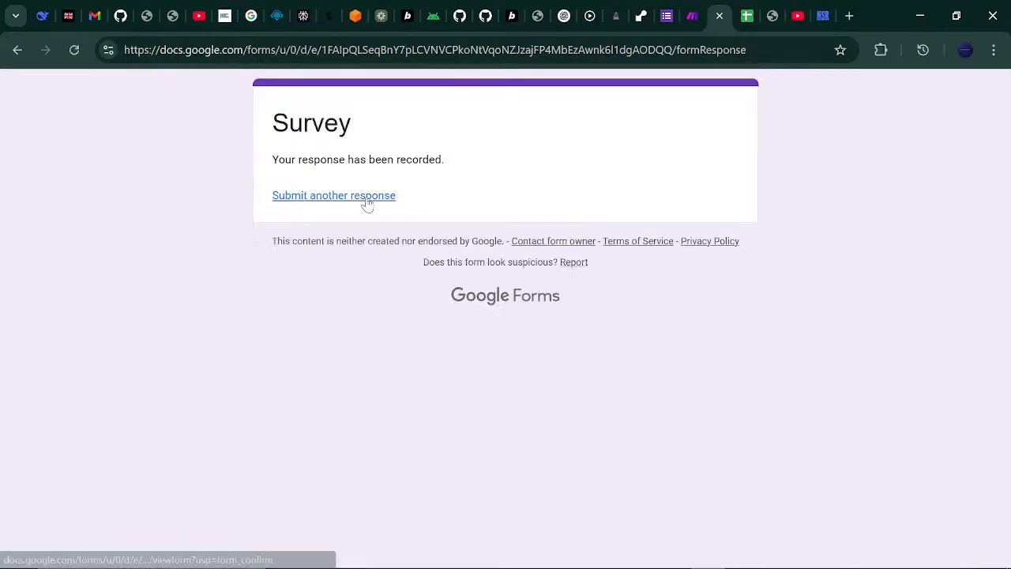
# - Start a new response and copy the feedback 'Excellent support, very satisfied overall!' from the notes
pyautogui.click(368, 196)
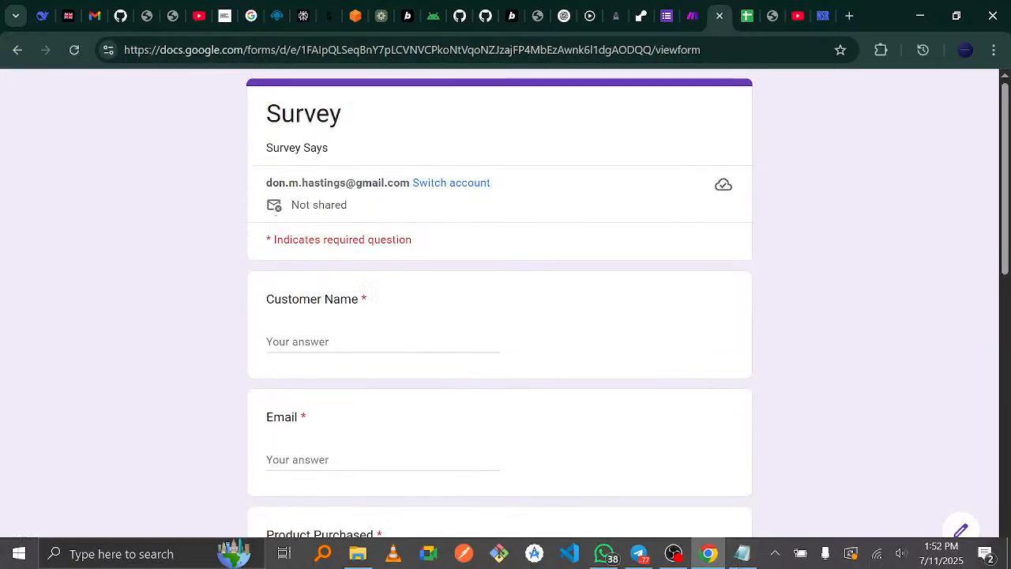
pyautogui.click(744, 554)
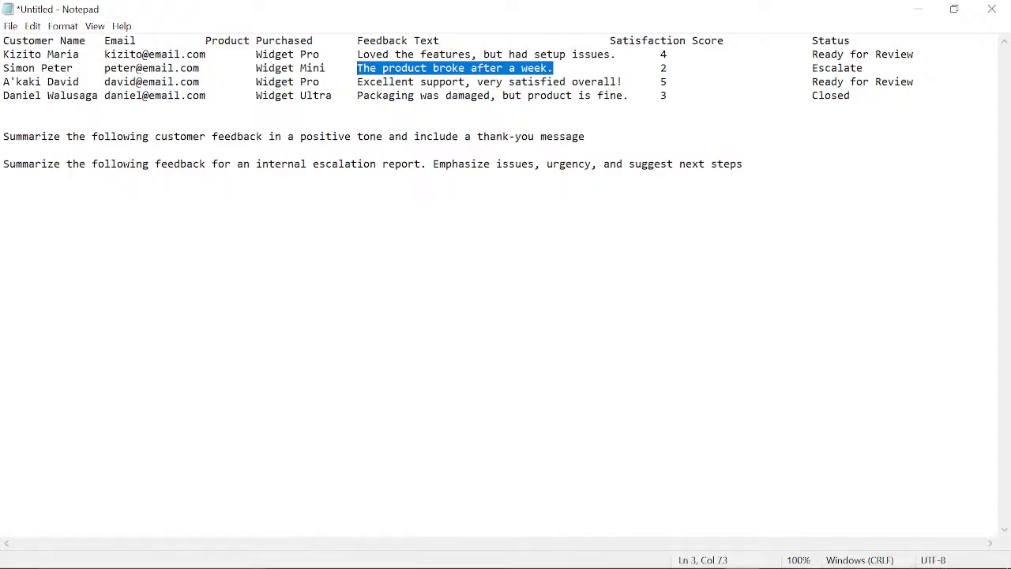
pyautogui.moveTo(357, 81); pyautogui.dragTo(617, 82)
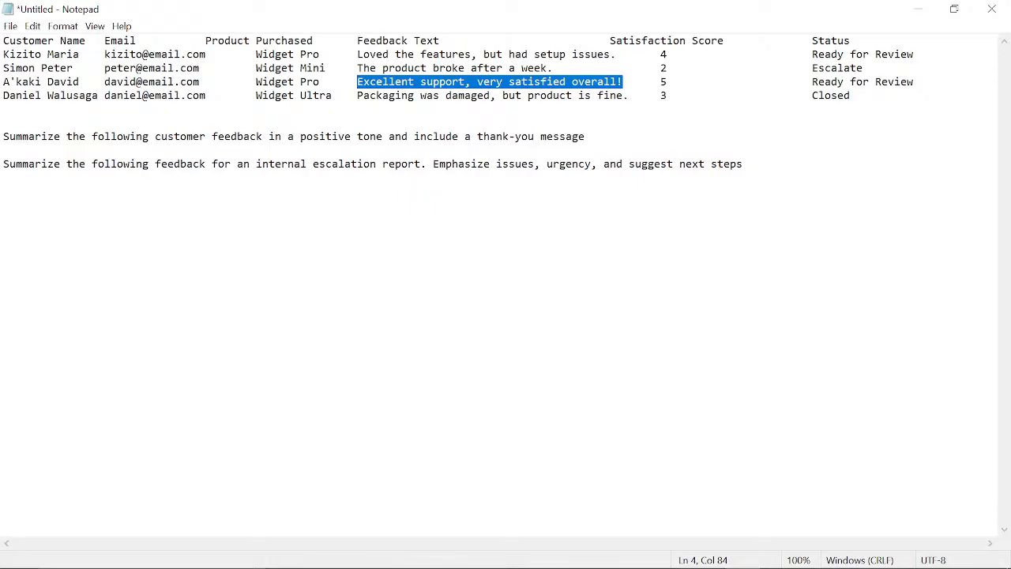
pyautogui.moveTo(678, 566)
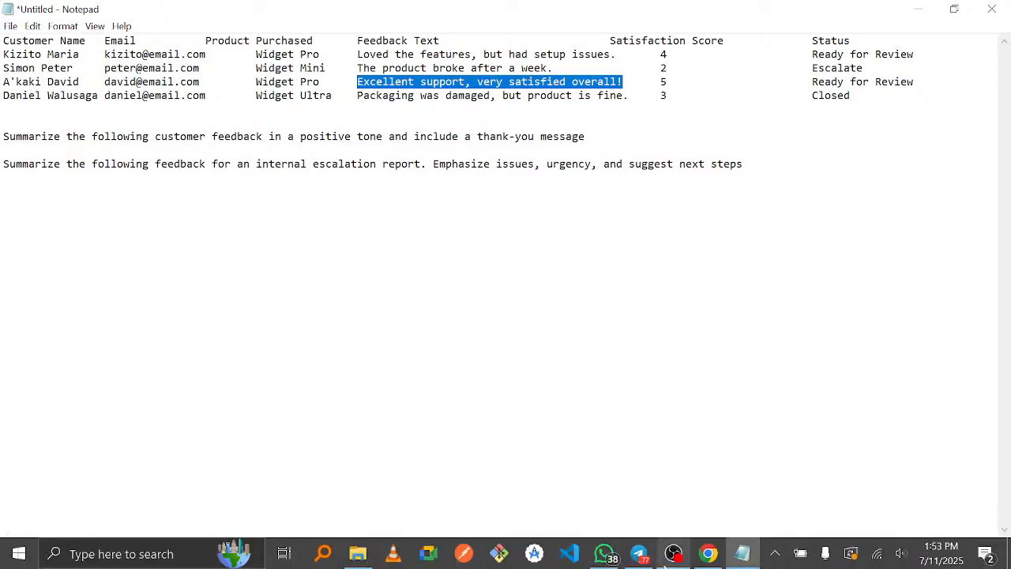
pyautogui.click(701, 556)
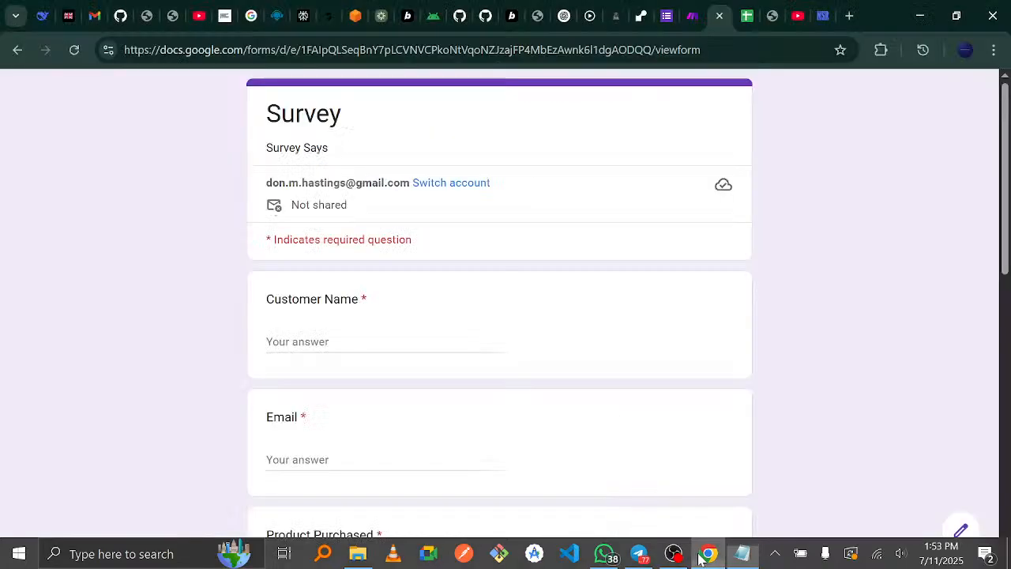
# - Fill in the customer's name, e-mail, product Widget Ultra and the excellent-support feedback text
pyautogui.click(382, 342)
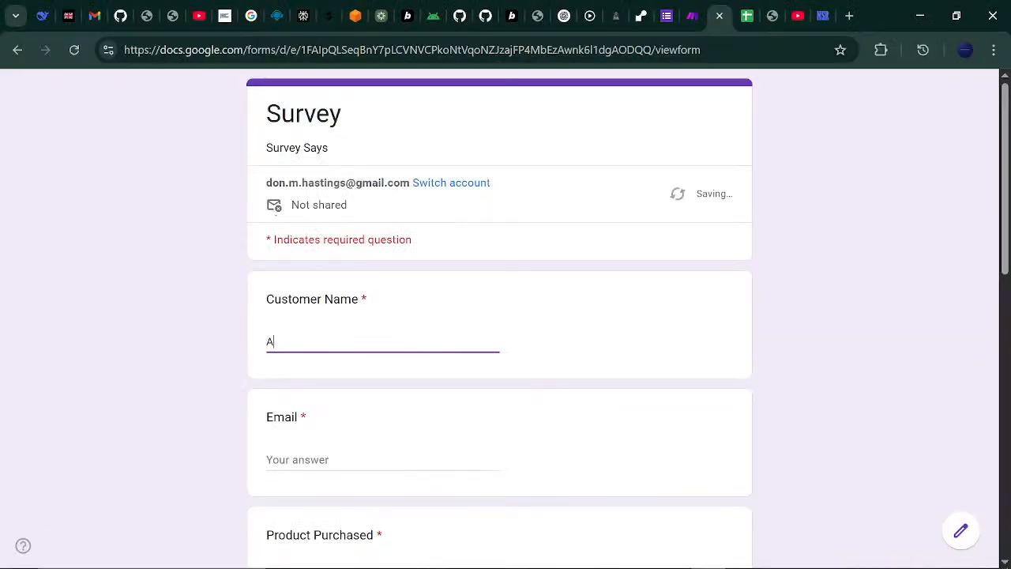
pyautogui.press('Tab')
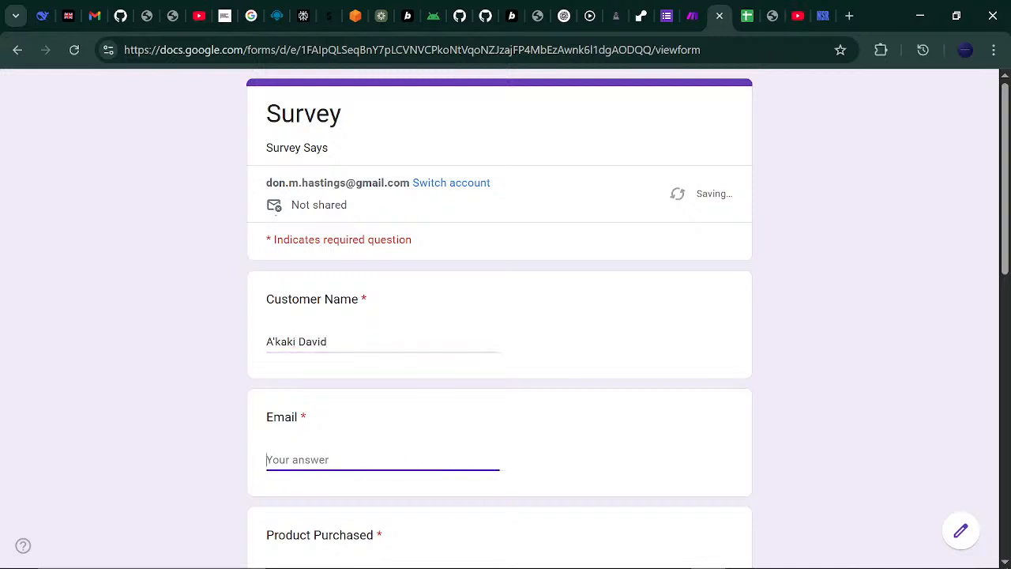
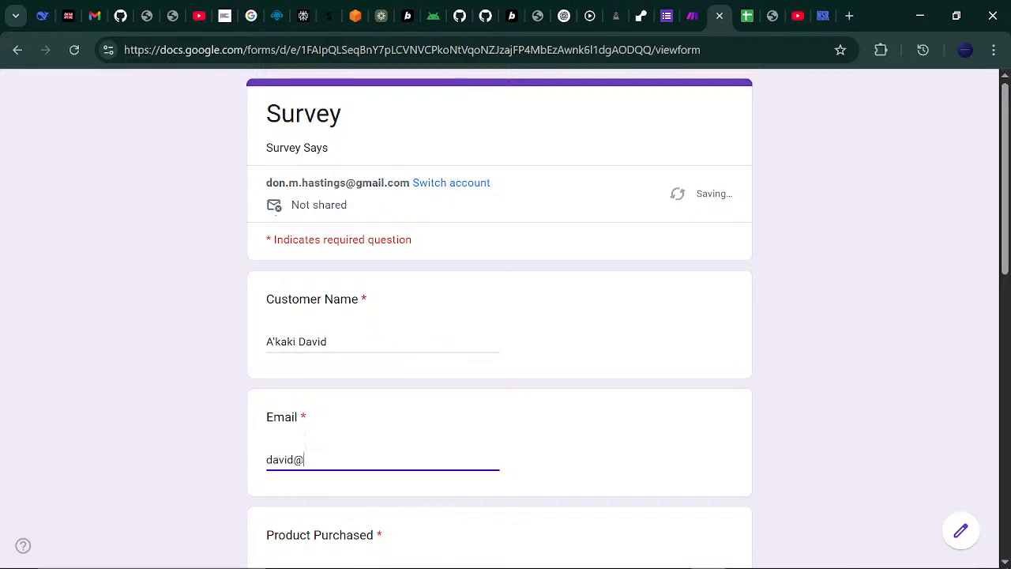
pyautogui.press('Tab')
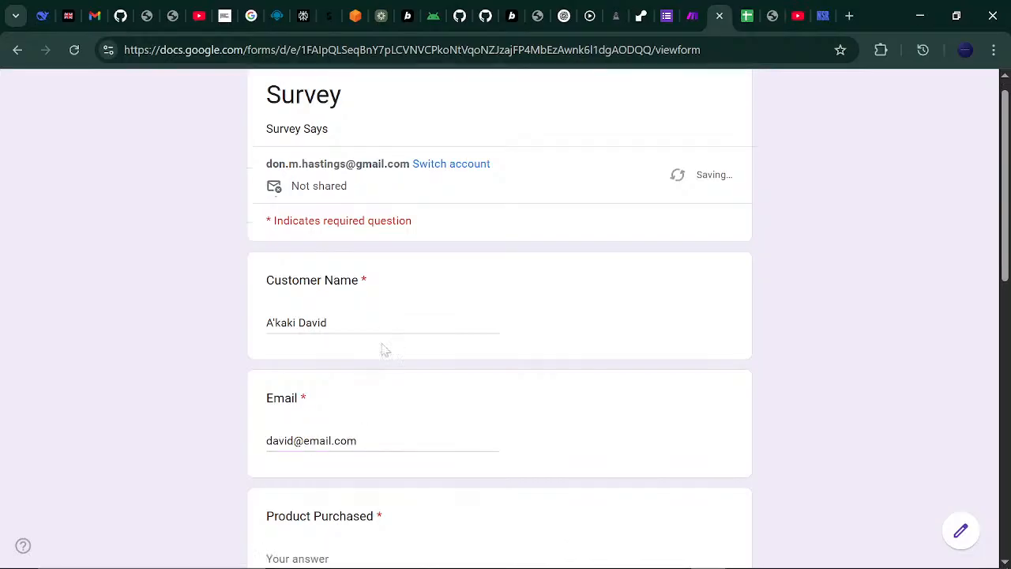
pyautogui.write('Widget Ultra')
pyautogui.press('Tab')
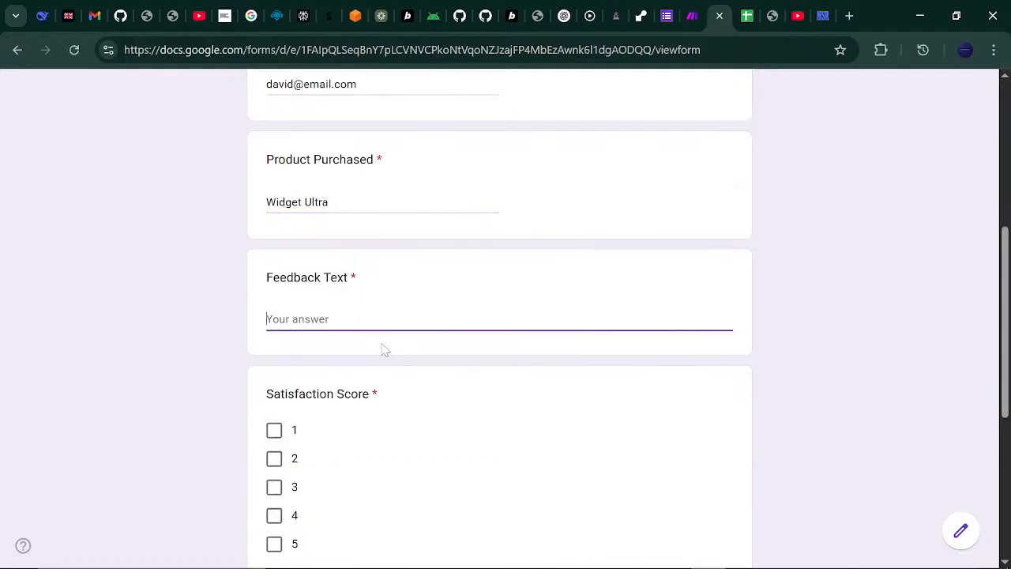
pyautogui.write('Excellent support, very satisfied overall!')
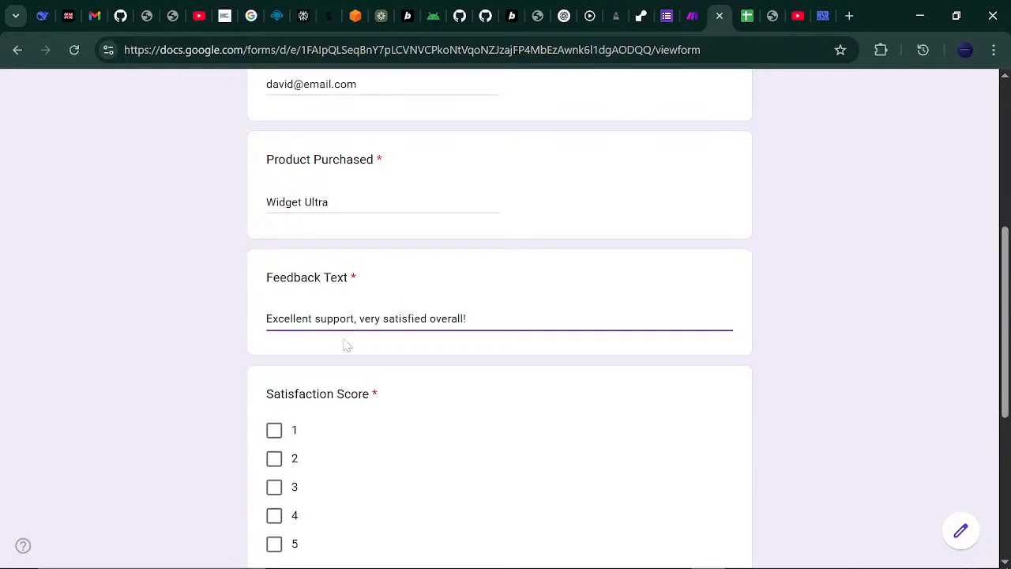
# - Give satisfaction score 5, set status Ready for Review, and submit the response
pyautogui.click(275, 544)
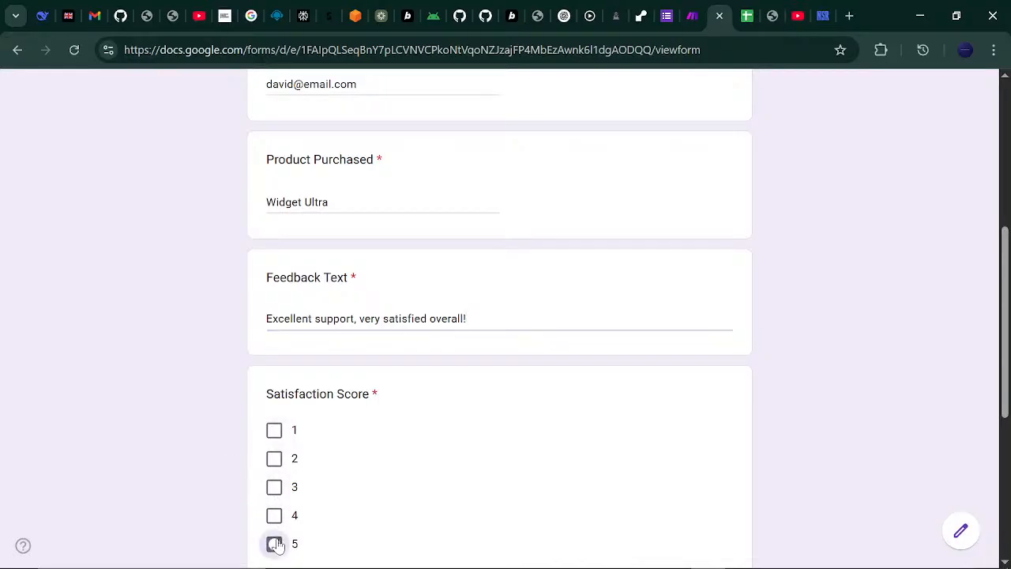
pyautogui.scroll(-5, 598, 347)
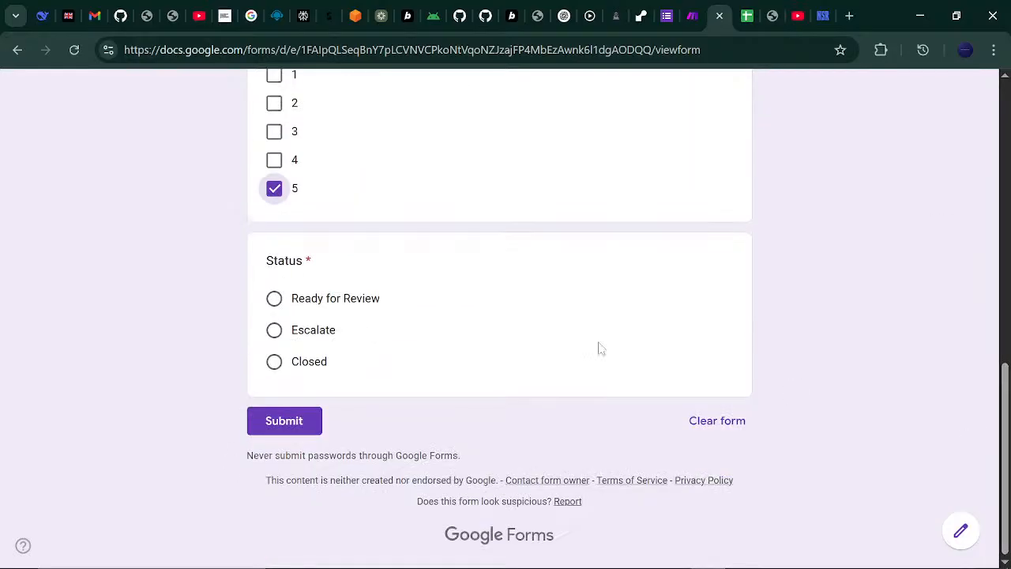
pyautogui.click(297, 307)
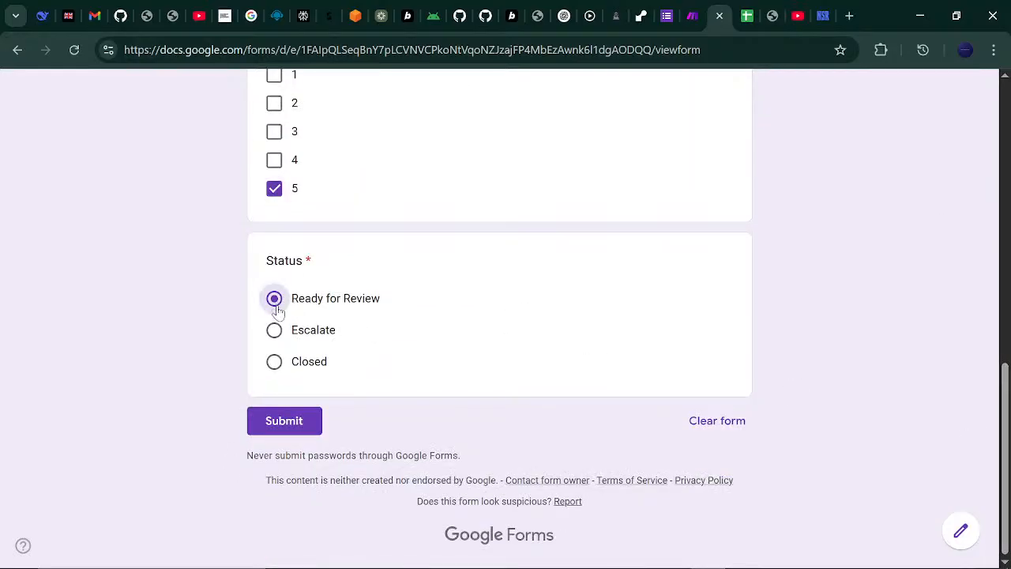
pyautogui.click(309, 424)
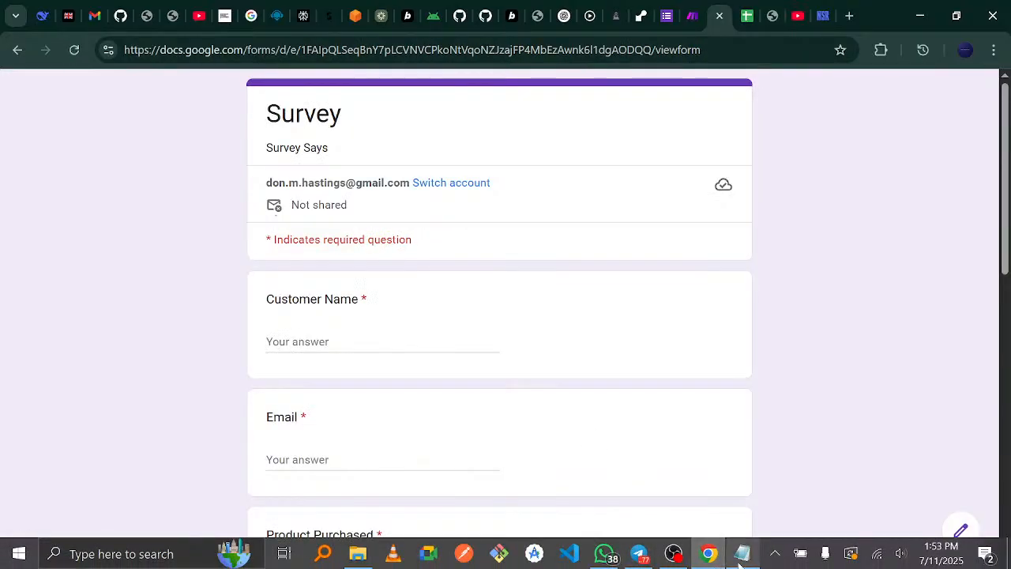
pyautogui.click(740, 557)
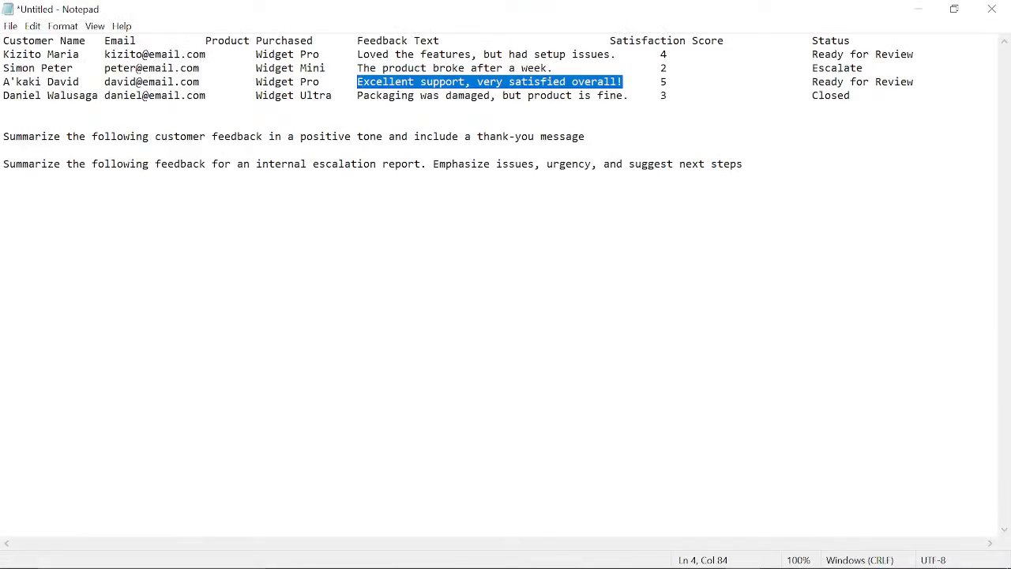
# - Copy the feedback 'Packaging was damaged, but product is fine.' from the notes
pyautogui.click(357, 96)
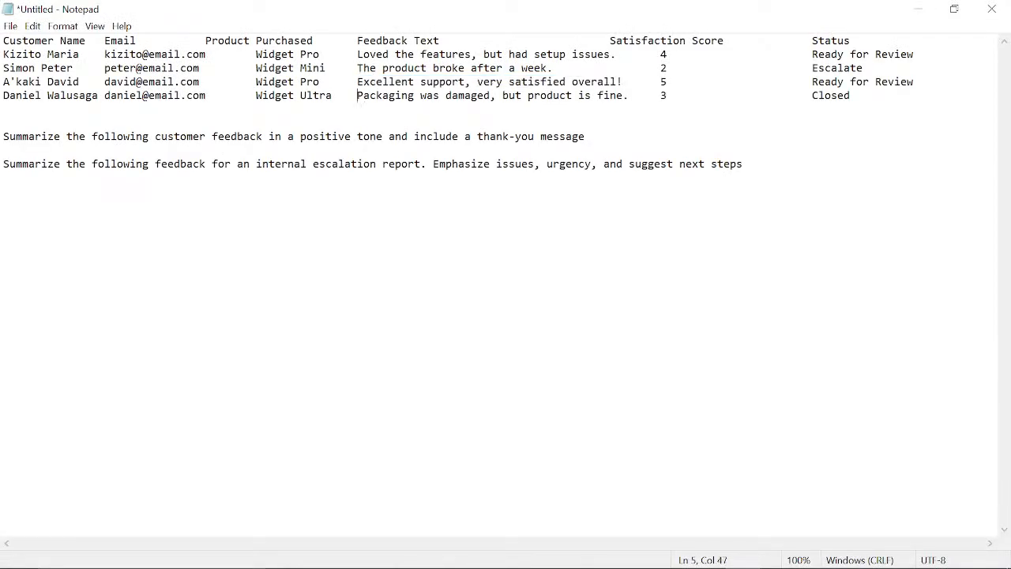
pyautogui.moveTo(358, 96); pyautogui.dragTo(629, 96)
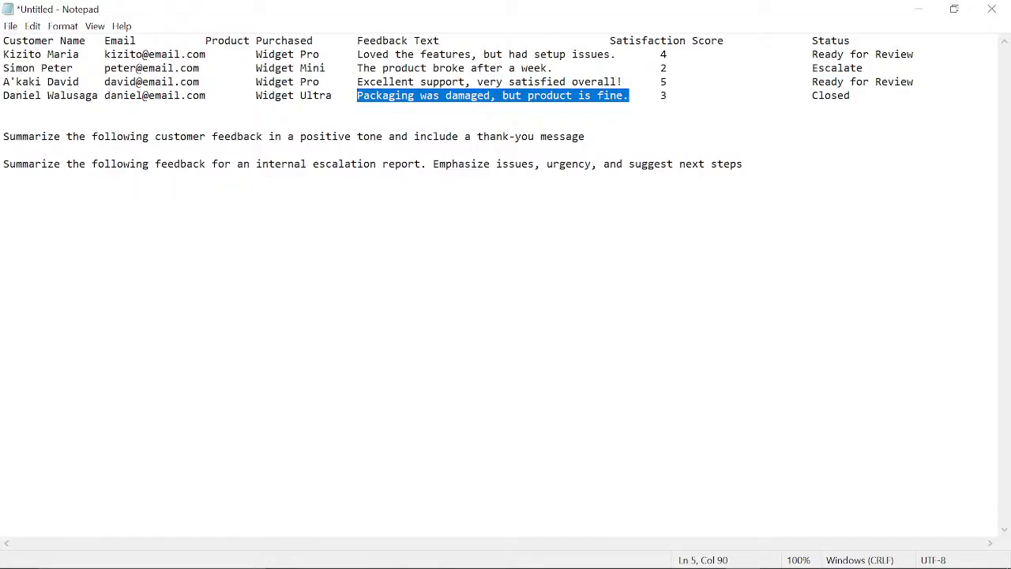
pyautogui.moveTo(671, 567)
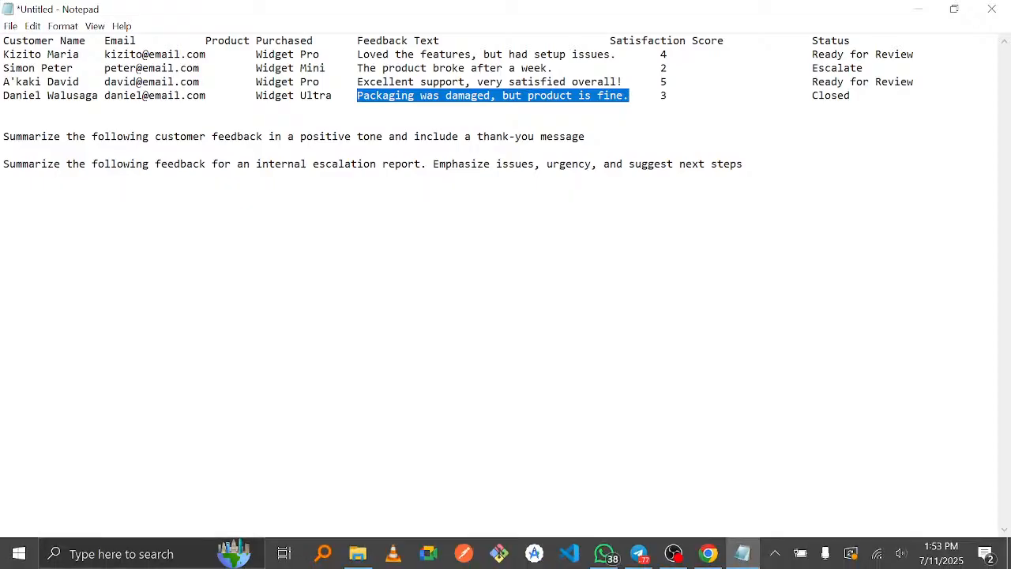
pyautogui.click(703, 560)
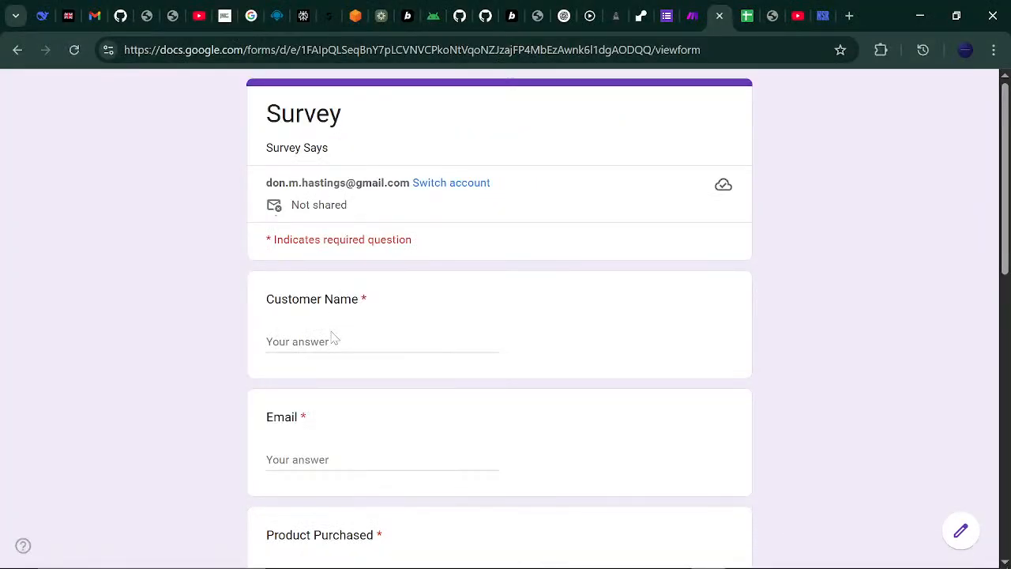
# - Enter the customer's name, e-mail, product Widget Pro and the damaged-packaging feedback
pyautogui.click(382, 348)
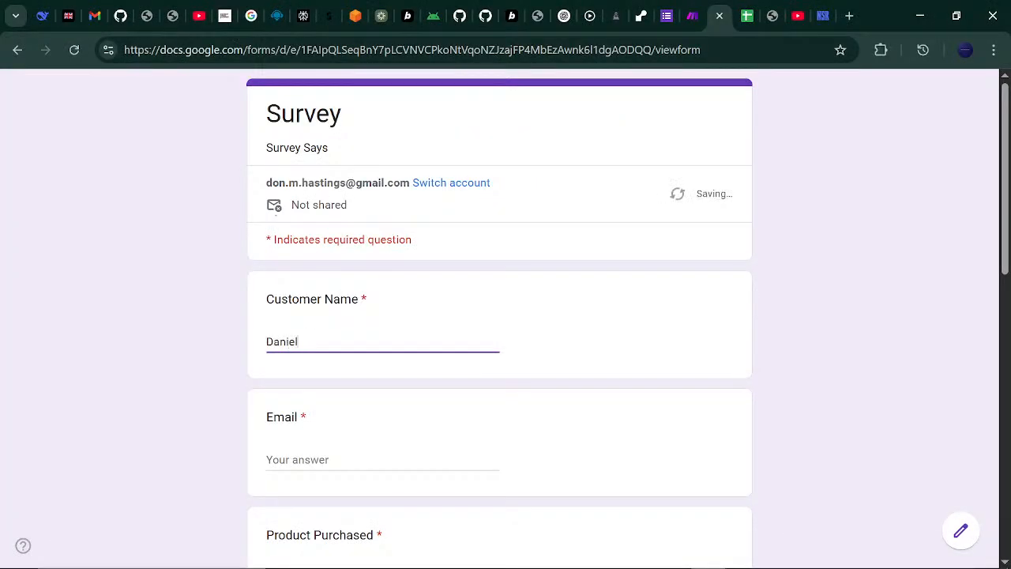
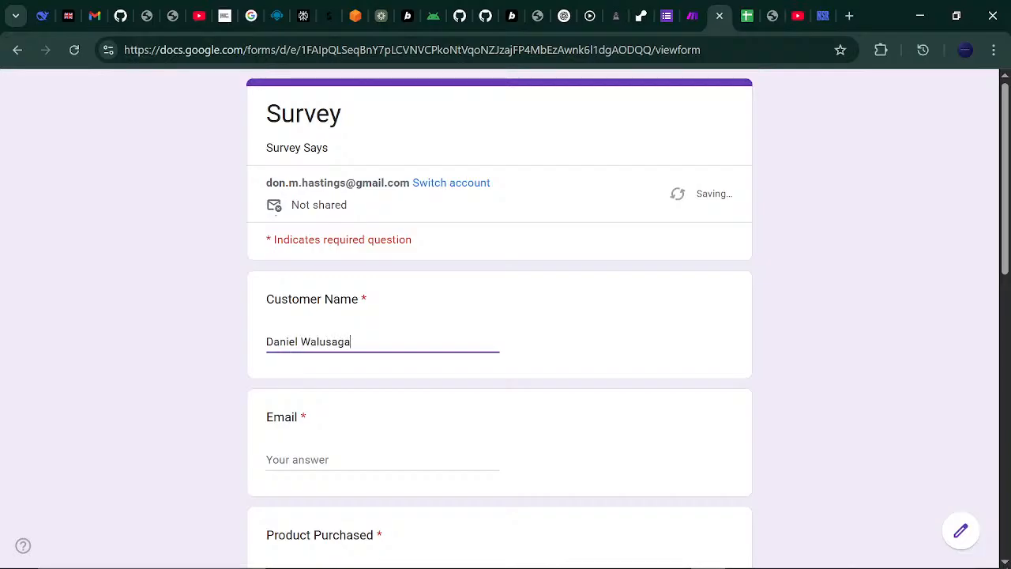
pyautogui.press('Tab')
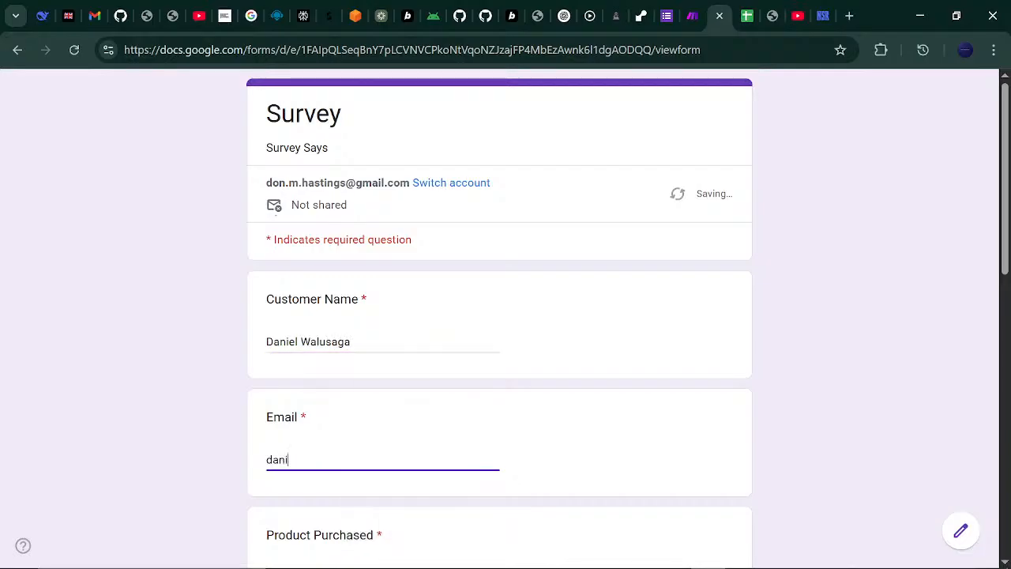
pyautogui.press('Tab')
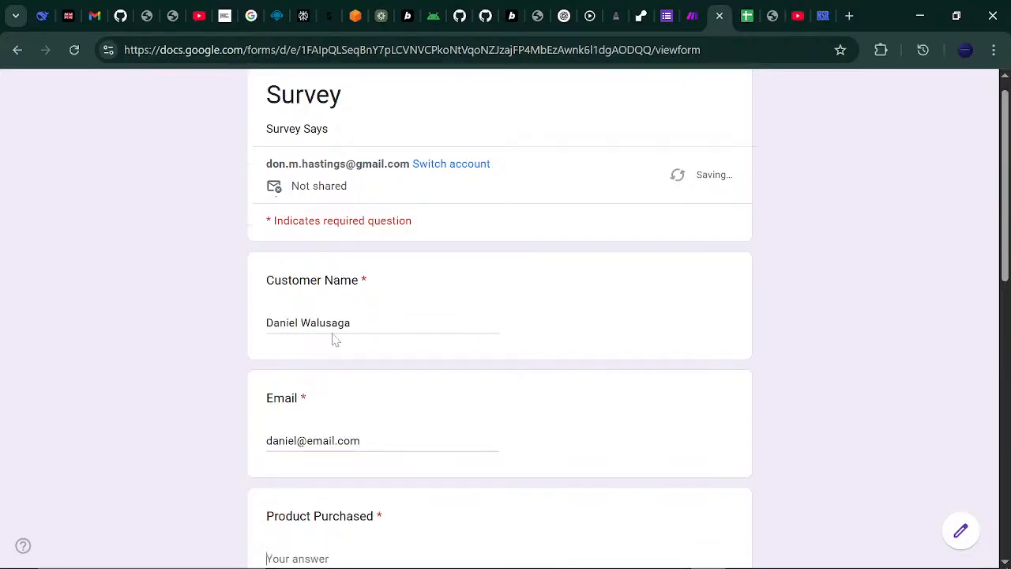
pyautogui.write('Widget Pro')
pyautogui.press('Tab')
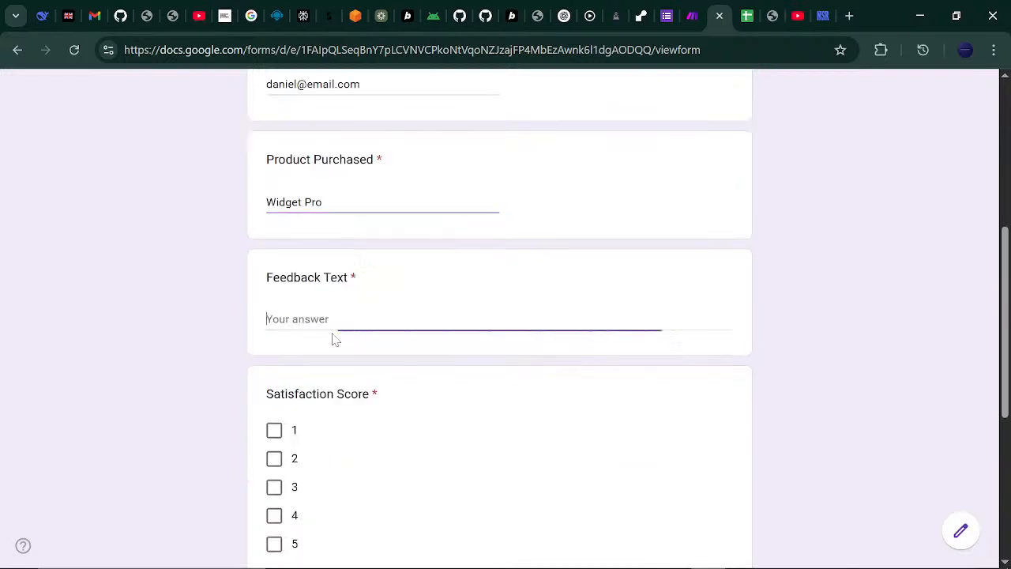
pyautogui.click(275, 487)
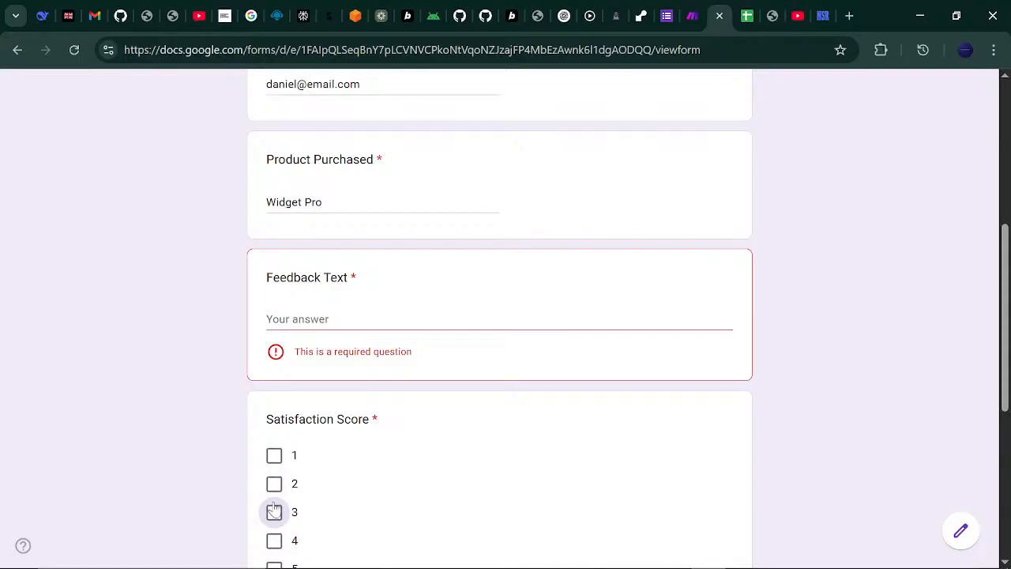
pyautogui.click(332, 319)
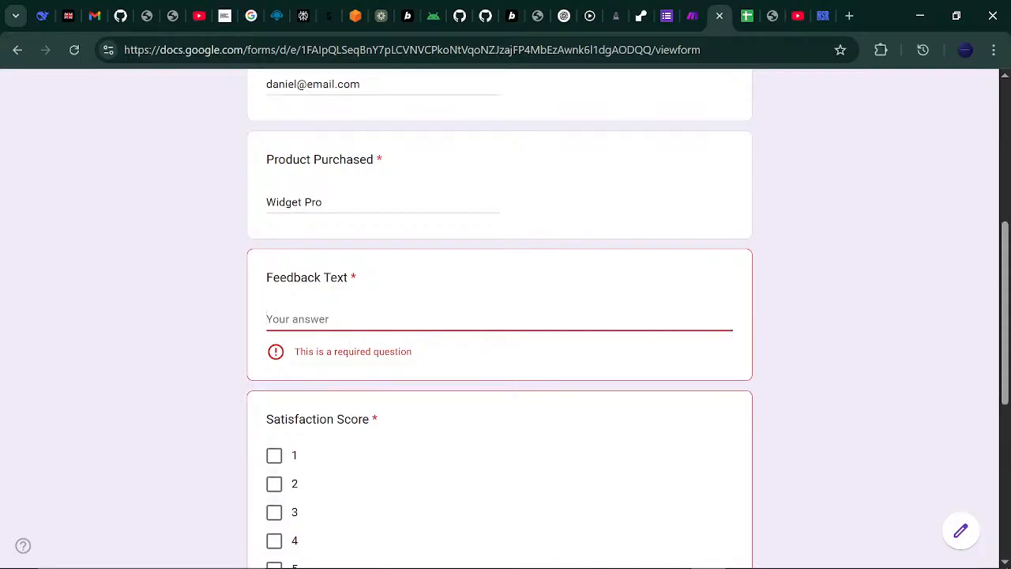
pyautogui.write('Packaging was damaged, but product is fine.')
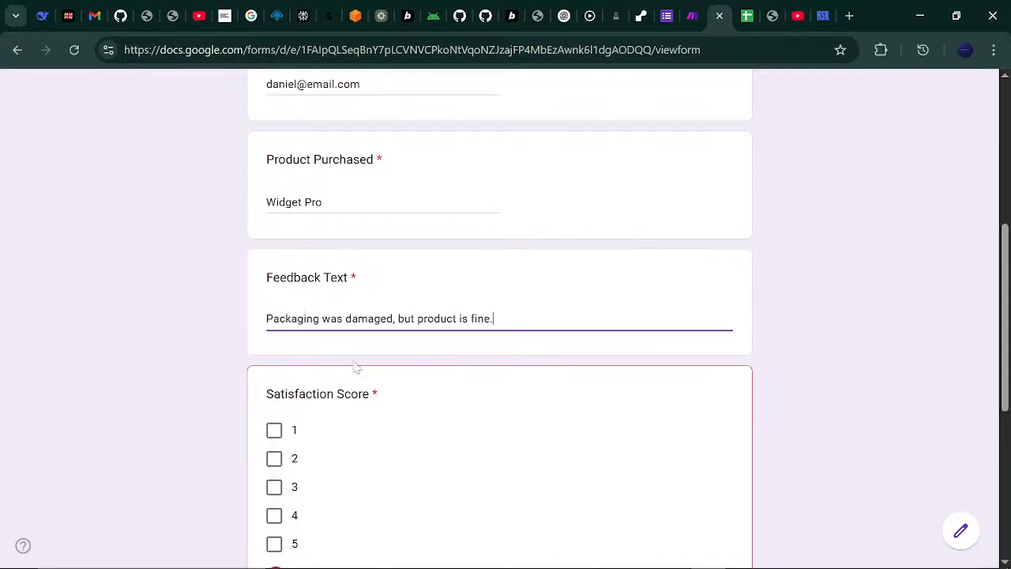
# - Set satisfaction 3 and status Escalate, submit, and start another blank response
pyautogui.click(277, 487)
pyautogui.scroll(-3, 1005, 255)
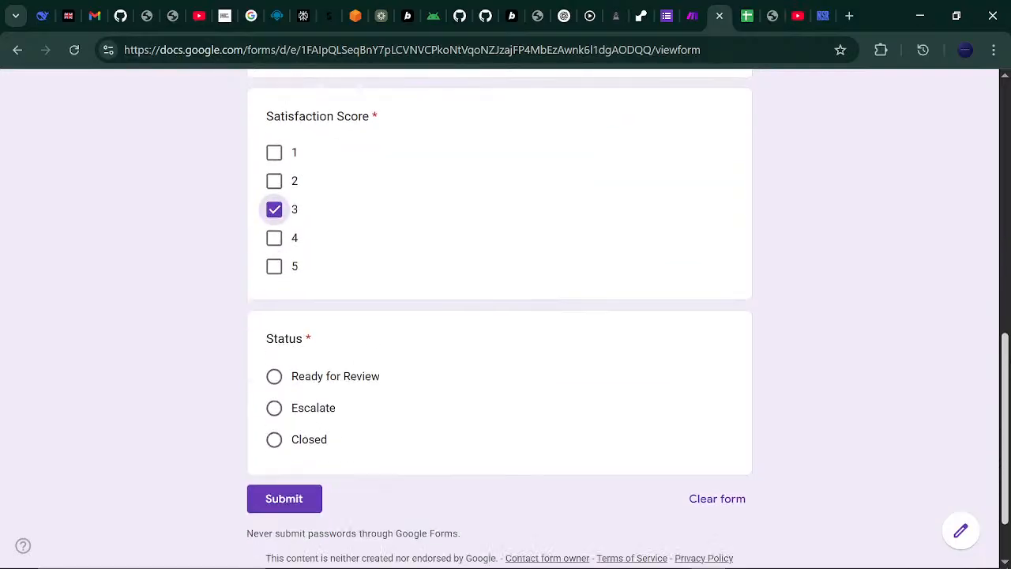
pyautogui.scroll(-1, 505, 316)
pyautogui.click(275, 386)
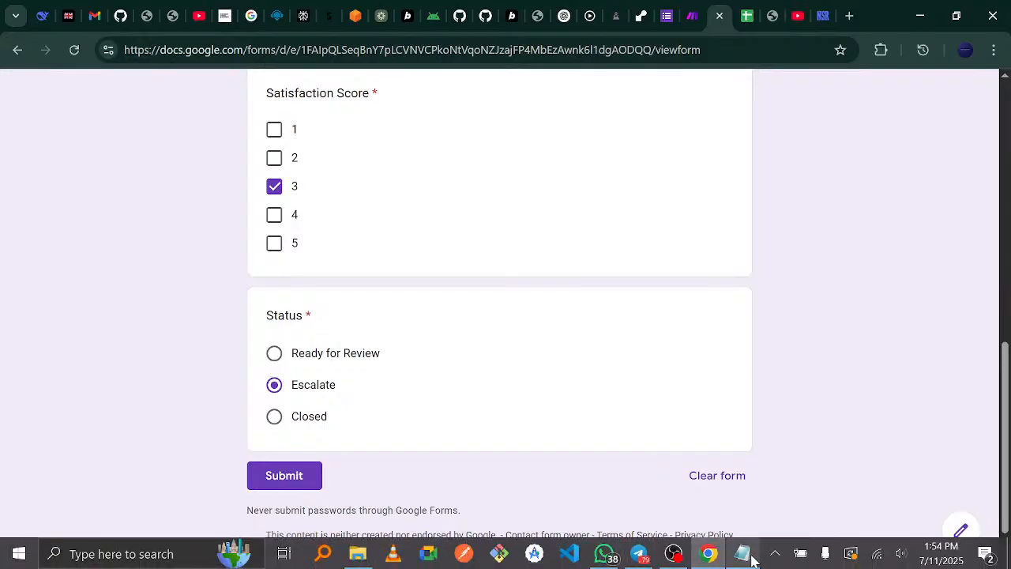
pyautogui.click(746, 555)
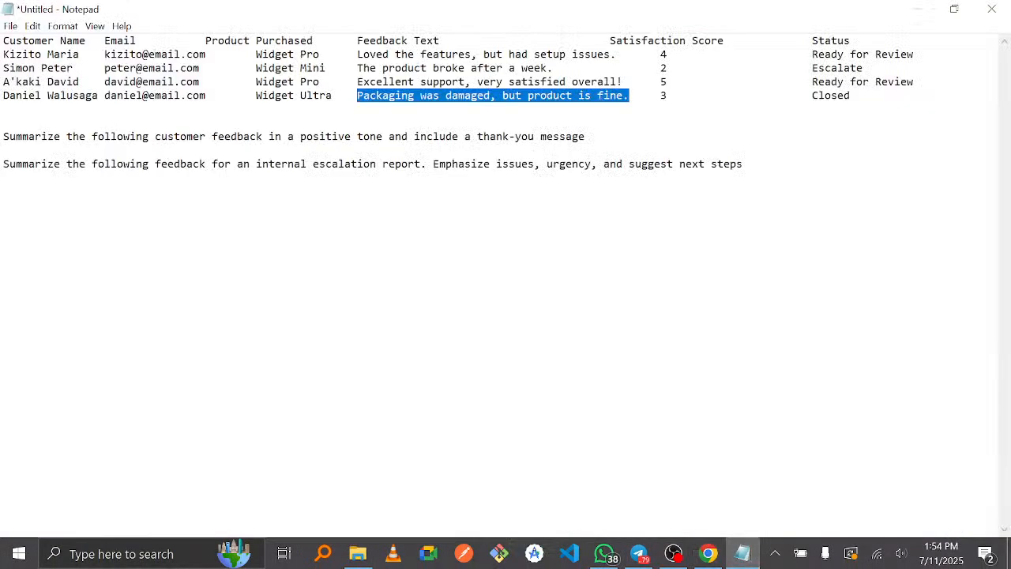
pyautogui.click(918, 9)
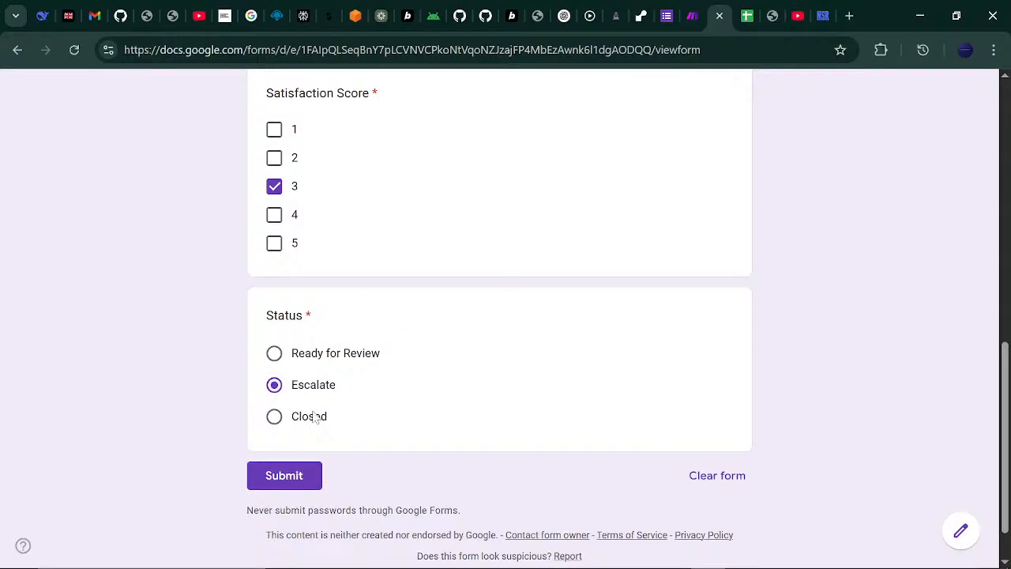
pyautogui.click(315, 476)
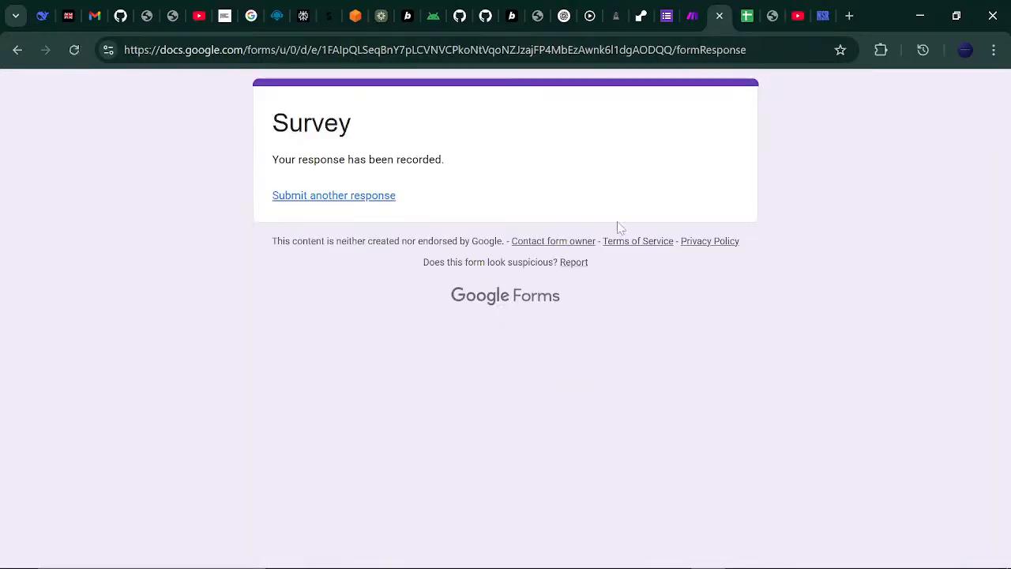
pyautogui.click(378, 199)
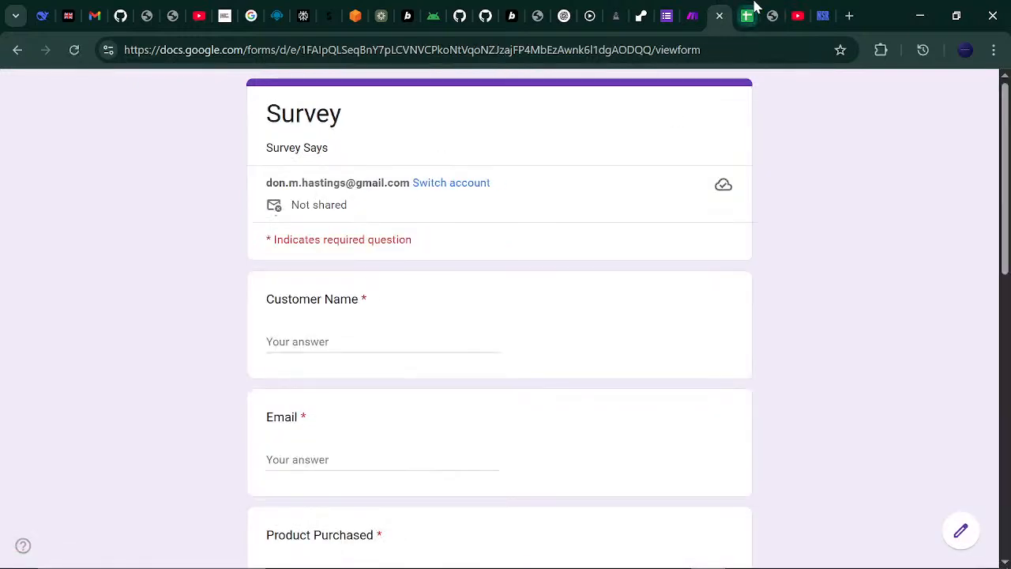
# - Check that the Escalate response appears as row 5 in Survey Says, then return to Make
pyautogui.click(749, 14)
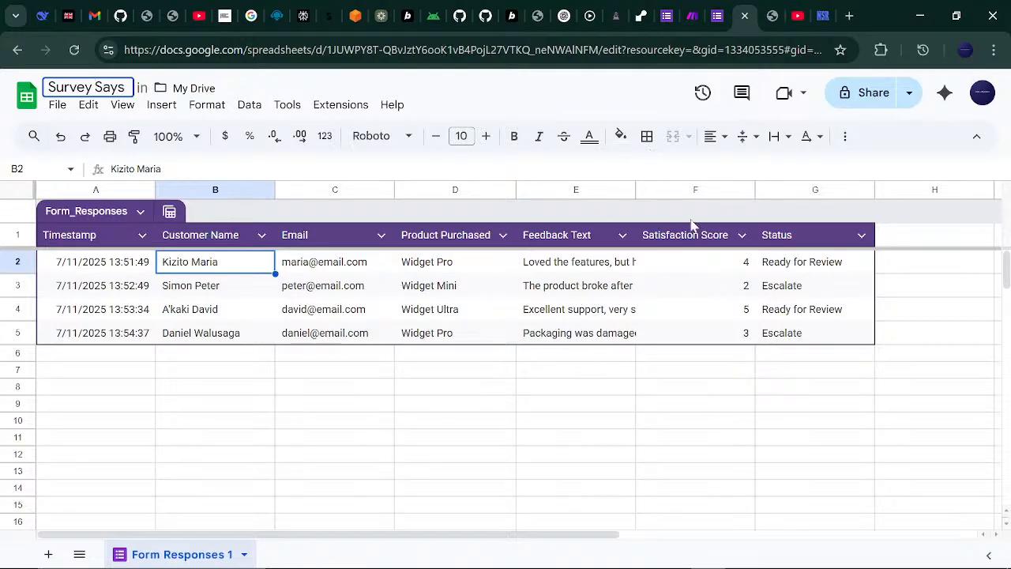
pyautogui.click(695, 12)
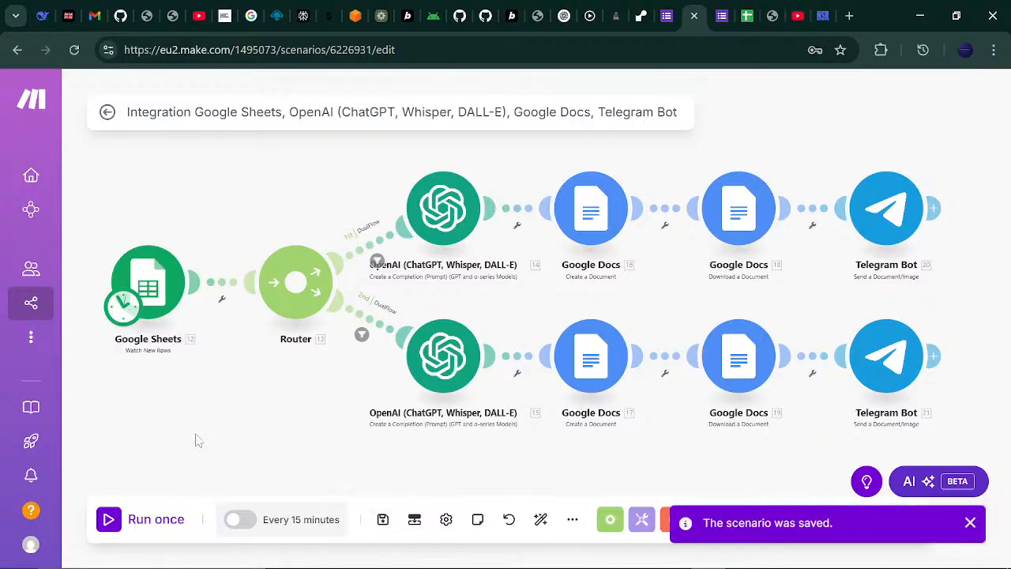
# - Run the scenario once so review and escalation PDFs are posted to Telegram
pyautogui.click(111, 520)
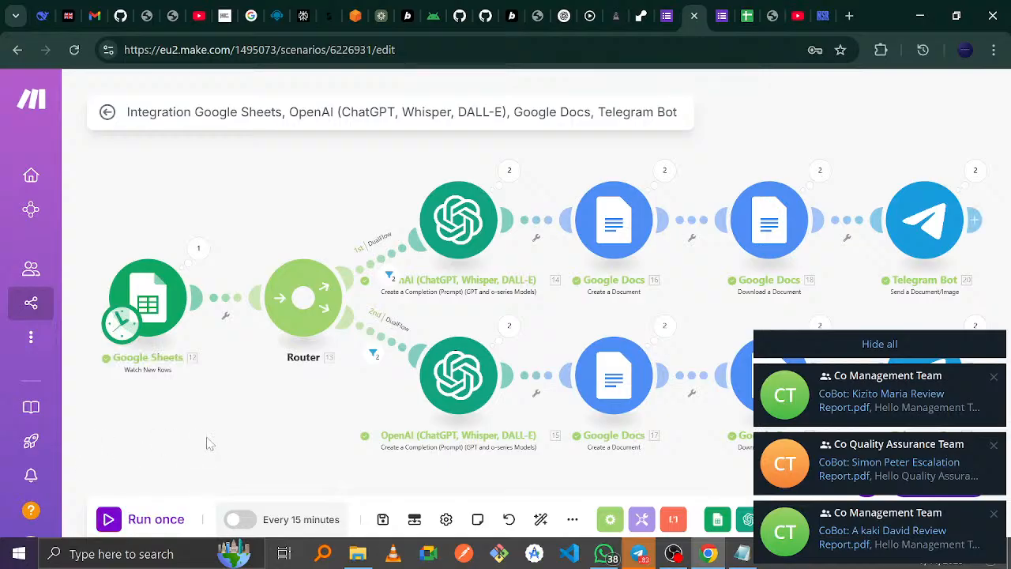
# - Inspect the response rows the Google Sheets trigger read
pyautogui.click(198, 247)
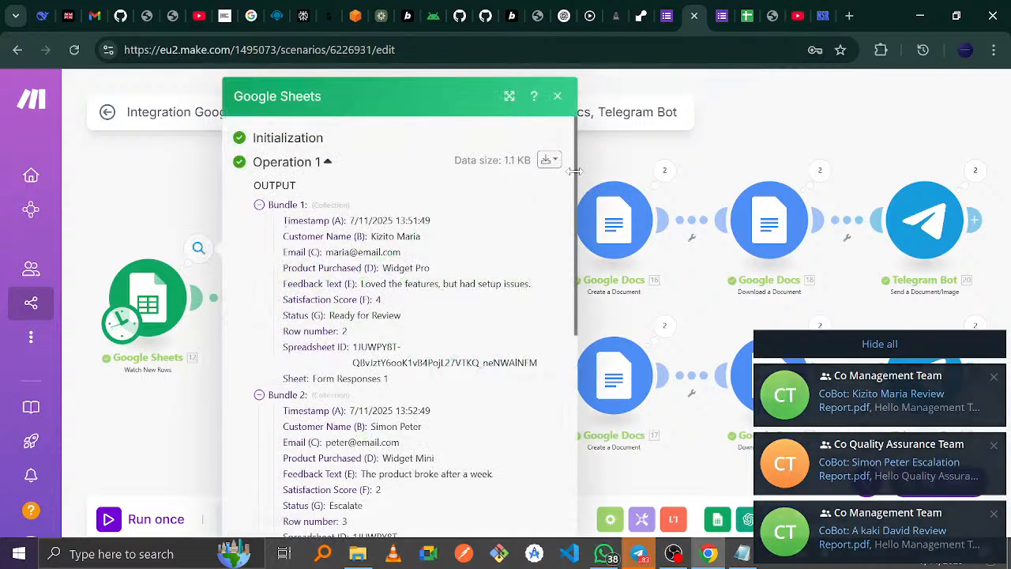
pyautogui.scroll(-3, 556, 282)
pyautogui.moveTo(556, 282); pyautogui.dragTo(584, 150)
pyautogui.click(760, 151)
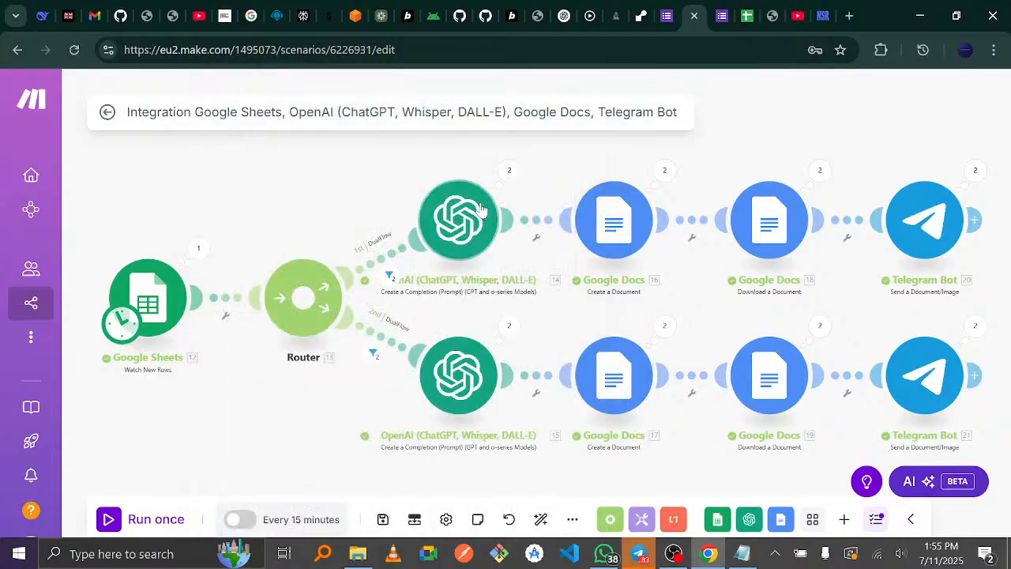
# - Inspect the OpenAI module's first operation input and output, then switch to Telegram
pyautogui.click(510, 174)
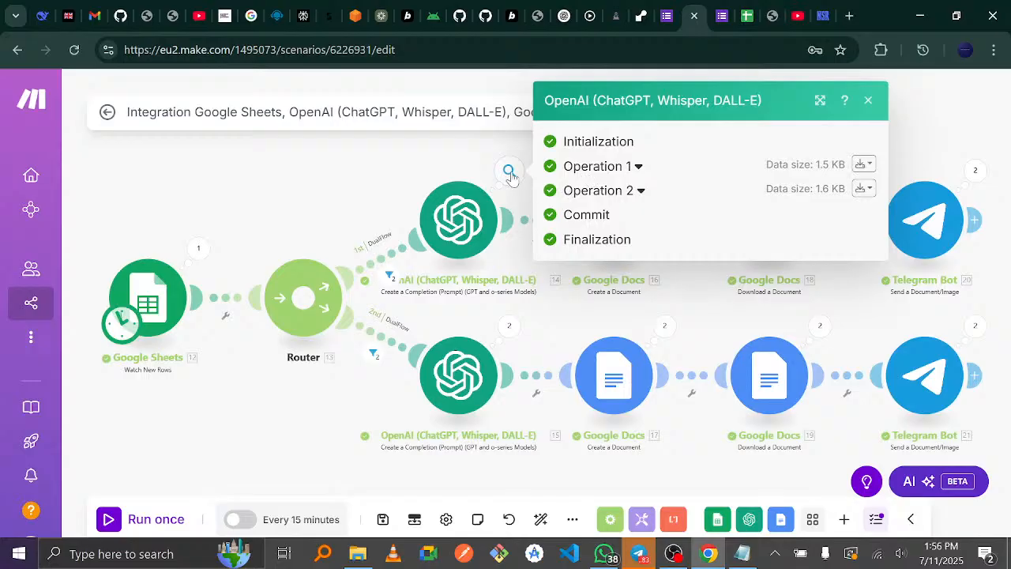
pyautogui.click(624, 166)
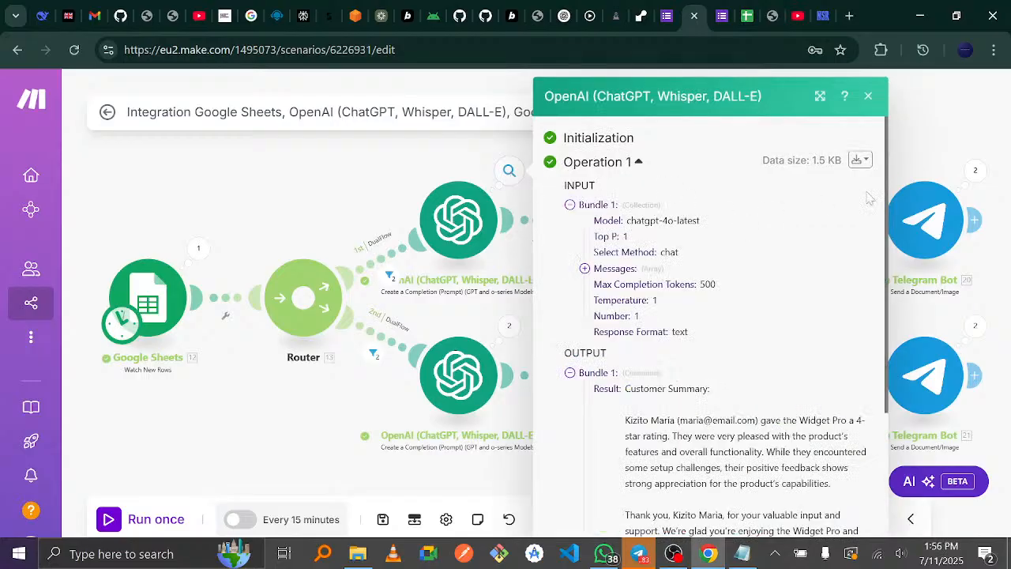
pyautogui.moveTo(885, 181); pyautogui.dragTo(886, 306)
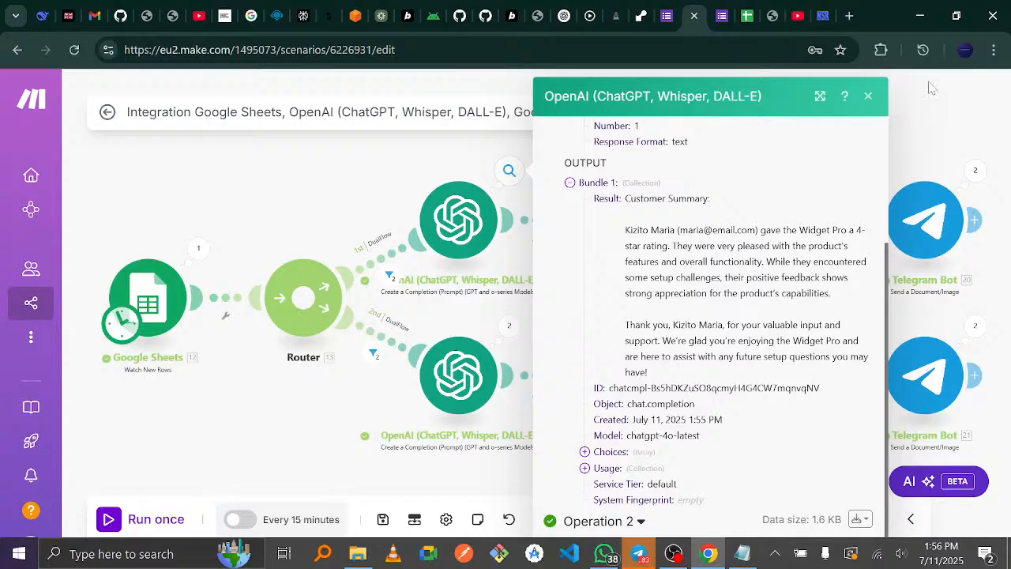
pyautogui.click(912, 138)
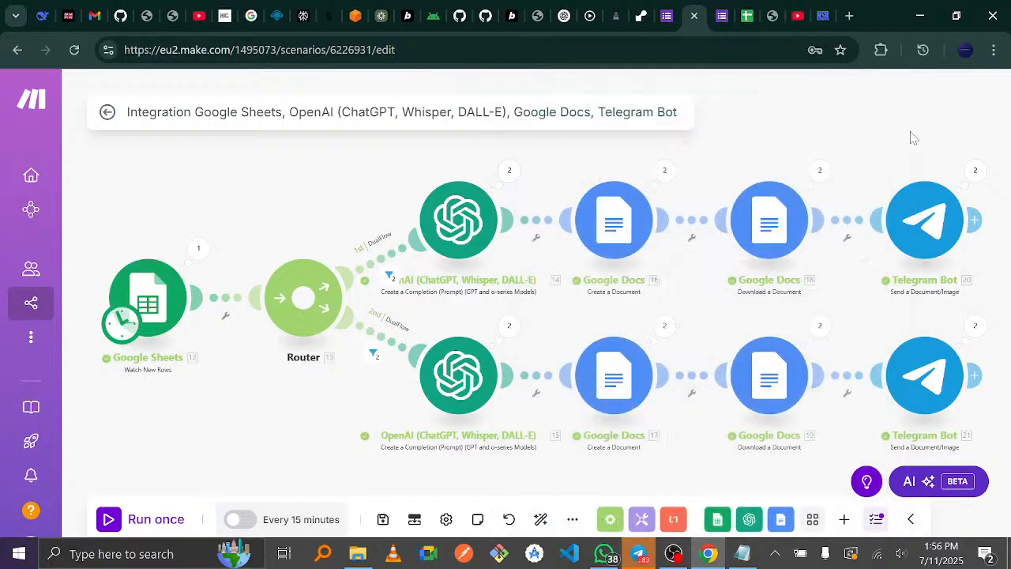
pyautogui.click(639, 555)
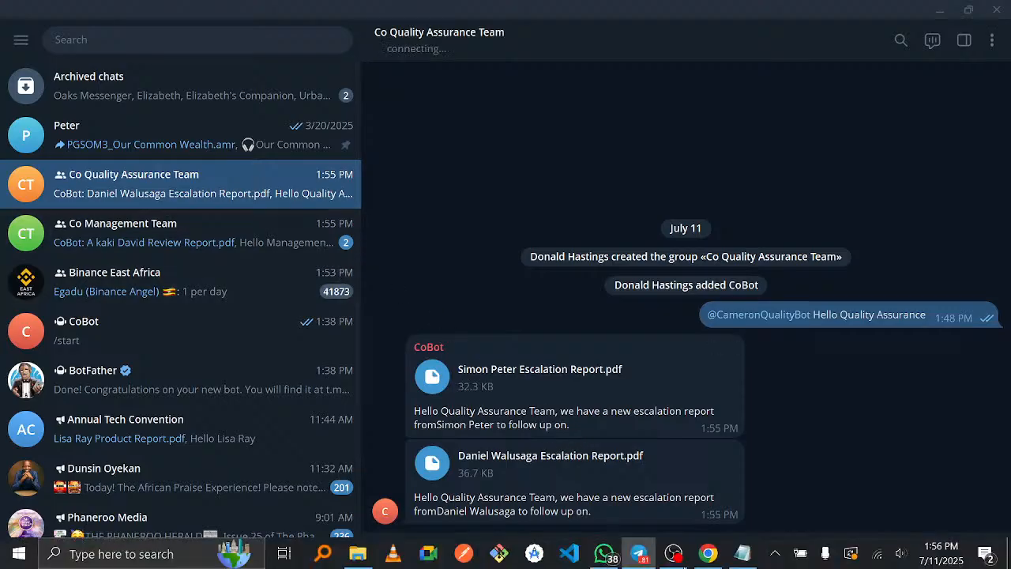
pyautogui.click(703, 555)
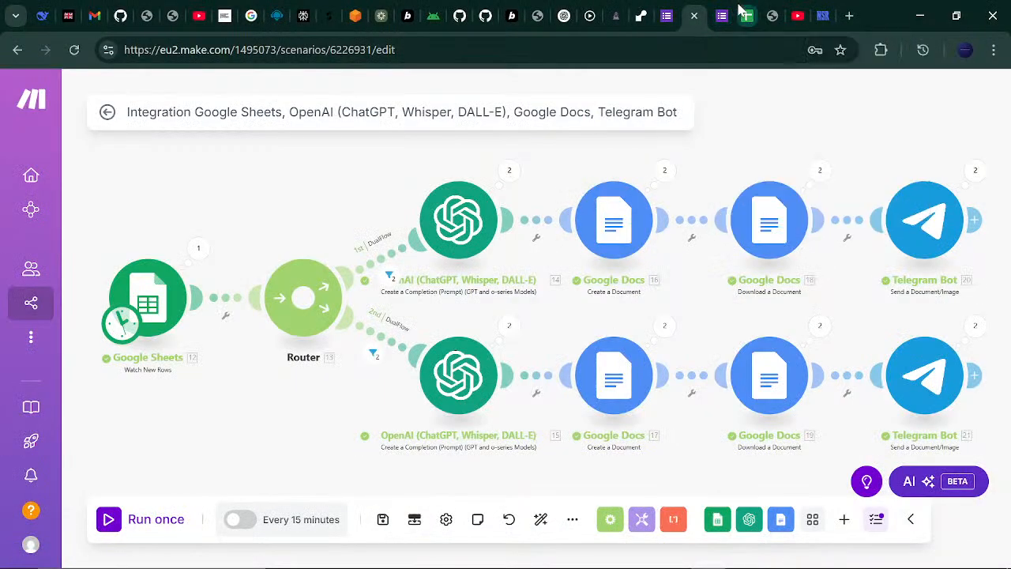
pyautogui.click(742, 15)
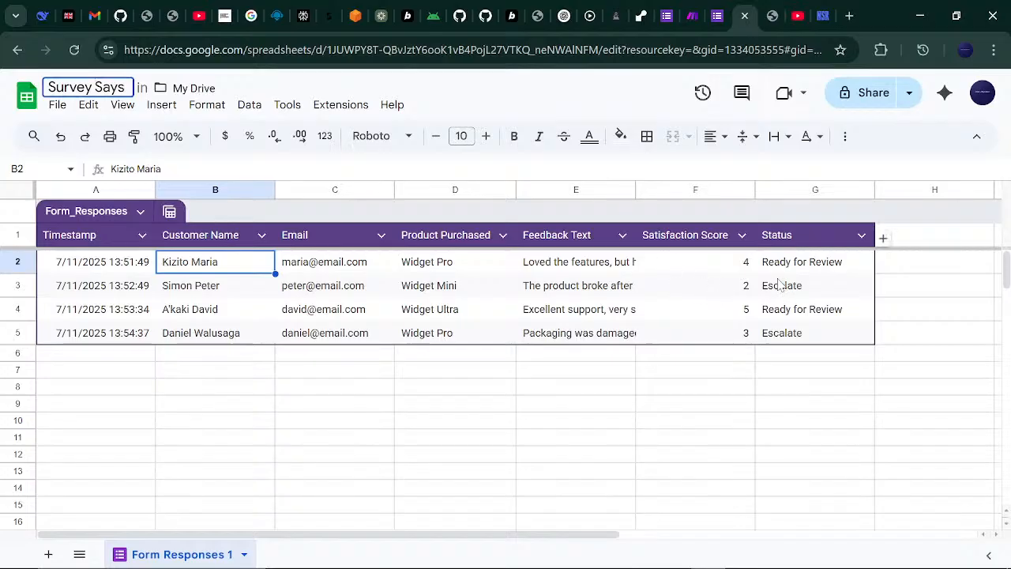
pyautogui.click(589, 287)
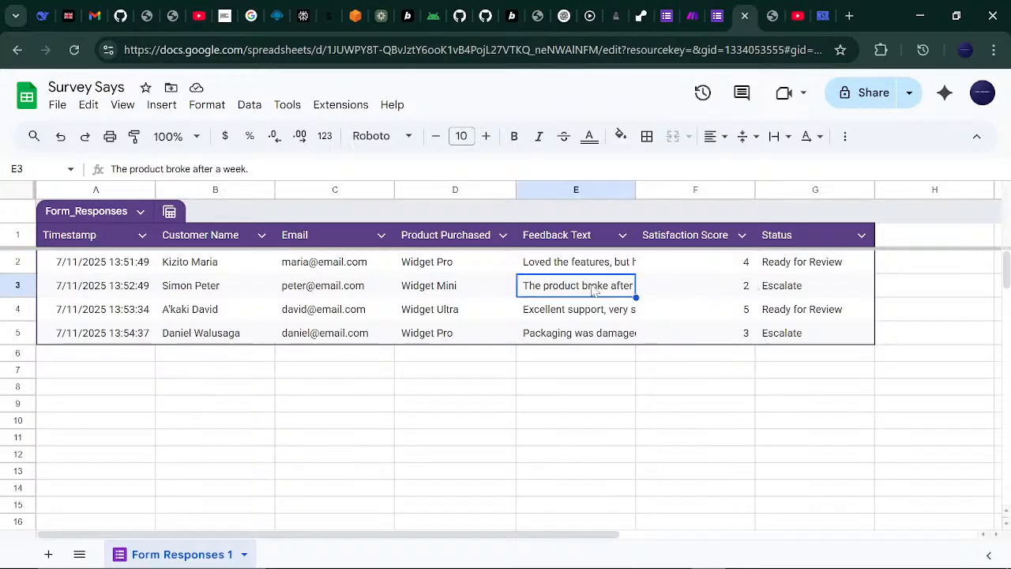
pyautogui.click(772, 291)
pyautogui.click(794, 338)
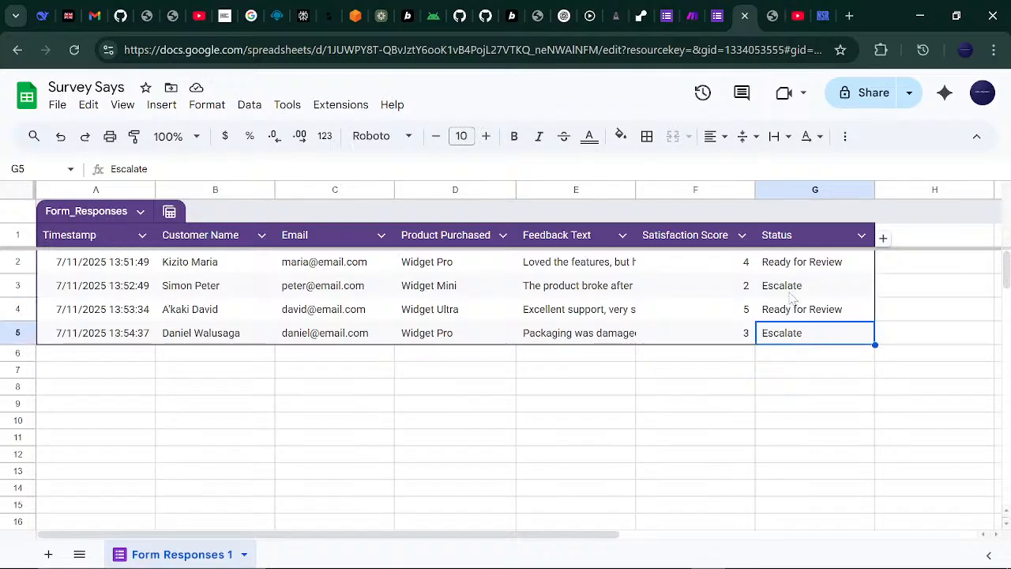
pyautogui.moveTo(702, 552)
pyautogui.click(641, 547)
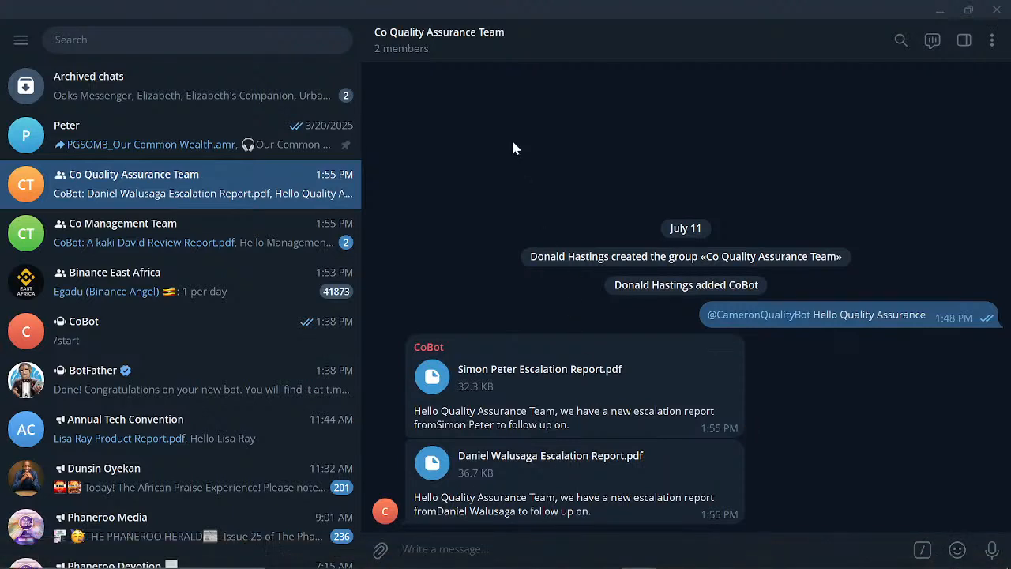
# - Open the first escalation report PDF in Edge and read its summary, urgency and next steps
pyautogui.click(434, 379)
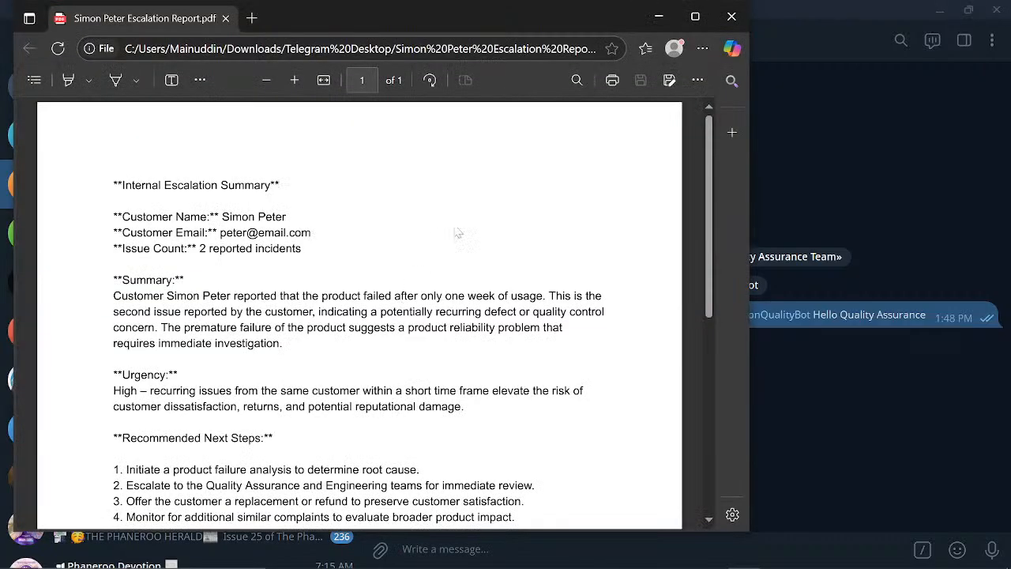
pyautogui.moveTo(710, 150); pyautogui.dragTo(712, 178)
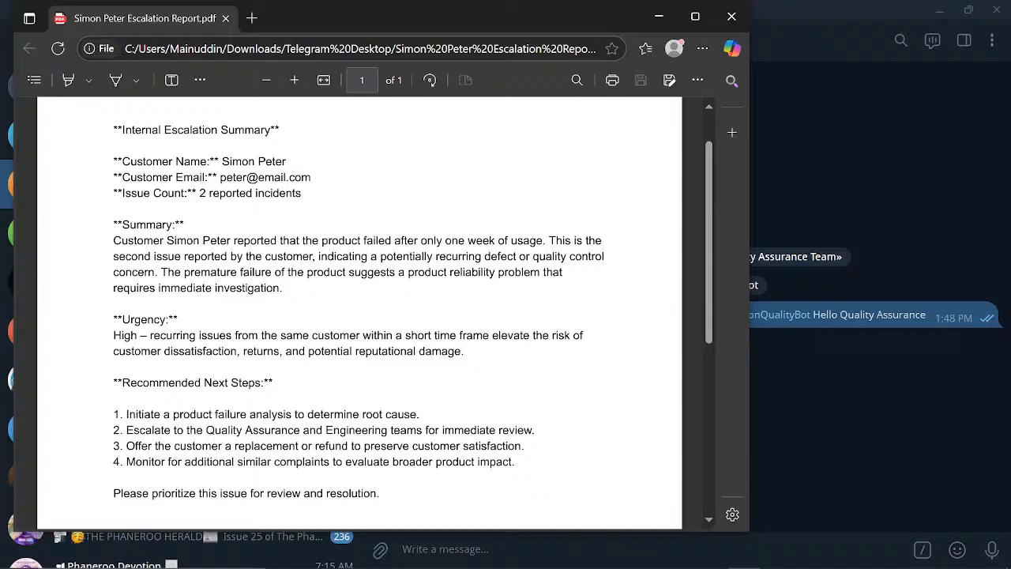
pyautogui.moveTo(619, 566)
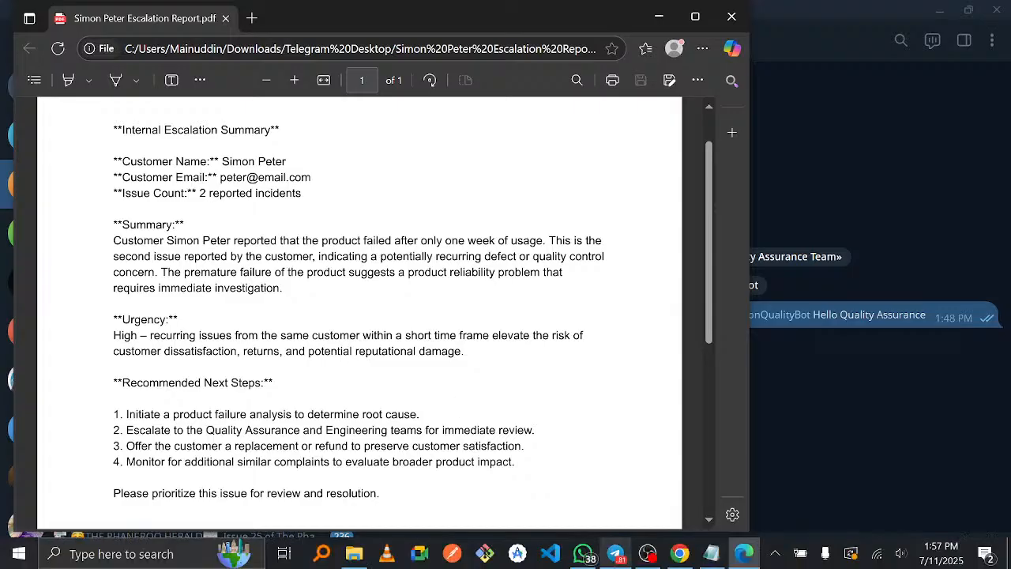
pyautogui.click(681, 555)
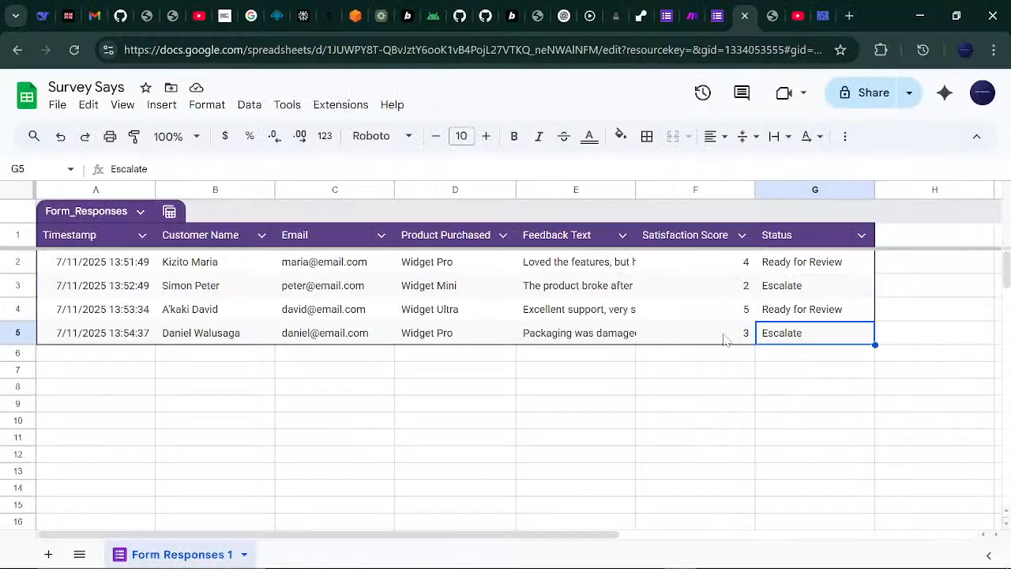
# - Move from the responses sheet through the Quality Assurance chat to the escalation report PDF in Edge
pyautogui.click(745, 290)
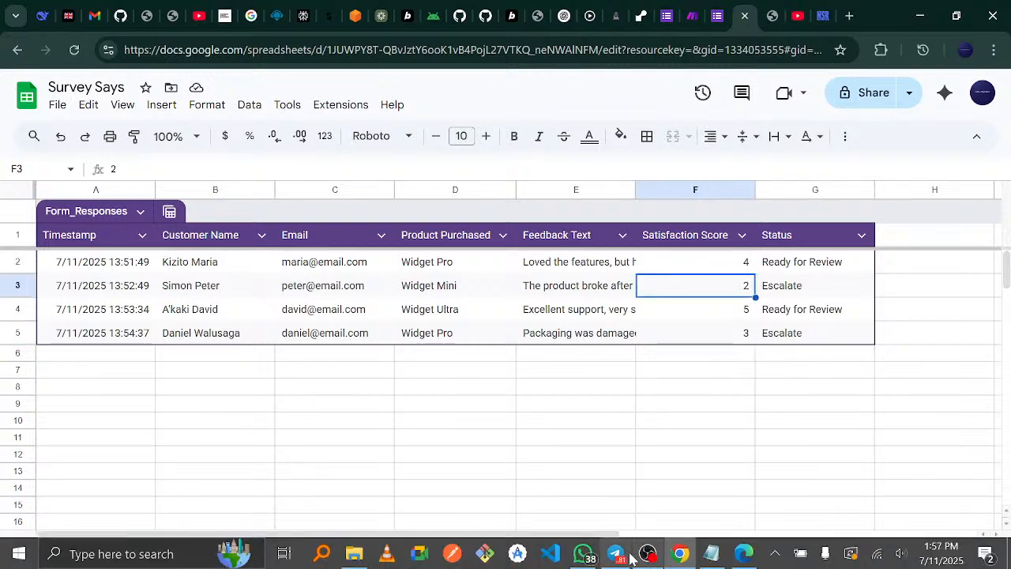
pyautogui.moveTo(628, 561)
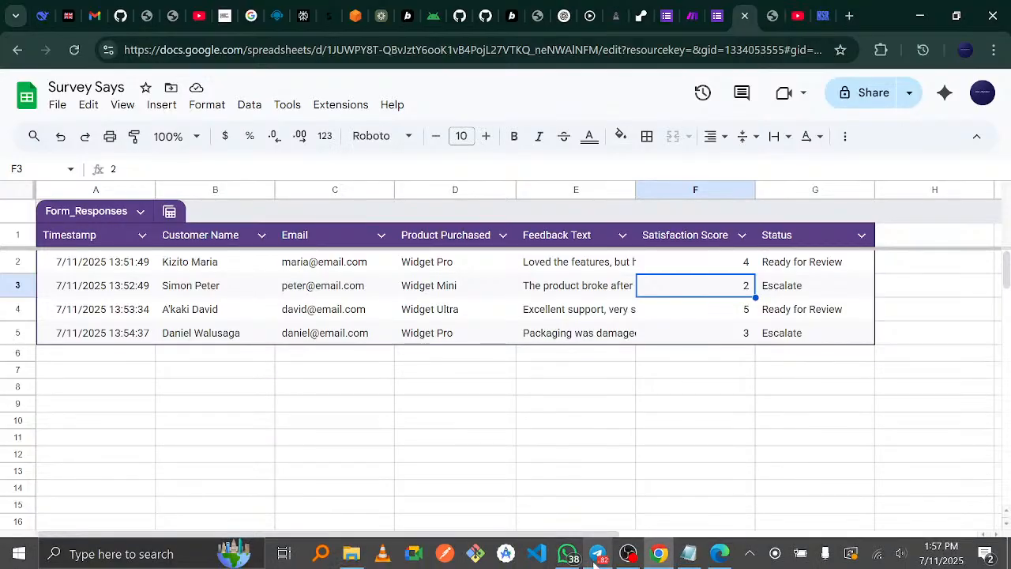
pyautogui.click(598, 556)
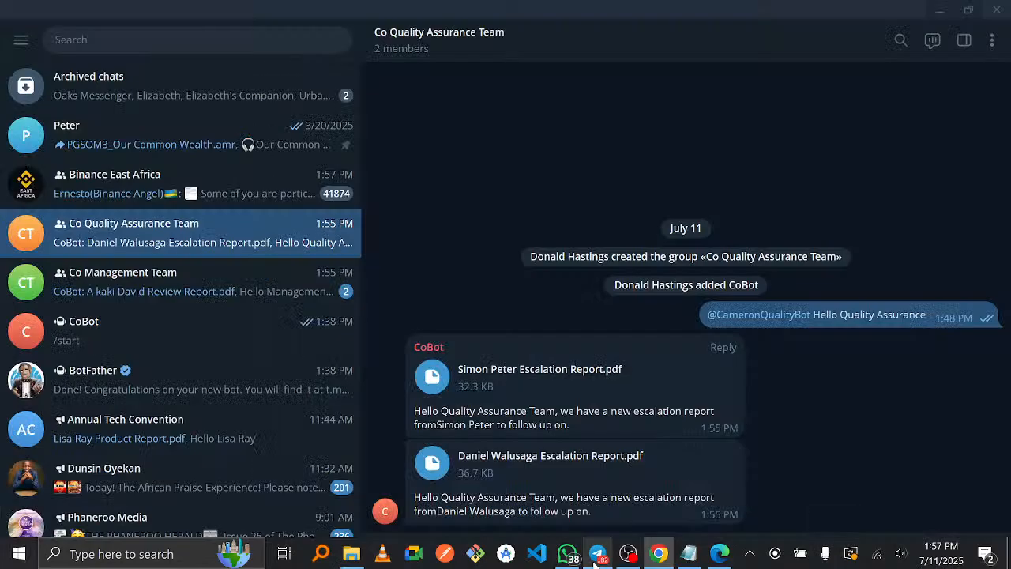
pyautogui.click(718, 562)
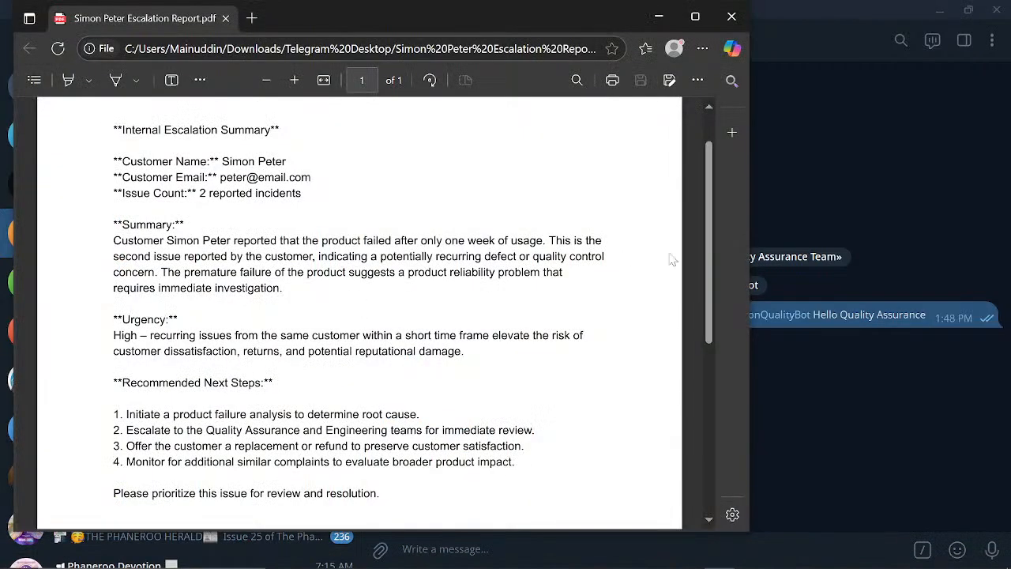
# - Scroll through the escalation report and highlight its Summary paragraph
pyautogui.scroll(-2, 679, 260)
pyautogui.scroll(2, 689, 263)
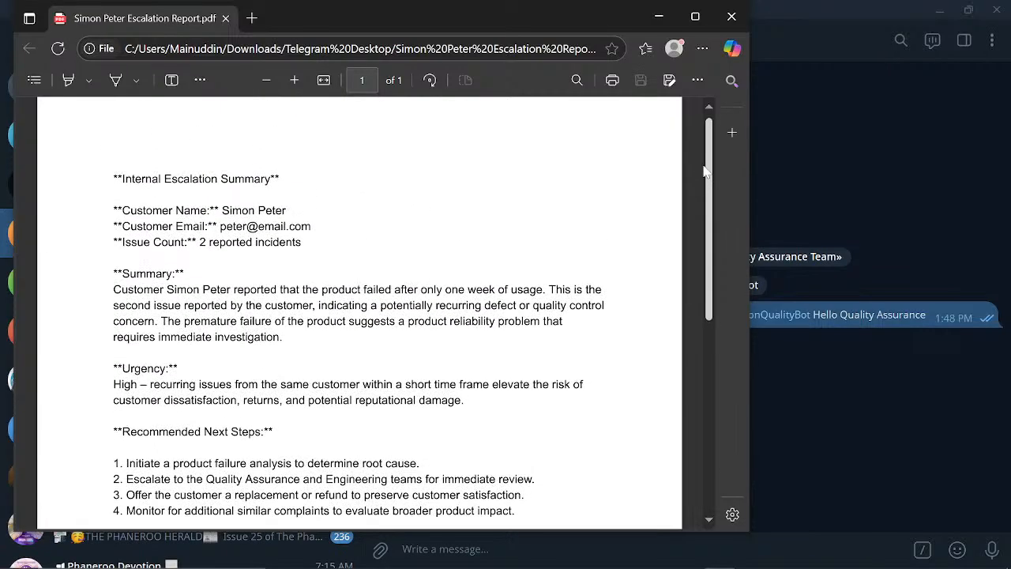
pyautogui.scroll(-2, 493, 238)
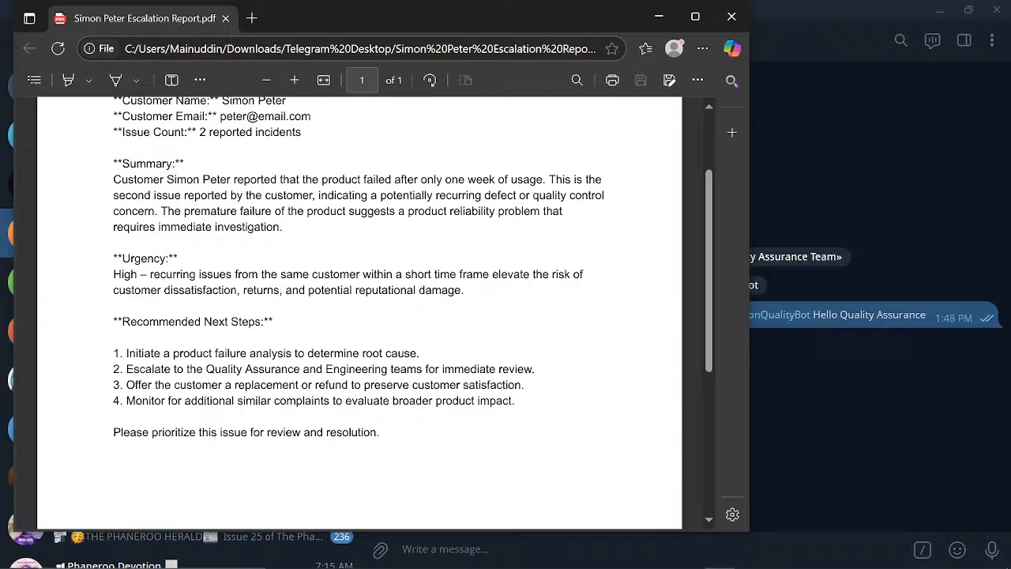
pyautogui.moveTo(113, 179); pyautogui.dragTo(284, 211)
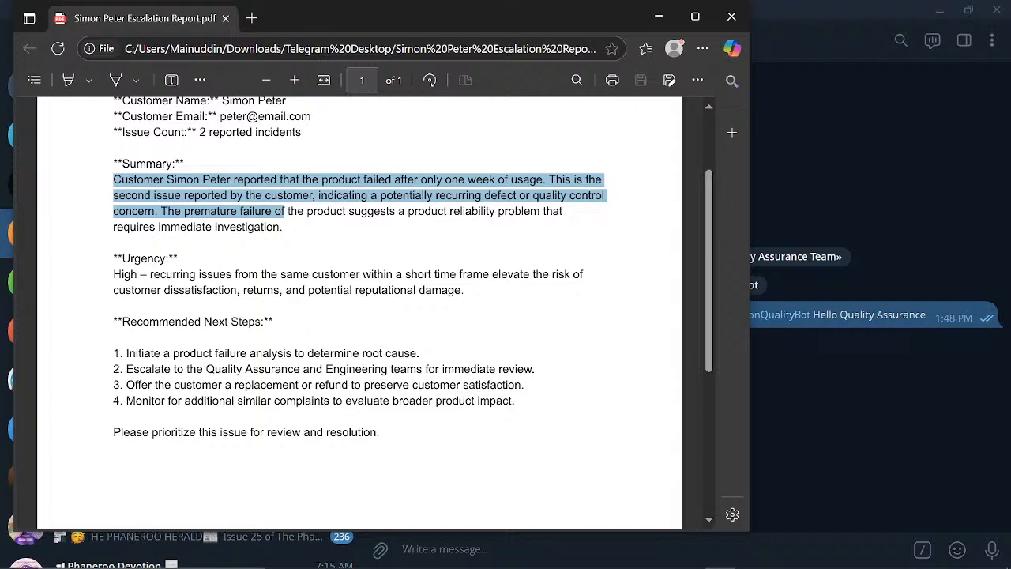
pyautogui.moveTo(285, 210); pyautogui.dragTo(282, 227)
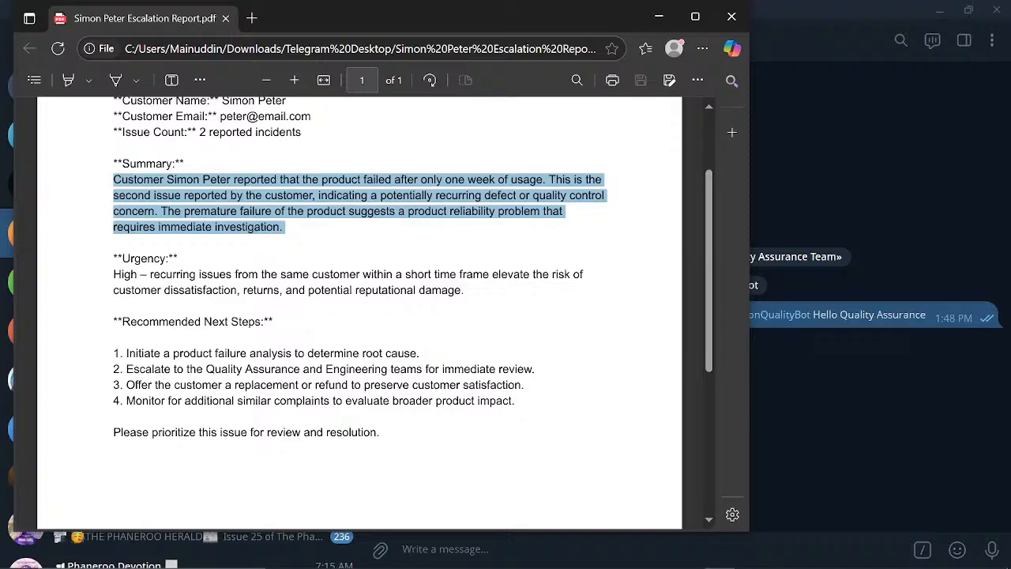
pyautogui.click(285, 229)
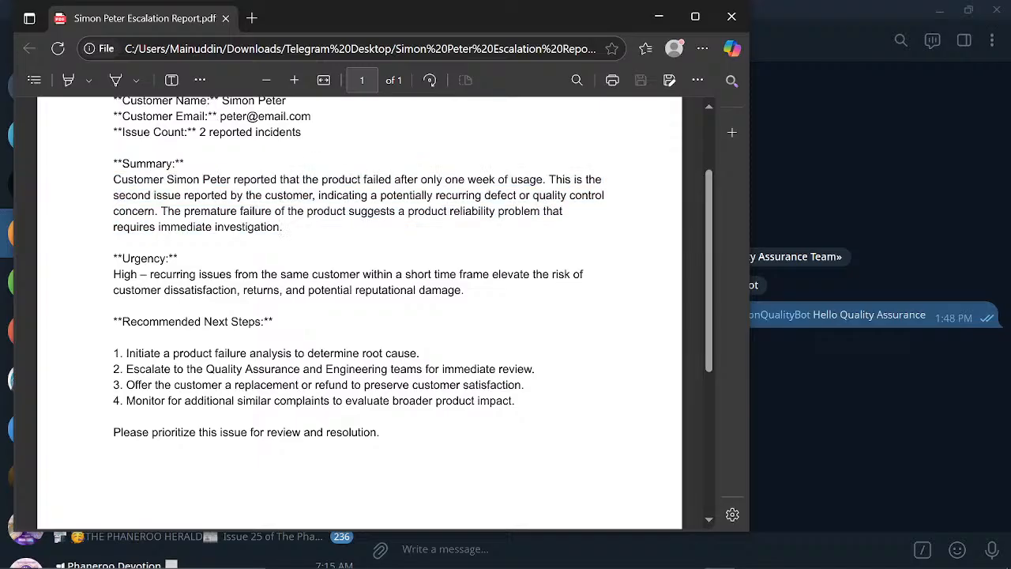
# - Highlight the Issue Count value 2 and the Urgency heading, then return to the spreadsheet
pyautogui.moveTo(198, 132); pyautogui.dragTo(204, 133)
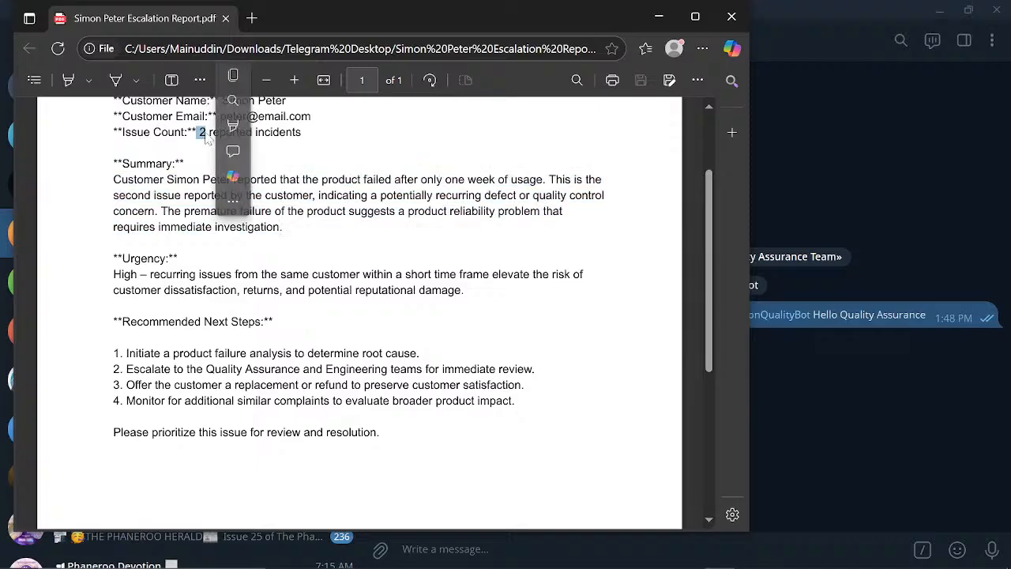
pyautogui.click(206, 135)
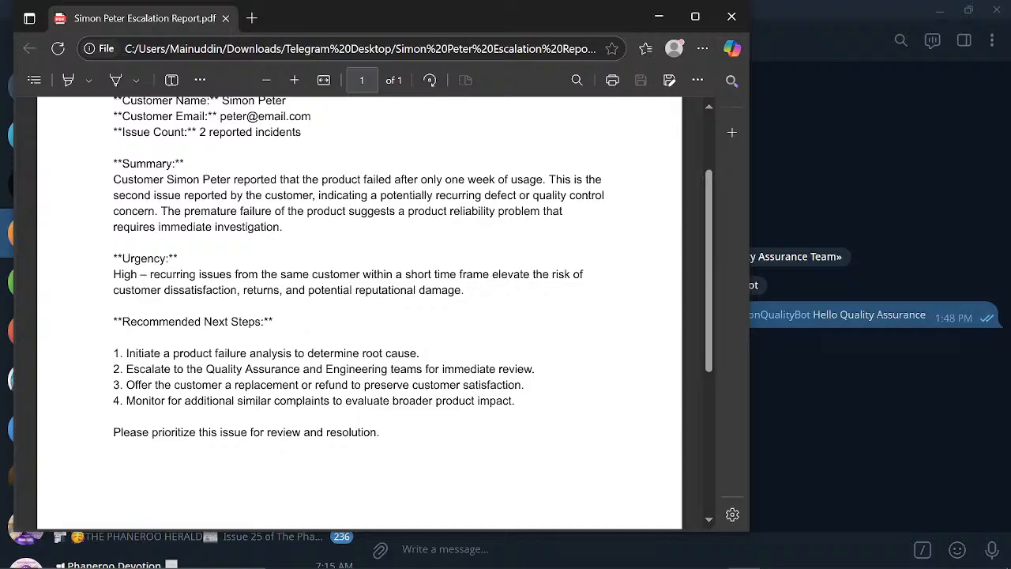
pyautogui.moveTo(114, 258); pyautogui.dragTo(271, 262)
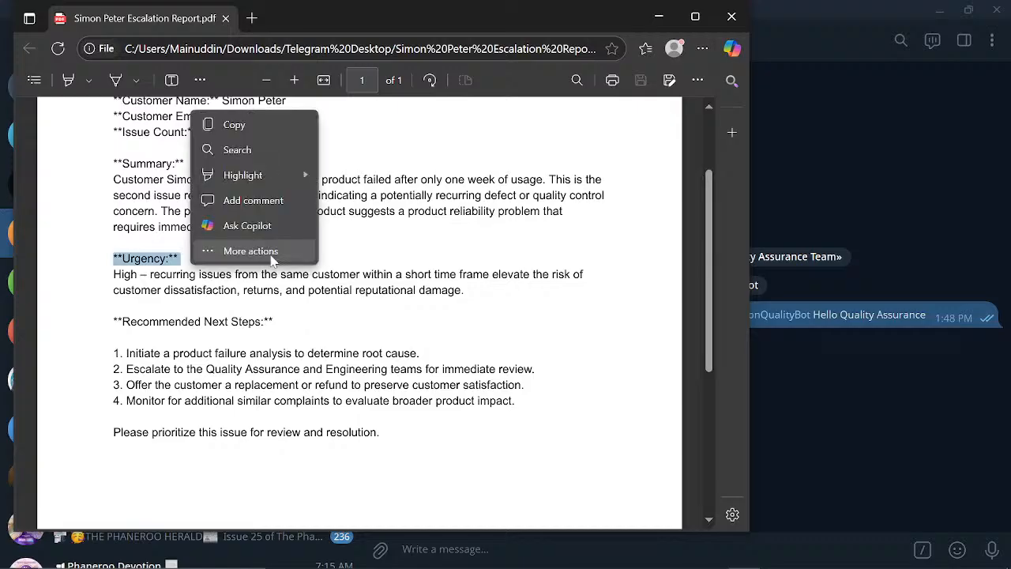
pyautogui.click(478, 242)
pyautogui.click(679, 554)
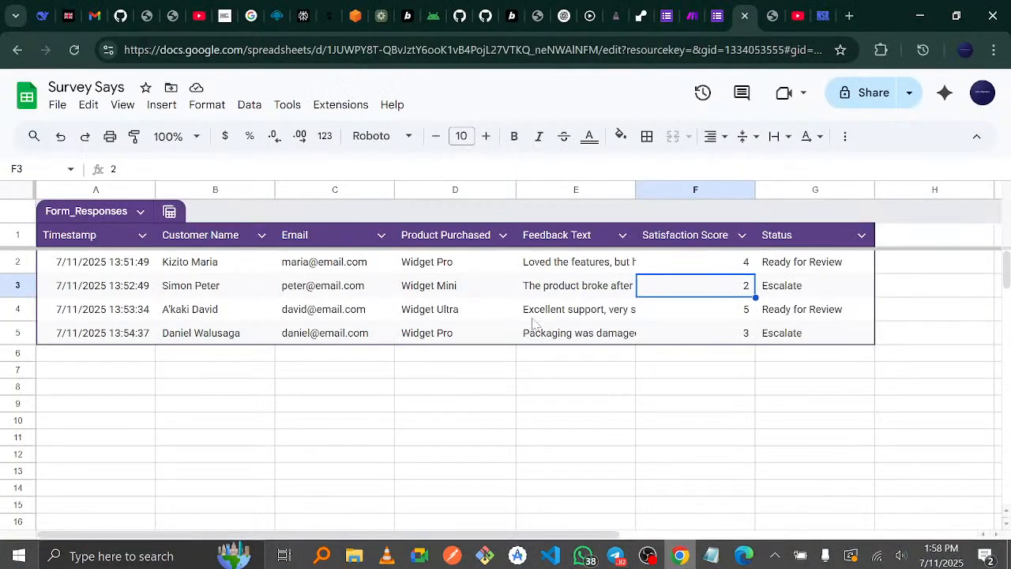
# - Open the lower OpenAI module and compare it with the report's Urgency and Recommended Next Steps sections
pyautogui.click(687, 16)
pyautogui.click(478, 371)
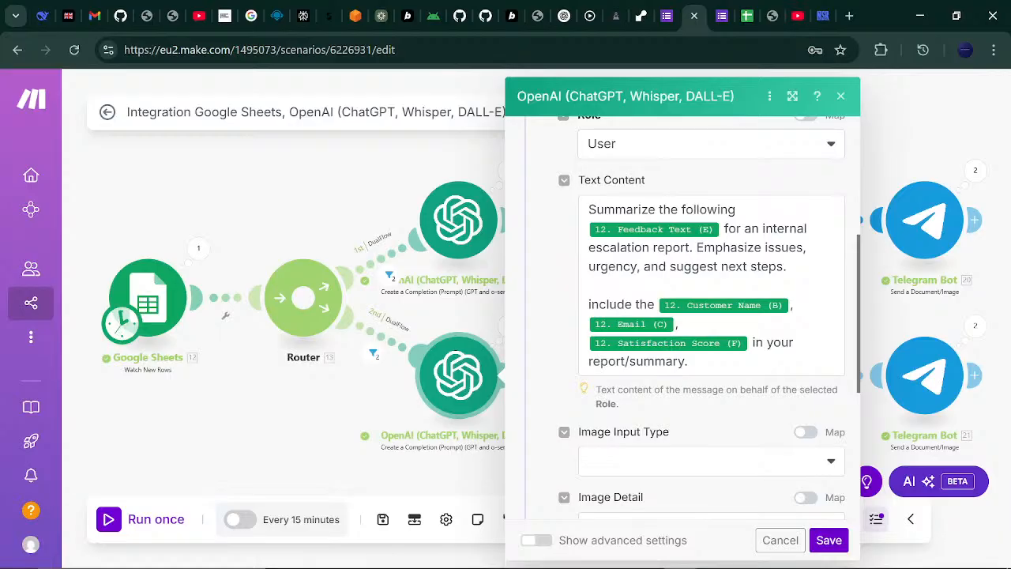
pyautogui.moveTo(647, 566)
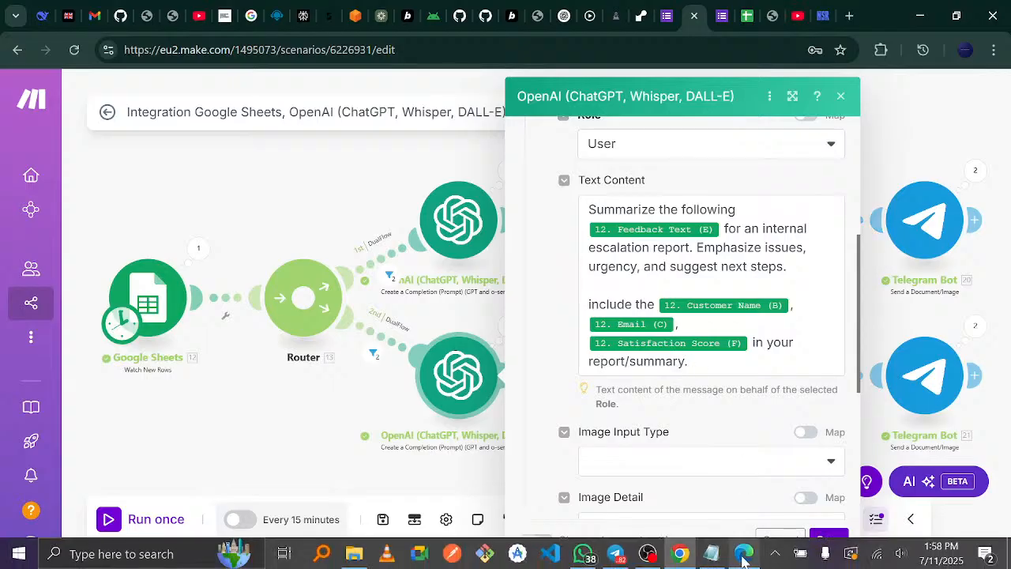
pyautogui.click(743, 556)
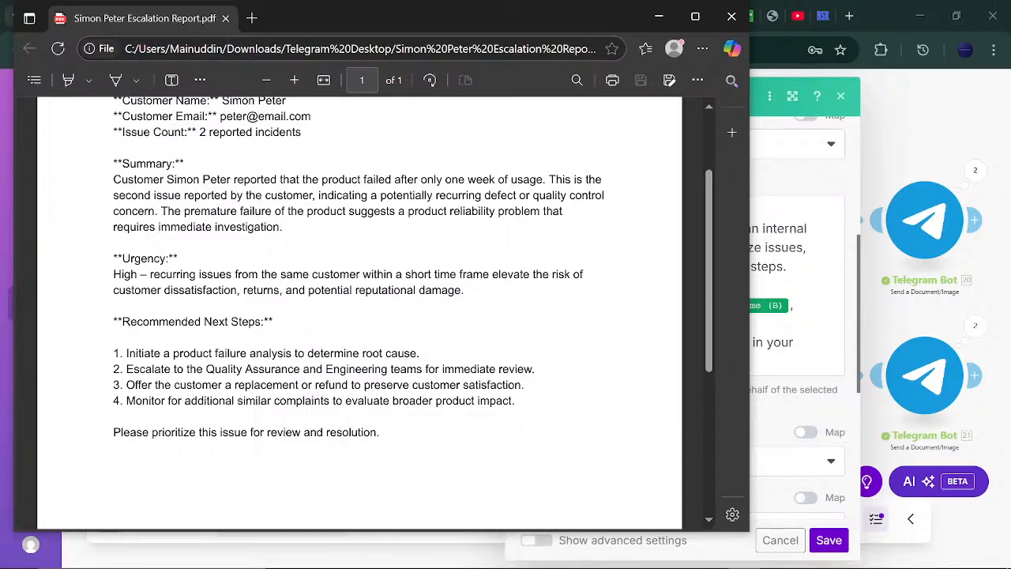
pyautogui.moveTo(113, 258); pyautogui.dragTo(465, 458)
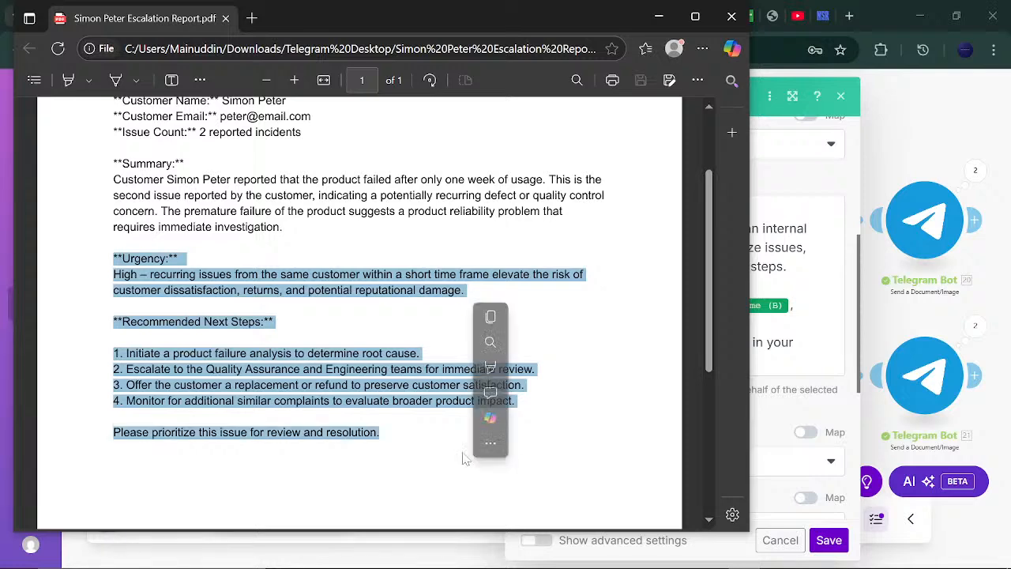
pyautogui.click(618, 351)
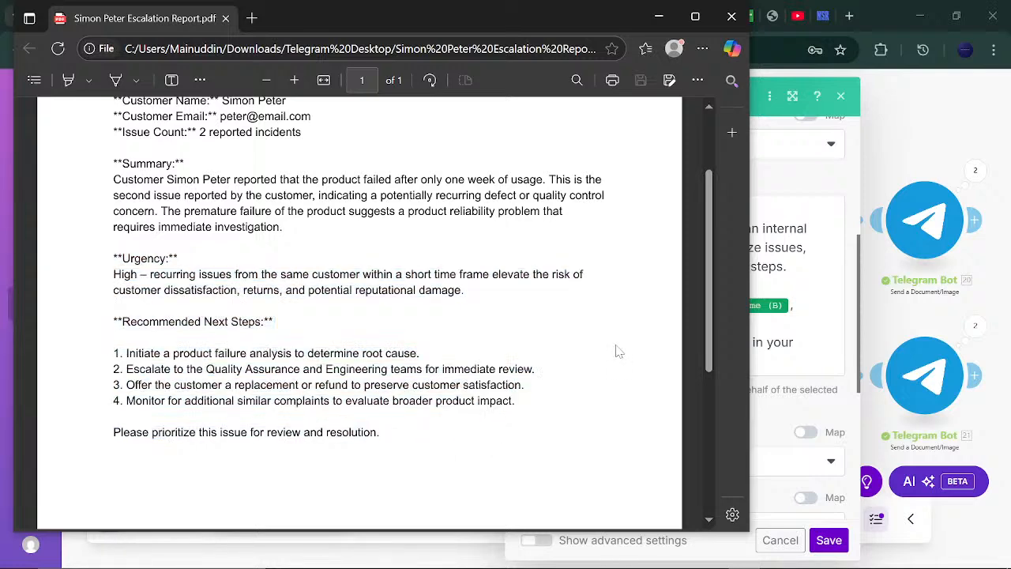
pyautogui.scroll(3, 701, 161)
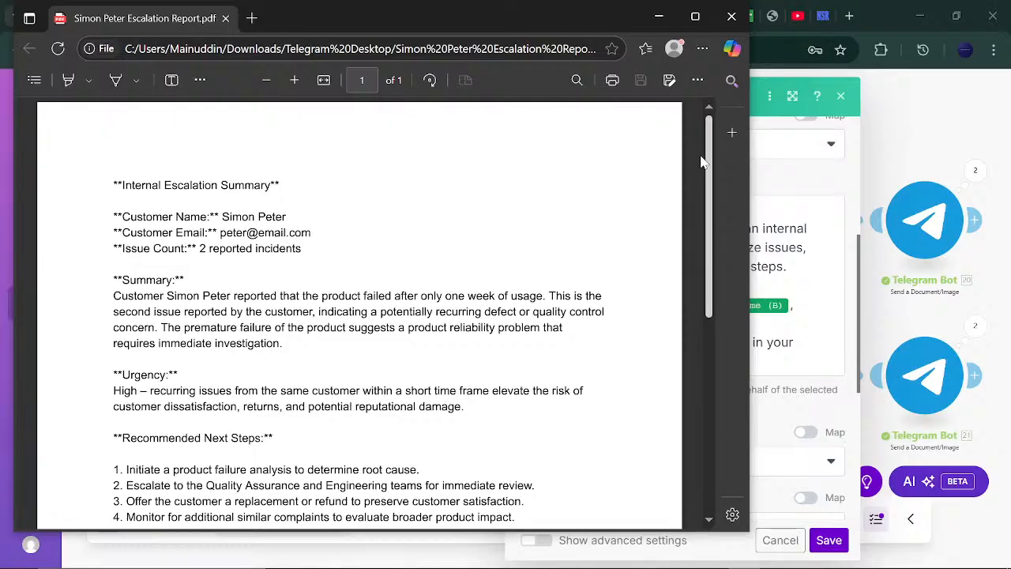
pyautogui.scroll(-3, 708, 370)
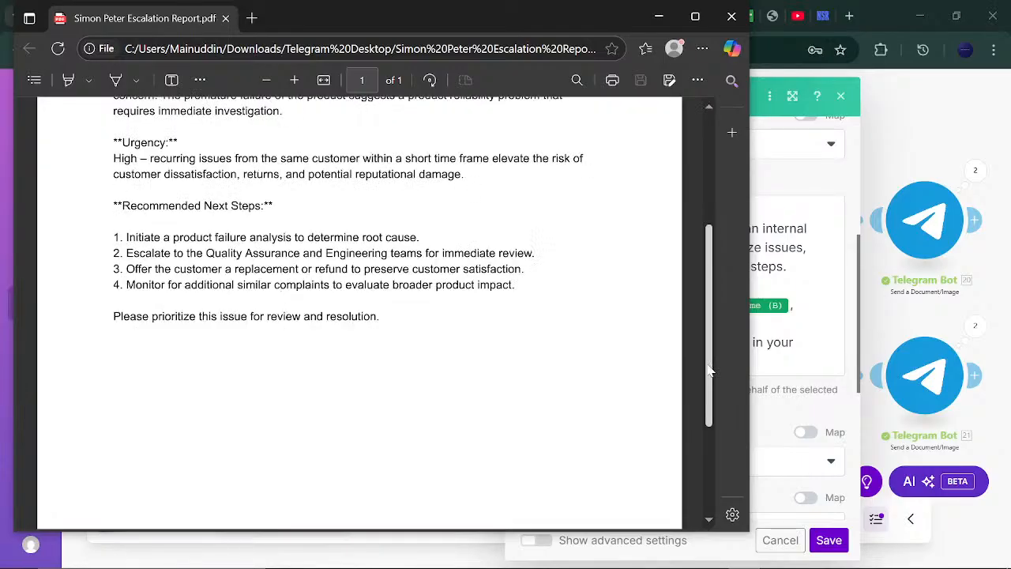
# - Close the PDF viewer and the OpenAI module settings to return to the canvas
pyautogui.click(731, 16)
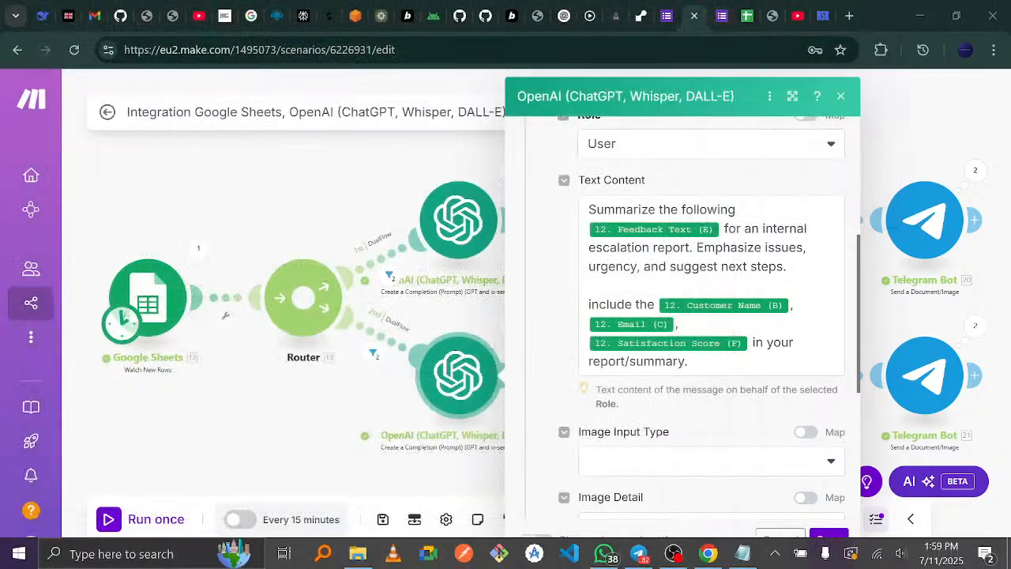
pyautogui.scroll(2, 863, 275)
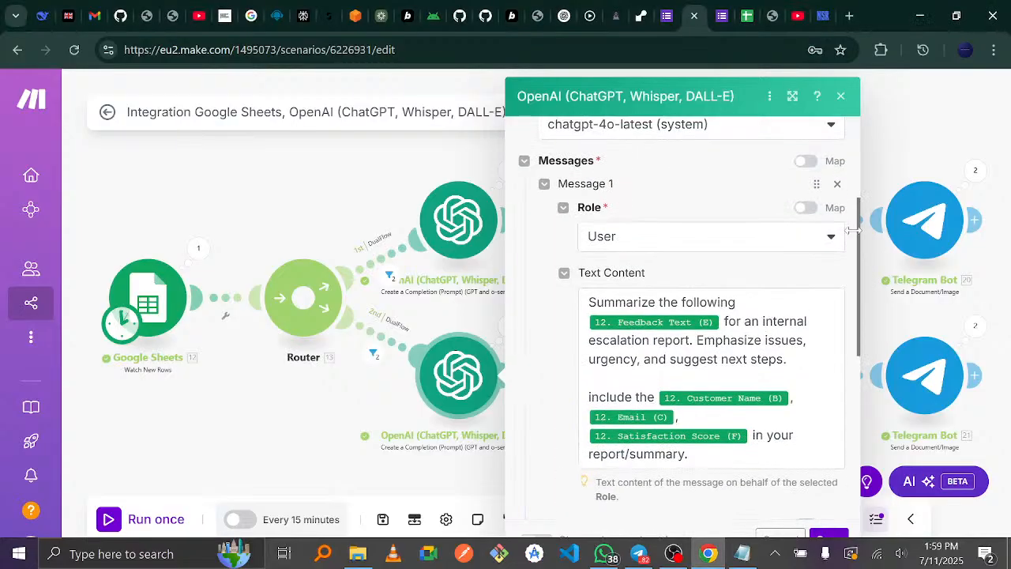
pyautogui.scroll(-4, 857, 284)
pyautogui.moveTo(851, 299); pyautogui.dragTo(851, 298)
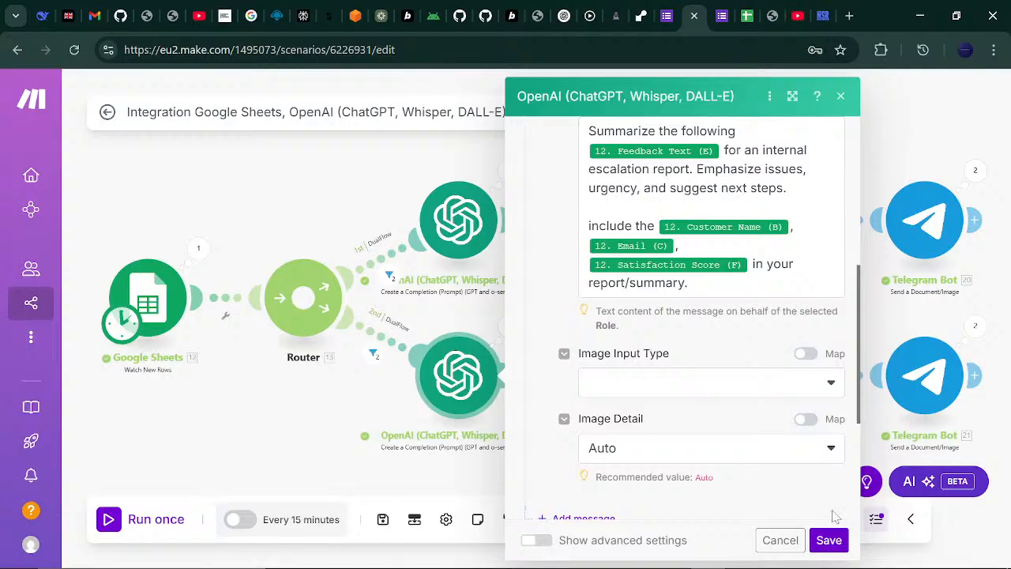
pyautogui.click(828, 540)
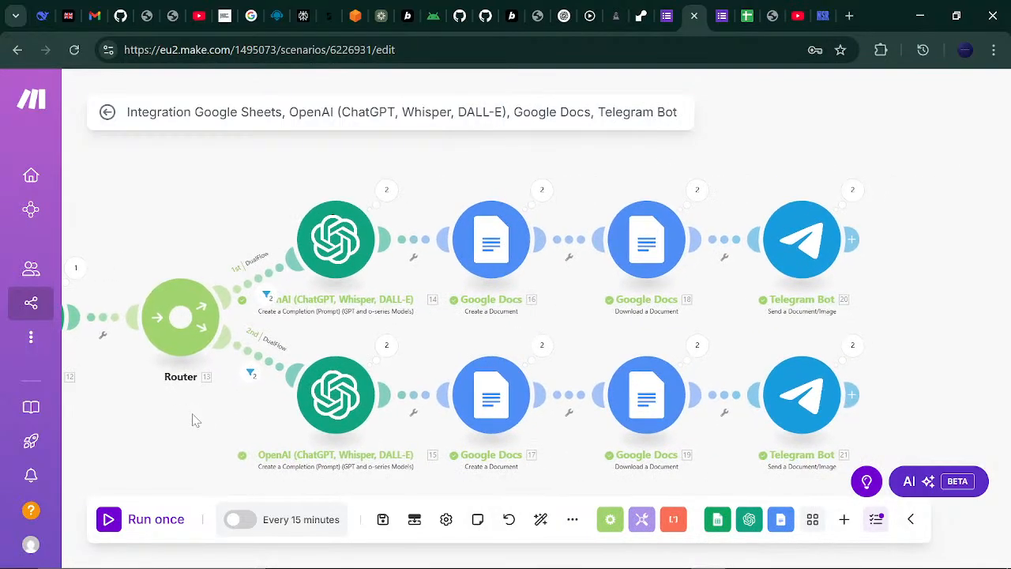
# - Pan across both scenario branches, then begin ending the YouTube Studio live stream
pyautogui.moveTo(956, 294); pyautogui.dragTo(932, 257)
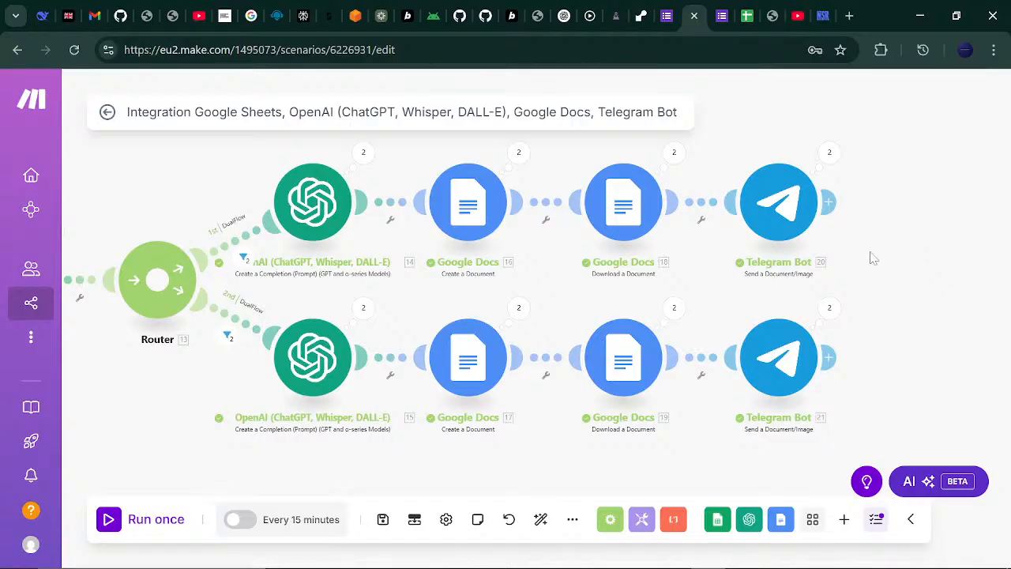
pyautogui.moveTo(891, 224); pyautogui.dragTo(940, 256)
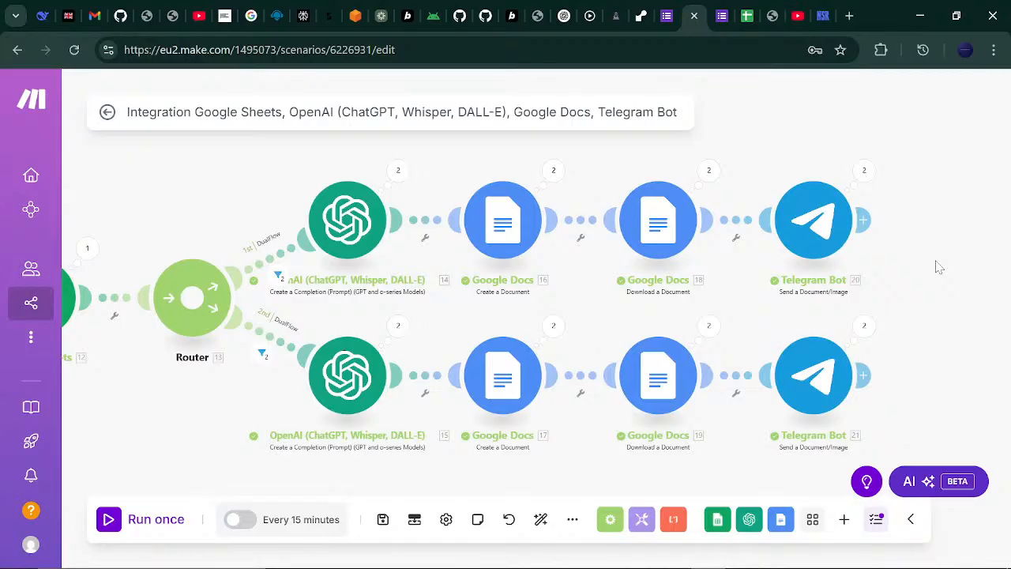
pyautogui.moveTo(911, 265); pyautogui.dragTo(824, 255)
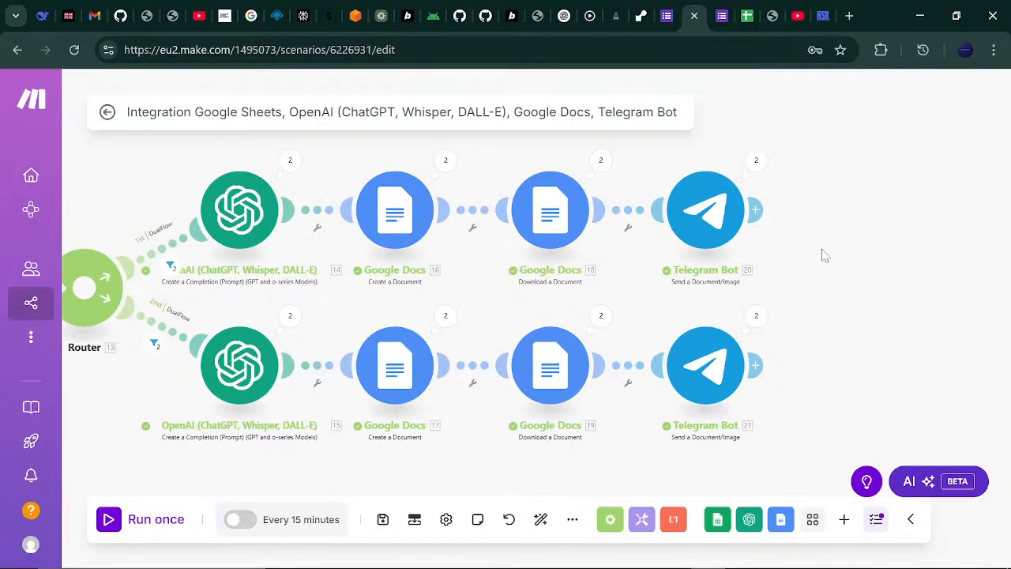
pyautogui.click(796, 16)
pyautogui.click(802, 101)
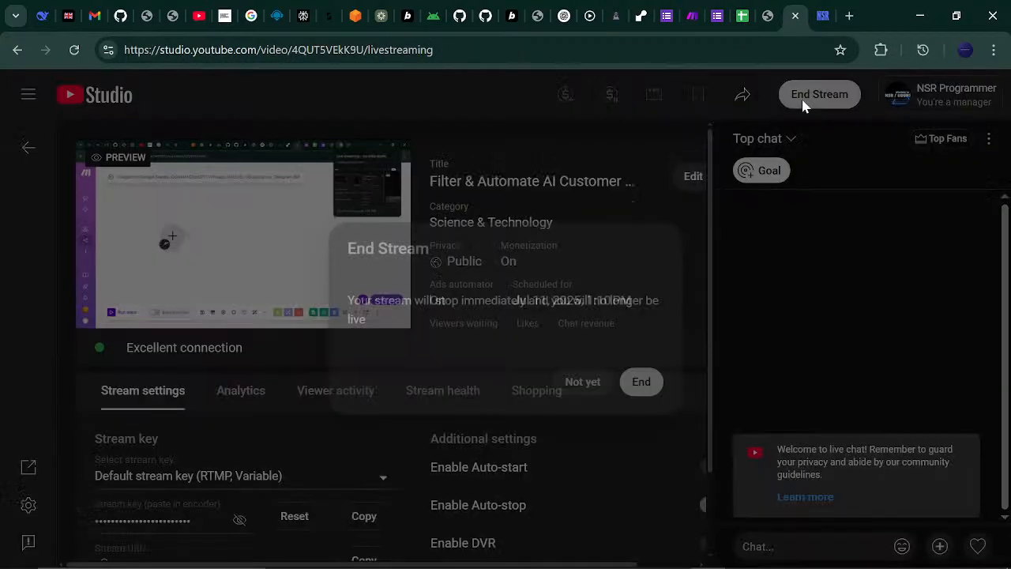